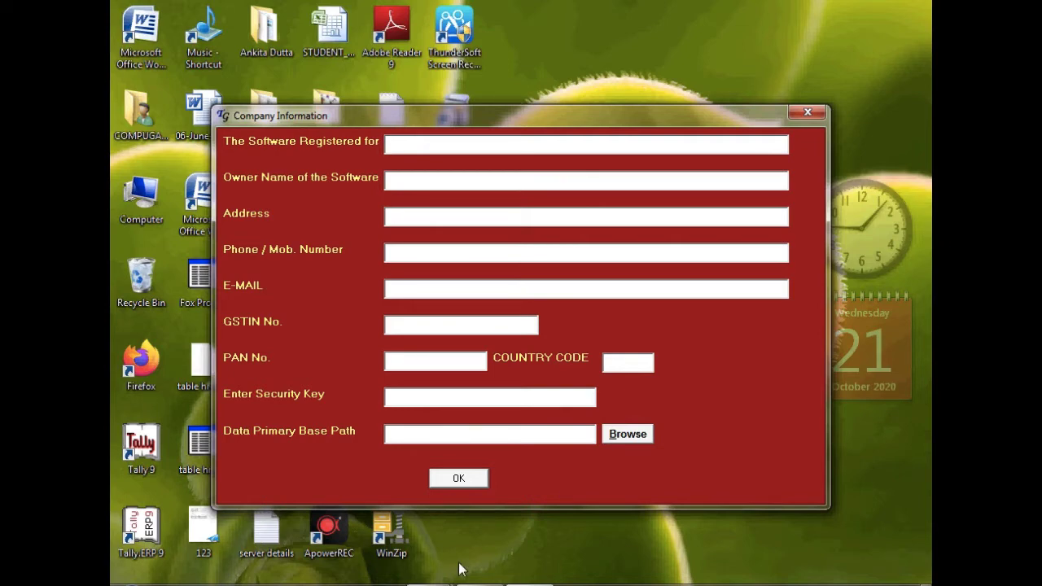
Paste the registered company name from the REG KEY notes into Software Registered For
{"action": "left_click", "coordinate": [440, 583]}
{"action": "left_click", "coordinate": [486, 537]}
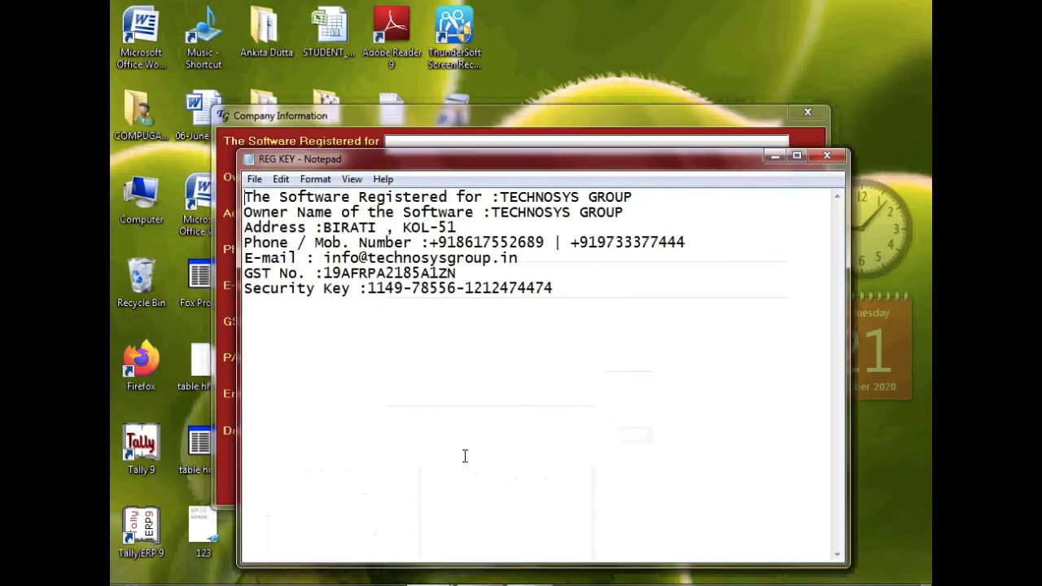
{"action": "left_click_drag", "start_coordinate": [496, 195], "coordinate": [633, 195]}
{"action": "key", "text": "ctrl+c"}
{"action": "left_click", "coordinate": [452, 140]}
{"action": "key", "text": "ctrl+v"}
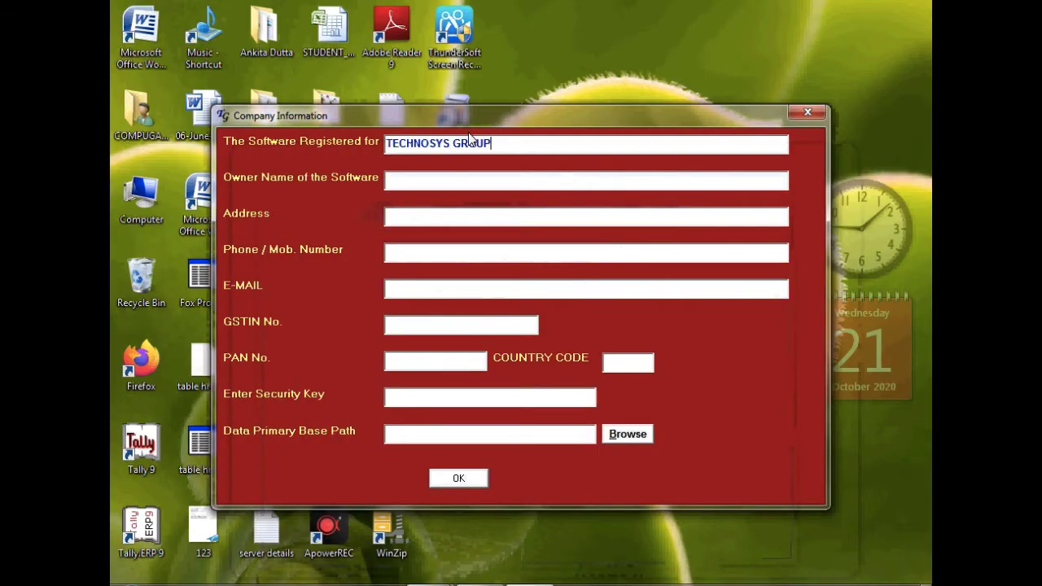
Close the database password notes and paste the owner's name into Owner Name
{"action": "key", "text": "alt+Tab"}
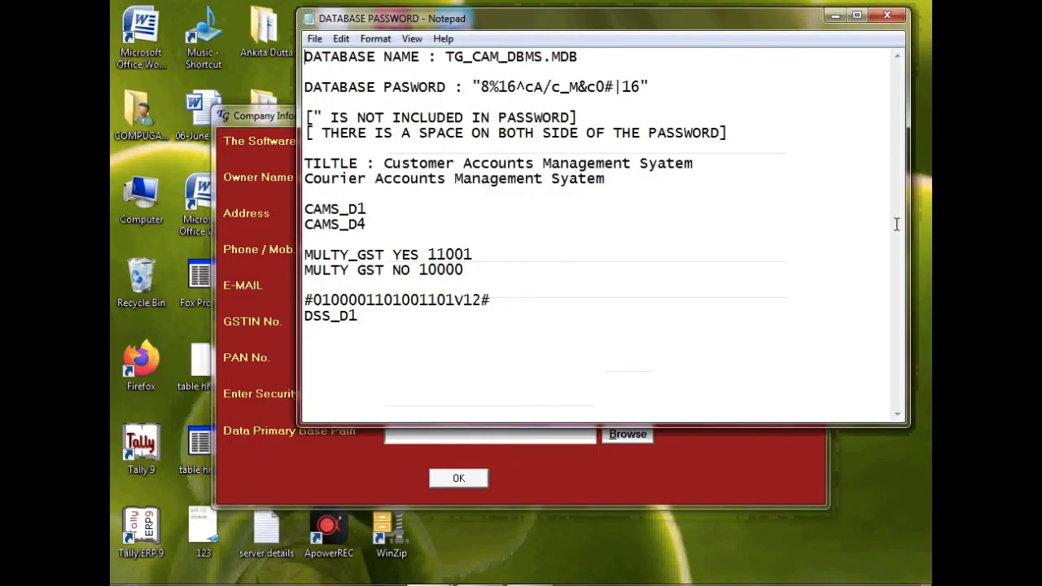
{"action": "left_click", "coordinate": [886, 18]}
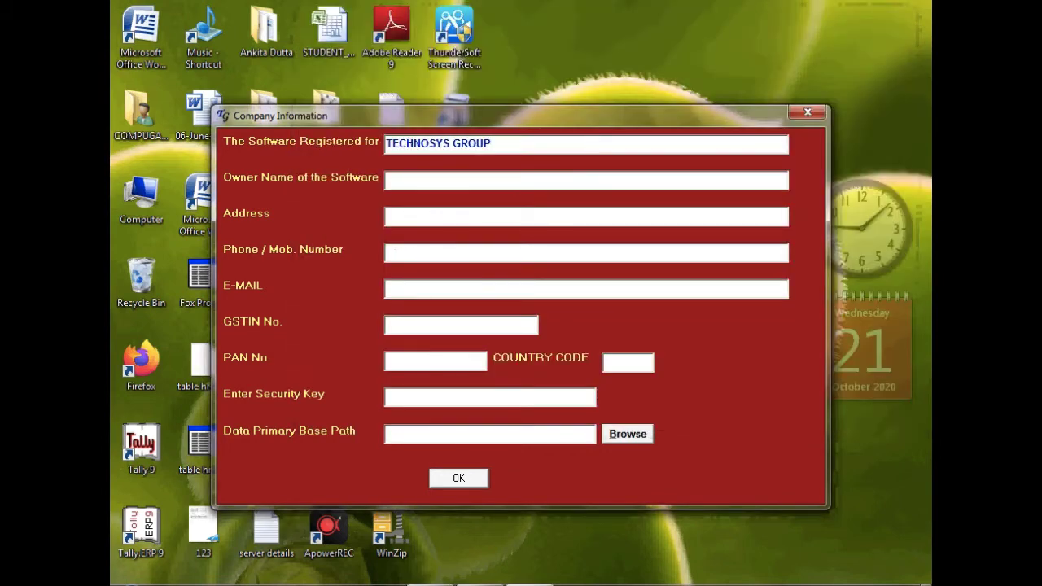
{"action": "key", "text": "alt+Tab"}
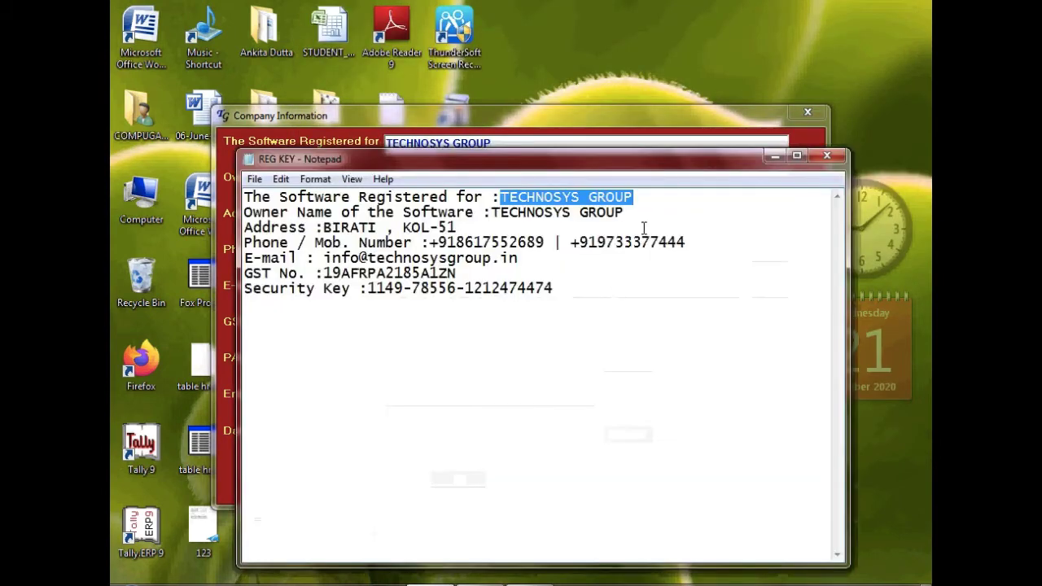
{"action": "left_click_drag", "start_coordinate": [626, 214], "coordinate": [491, 219]}
{"action": "key", "text": "ctrl+c"}
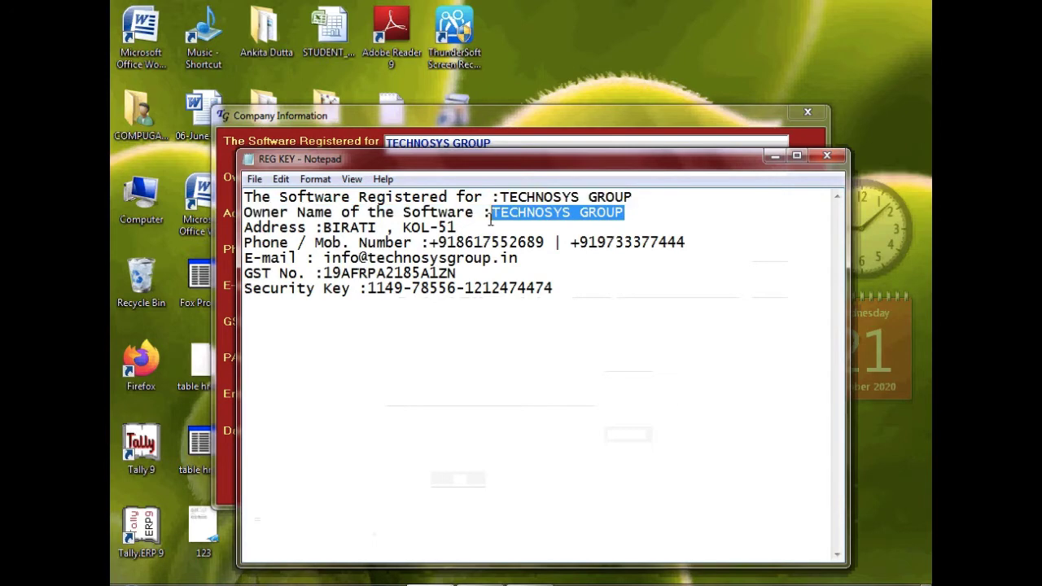
{"action": "left_click", "coordinate": [774, 157]}
{"action": "left_click", "coordinate": [413, 180]}
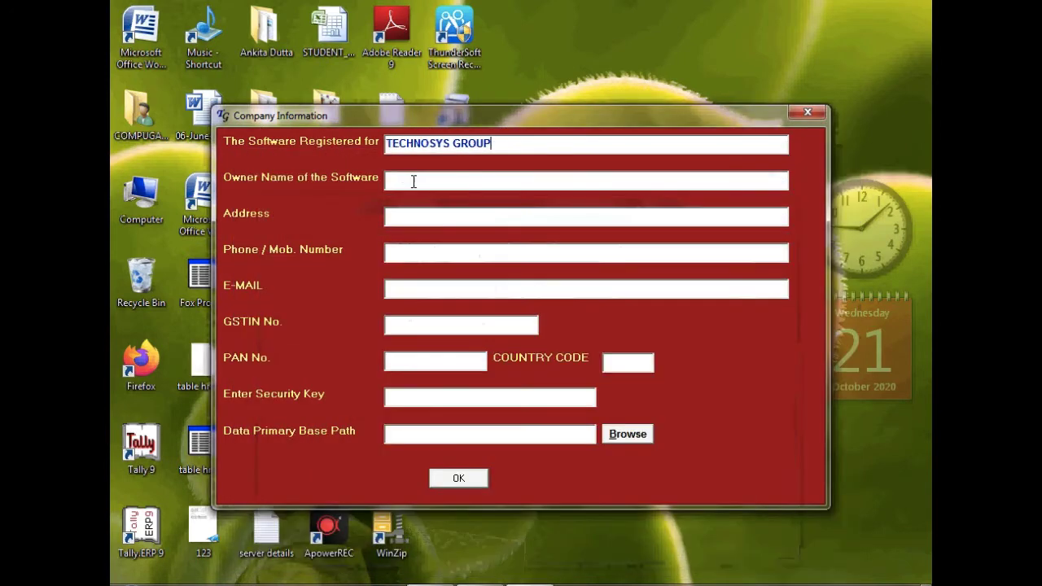
{"action": "key", "text": "ctrl+v"}
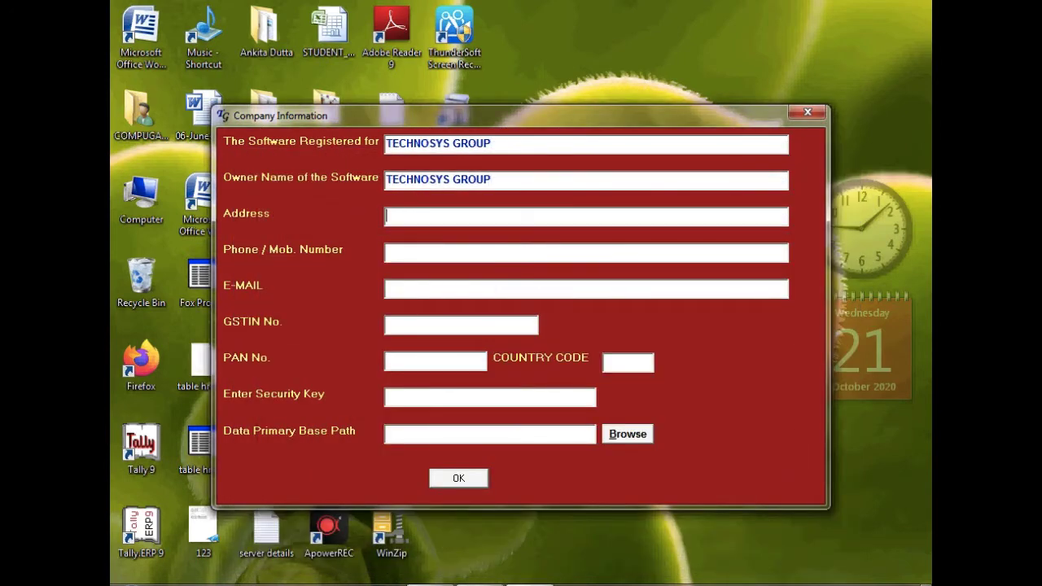
Copy the company address and both phone numbers from the notes into the form
{"action": "left_click", "coordinate": [480, 584]}
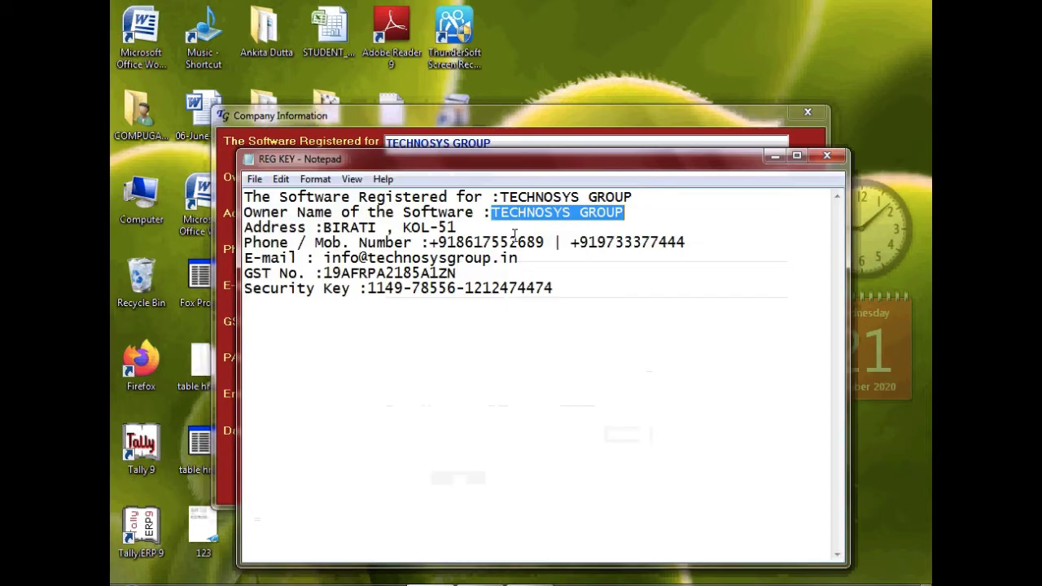
{"action": "left_click", "coordinate": [455, 227]}
{"action": "left_click_drag", "start_coordinate": [457, 227], "coordinate": [325, 228]}
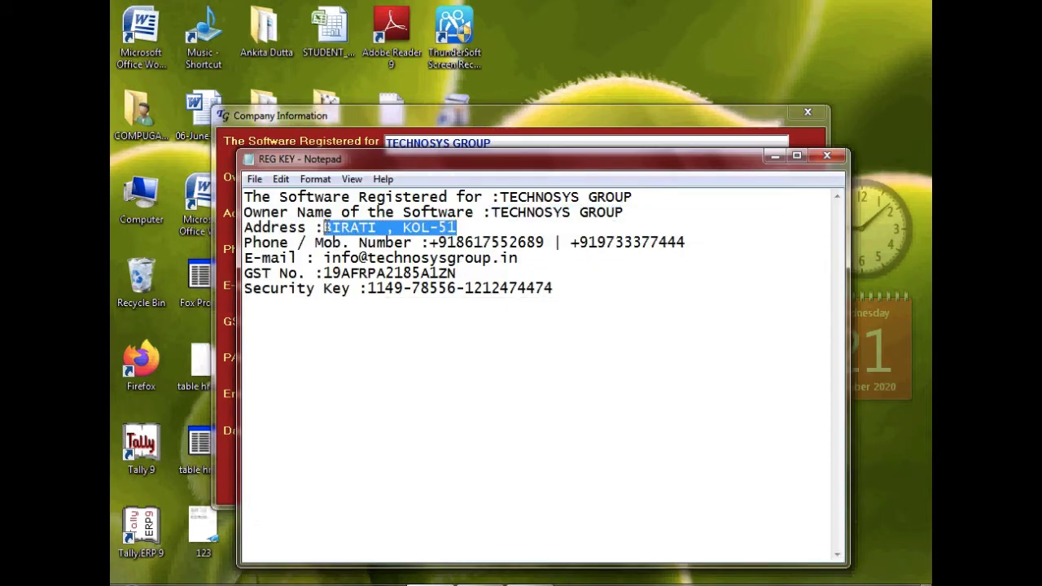
{"action": "key", "text": "ctrl+c"}
{"action": "key", "text": "alt+Tab"}
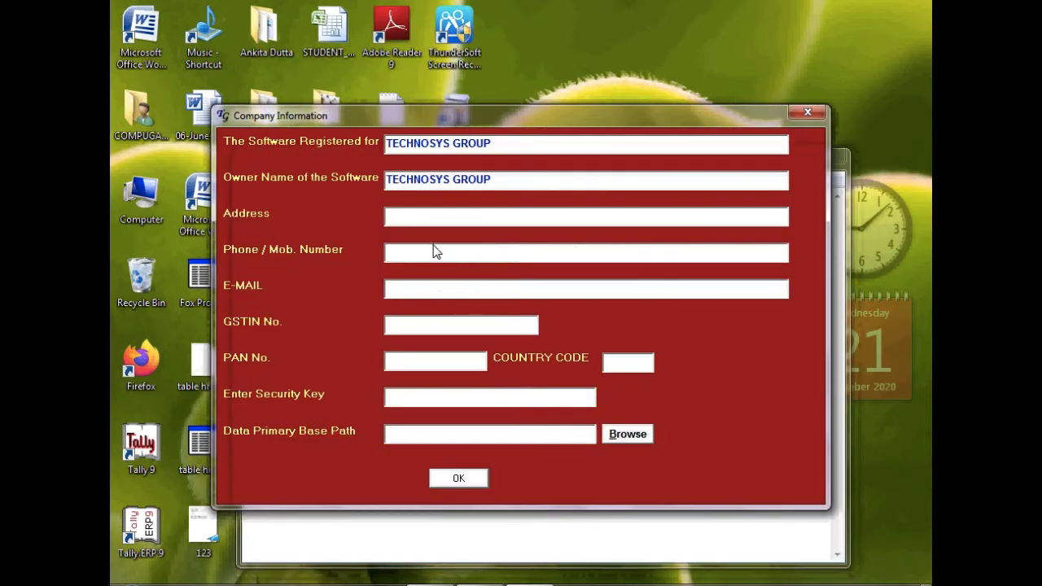
{"action": "key", "text": "ctrl+v"}
{"action": "key", "text": "alt+Tab"}
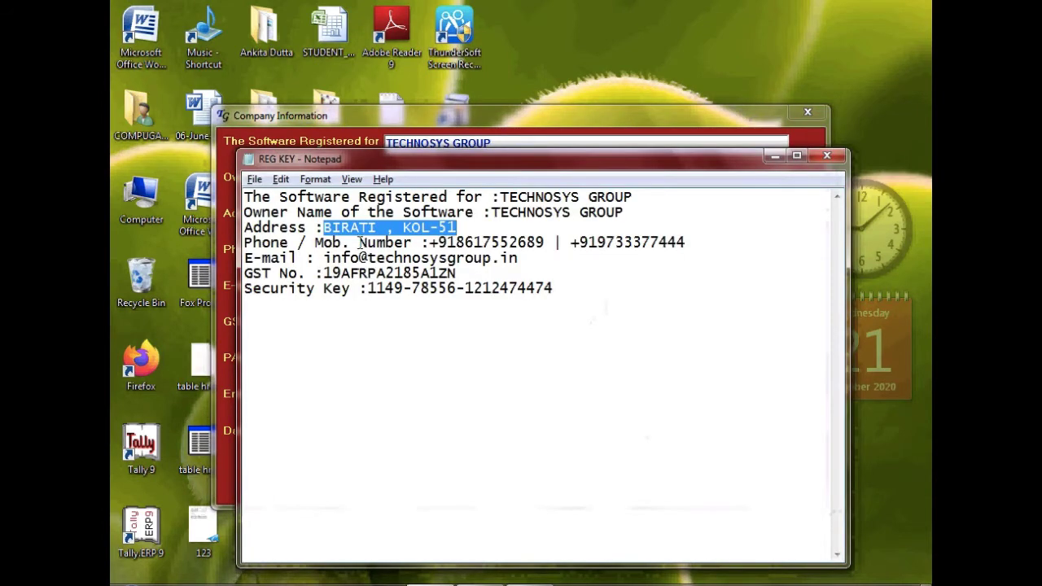
{"action": "left_click_drag", "start_coordinate": [430, 241], "coordinate": [689, 243]}
{"action": "key", "text": "ctrl+c"}
{"action": "key", "text": "alt+Tab"}
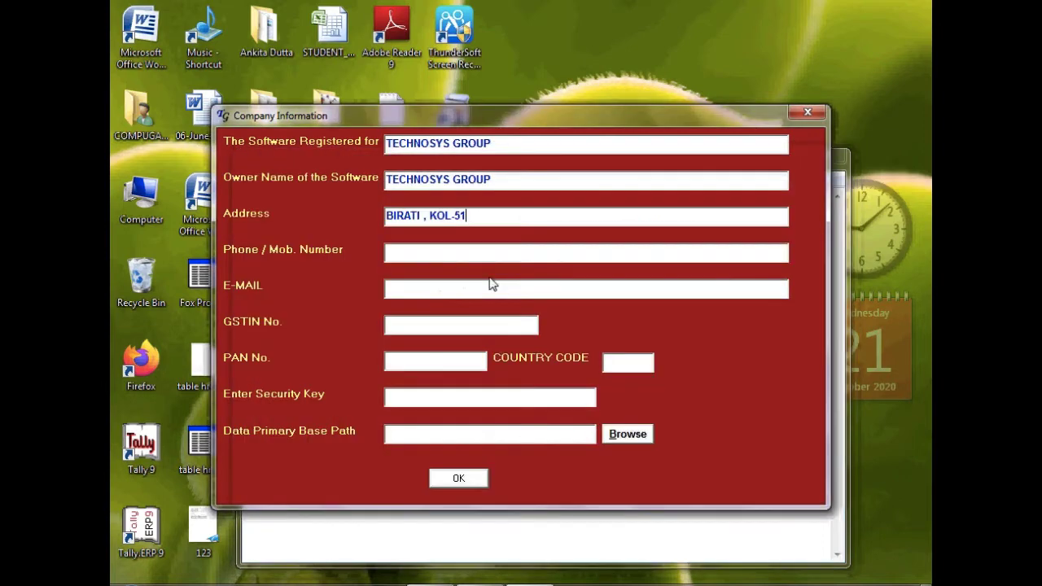
{"action": "left_click", "coordinate": [432, 252]}
{"action": "key", "text": "ctrl+v"}
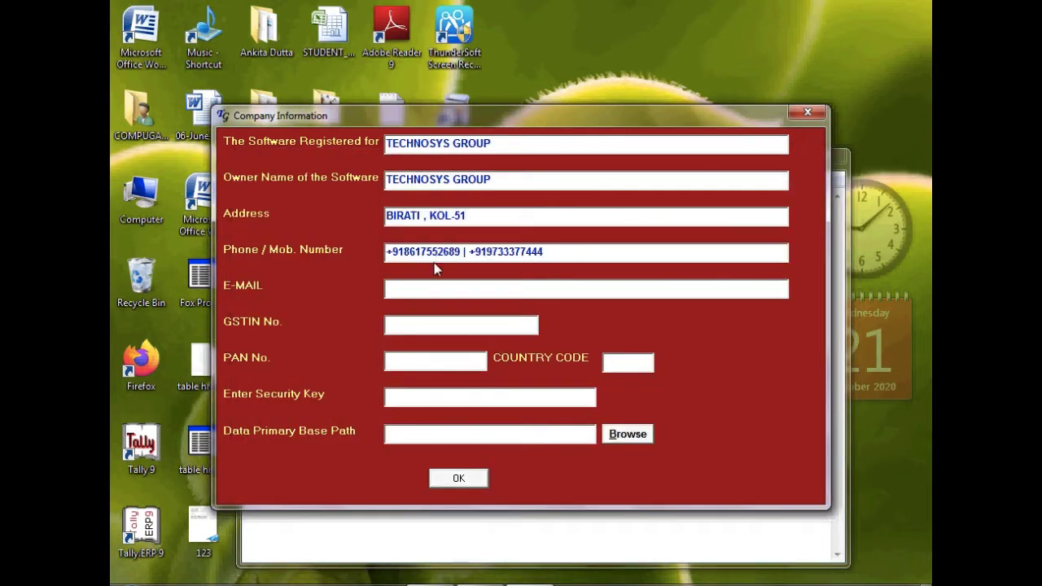
Copy the company e-mail address from the notes into the E-MAIL field
{"action": "key", "text": "alt+Tab"}
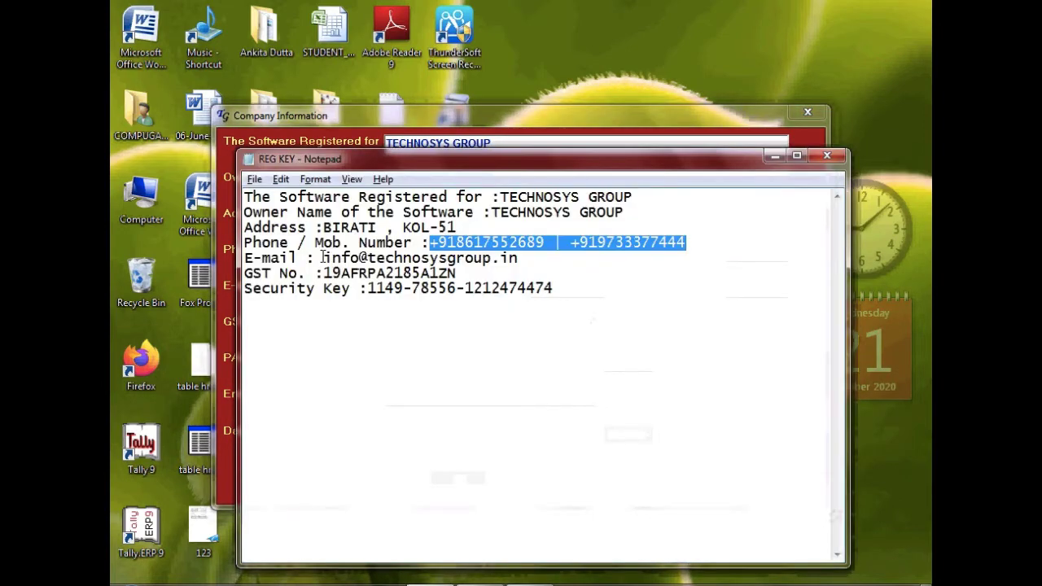
{"action": "left_click_drag", "start_coordinate": [324, 258], "coordinate": [527, 263]}
{"action": "key", "text": "ctrl+c"}
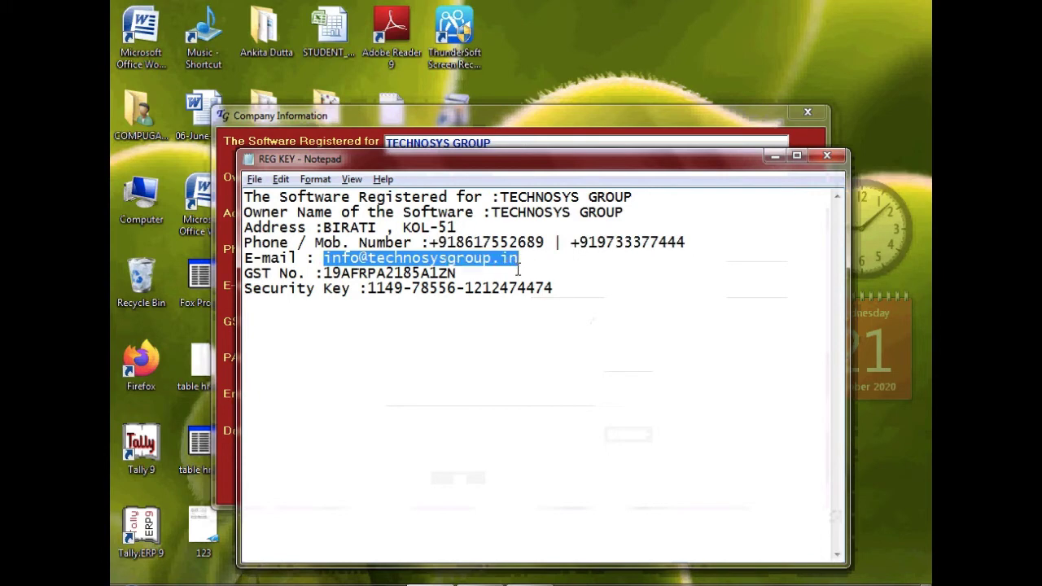
{"action": "key", "text": "alt+Tab"}
{"action": "left_click", "coordinate": [411, 290]}
{"action": "key", "text": "ctrl+v"}
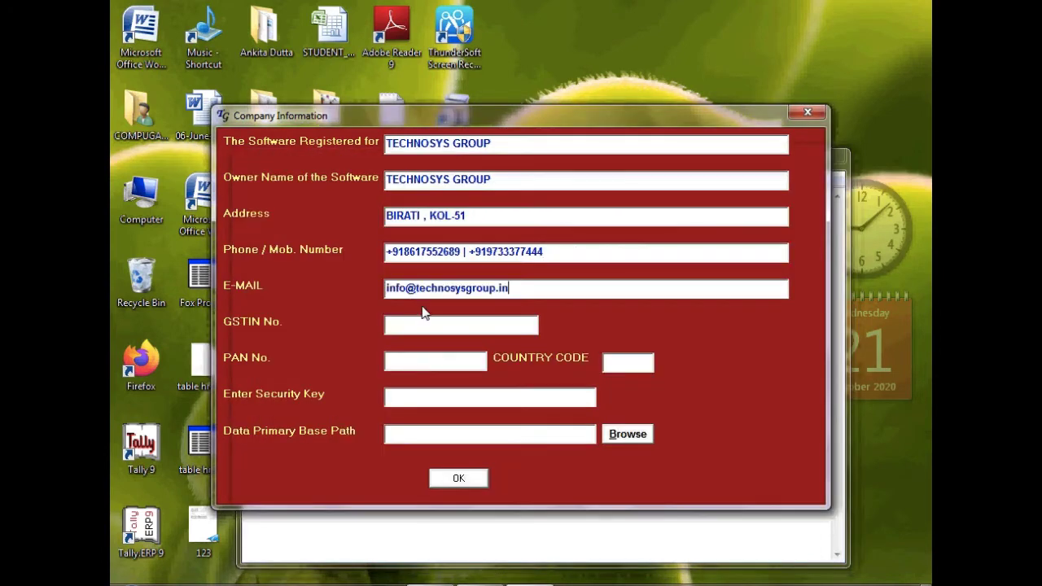
Paste the GST number into GSTIN so PAN and country code 19 fill in
{"action": "key", "text": "alt+Tab"}
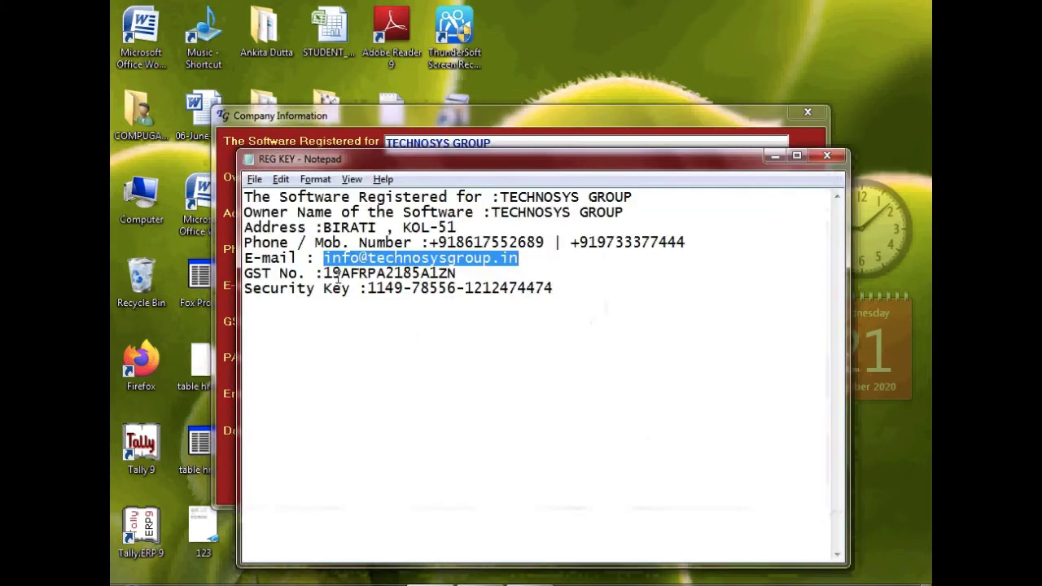
{"action": "left_click_drag", "start_coordinate": [324, 273], "coordinate": [462, 274]}
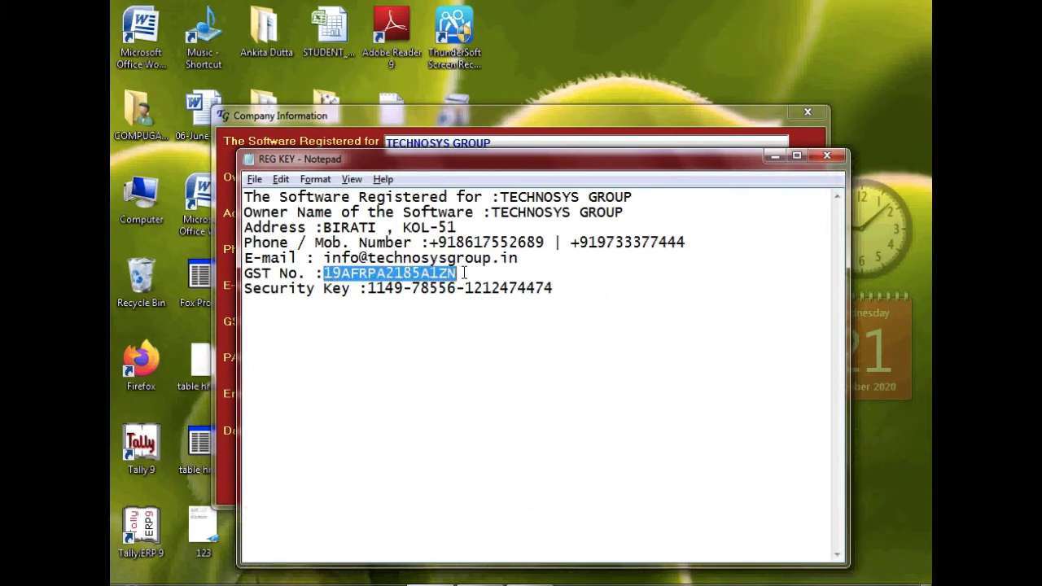
{"action": "key", "text": "ctrl+c"}
{"action": "key", "text": "alt+Tab"}
{"action": "left_click", "coordinate": [453, 322]}
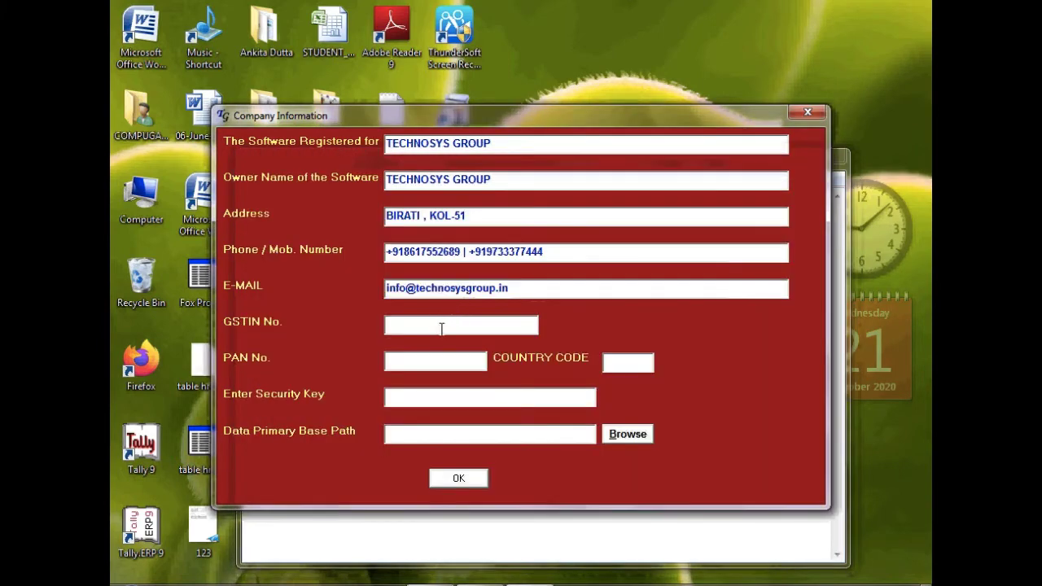
{"action": "key", "text": "ctrl+v"}
{"action": "left_click", "coordinate": [422, 359]}
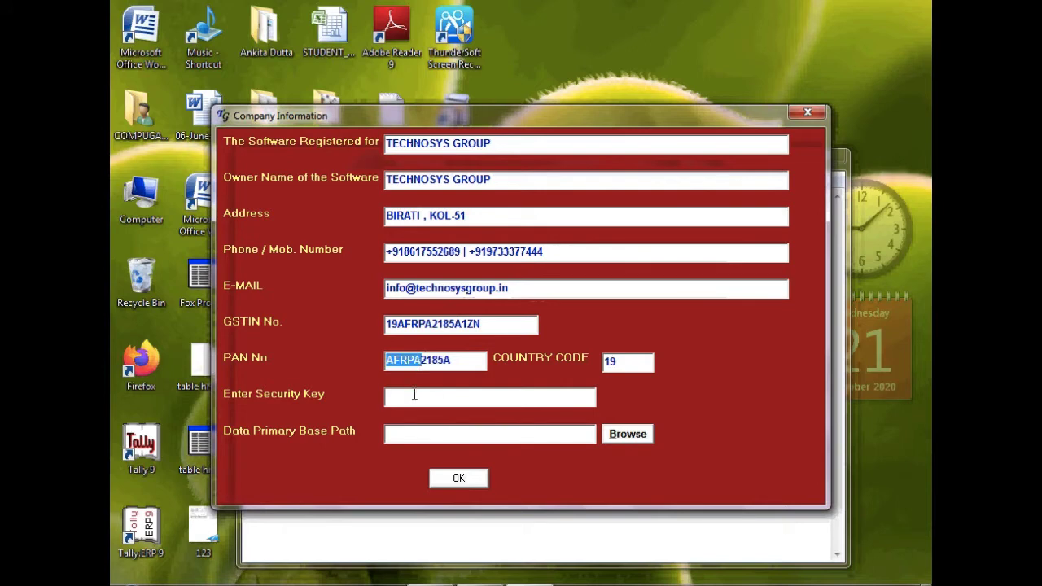
Copy the security key from the REG KEY notes into the Security Key field
{"action": "left_click", "coordinate": [412, 397]}
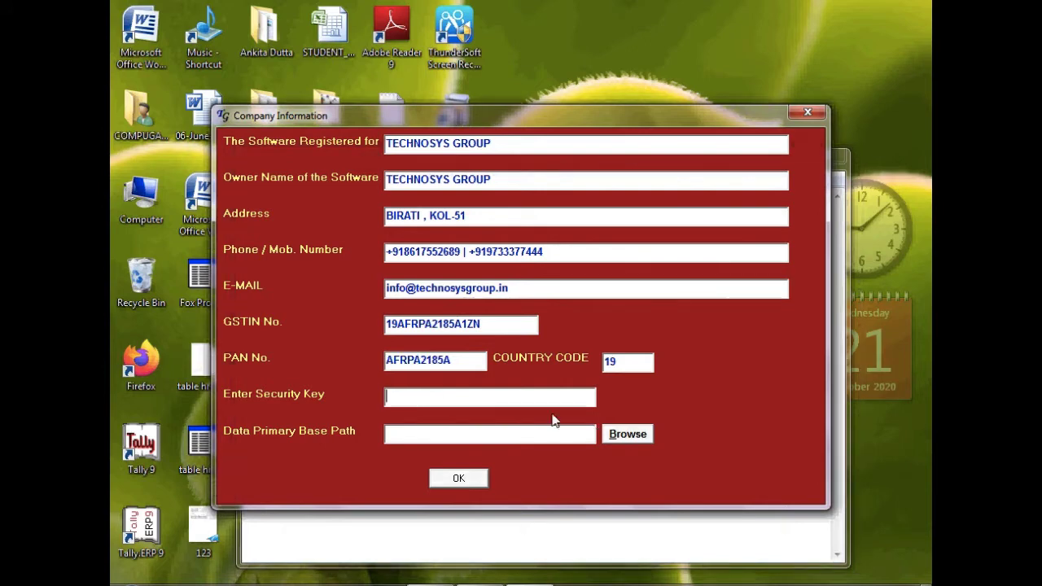
{"action": "left_click", "coordinate": [442, 584]}
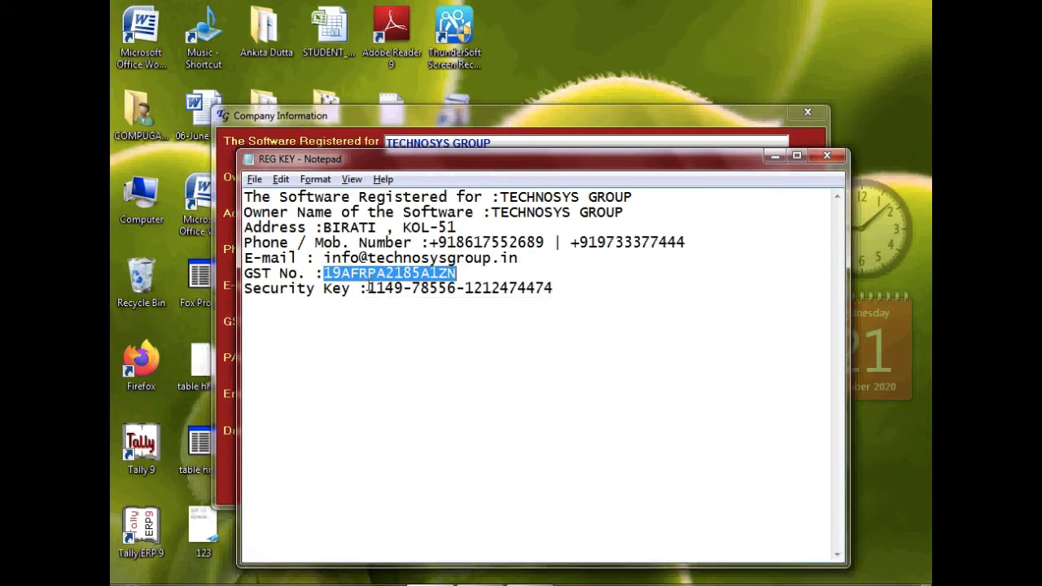
{"action": "left_click_drag", "start_coordinate": [368, 288], "coordinate": [578, 287]}
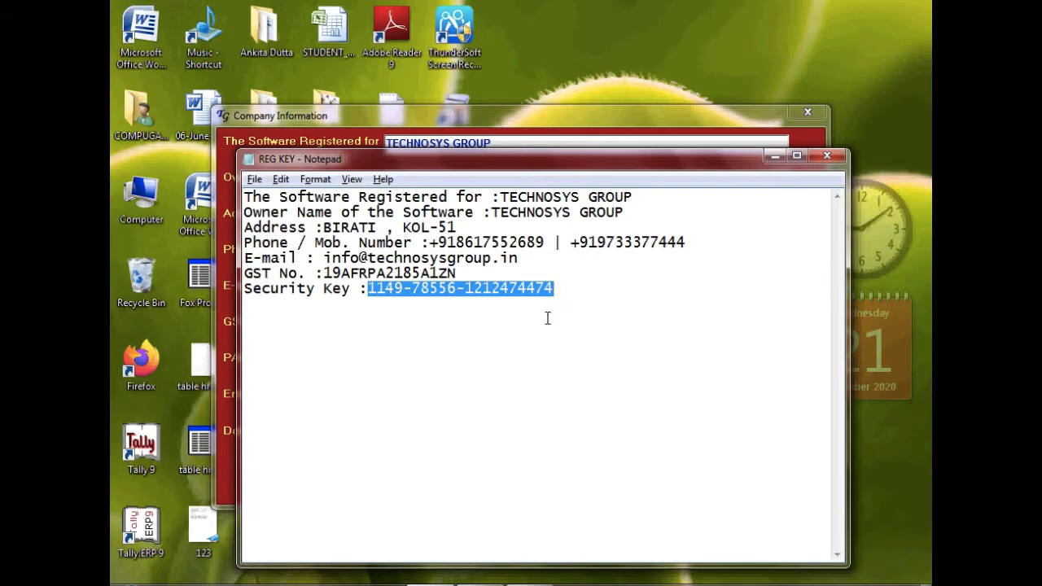
{"action": "left_click", "coordinate": [521, 580]}
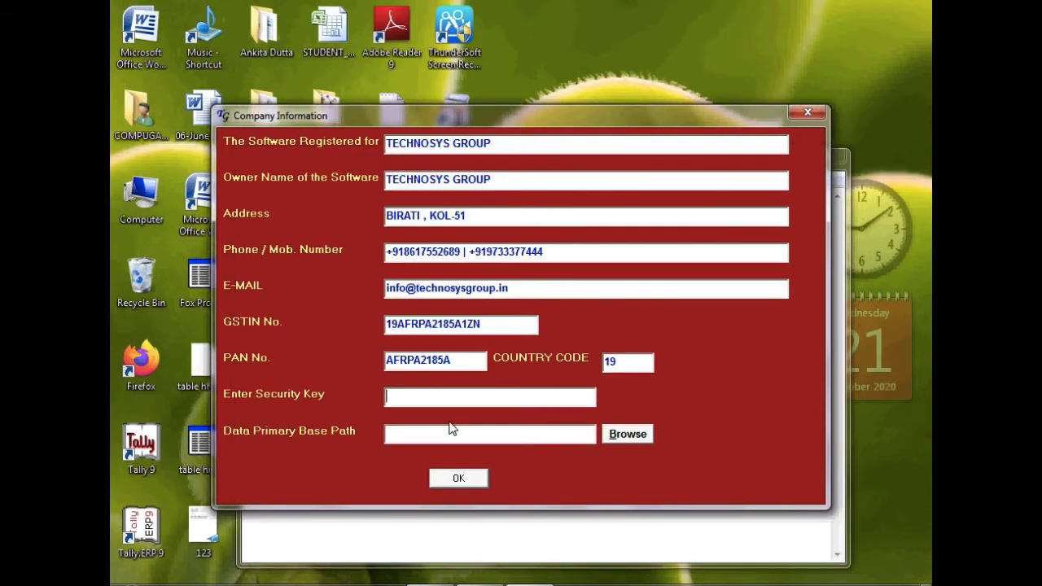
{"action": "key", "text": "ctrl+v"}
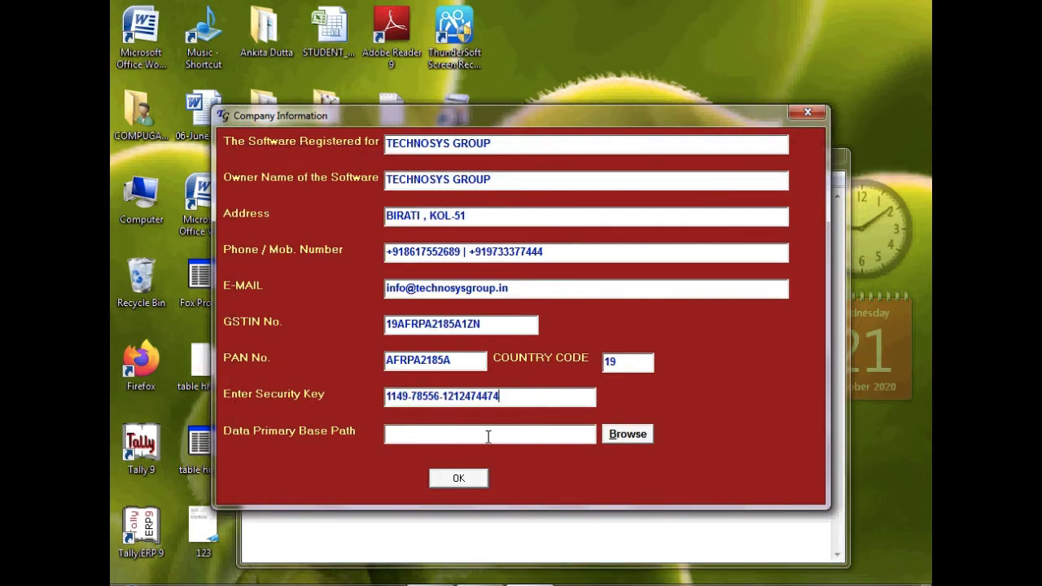
Set the data path to C:\Technosys\VER-12\TG_CAM_DBMS and accept the company information
{"action": "left_click", "coordinate": [623, 438]}
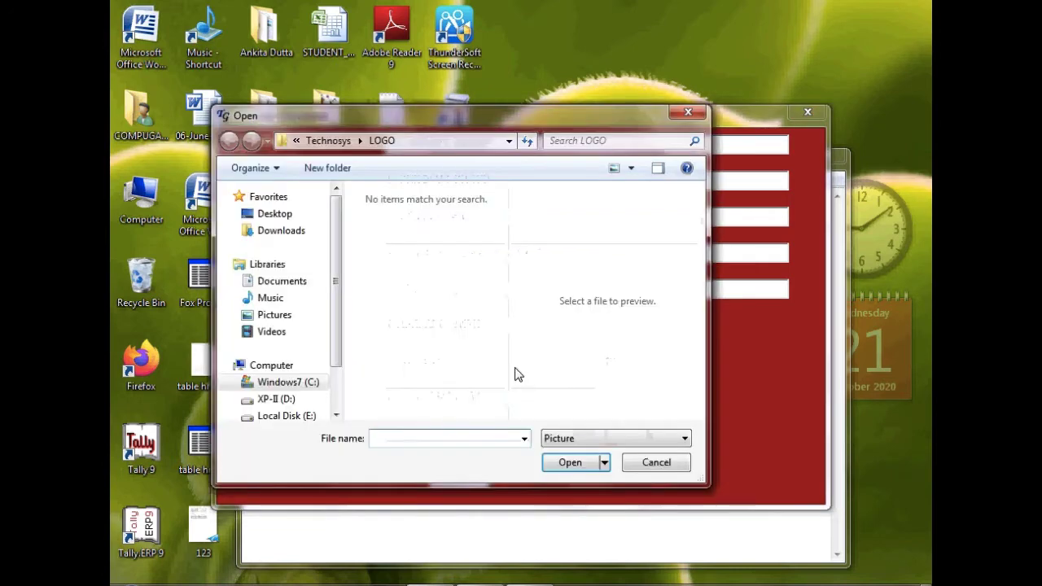
{"action": "left_click", "coordinate": [307, 393]}
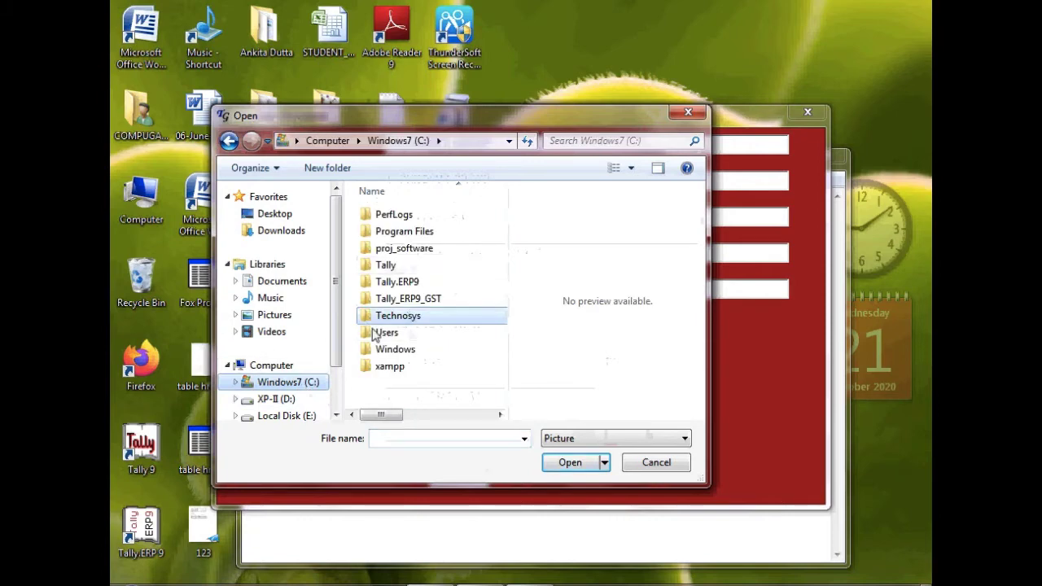
{"action": "double_click", "coordinate": [403, 318]}
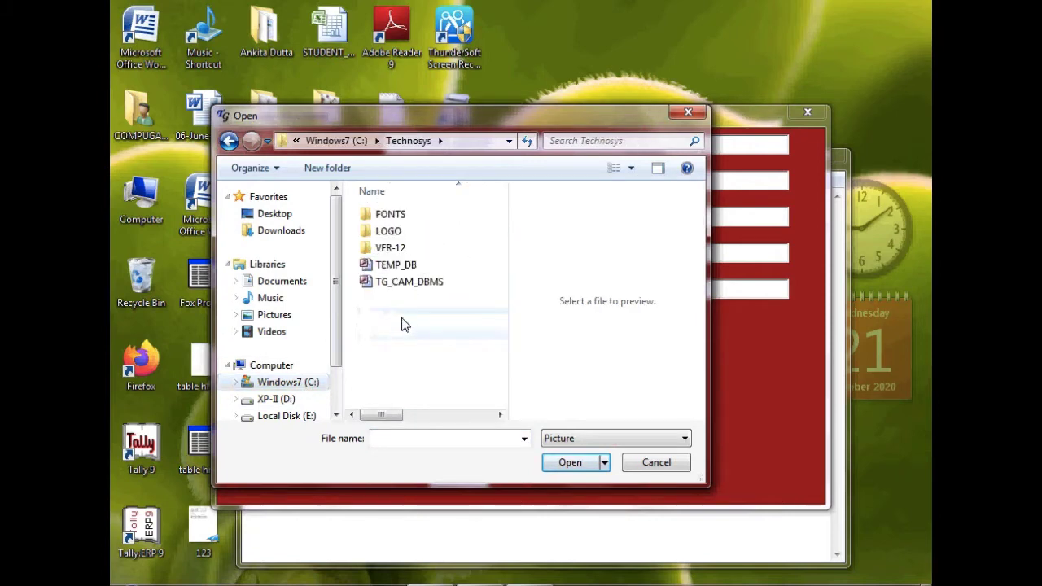
{"action": "double_click", "coordinate": [405, 248]}
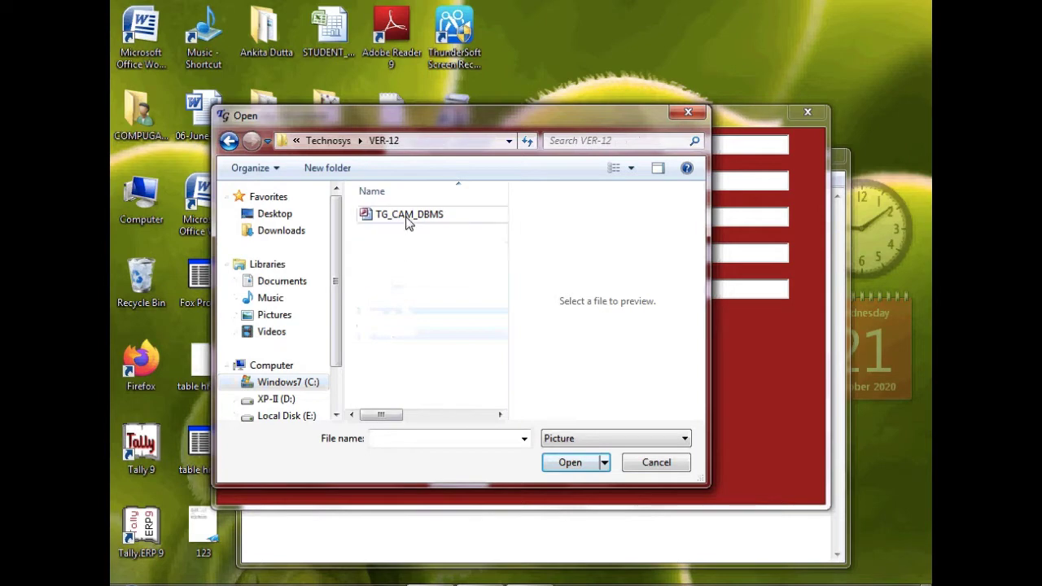
{"action": "left_click", "coordinate": [409, 215]}
{"action": "left_click", "coordinate": [574, 462]}
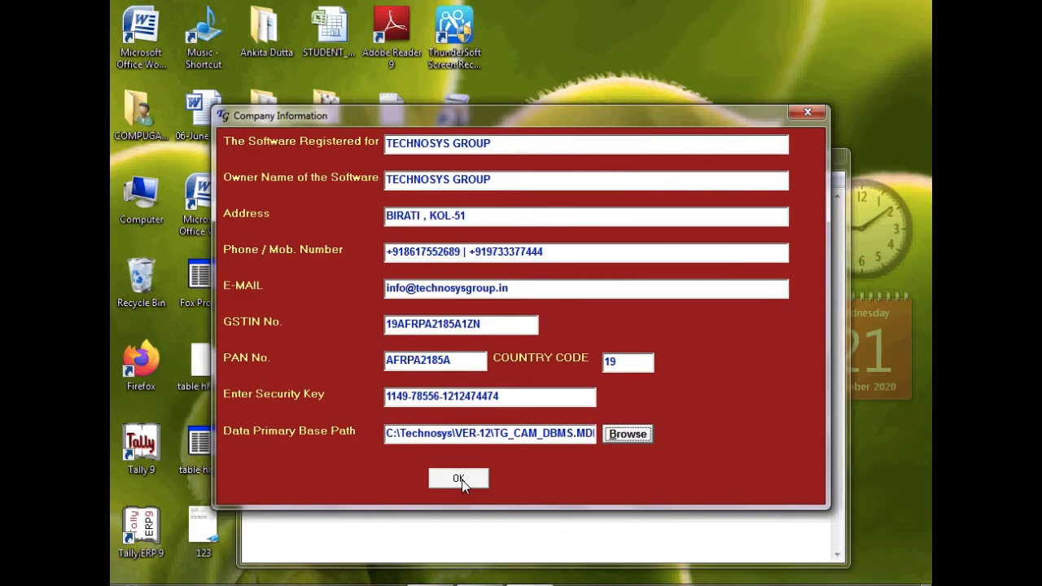
{"action": "left_click", "coordinate": [459, 480]}
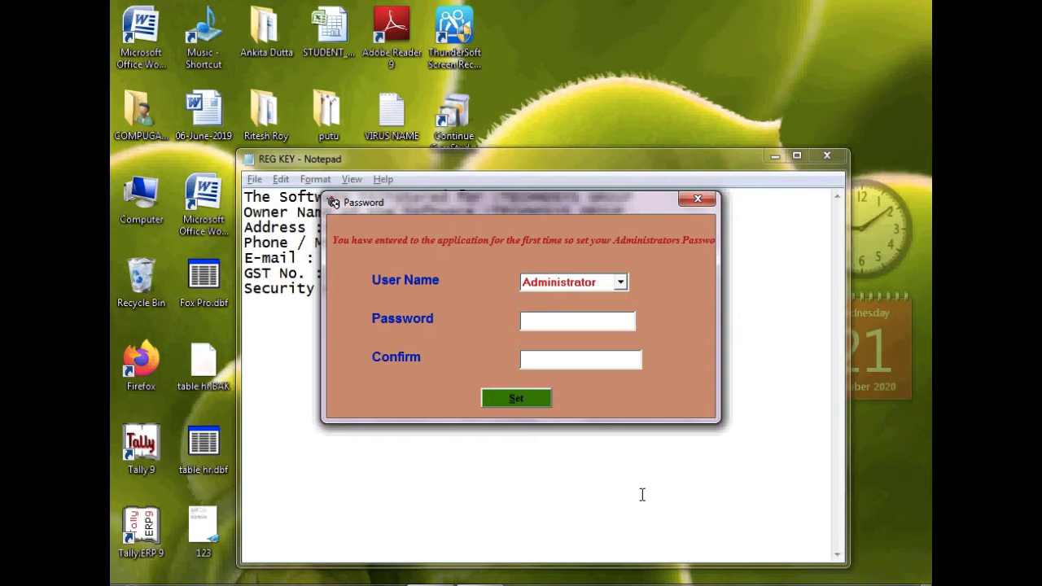
Set and confirm the administrator password, log in, and decline the multi-GST option
{"action": "type", "text": "1"}
{"action": "left_click", "coordinate": [545, 358]}
{"action": "type", "text": "1"}
{"action": "left_click", "coordinate": [530, 398]}
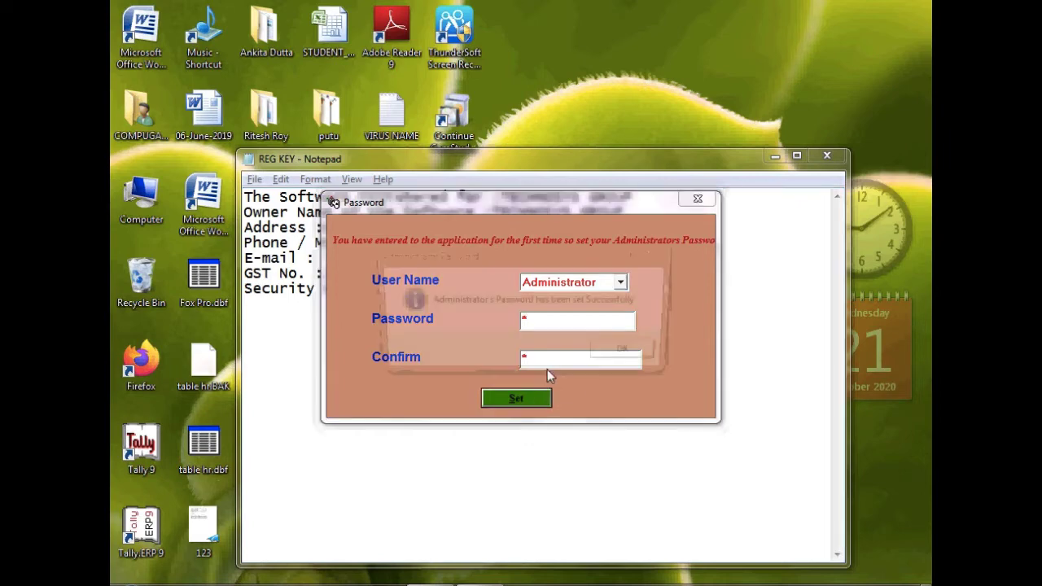
{"action": "key", "text": "Return"}
{"action": "type", "text": "1"}
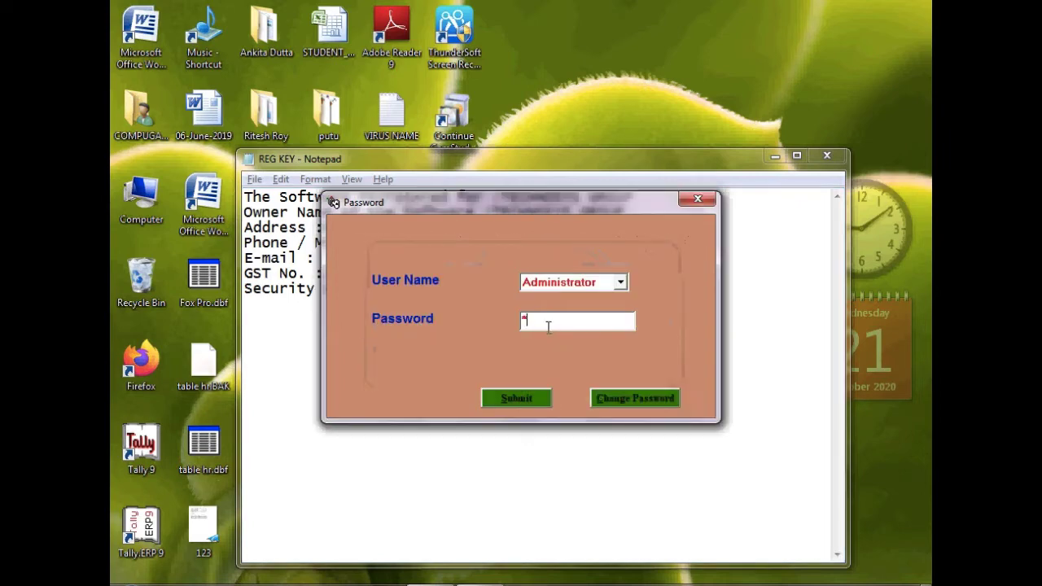
{"action": "left_click", "coordinate": [529, 400]}
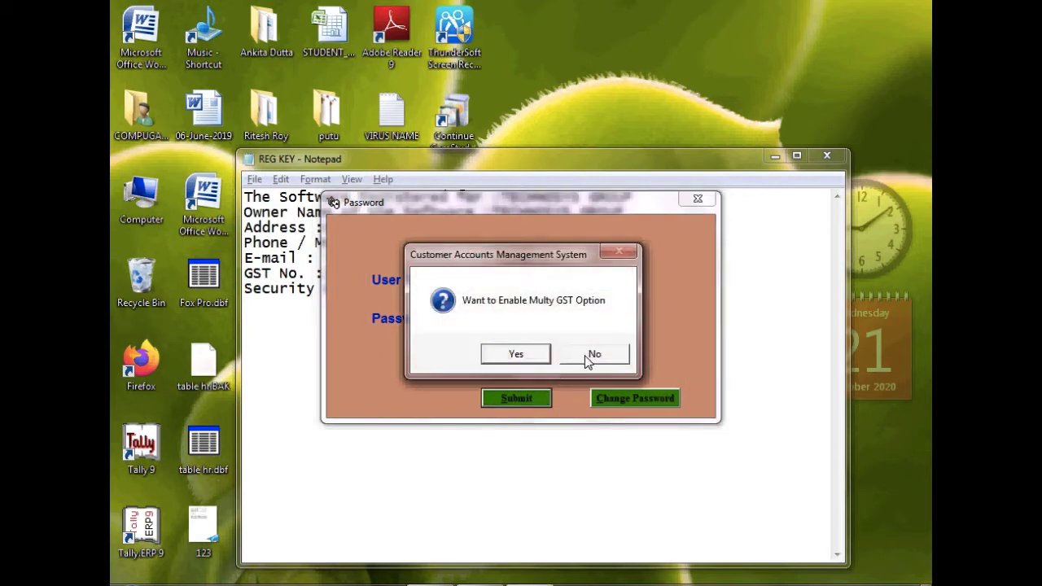
{"action": "left_click", "coordinate": [514, 355]}
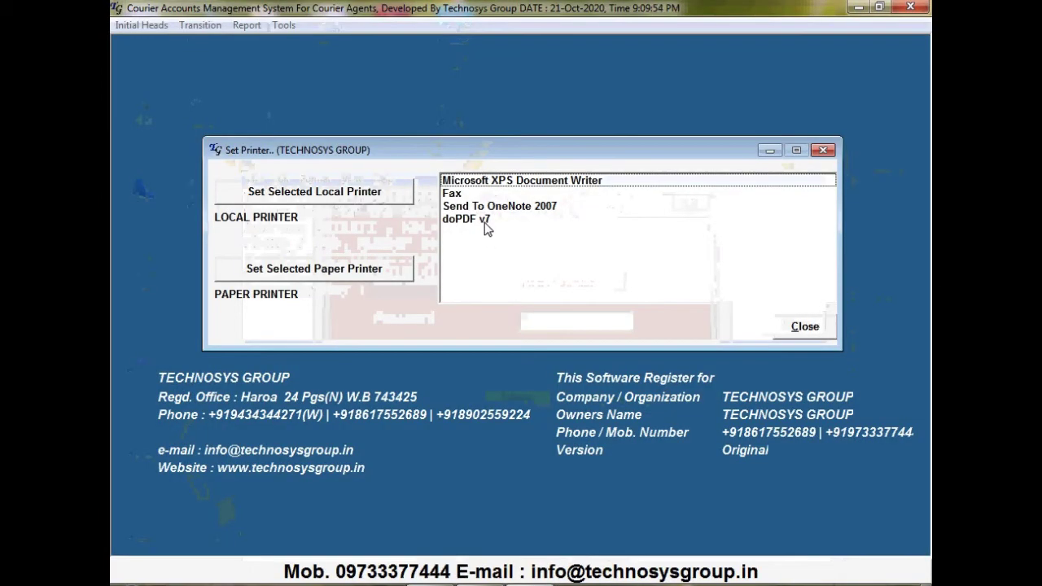
Assign doPDF v7 as both the local and the paper printer, then close Set Printer
{"action": "left_click", "coordinate": [486, 220]}
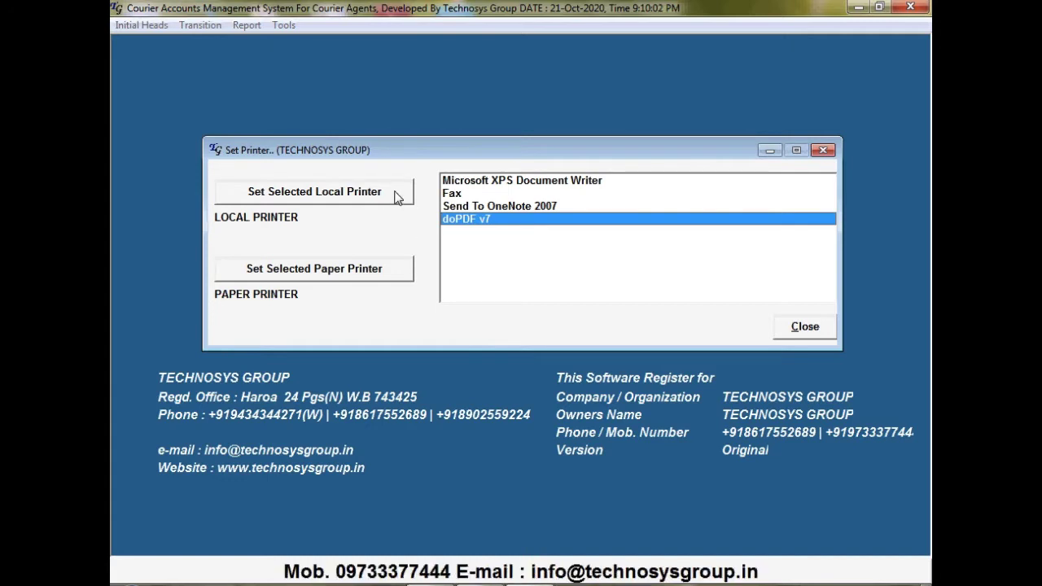
{"action": "left_click", "coordinate": [397, 197]}
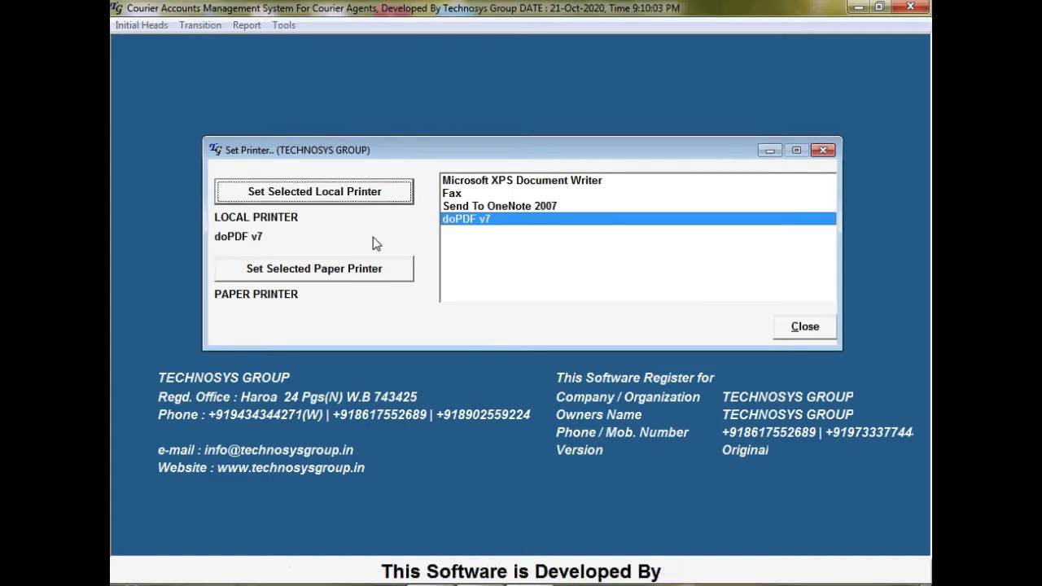
{"action": "left_click", "coordinate": [382, 277]}
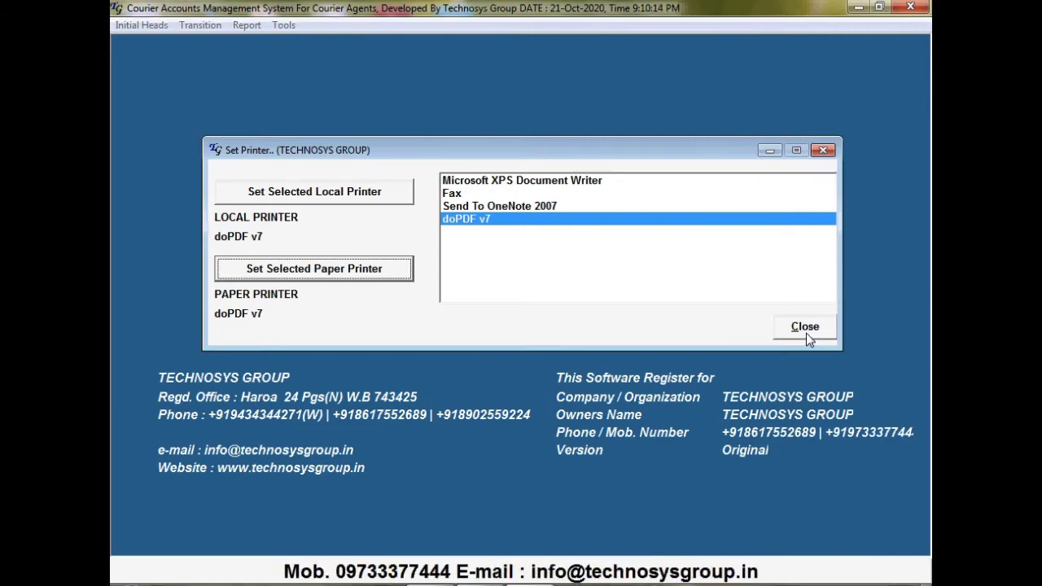
{"action": "left_click", "coordinate": [806, 332]}
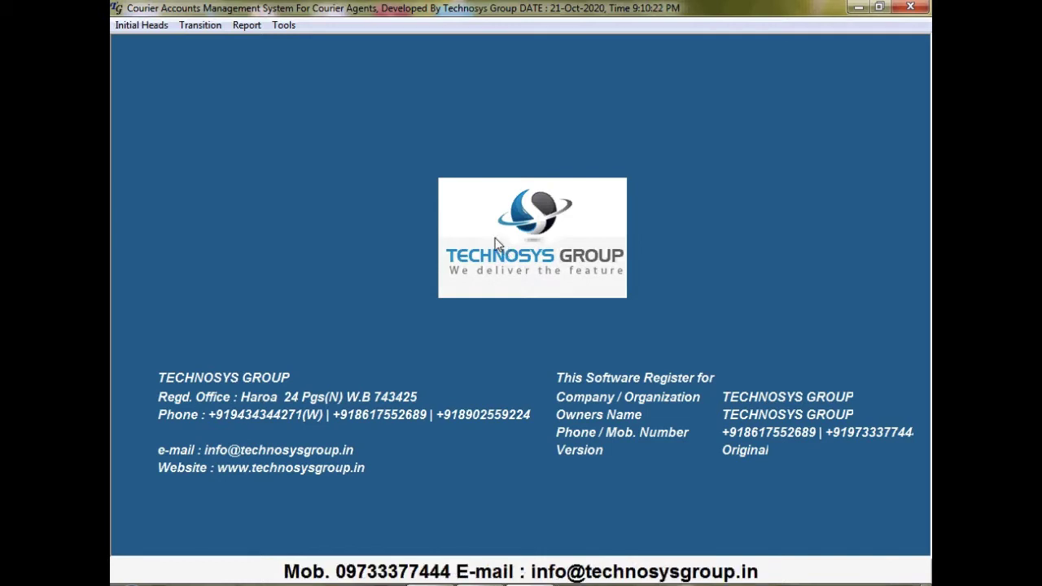
Open Initial Heads > Create Company and add a new company record with code 2
{"action": "left_click", "coordinate": [160, 29]}
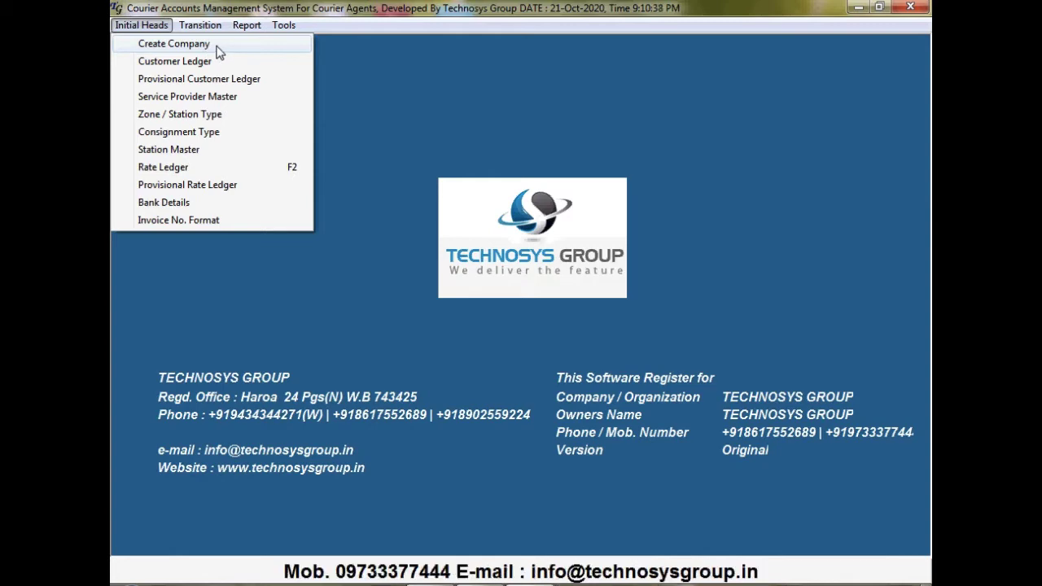
{"action": "left_click", "coordinate": [218, 48]}
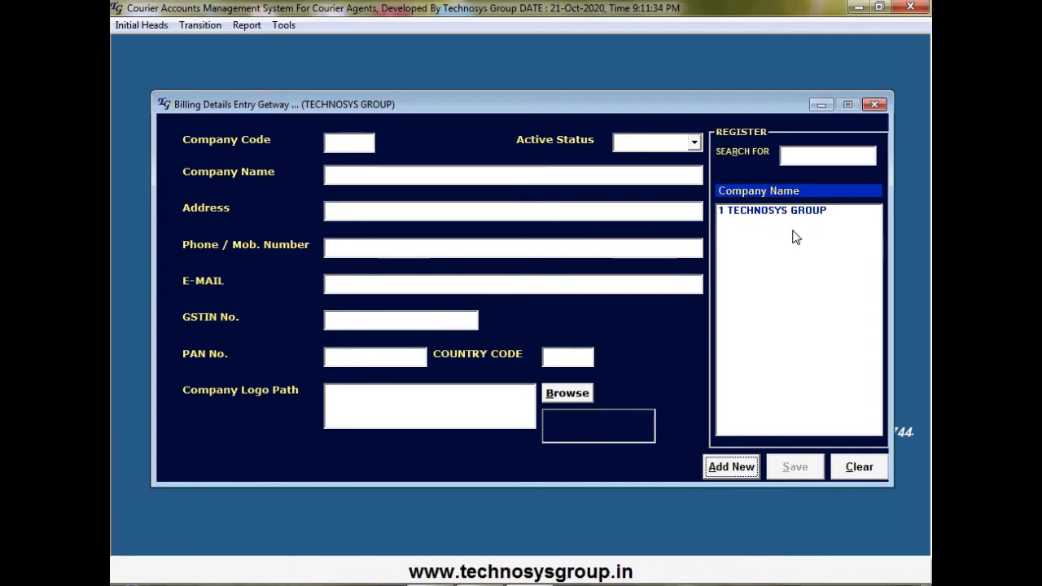
{"action": "left_click", "coordinate": [739, 471]}
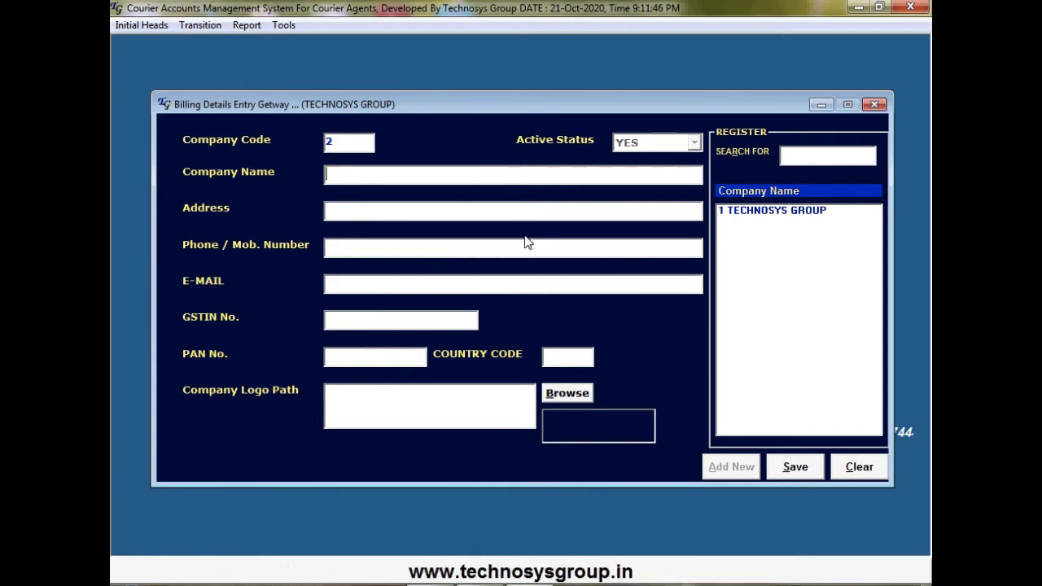
Enter company name THE BENGAL EXPRESS COURIER and paste its address from the notes
{"action": "type", "text": "tHE BENG"}
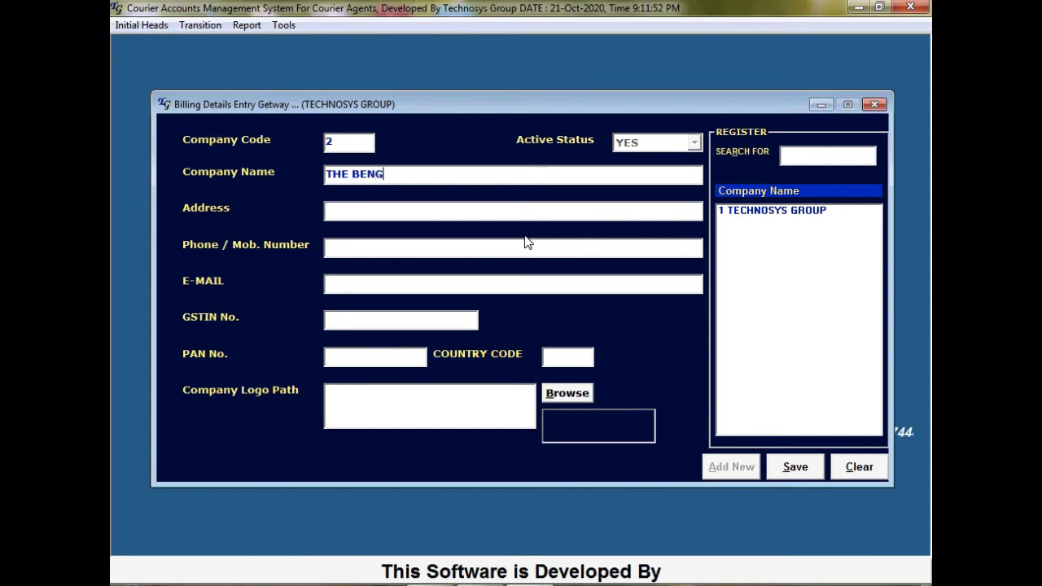
{"action": "type", "text": "AL EX"}
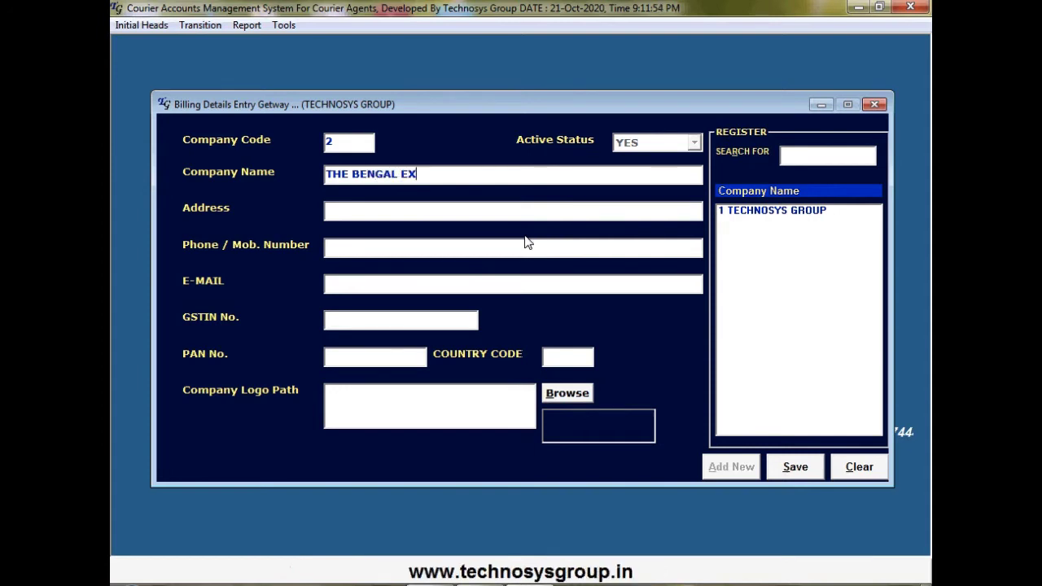
{"action": "type", "text": "PRESS "}
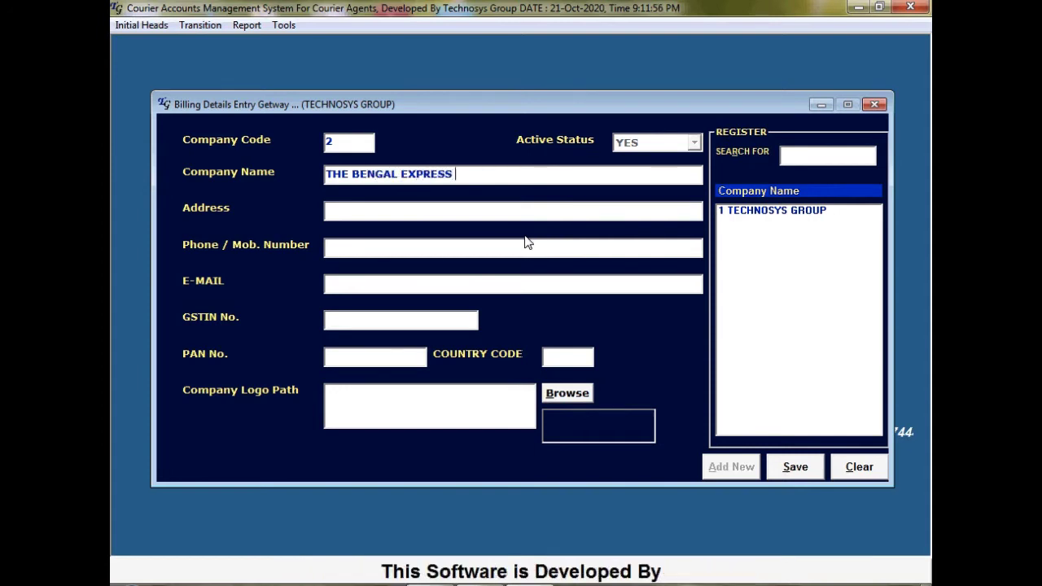
{"action": "type", "text": "COURIER"}
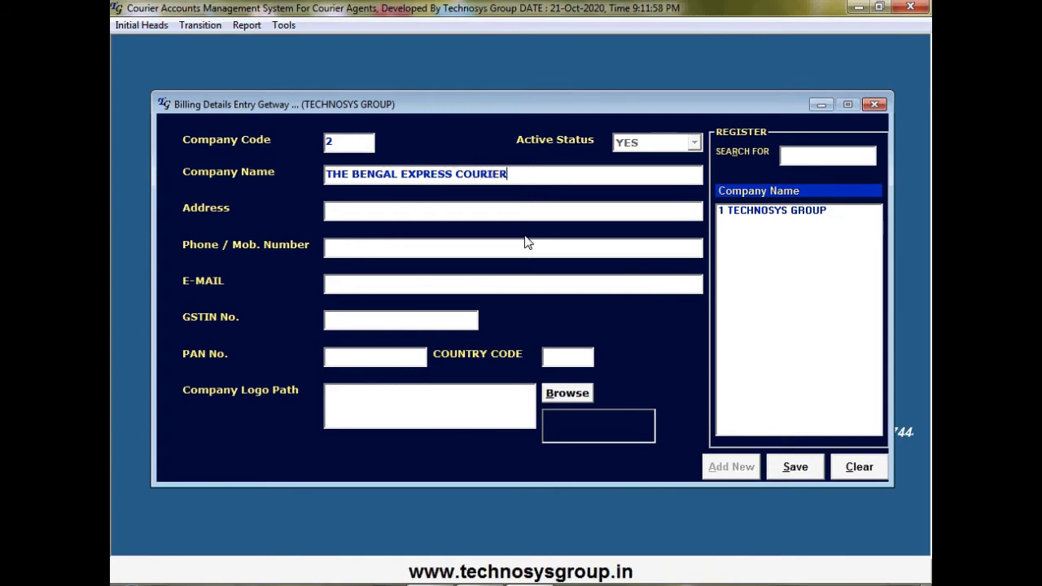
{"action": "key", "text": "Return"}
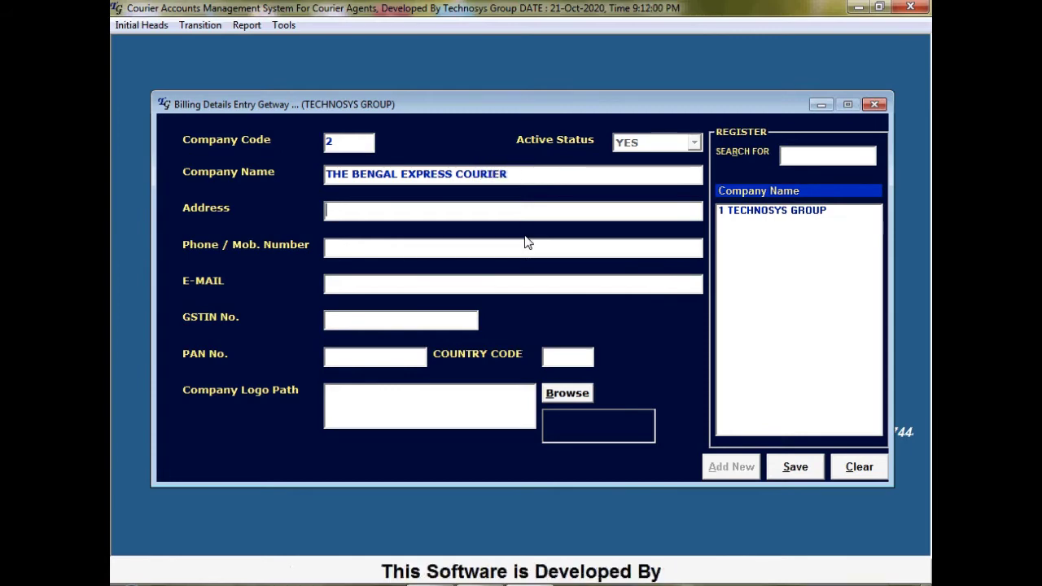
{"action": "key", "text": "alt+Tab"}
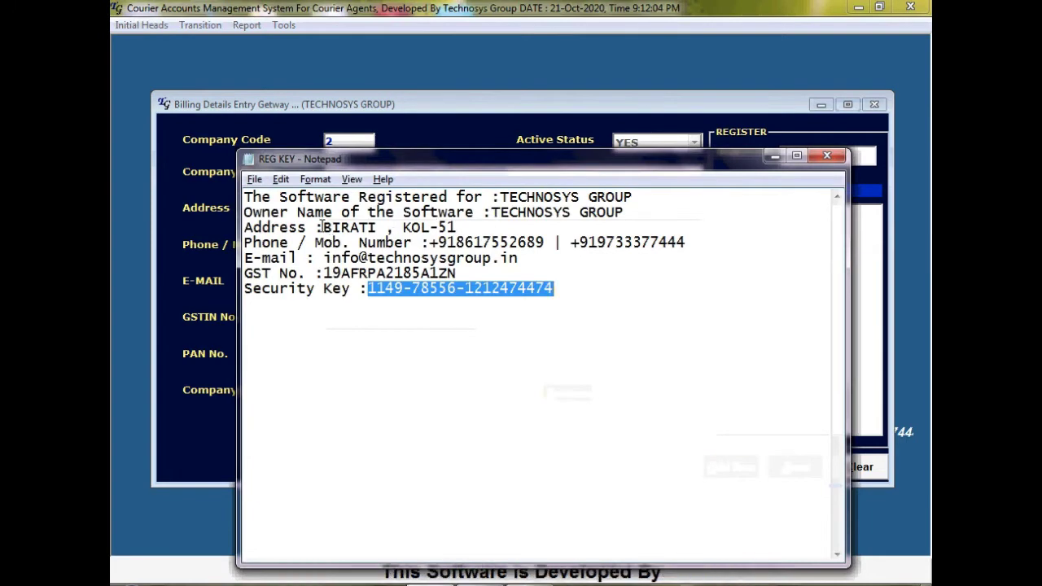
{"action": "left_click_drag", "start_coordinate": [322, 227], "coordinate": [492, 229]}
{"action": "key", "text": "ctrl+c"}
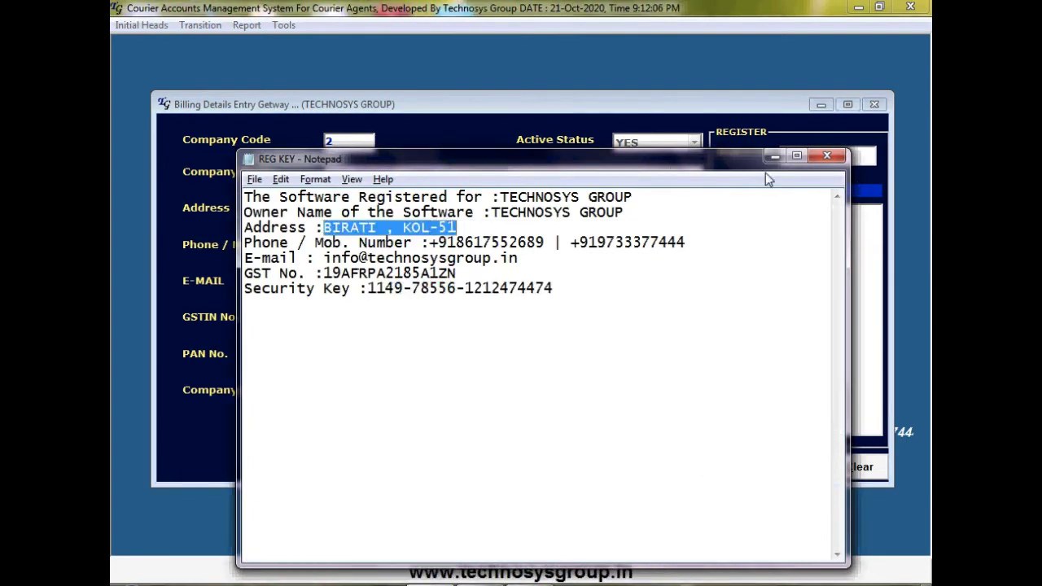
{"action": "left_click", "coordinate": [774, 156]}
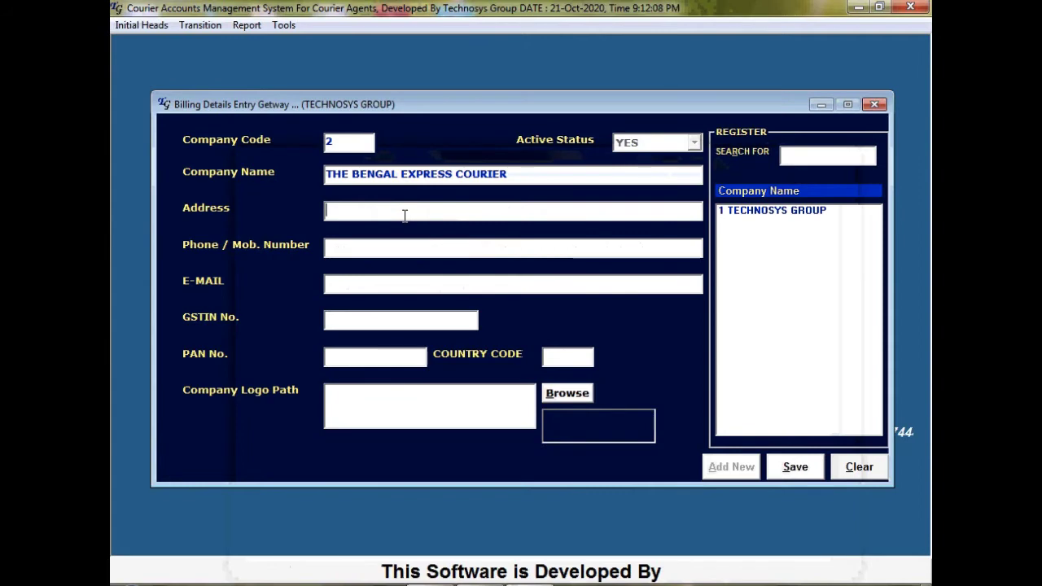
{"action": "key", "text": "ctrl+v"}
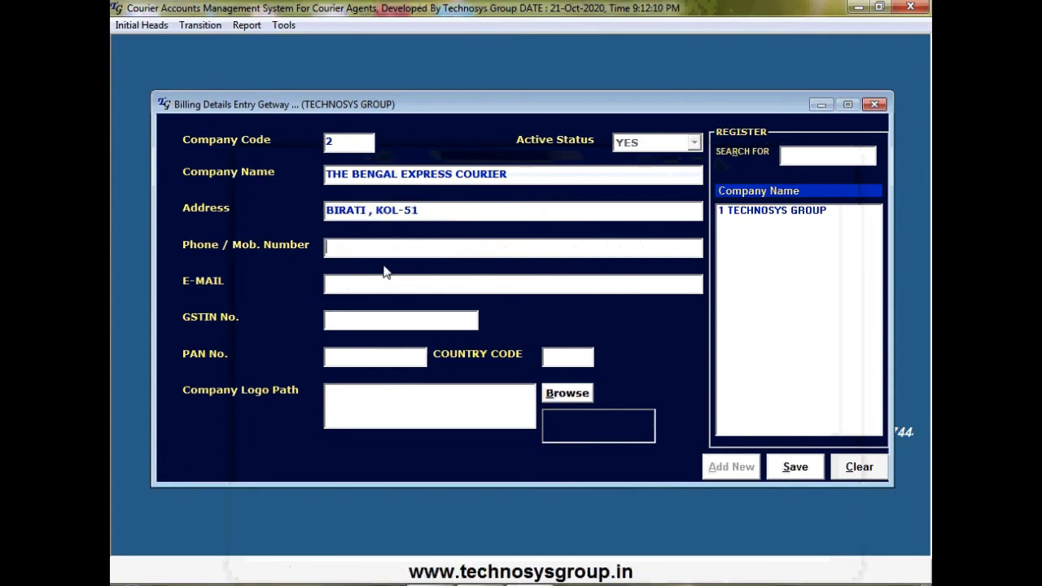
Copy the phone numbers and e-mail address from the notes into the company form
{"action": "key", "text": "alt+Tab"}
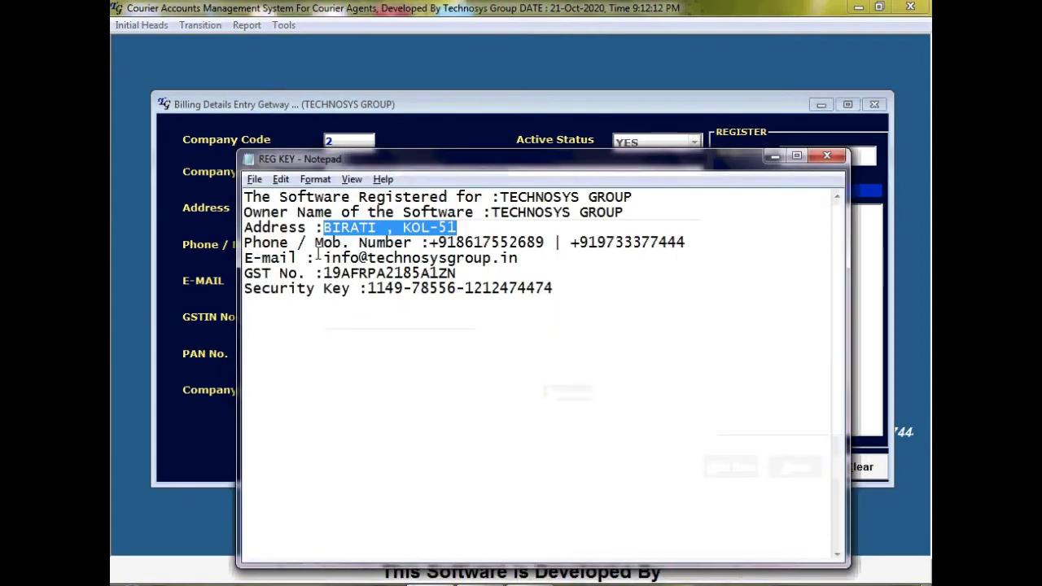
{"action": "left_click_drag", "start_coordinate": [429, 242], "coordinate": [697, 243]}
{"action": "key", "text": "ctrl+c"}
{"action": "key", "text": "alt+Tab"}
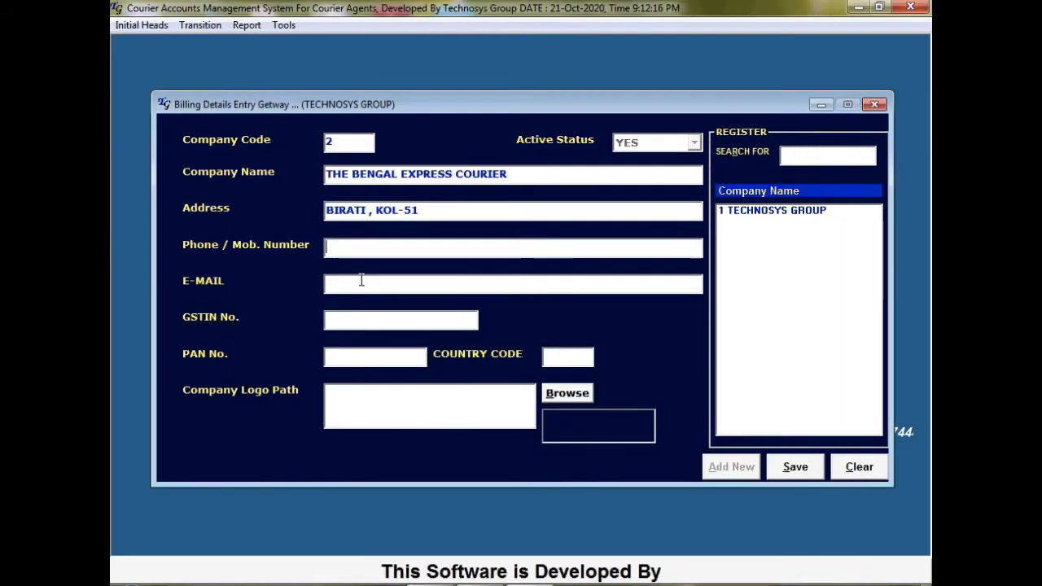
{"action": "key", "text": "ctrl+v"}
{"action": "key", "text": "alt+Tab"}
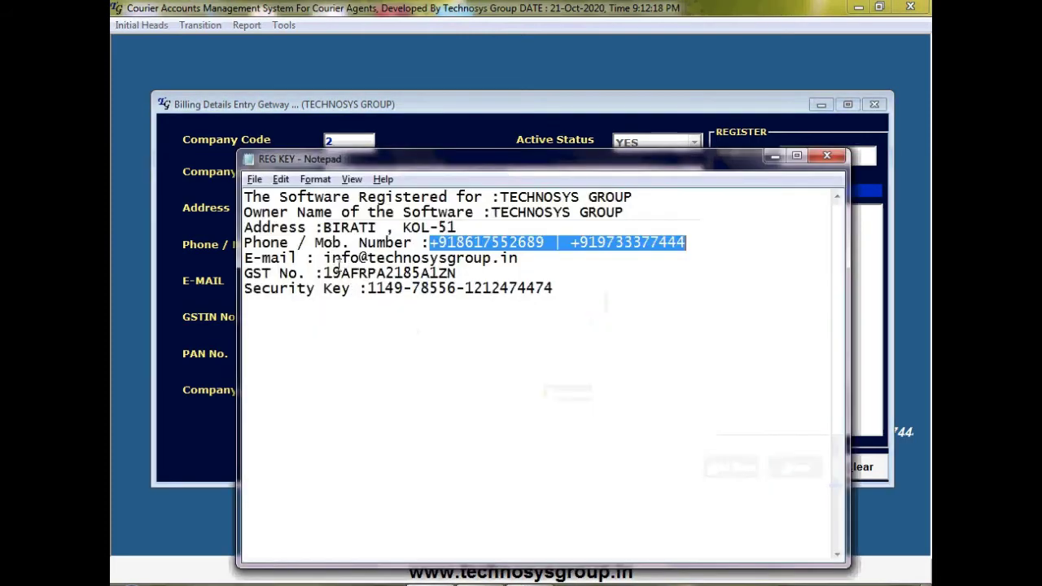
{"action": "left_click_drag", "start_coordinate": [324, 257], "coordinate": [521, 258]}
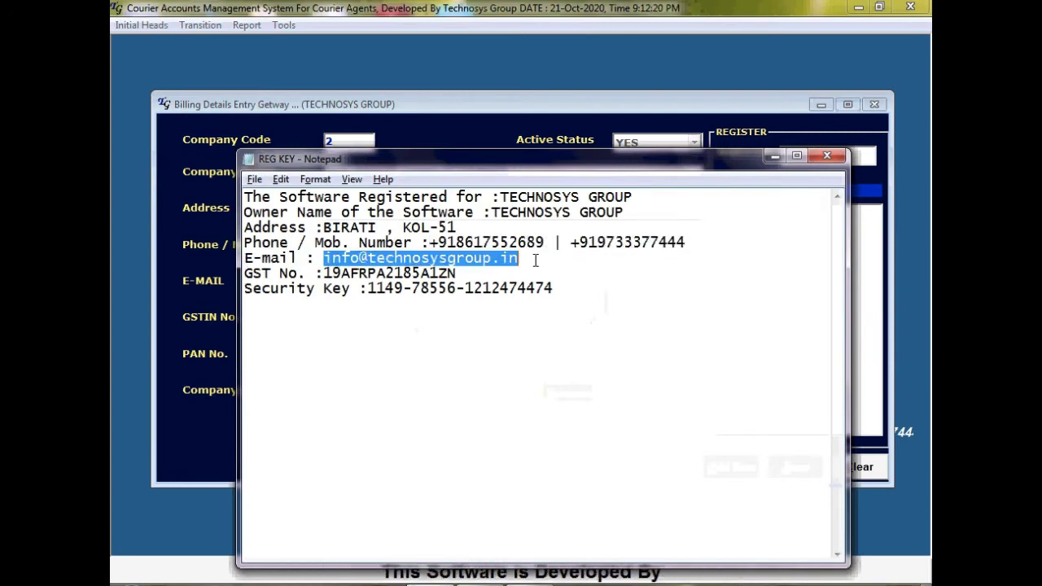
{"action": "key", "text": "alt+Tab"}
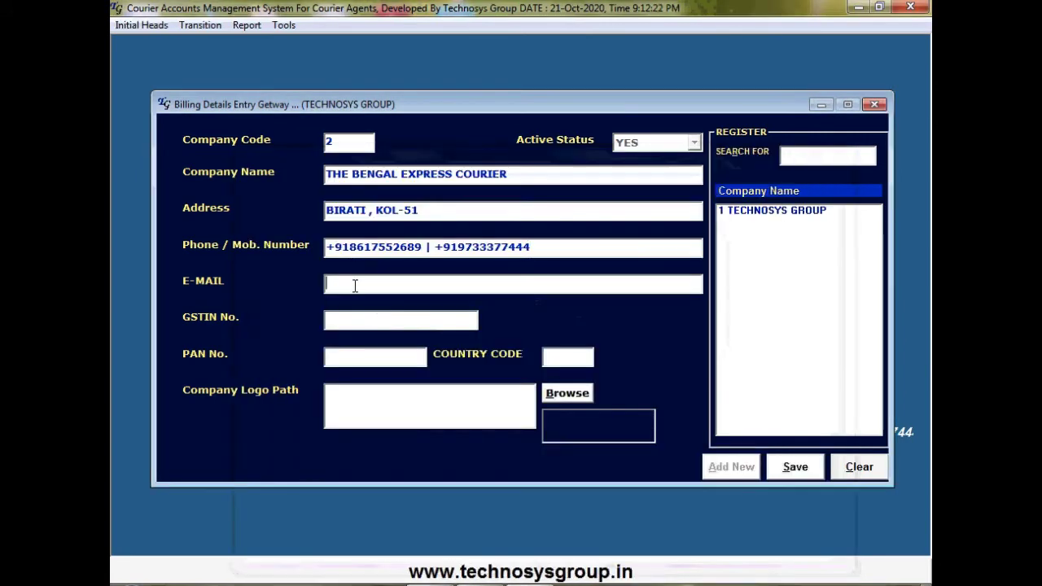
{"action": "key", "text": "ctrl+v"}
{"action": "left_click", "coordinate": [334, 319]}
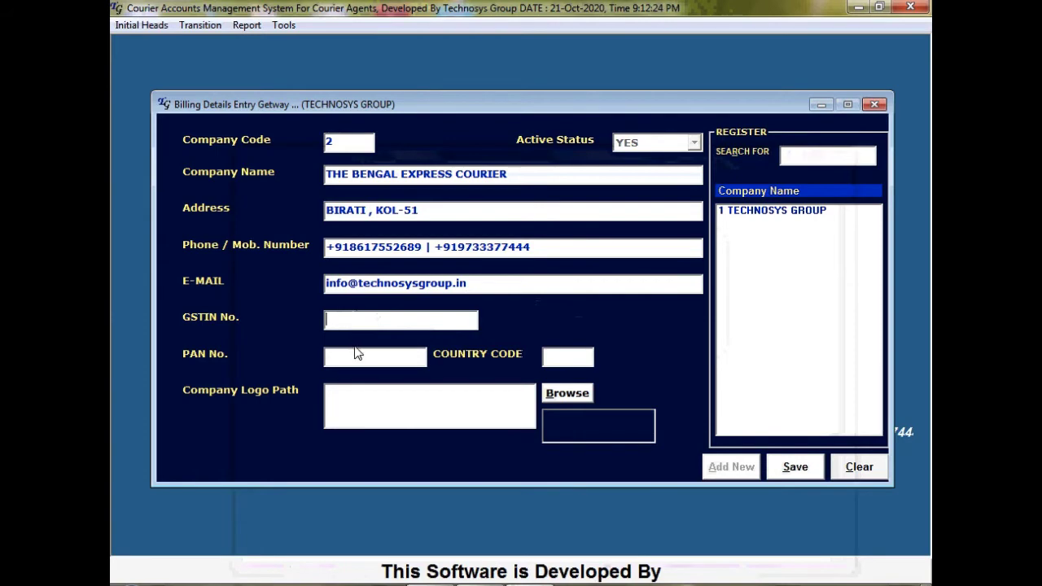
Paste the GSTIN, change its 8 to 9 so PAN fills, and save the company
{"action": "key", "text": "alt+Tab"}
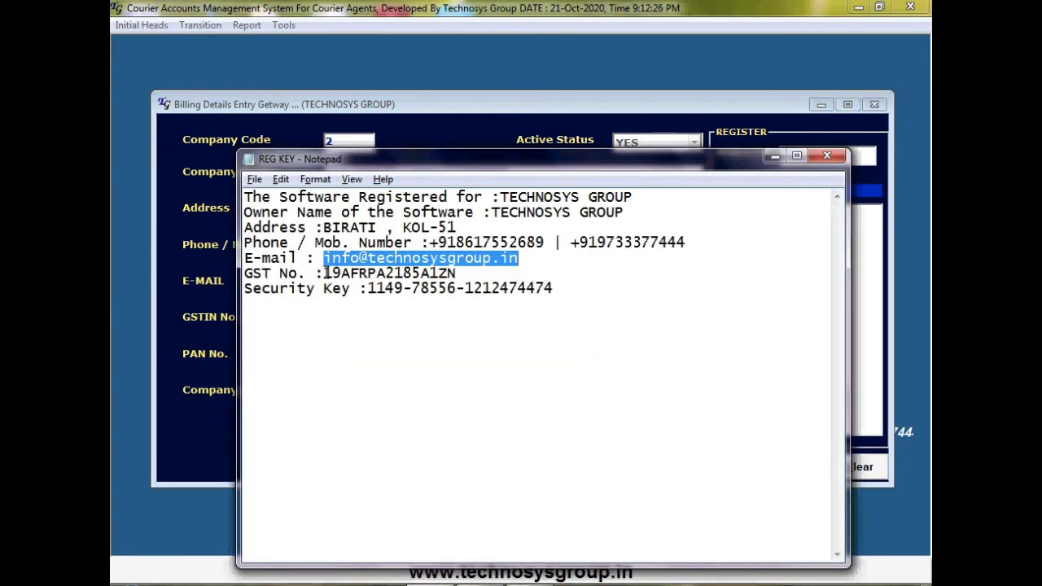
{"action": "left_click_drag", "start_coordinate": [324, 273], "coordinate": [459, 273]}
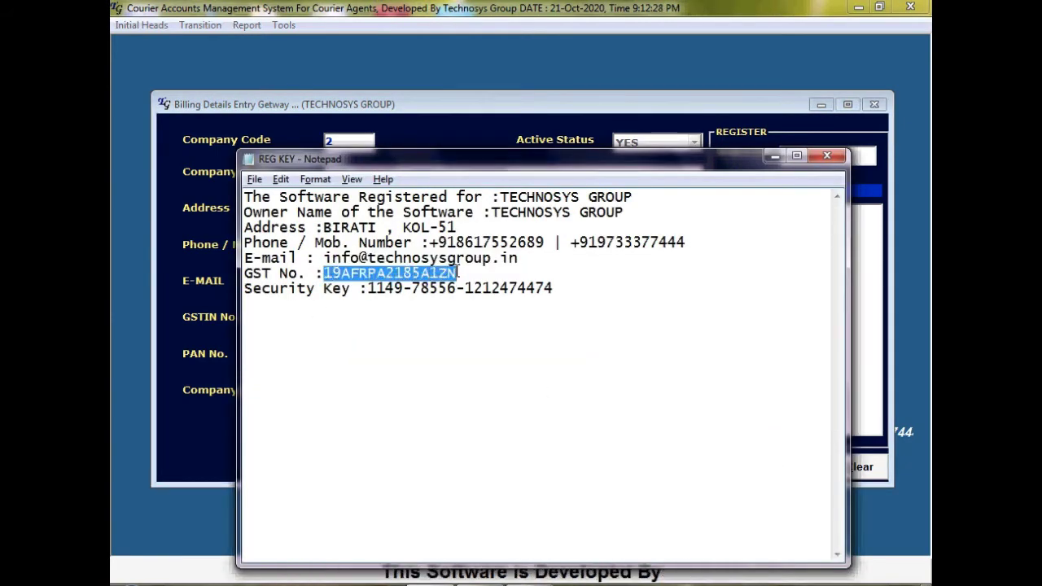
{"action": "key", "text": "alt+Tab"}
{"action": "left_click", "coordinate": [392, 319]}
{"action": "key", "text": "ctrl+v"}
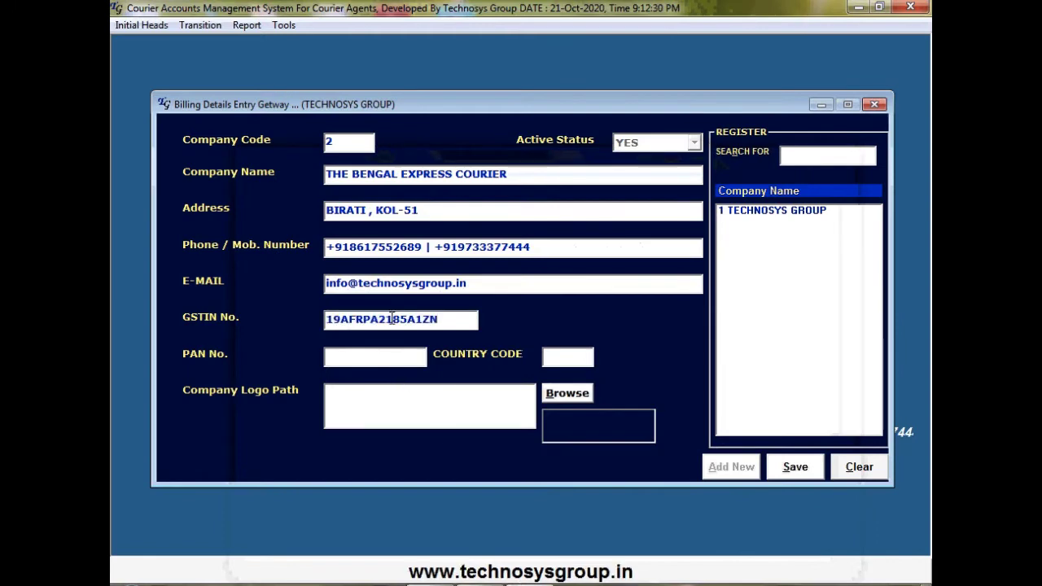
{"action": "left_click", "coordinate": [400, 319]}
{"action": "key", "text": "BackSpace"}
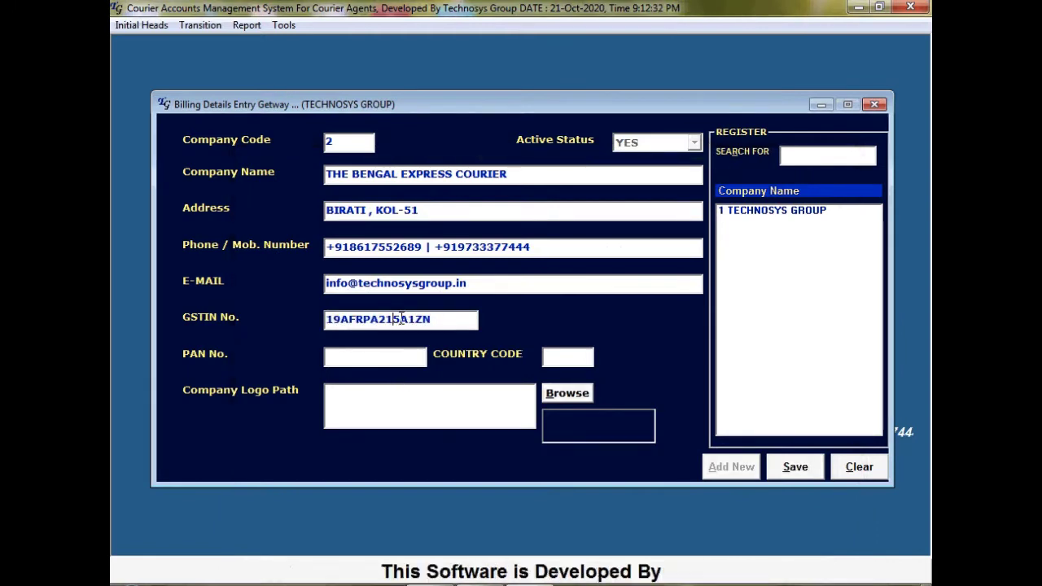
{"action": "type", "text": "9"}
{"action": "left_click", "coordinate": [396, 358]}
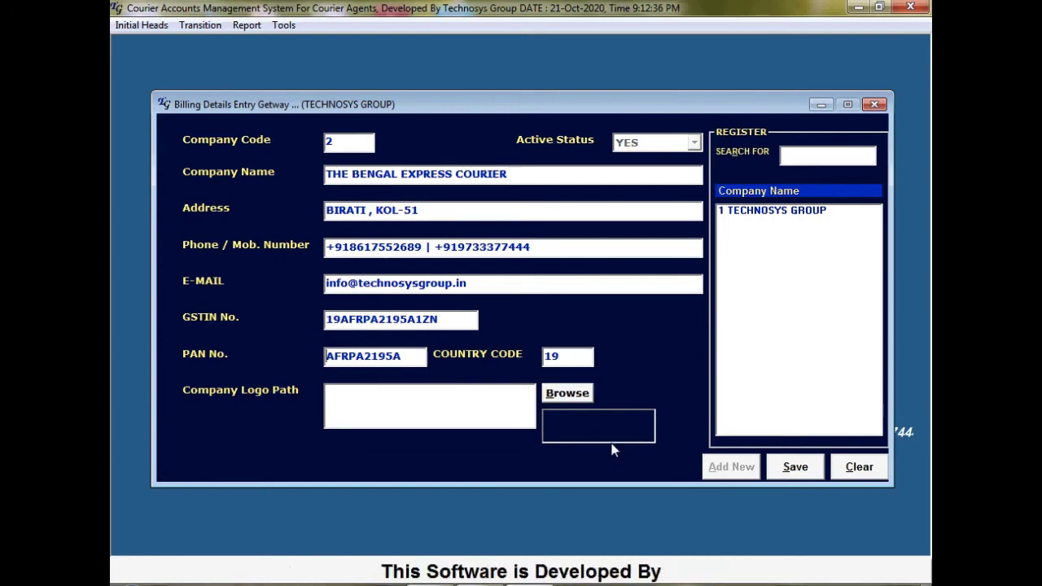
{"action": "left_click", "coordinate": [796, 469]}
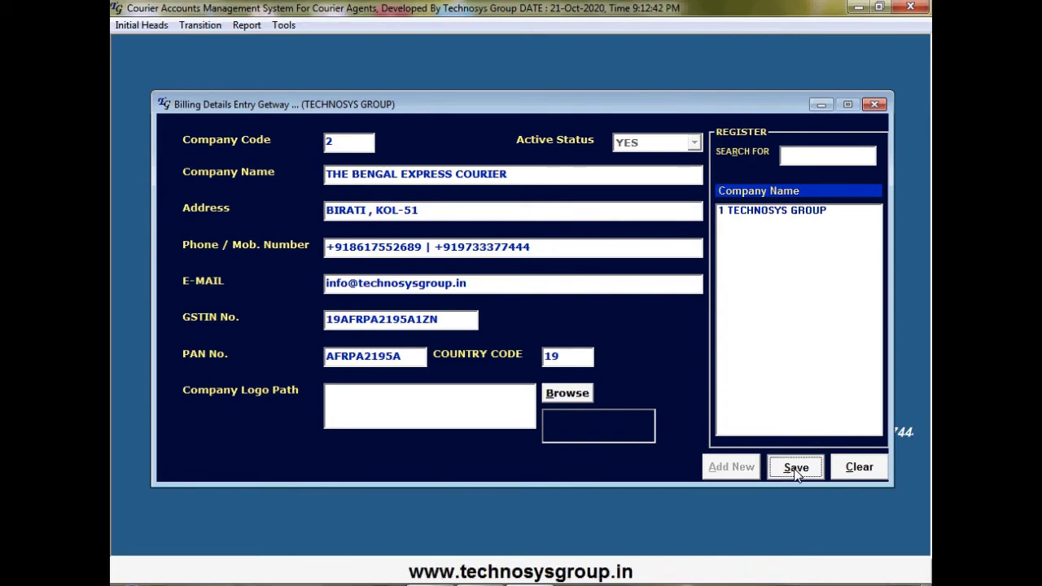
Acknowledge the company-added message and load THE BENGAL EXPRESS COURIER for editing
{"action": "left_click", "coordinate": [609, 356]}
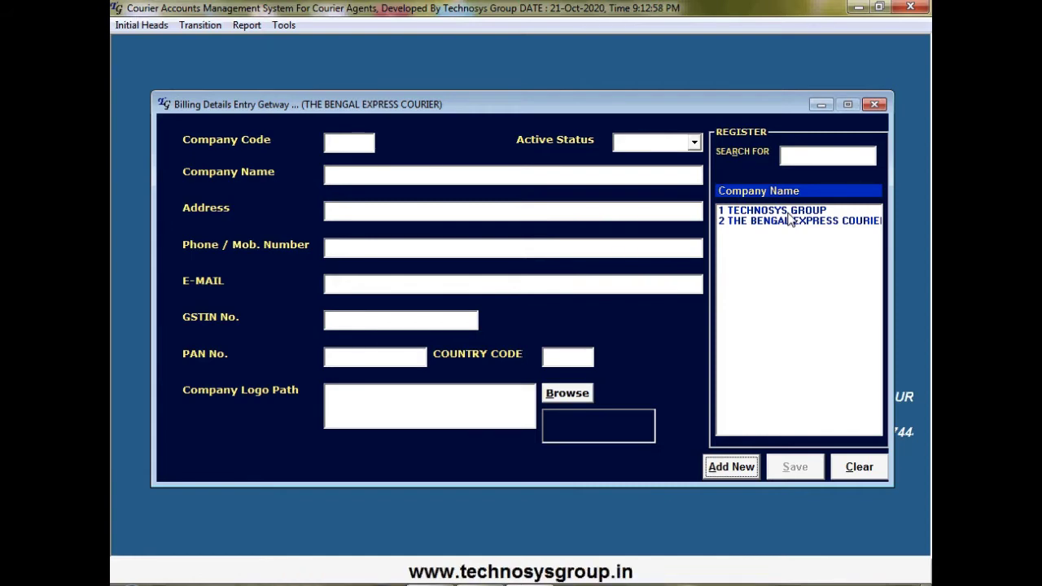
{"action": "left_click", "coordinate": [785, 210]}
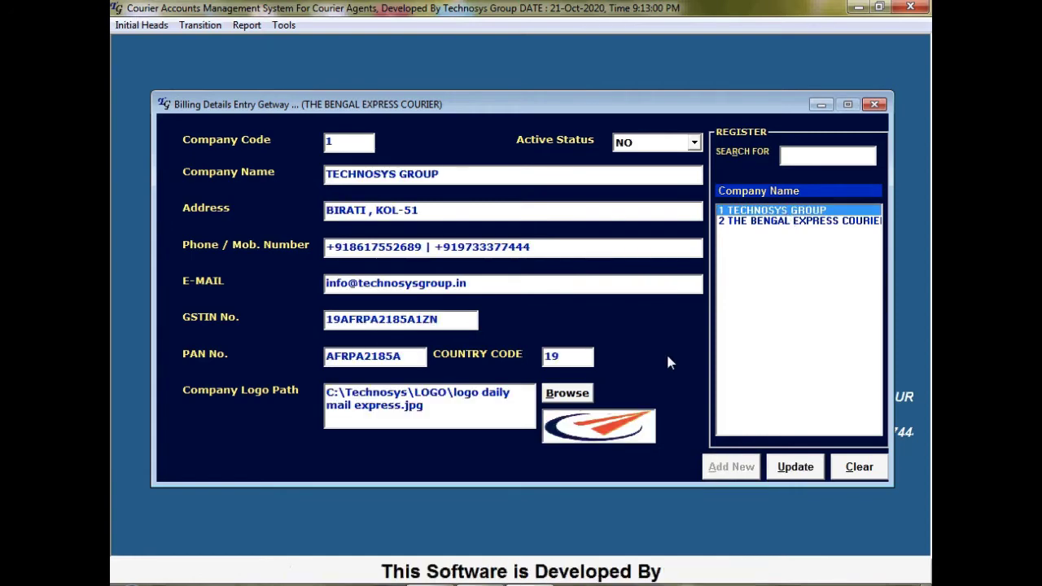
{"action": "left_click", "coordinate": [785, 225]}
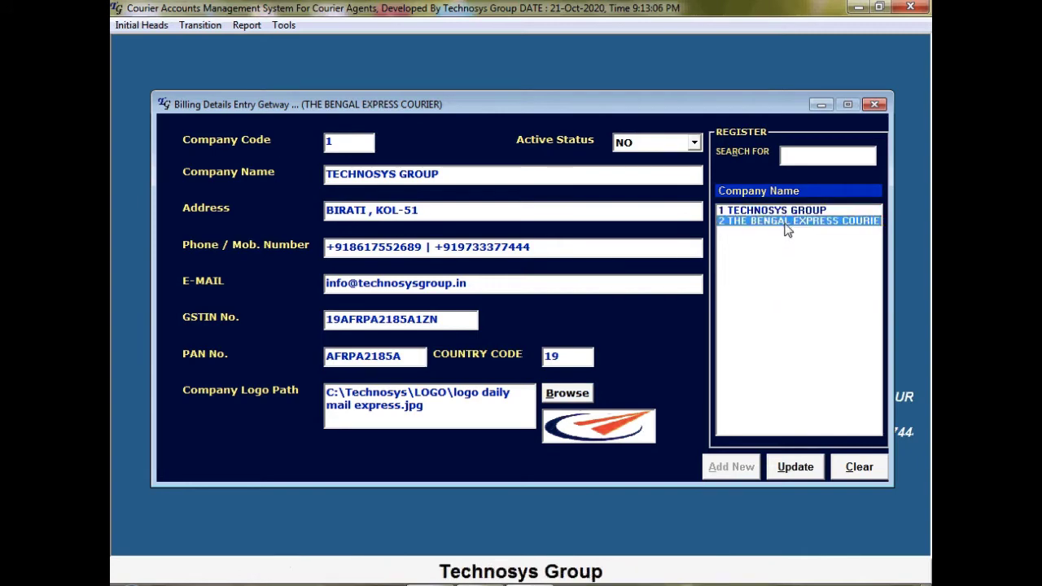
Browse the LOGO folder with the JPEG filter and pick V11_LOGO_1
{"action": "left_click", "coordinate": [575, 394]}
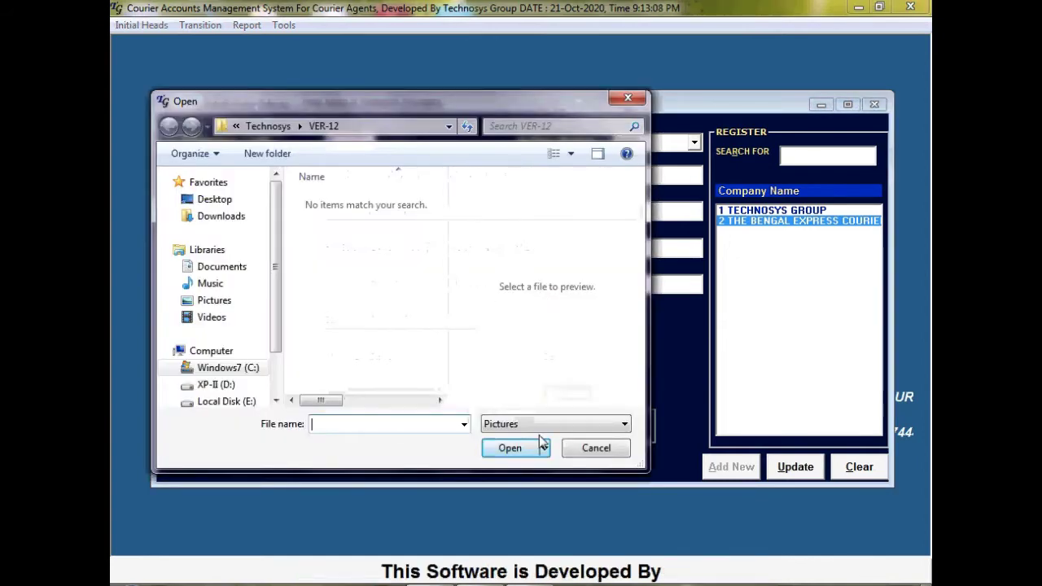
{"action": "left_click", "coordinate": [545, 425]}
{"action": "left_click", "coordinate": [522, 453]}
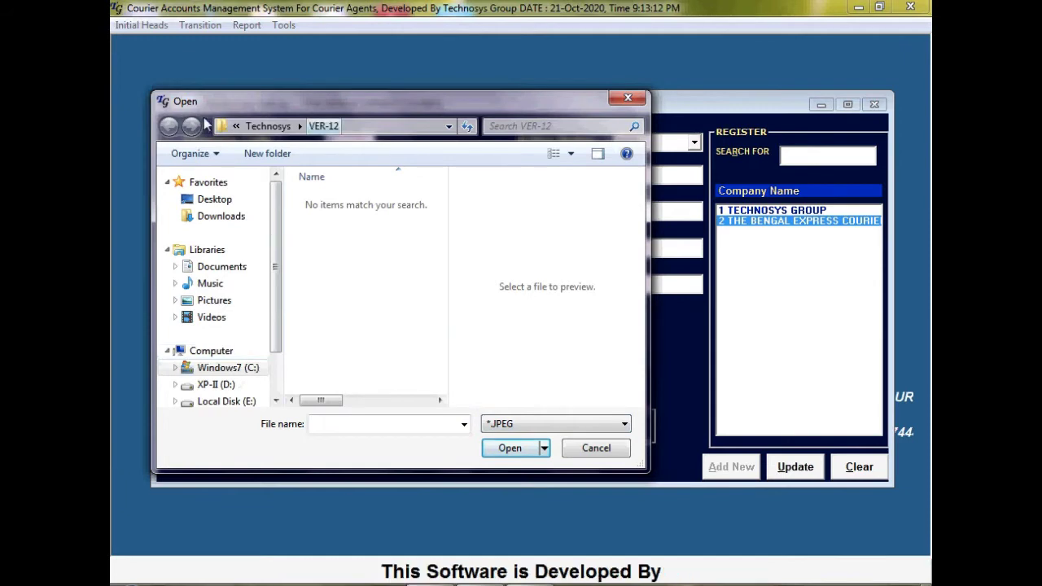
{"action": "left_click", "coordinate": [273, 130]}
{"action": "double_click", "coordinate": [327, 216]}
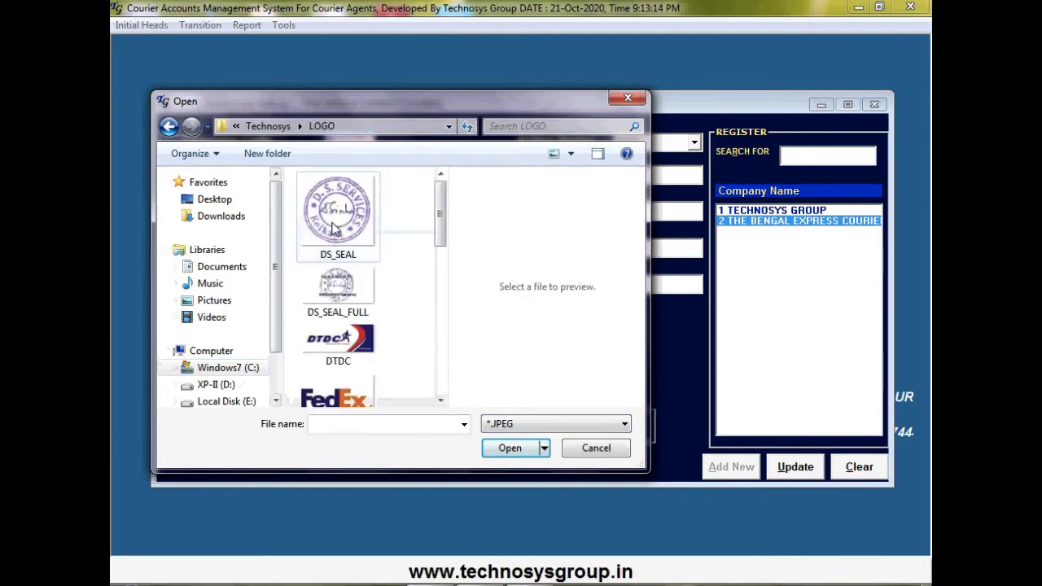
{"action": "left_click", "coordinate": [561, 424]}
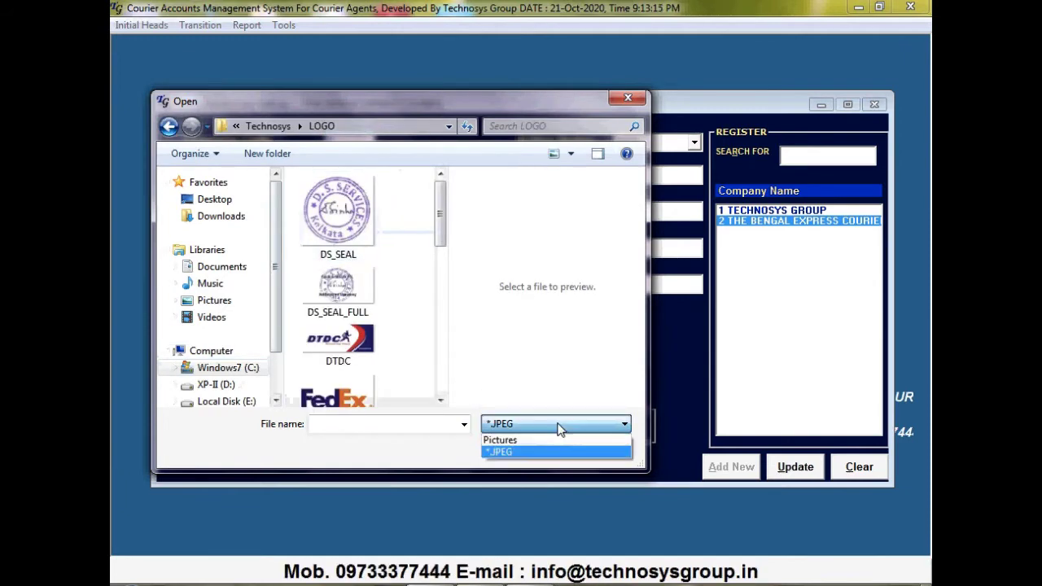
{"action": "left_click", "coordinate": [521, 450]}
{"action": "left_click_drag", "start_coordinate": [442, 239], "coordinate": [442, 382]}
{"action": "left_click", "coordinate": [354, 371]}
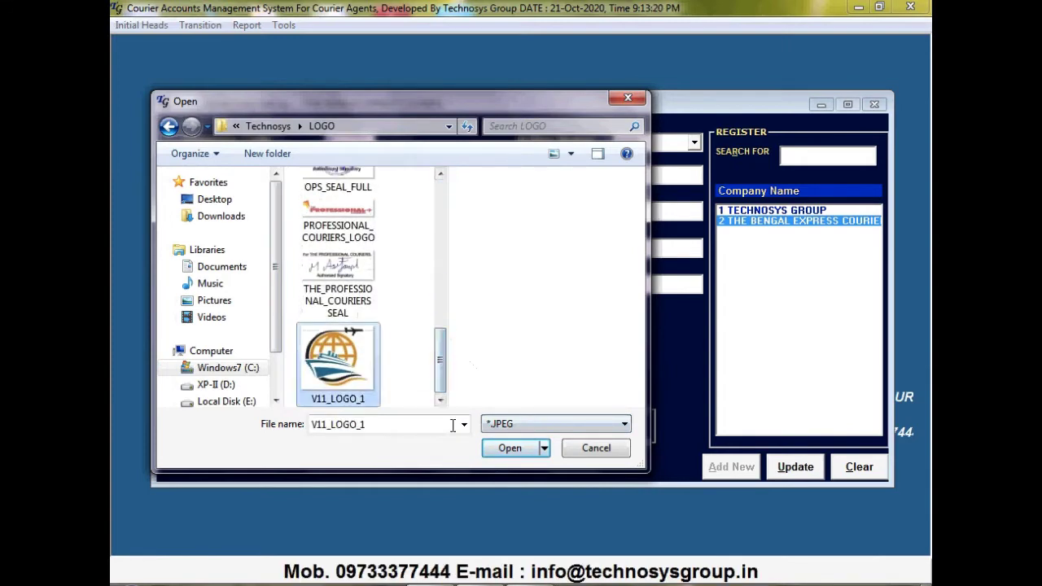
Attach V11_LOGO_1 as the company logo and save the update
{"action": "left_click", "coordinate": [508, 453]}
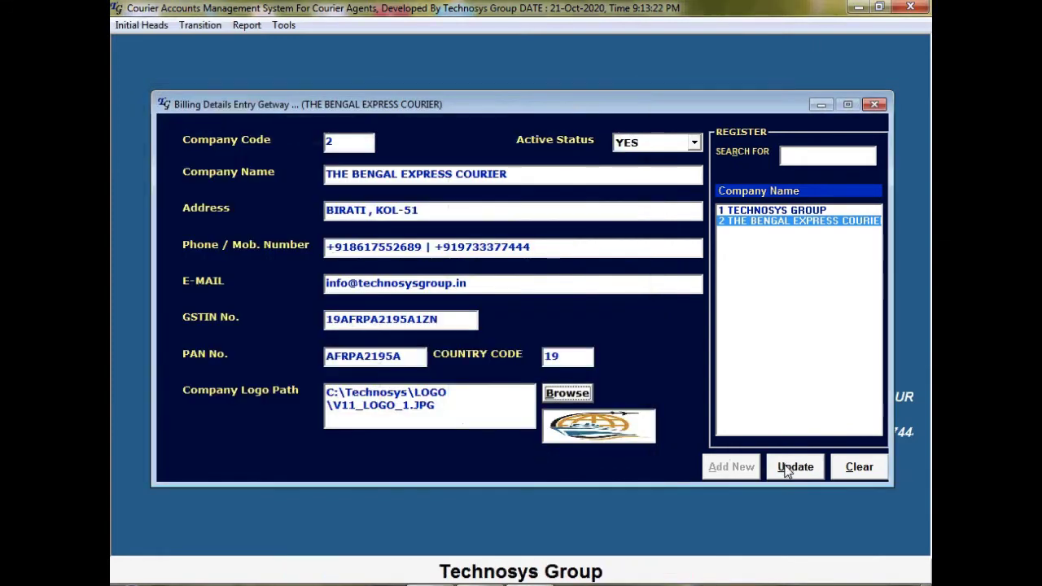
{"action": "left_click", "coordinate": [794, 466]}
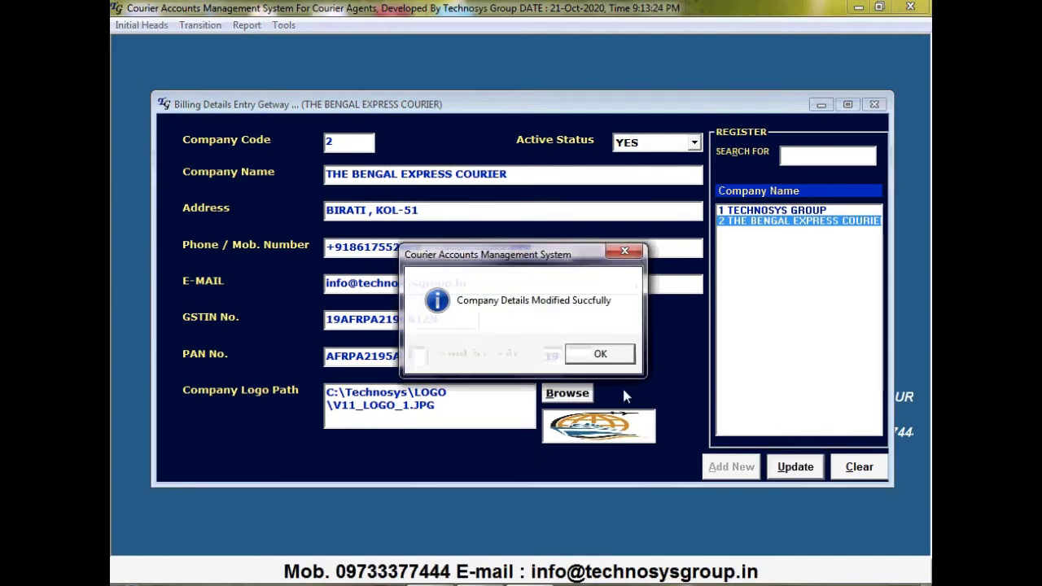
{"action": "left_click", "coordinate": [598, 353]}
{"action": "left_click", "coordinate": [763, 209]}
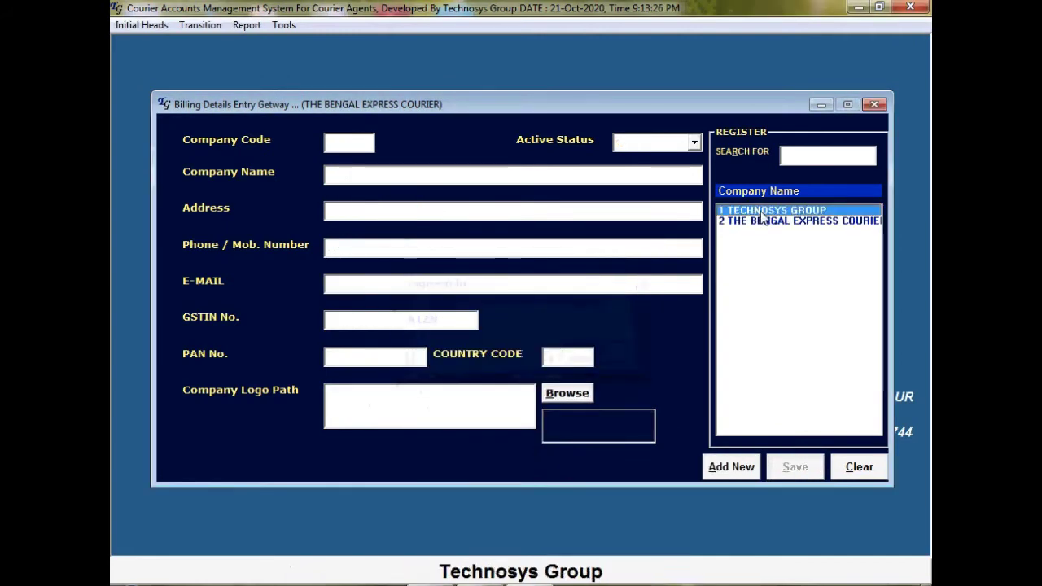
Change TECHNOSYS GROUP's Active Status from NO to YES and save the update
{"action": "left_click", "coordinate": [694, 144]}
{"action": "left_click", "coordinate": [673, 168]}
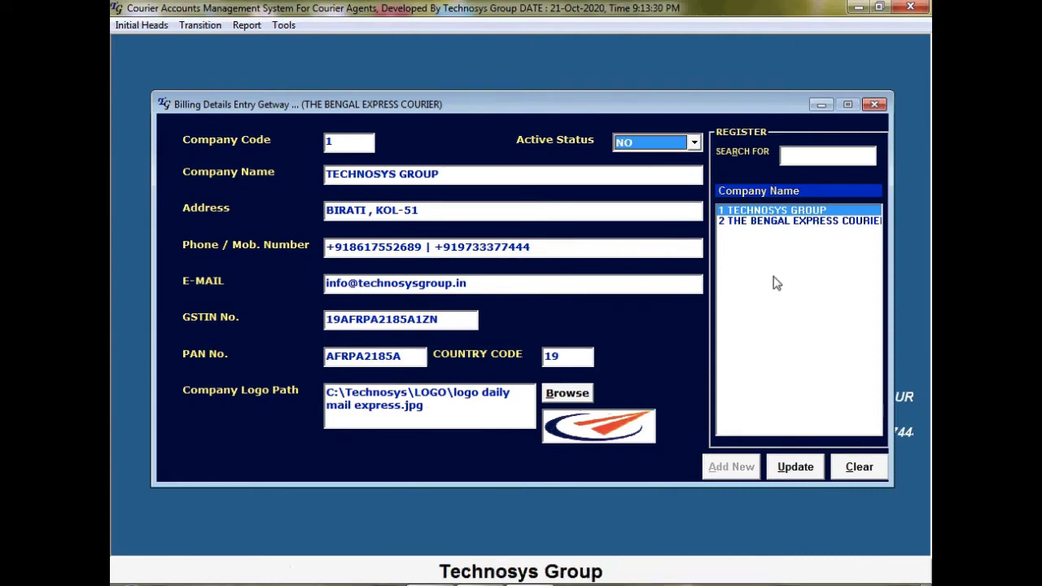
{"action": "left_click", "coordinate": [694, 144]}
{"action": "left_click", "coordinate": [694, 145]}
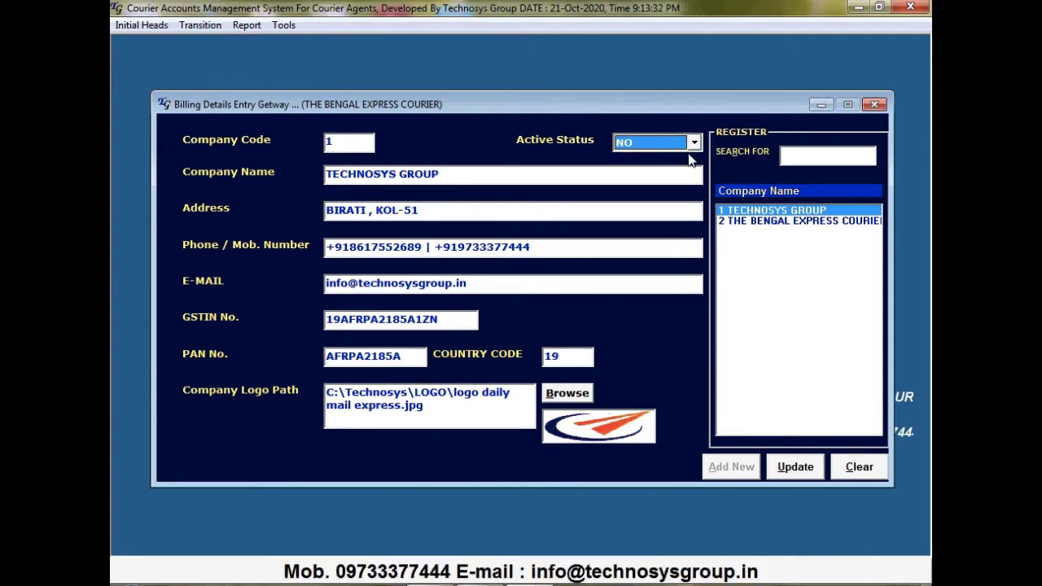
{"action": "key", "text": "Down"}
{"action": "left_click", "coordinate": [797, 467]}
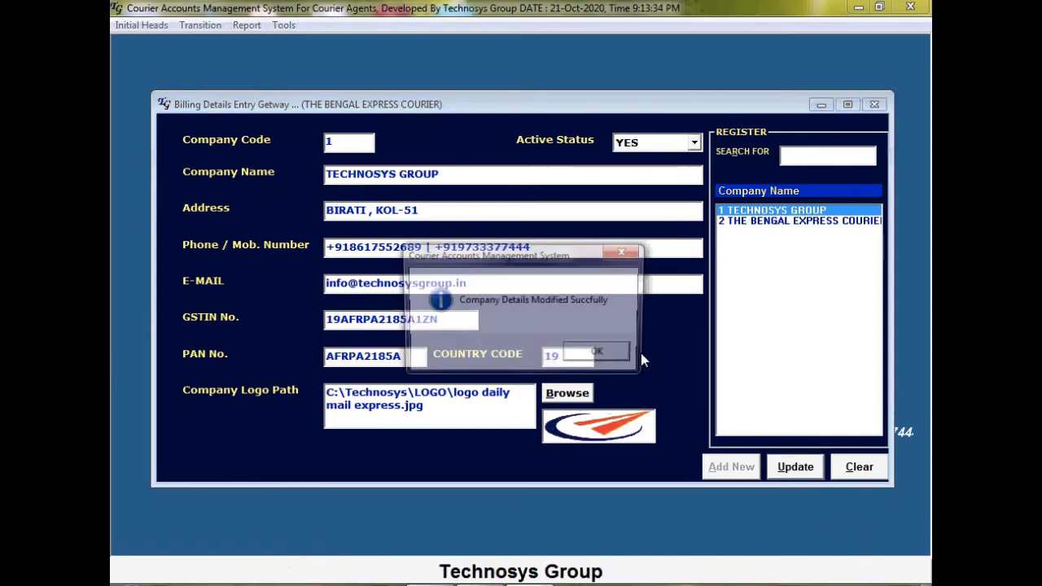
{"action": "left_click", "coordinate": [598, 351]}
Close the company billing form and open Initial Heads > Customer Ledger
{"action": "left_click", "coordinate": [874, 105]}
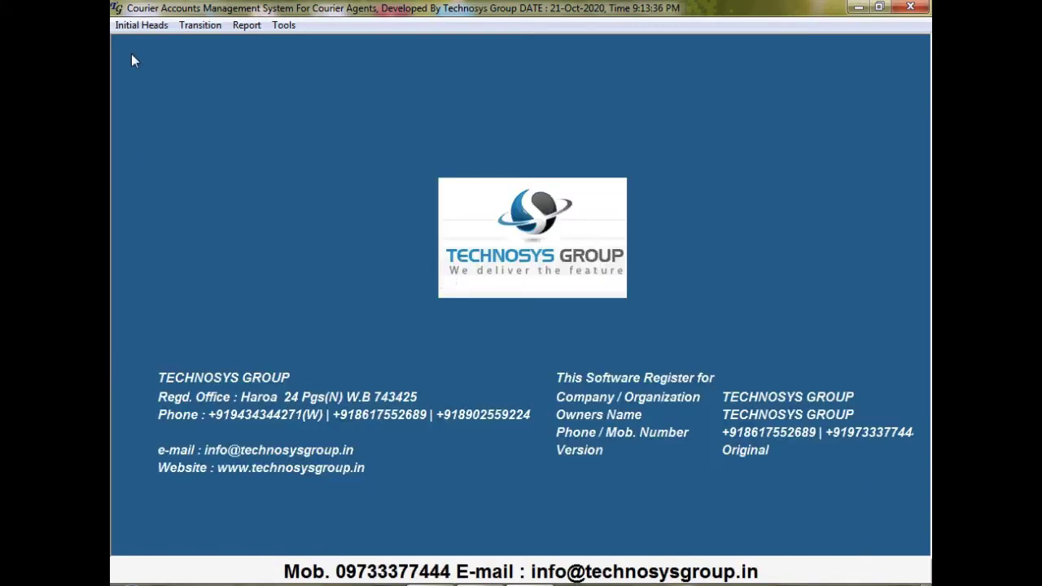
{"action": "left_click", "coordinate": [148, 28]}
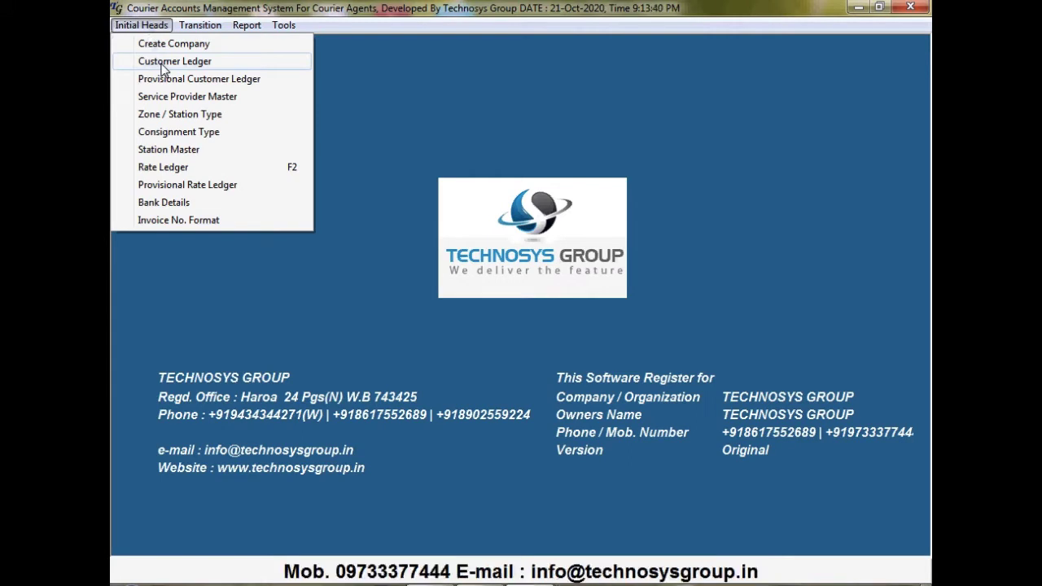
{"action": "left_click", "coordinate": [163, 62]}
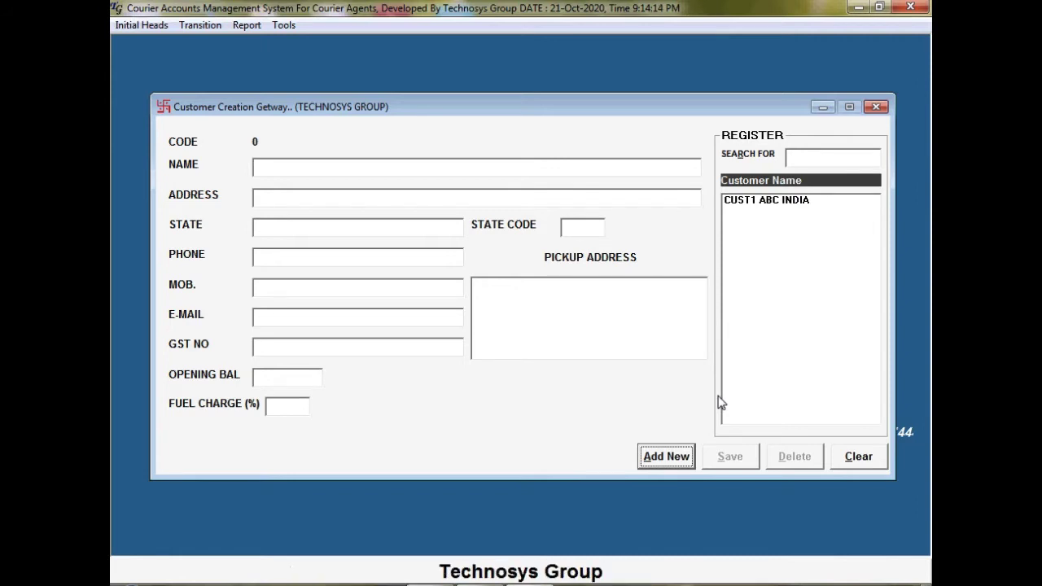
View CUST1 ABC INDIA, clear the form, start entry CUST2, then reload CUST1 ABC INDIA
{"action": "left_click", "coordinate": [781, 203]}
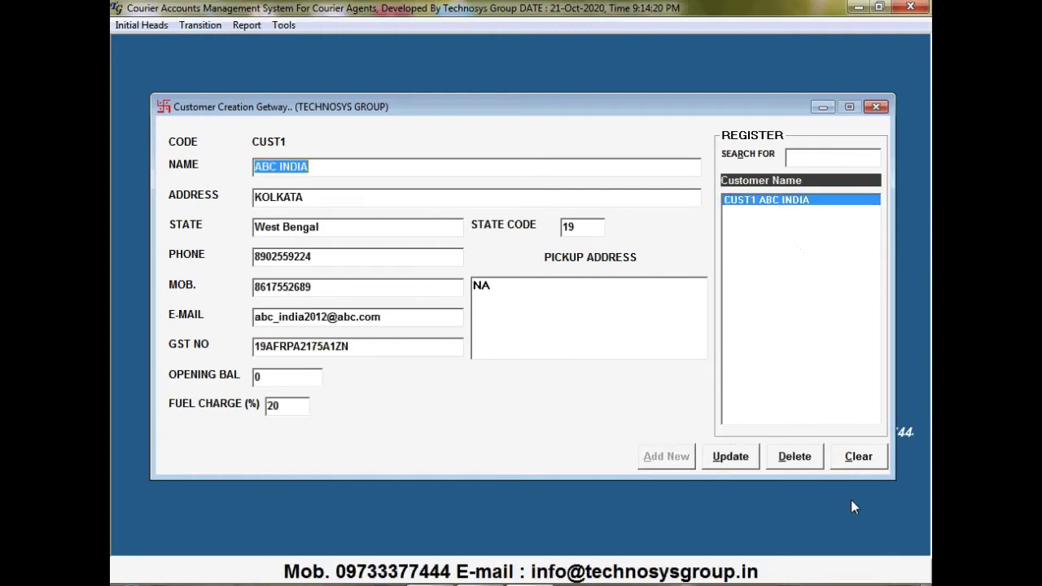
{"action": "left_click", "coordinate": [867, 459]}
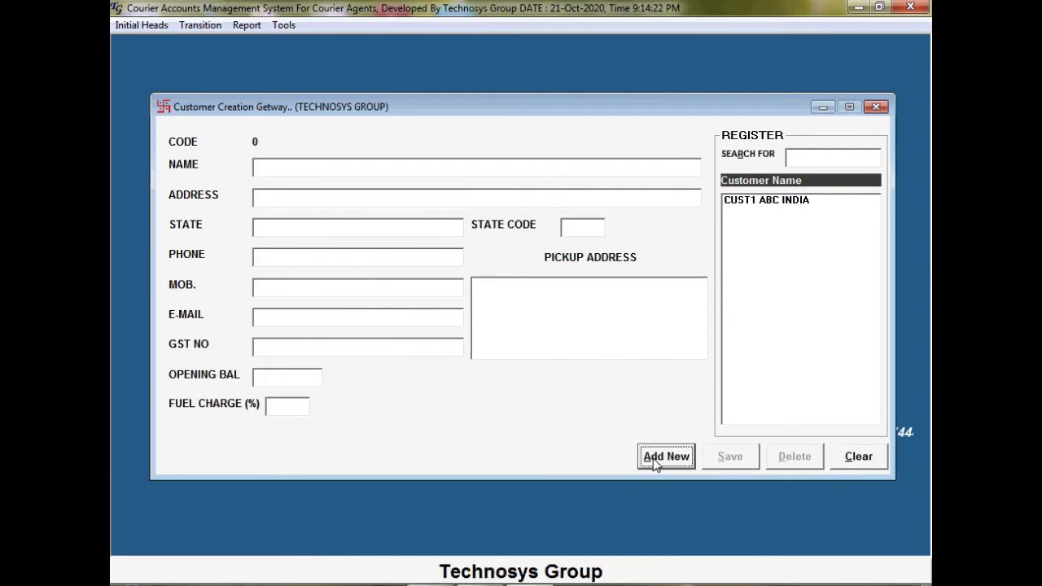
{"action": "left_click", "coordinate": [656, 462]}
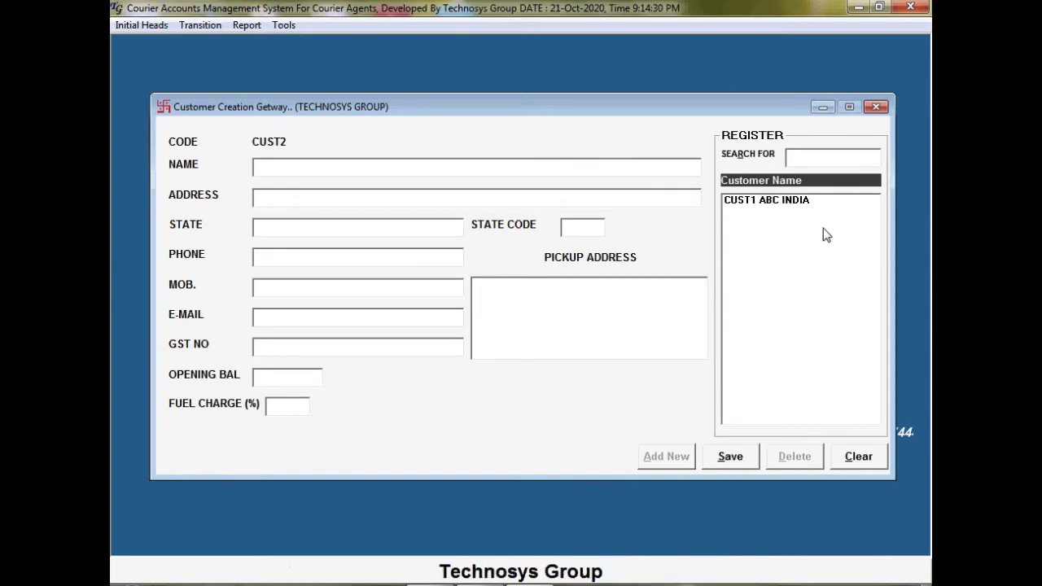
{"action": "left_click", "coordinate": [806, 201]}
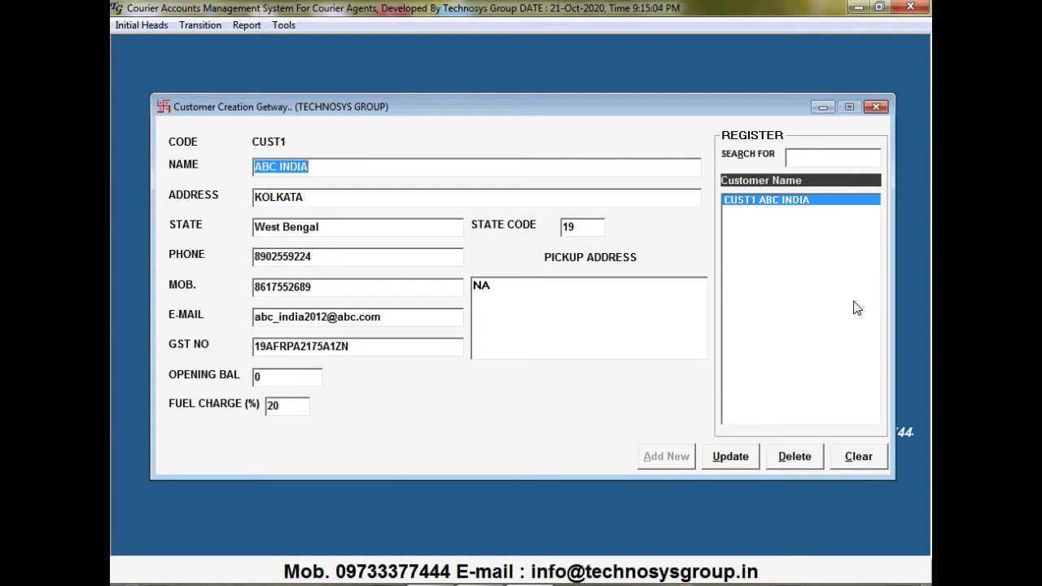
Clear and close Customer Creation, then open Initial Heads > Provisional Customer Ledger
{"action": "left_click", "coordinate": [856, 459]}
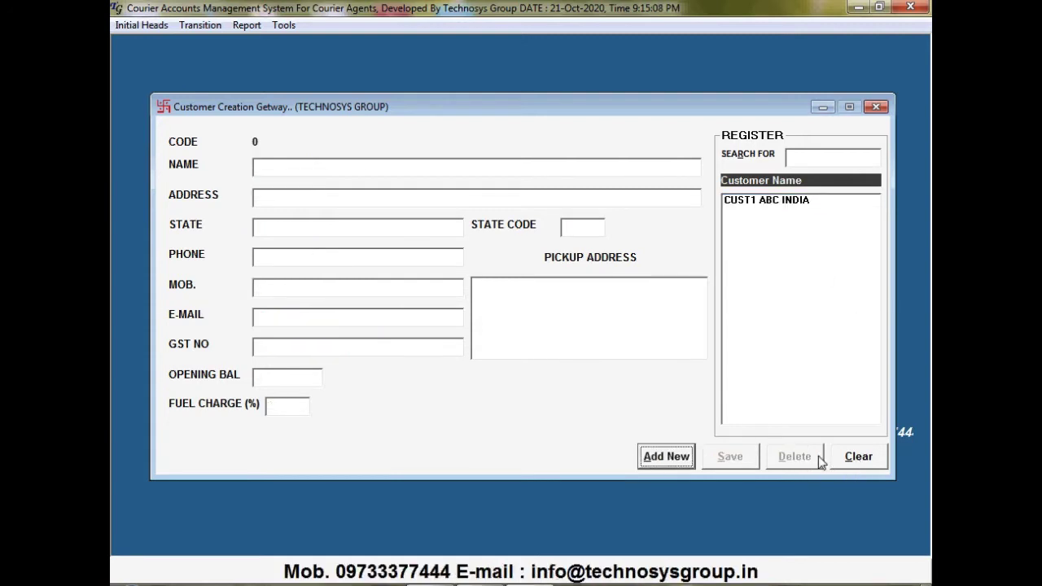
{"action": "left_click", "coordinate": [875, 106]}
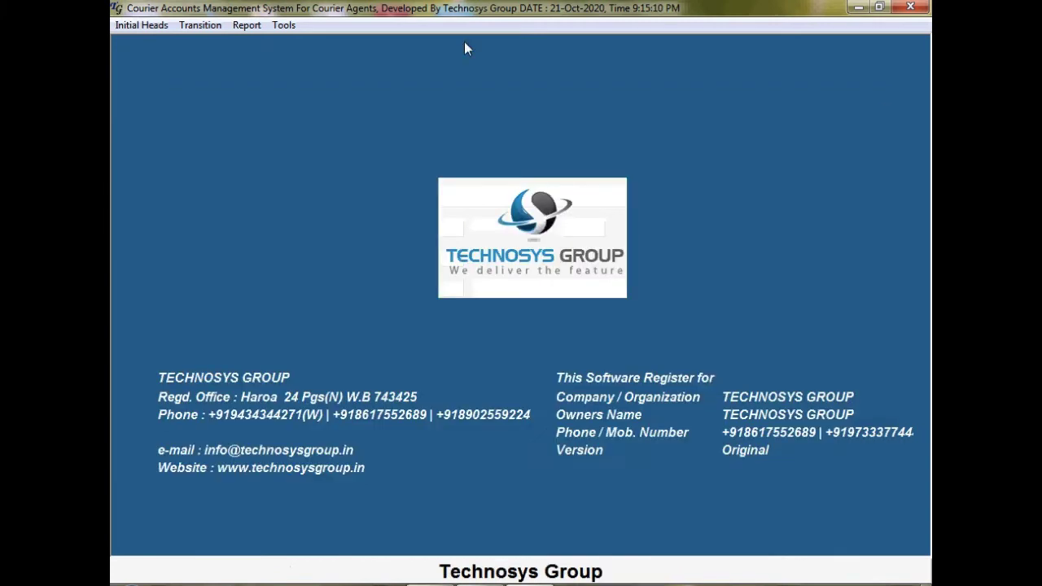
{"action": "left_click", "coordinate": [131, 27]}
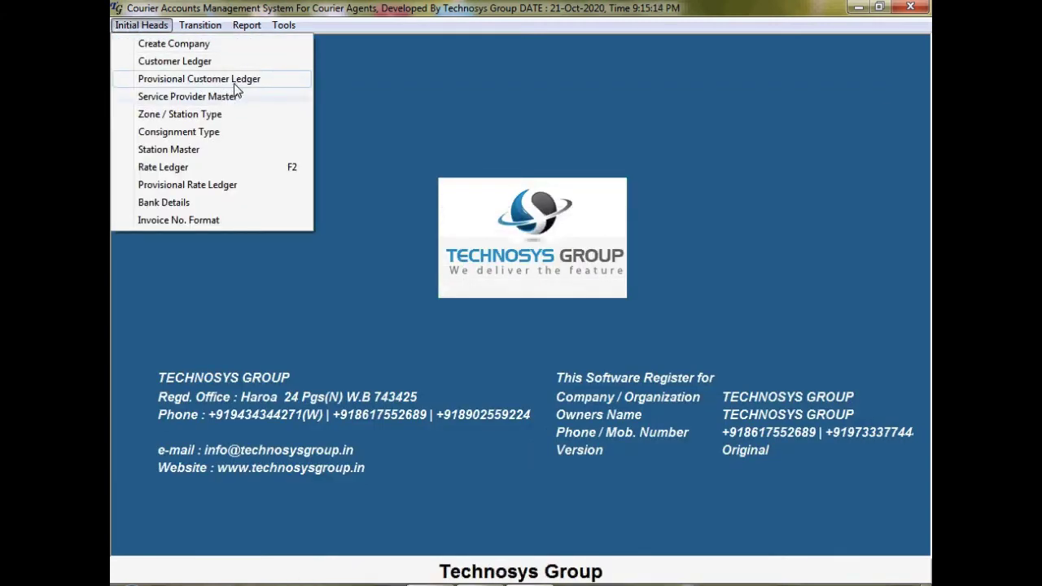
{"action": "left_click", "coordinate": [236, 80]}
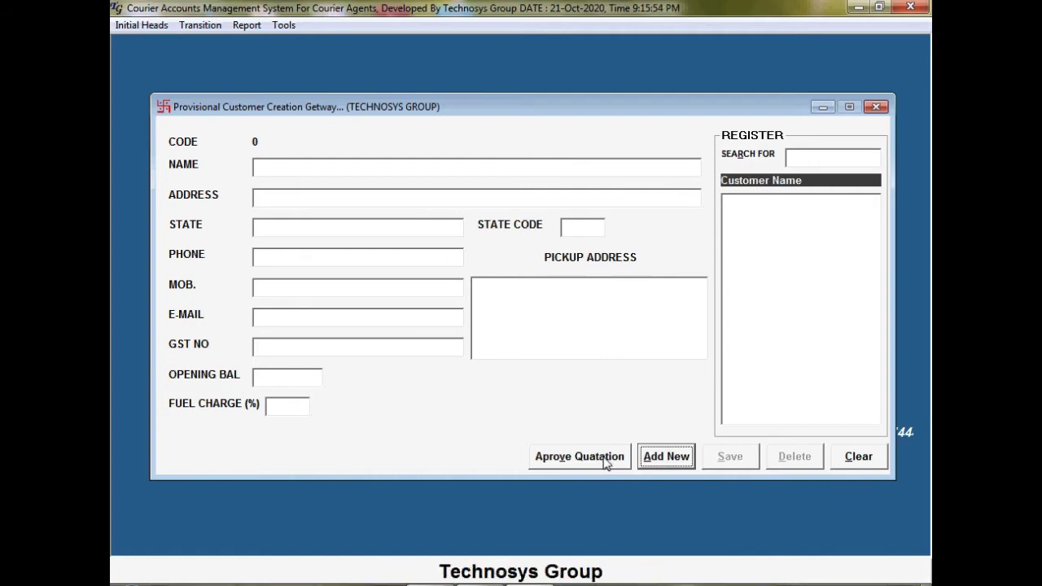
Add provisional customer COMPUGAYAN with its address, state WEST BENGAL and state code 19
{"action": "left_click", "coordinate": [681, 463]}
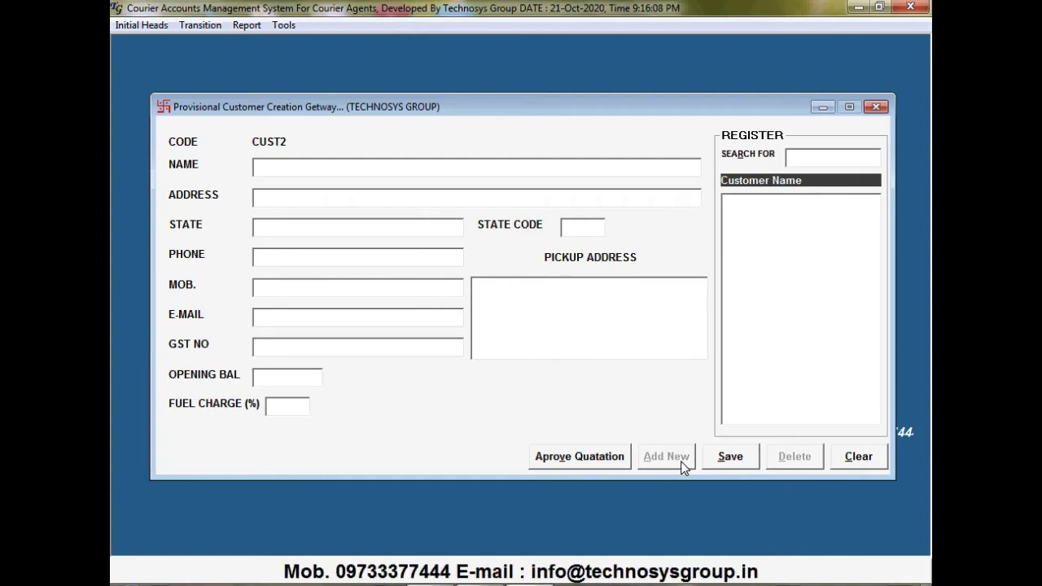
{"action": "type", "text": "COM"}
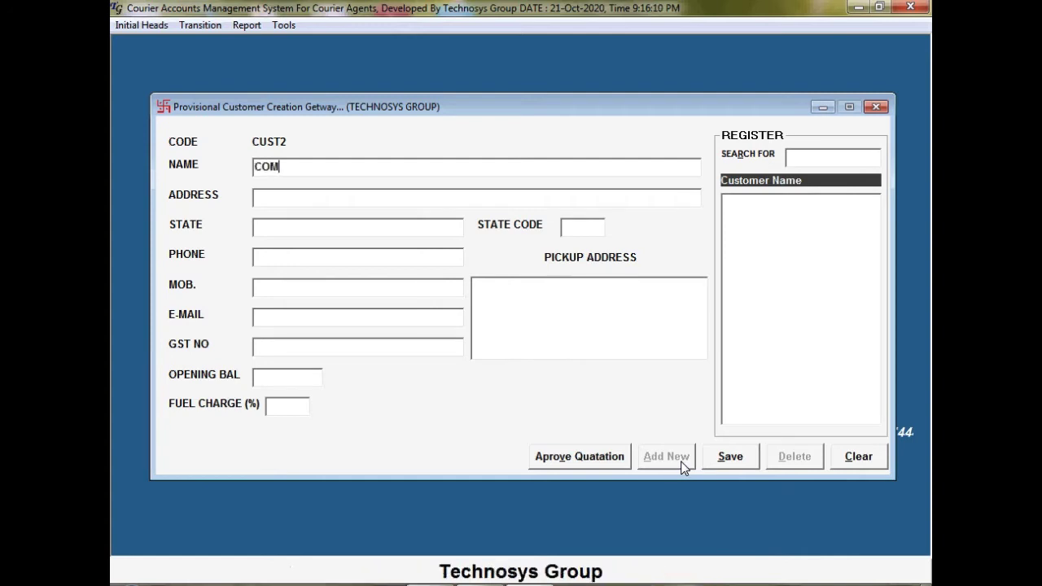
{"action": "type", "text": "PUGAYAN"}
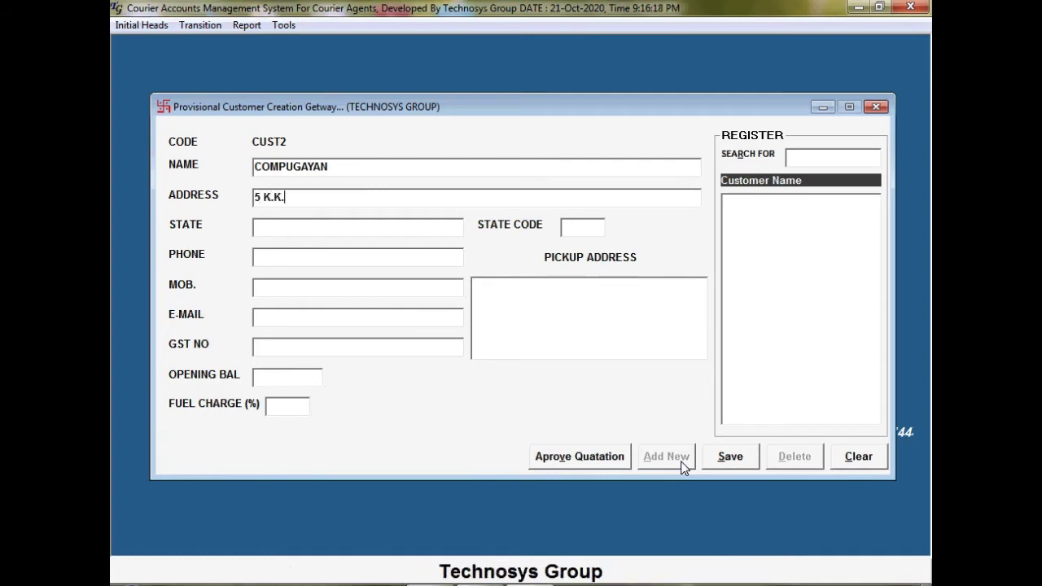
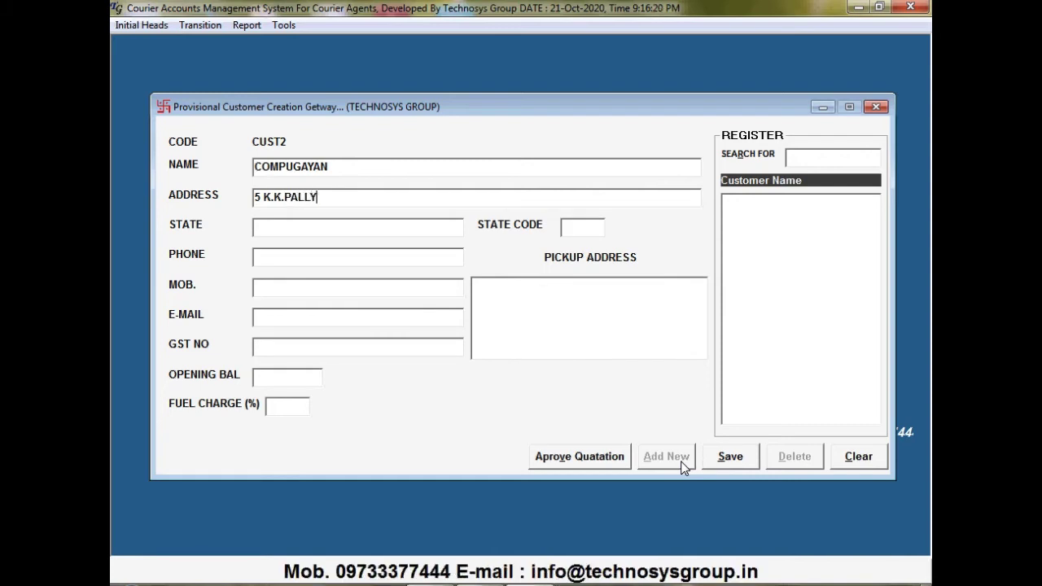
{"action": "key", "text": "Return"}
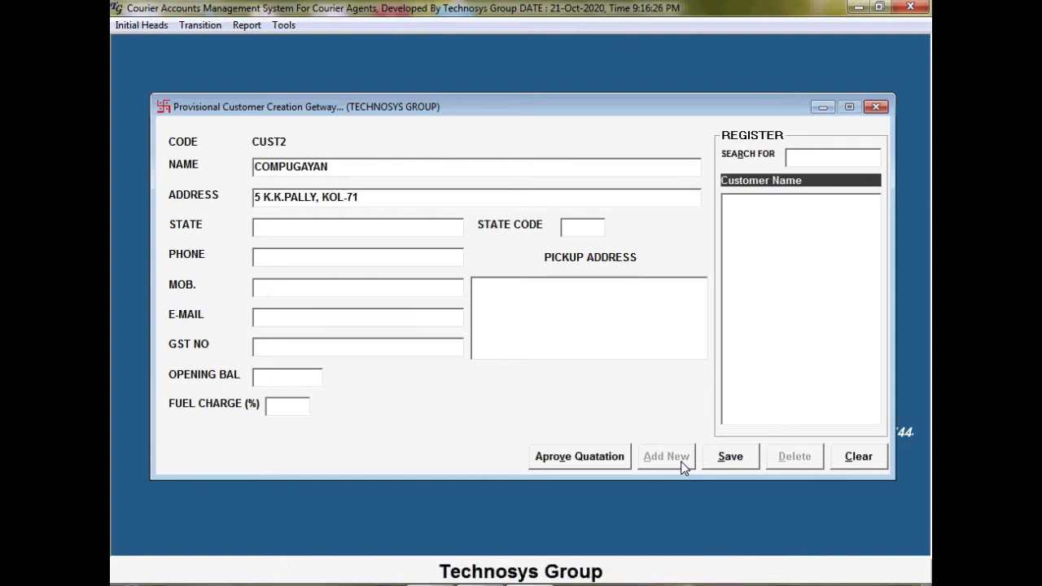
{"action": "type", "text": "W"}
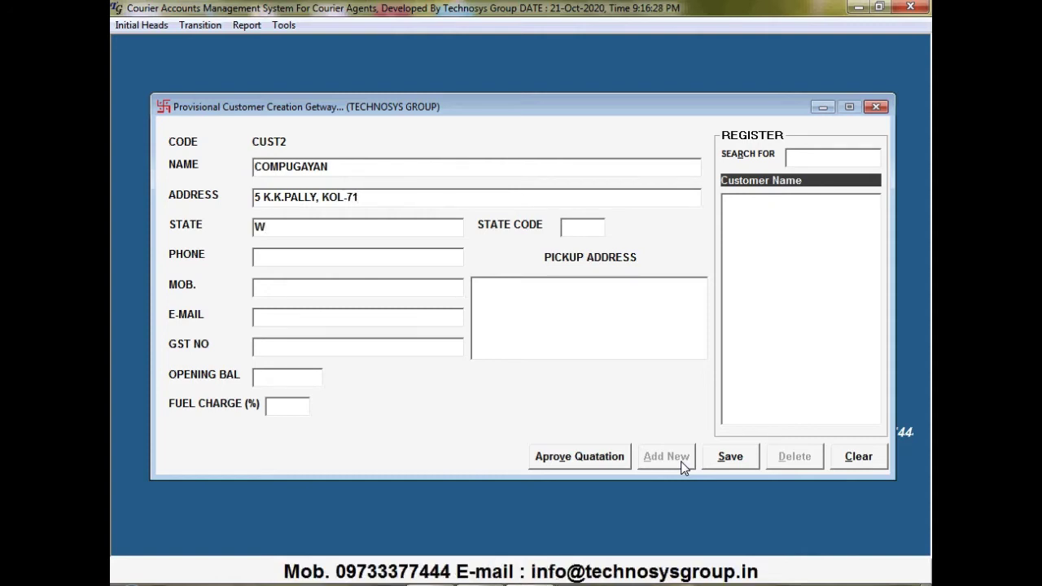
{"action": "type", "text": "EST BENGA"}
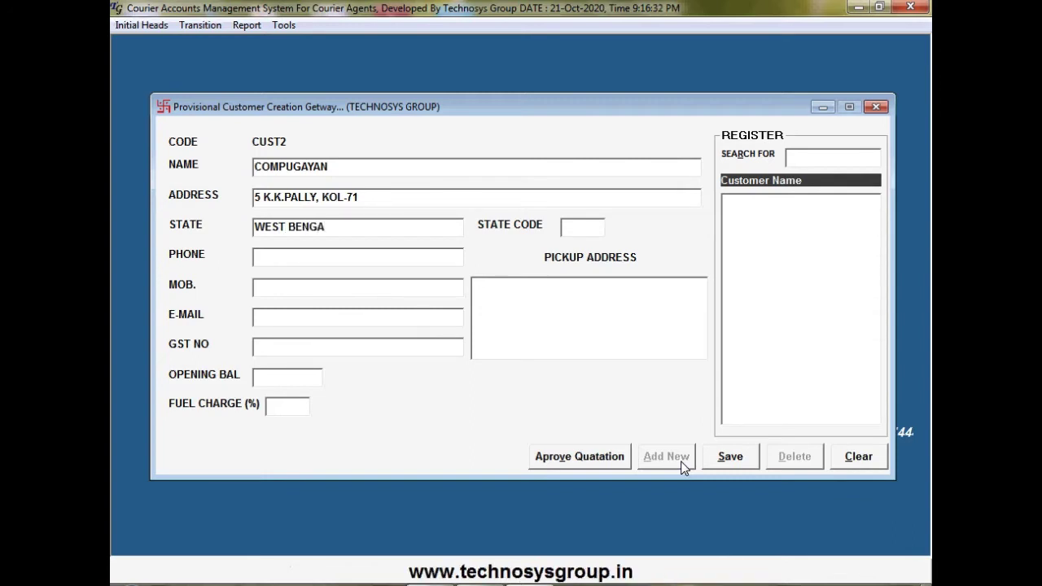
{"action": "type", "text": "L"}
{"action": "key", "text": "Return"}
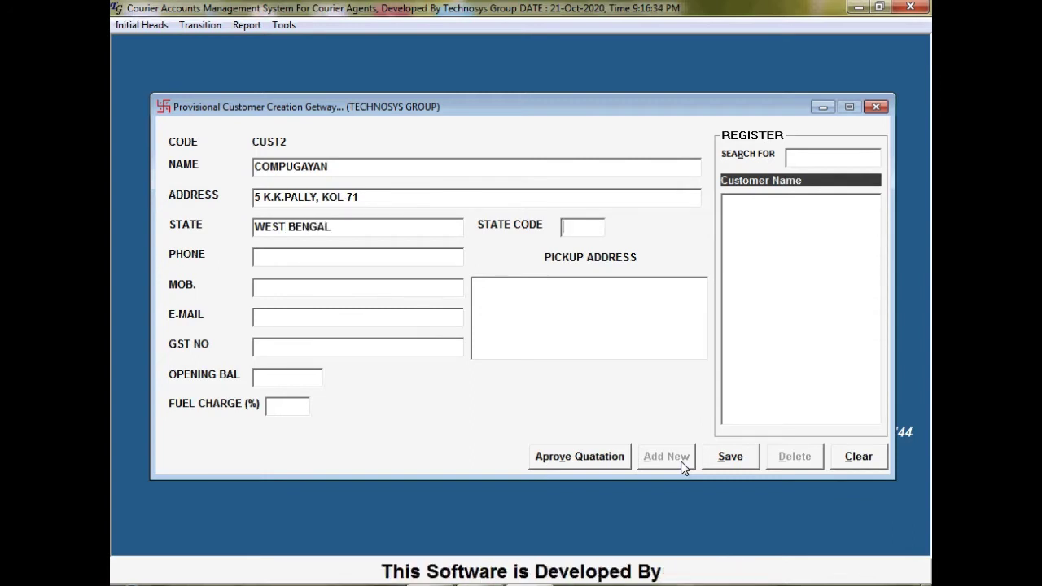
{"action": "type", "text": "19"}
{"action": "key", "text": "Return"}
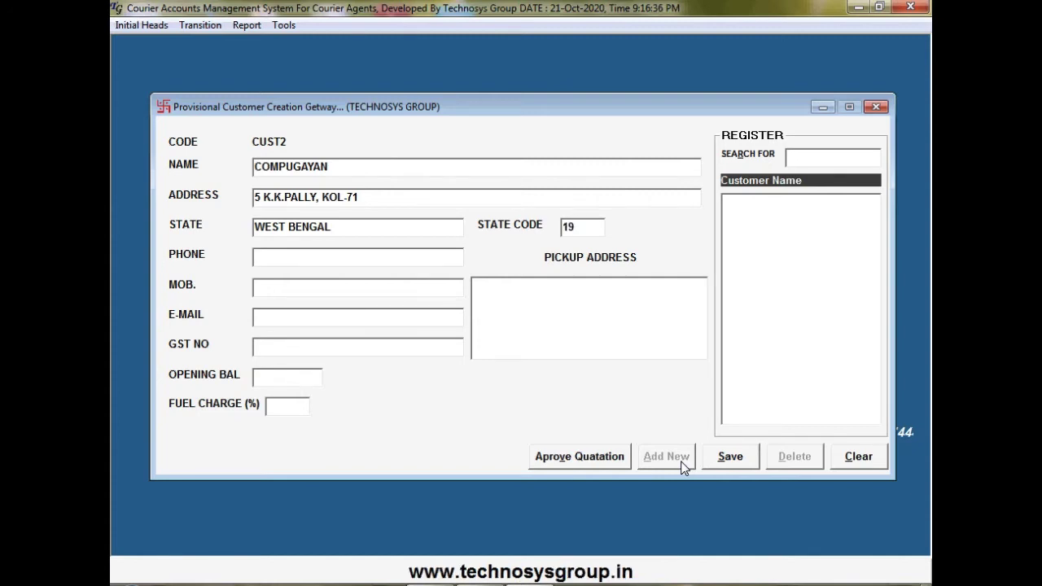
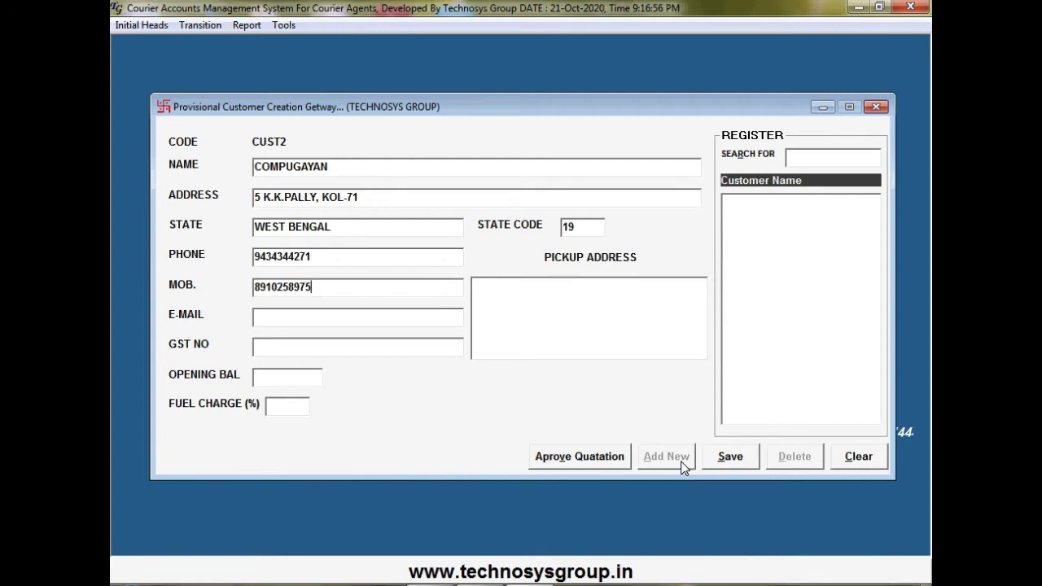
Enter the customer's phone and mobile numbers, leaving e-mail and pickup address empty
{"action": "key", "text": "Return"}
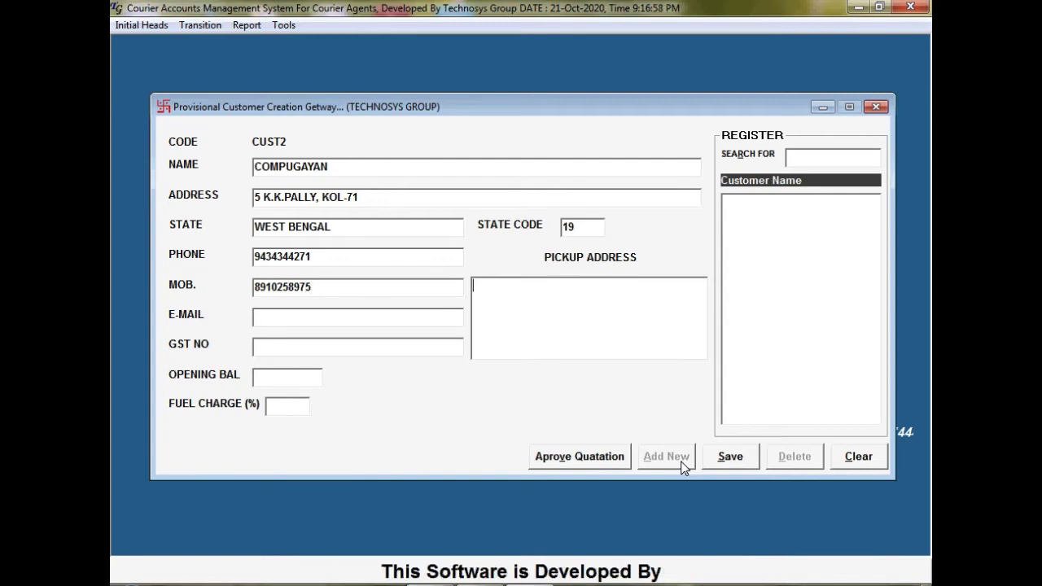
{"action": "key", "text": "Return"}
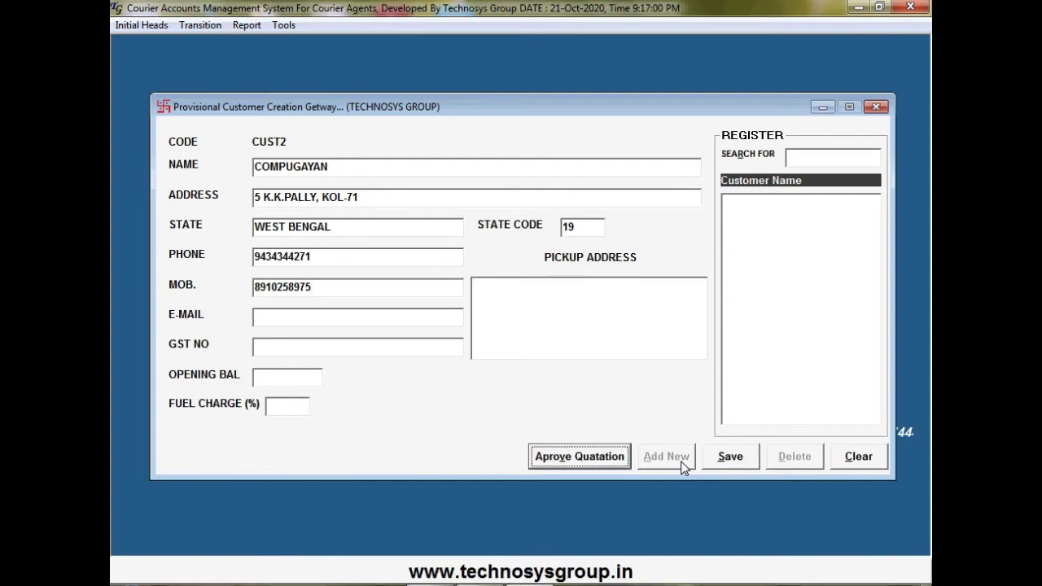
Paste the GST number from the registration notes into the provisional customer form, correcting one digit to 5
{"action": "left_click", "coordinate": [290, 342]}
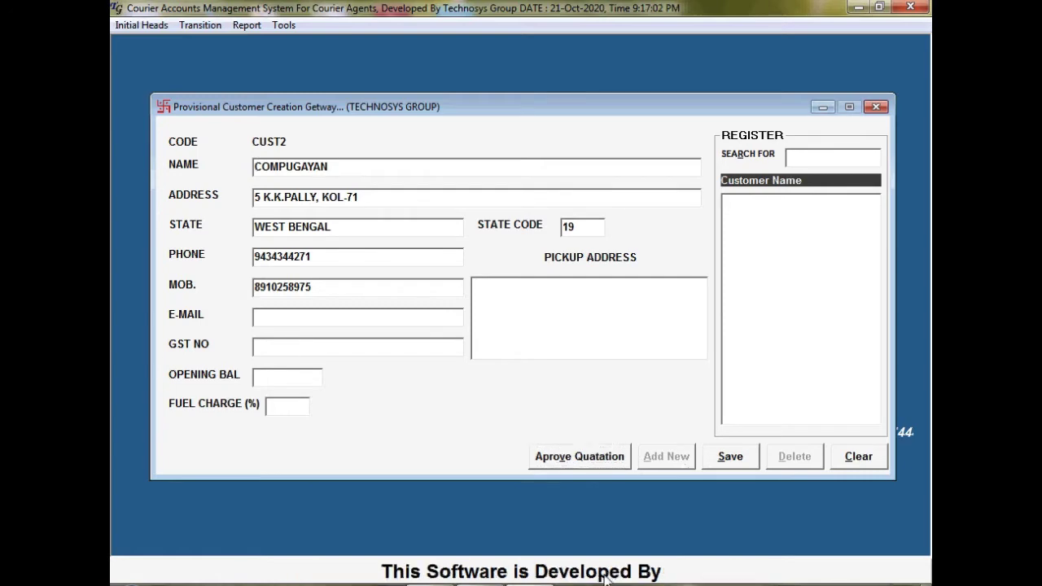
{"action": "key", "text": "alt+Tab"}
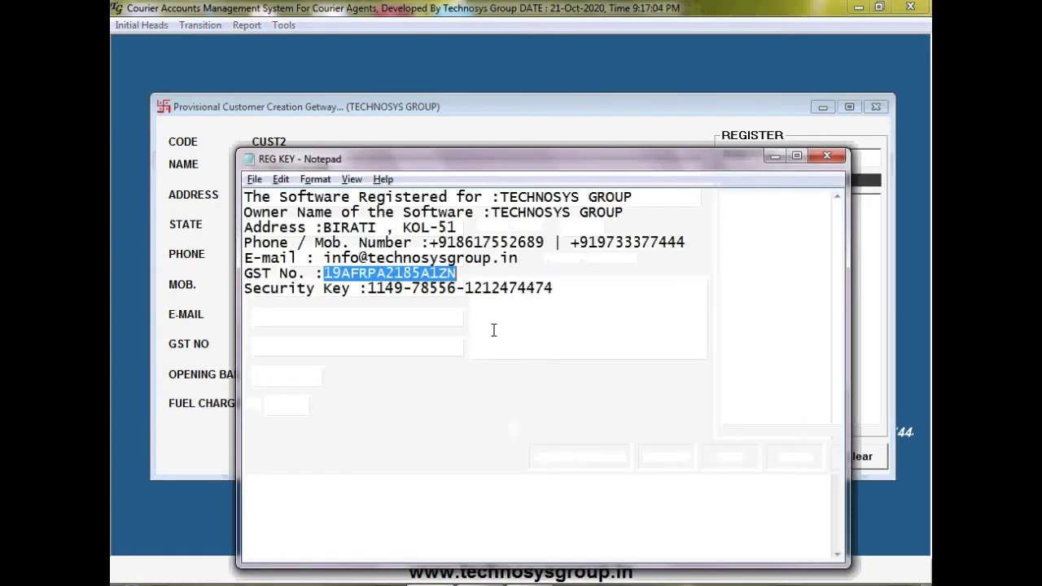
{"action": "key", "text": "ctrl+c"}
{"action": "key", "text": "alt+Tab"}
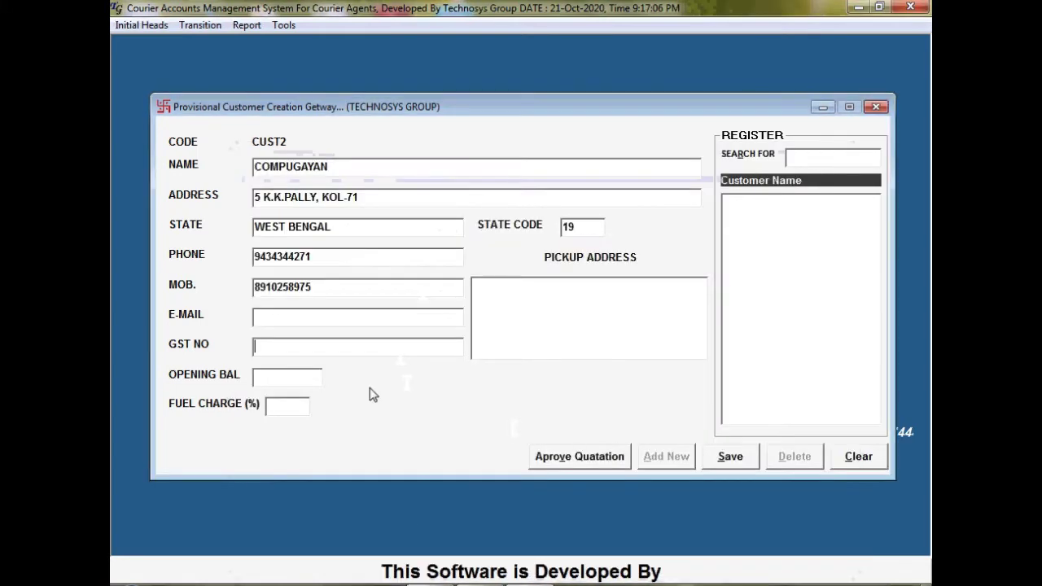
{"action": "key", "text": "ctrl+v"}
{"action": "left_click", "coordinate": [312, 346]}
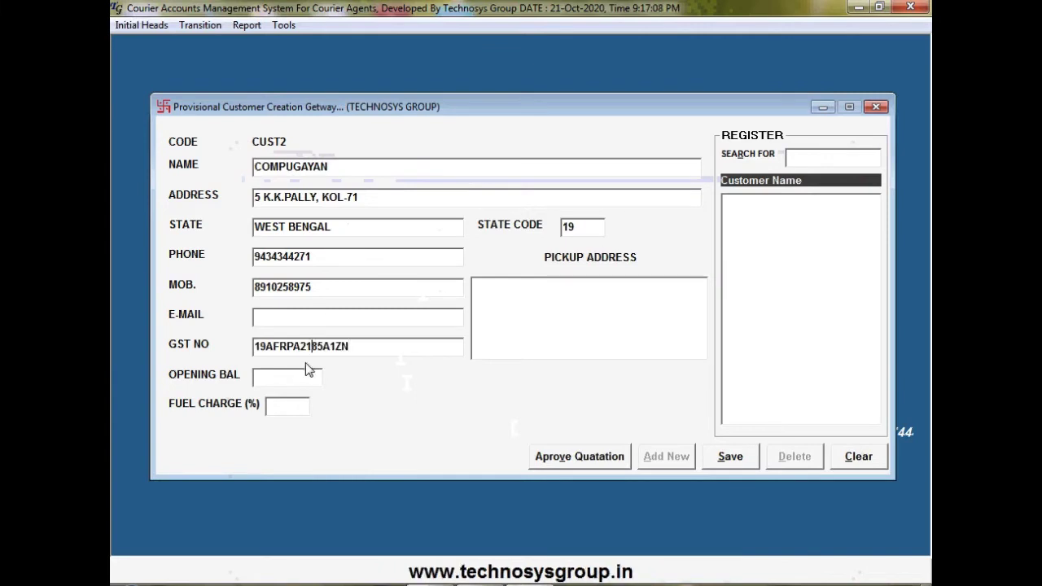
{"action": "key", "text": "Delete"}
{"action": "type", "text": "9"}
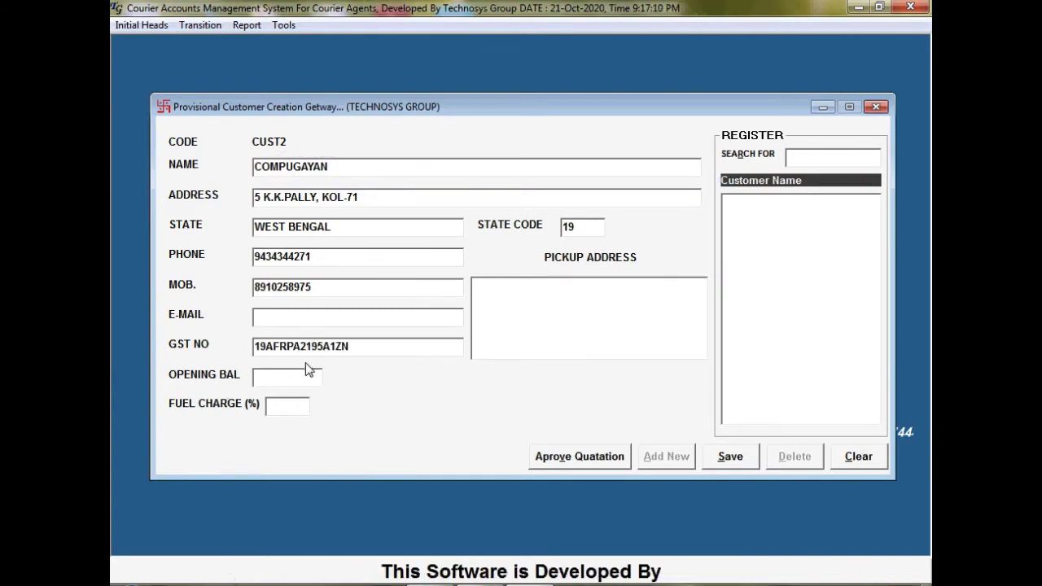
{"action": "key", "text": "BackSpace"}
{"action": "type", "text": "5"}
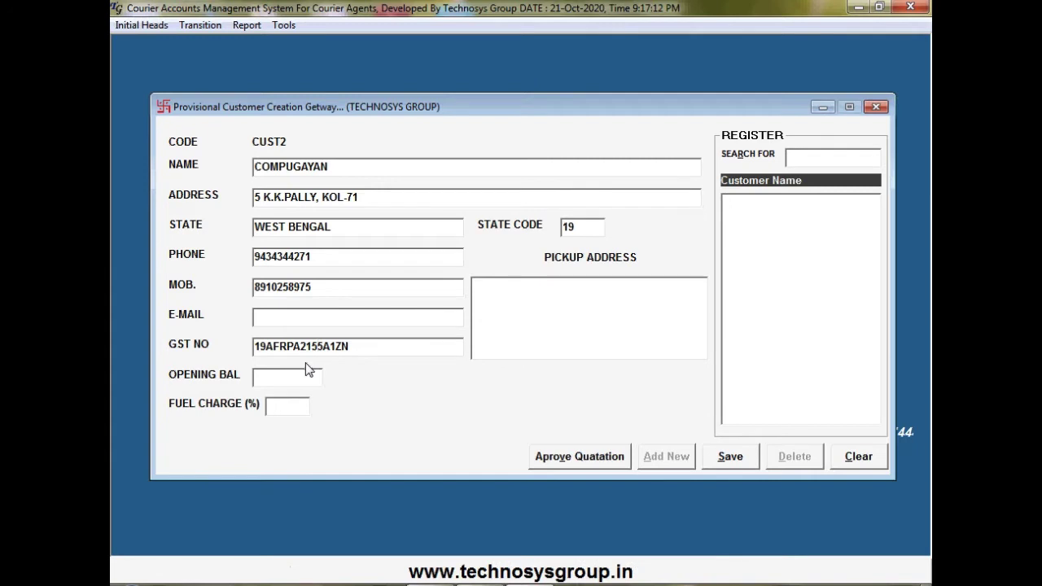
Save CUST2 COMPUGAYAN with opening balance 0 and 20% fuel charge, then close the form
{"action": "left_click", "coordinate": [309, 371]}
{"action": "type", "text": "0"}
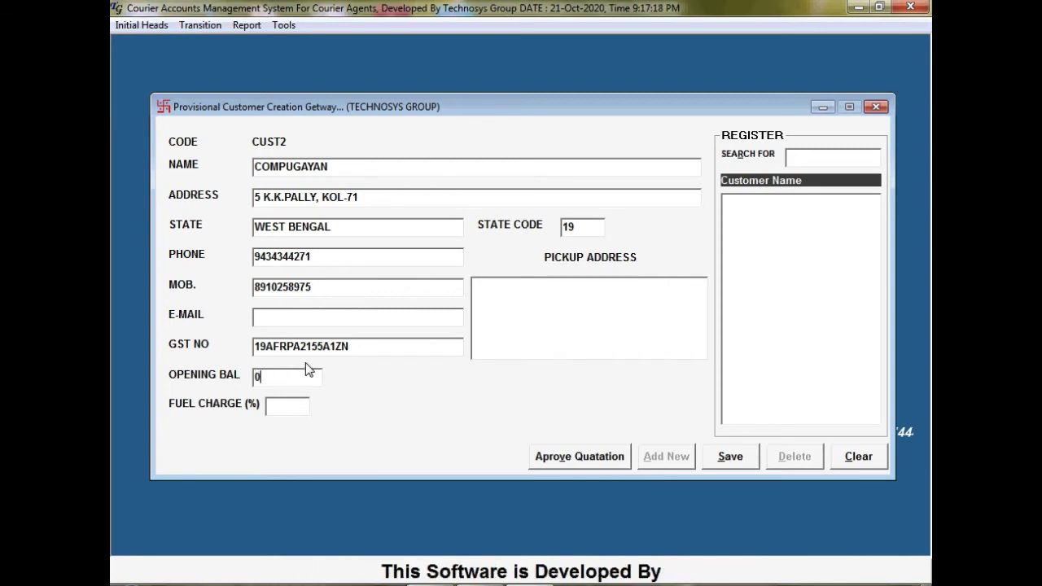
{"action": "key", "text": "Return"}
{"action": "type", "text": "20"}
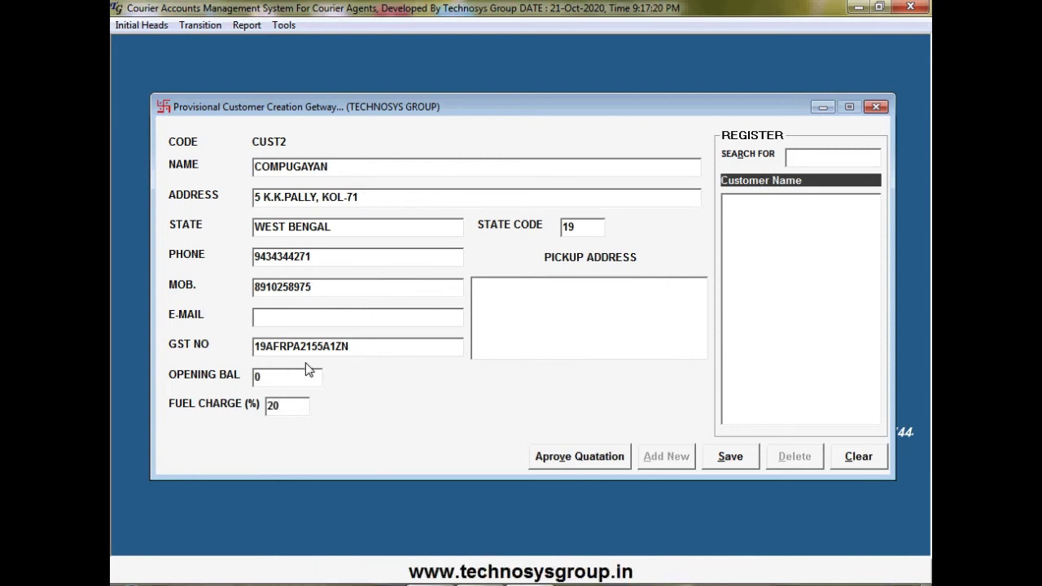
{"action": "key", "text": "Return"}
{"action": "key", "text": "Return"}
{"action": "key", "text": "Return"}
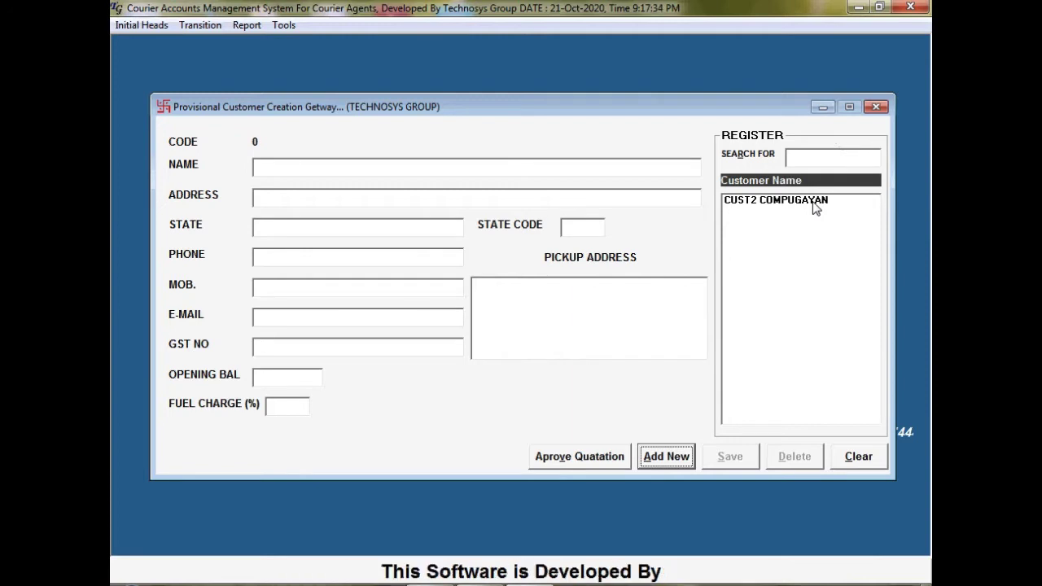
{"action": "left_click", "coordinate": [816, 209]}
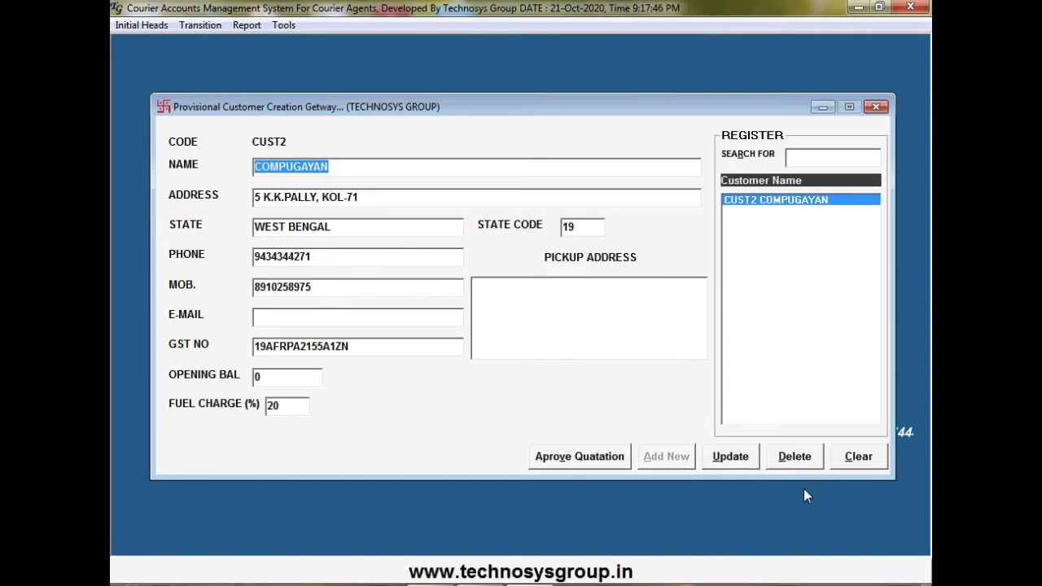
{"action": "left_click", "coordinate": [873, 110]}
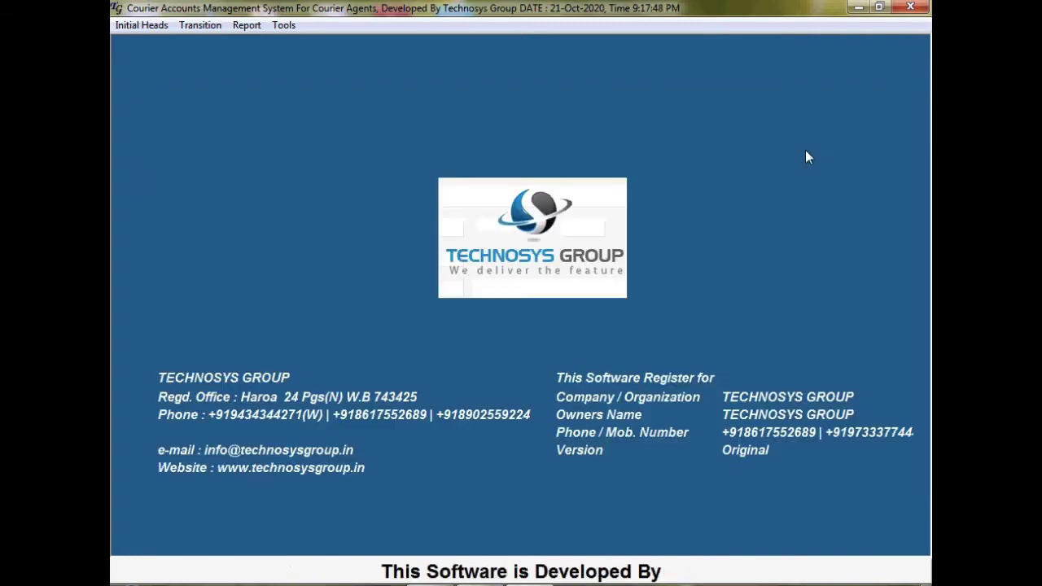
Open the Service Provider Master and review the BLUE DART, DTDC and PROFESSIONAL providers
{"action": "left_click", "coordinate": [156, 27]}
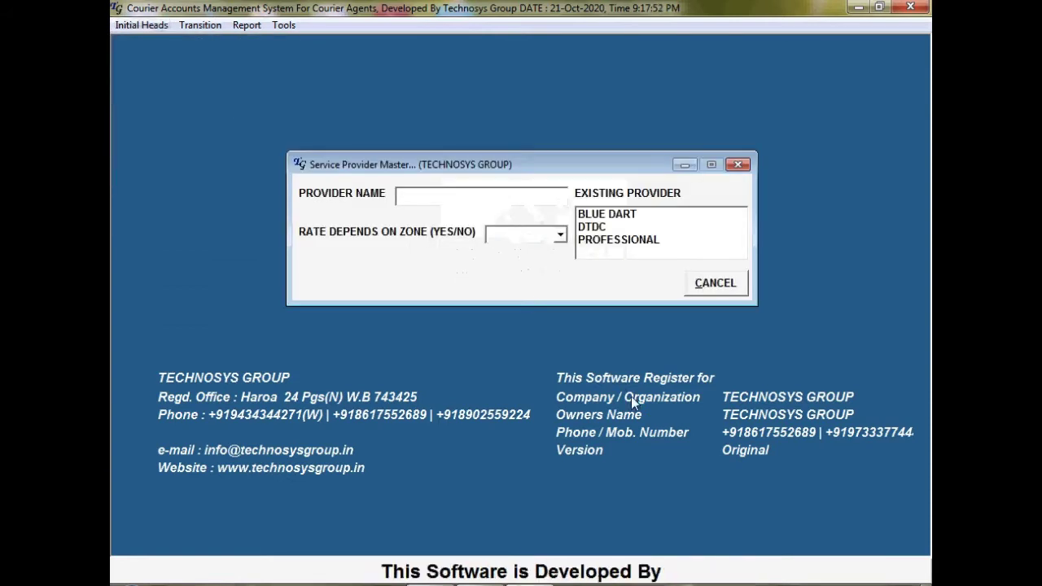
{"action": "left_click", "coordinate": [738, 165]}
{"action": "left_click", "coordinate": [147, 27]}
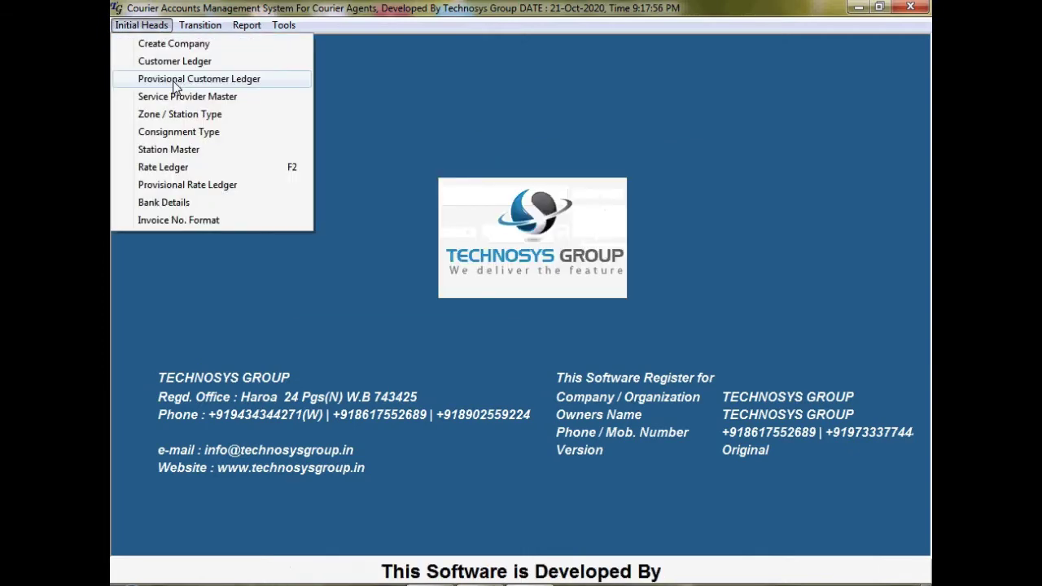
{"action": "left_click", "coordinate": [174, 96]}
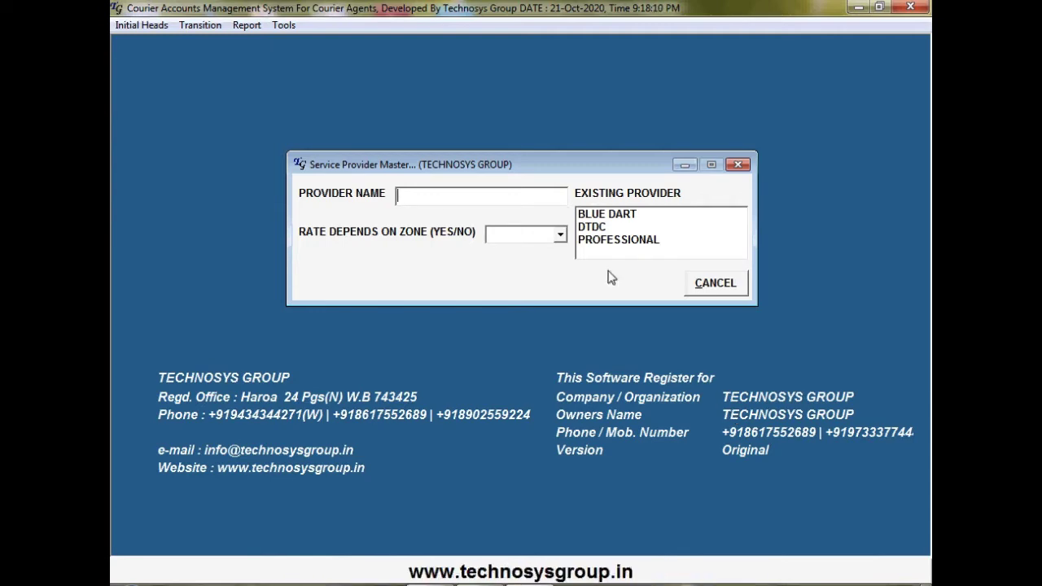
{"action": "left_click", "coordinate": [617, 216]}
{"action": "left_click", "coordinate": [612, 227]}
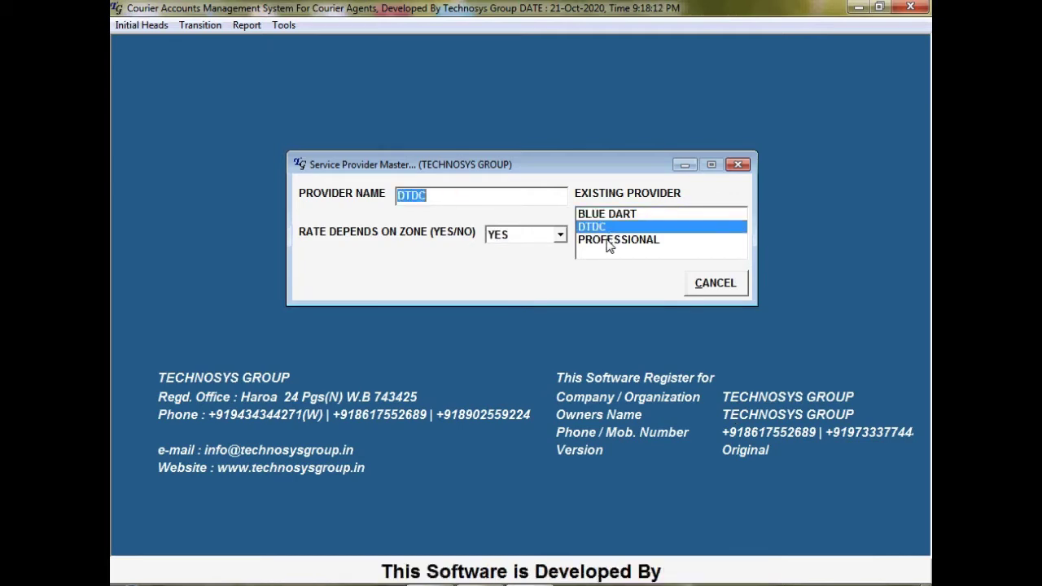
{"action": "left_click", "coordinate": [610, 241]}
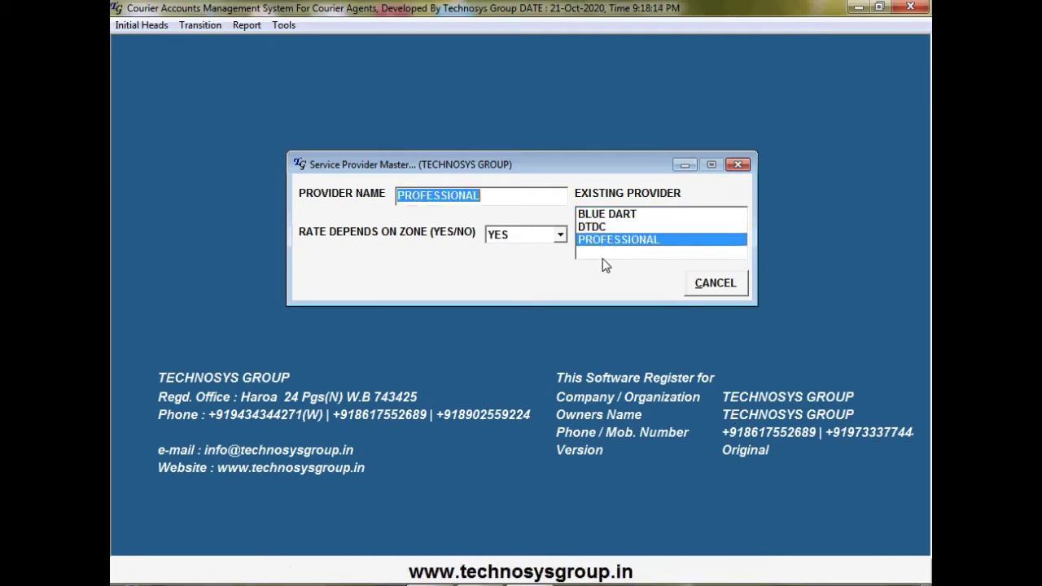
Add DHL as a provider with Rate Depends On Zone set to YES, then close the master
{"action": "left_click", "coordinate": [720, 285]}
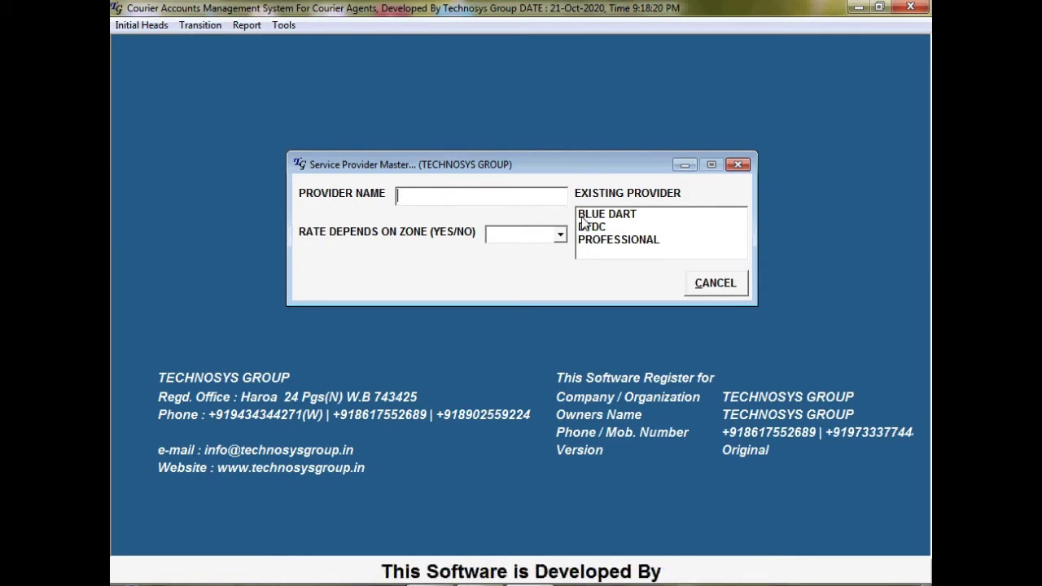
{"action": "type", "text": "DHL"}
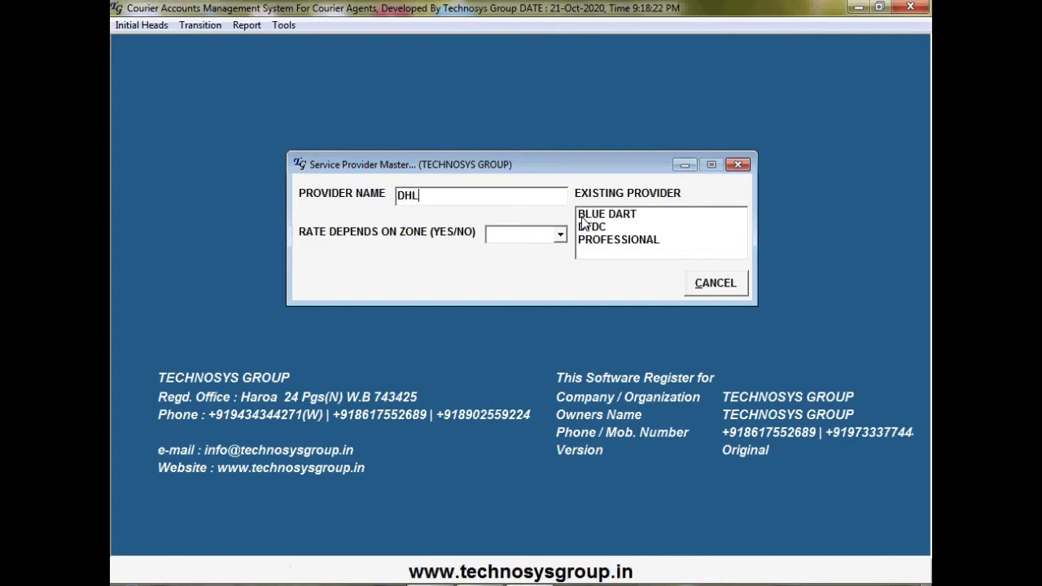
{"action": "key", "text": "Tab"}
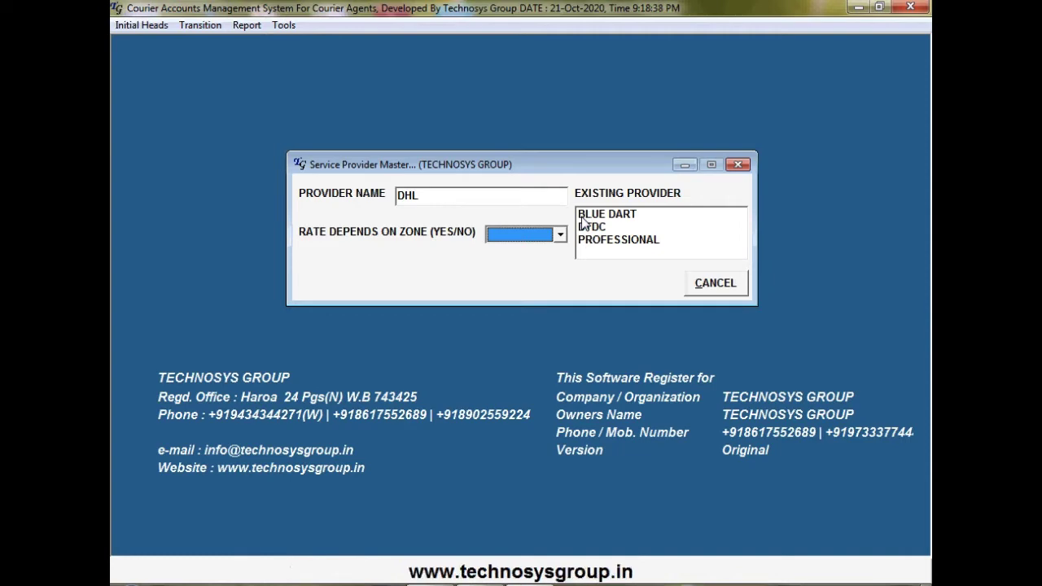
{"action": "key", "text": "y"}
{"action": "key", "text": "Return"}
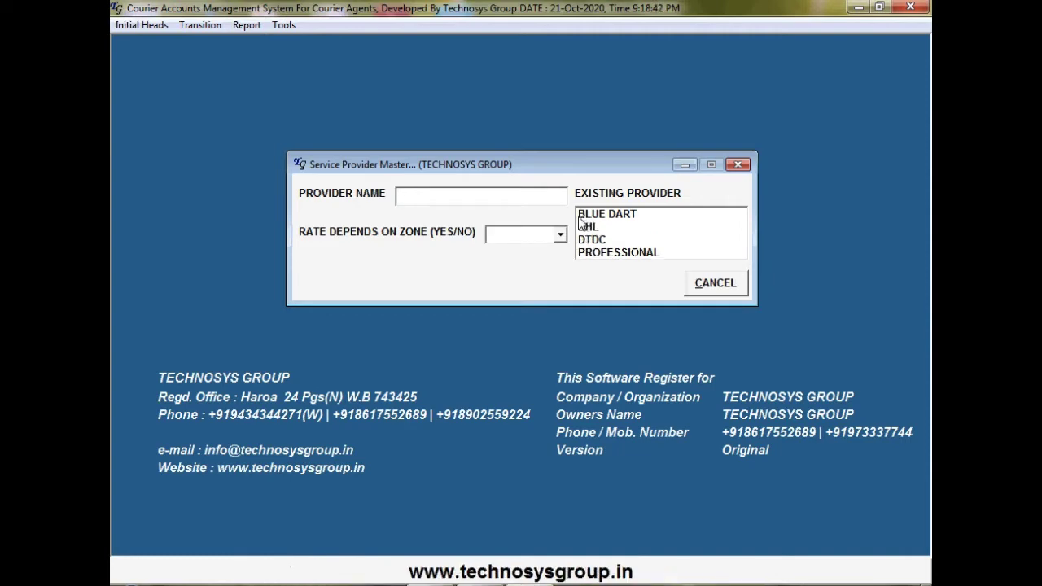
{"action": "left_click", "coordinate": [610, 228]}
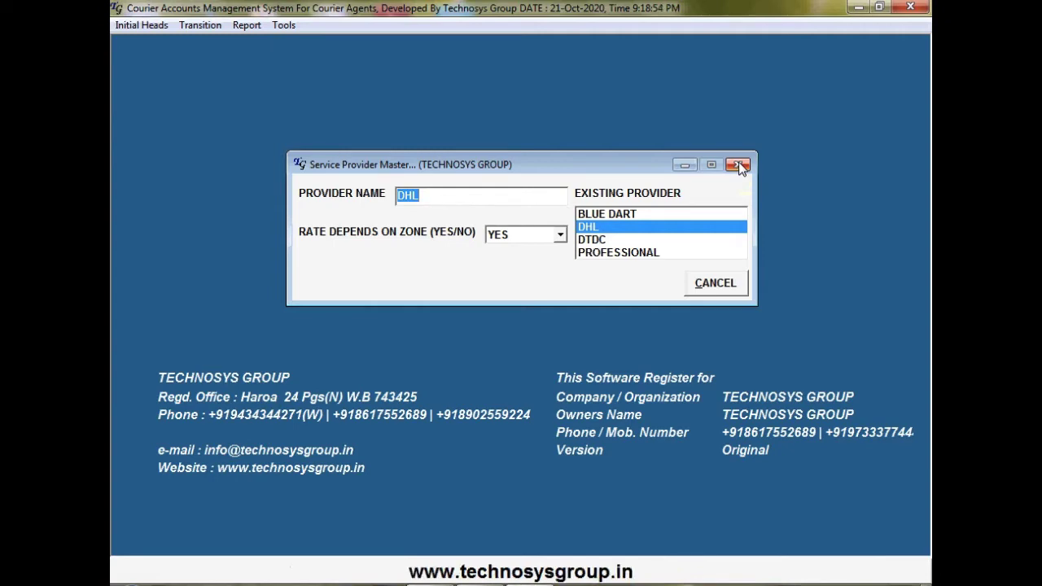
{"action": "left_click", "coordinate": [737, 165]}
{"action": "left_click", "coordinate": [150, 29]}
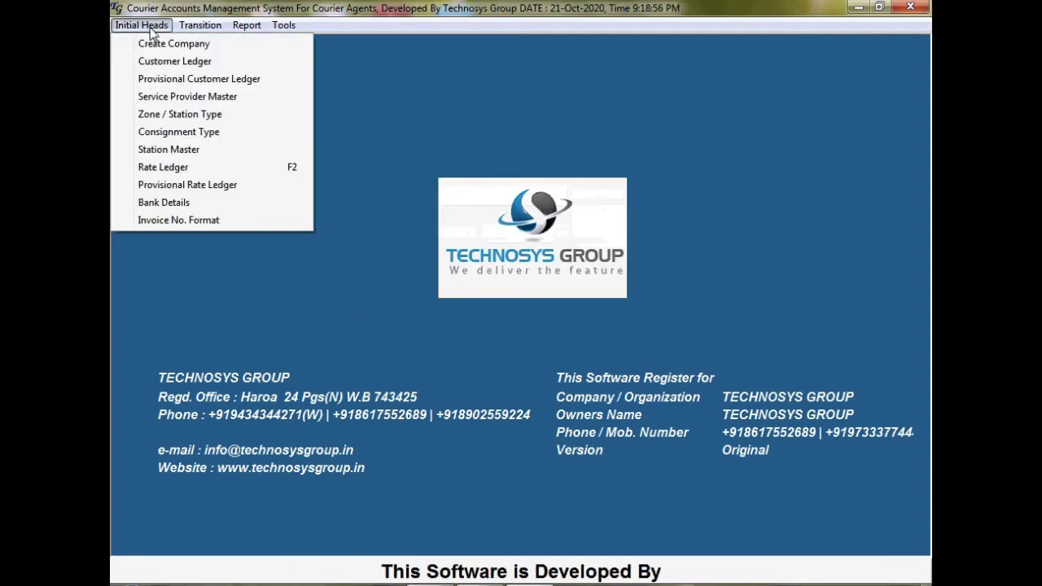
{"action": "left_click", "coordinate": [213, 118]}
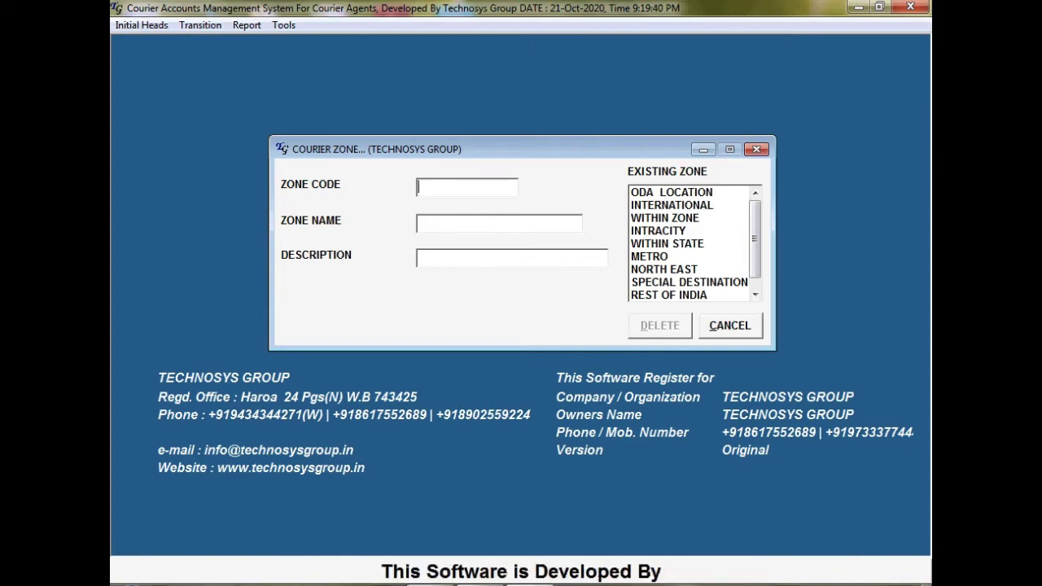
{"action": "left_click", "coordinate": [685, 257]}
{"action": "left_click", "coordinate": [697, 196]}
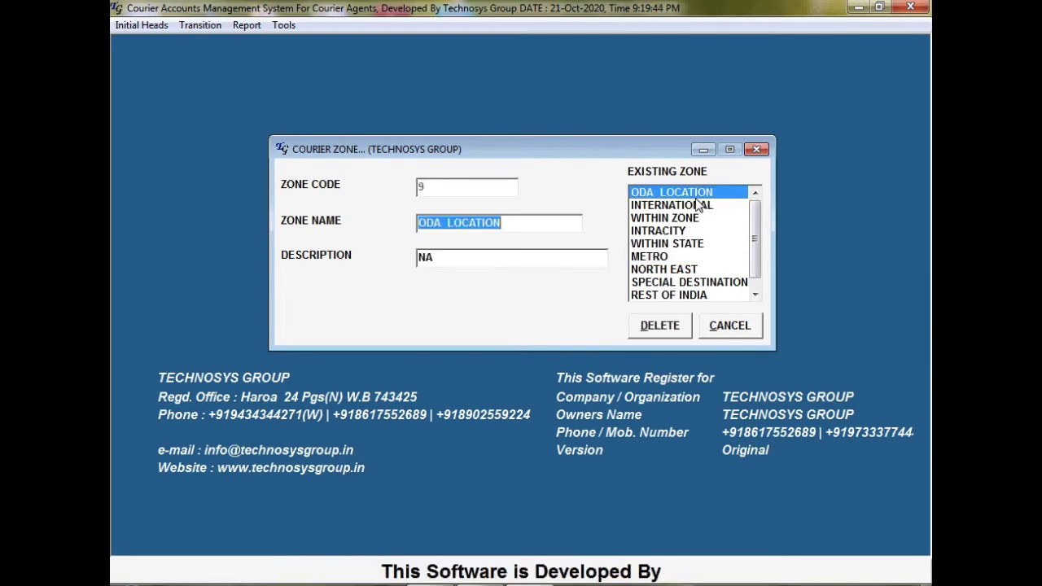
{"action": "left_click", "coordinate": [686, 209]}
{"action": "left_click", "coordinate": [756, 149]}
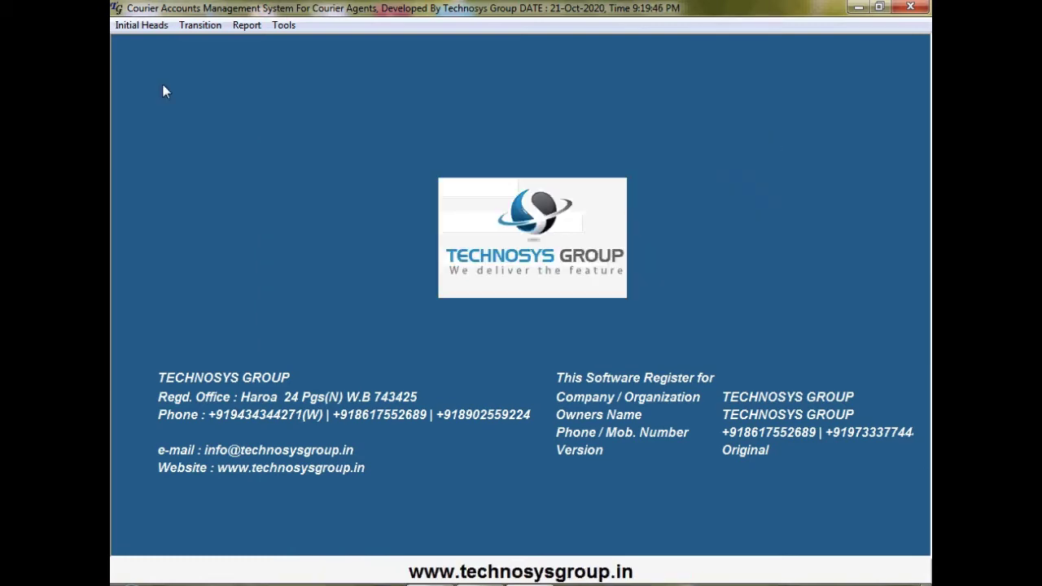
Open Consignment Type and review the LITE DTDC LITE and DP DOMESTIC PRIORITY records
{"action": "left_click", "coordinate": [130, 25]}
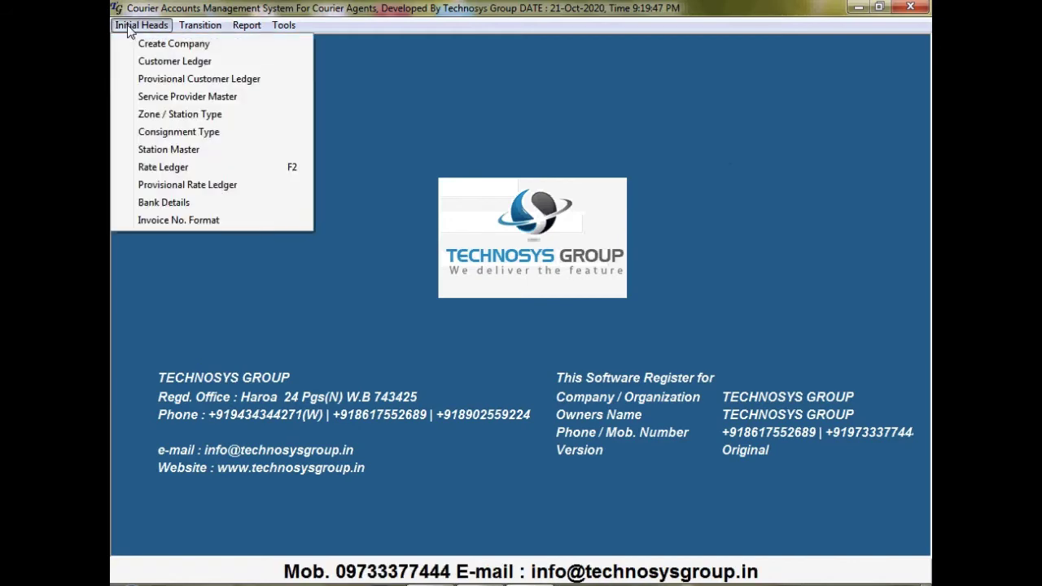
{"action": "left_click", "coordinate": [195, 132]}
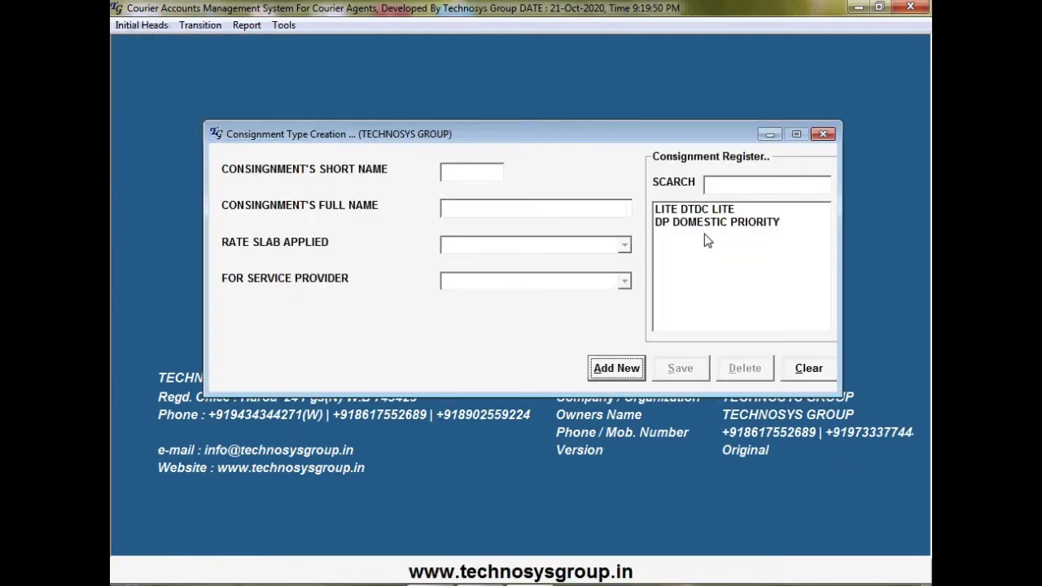
{"action": "left_click", "coordinate": [722, 211]}
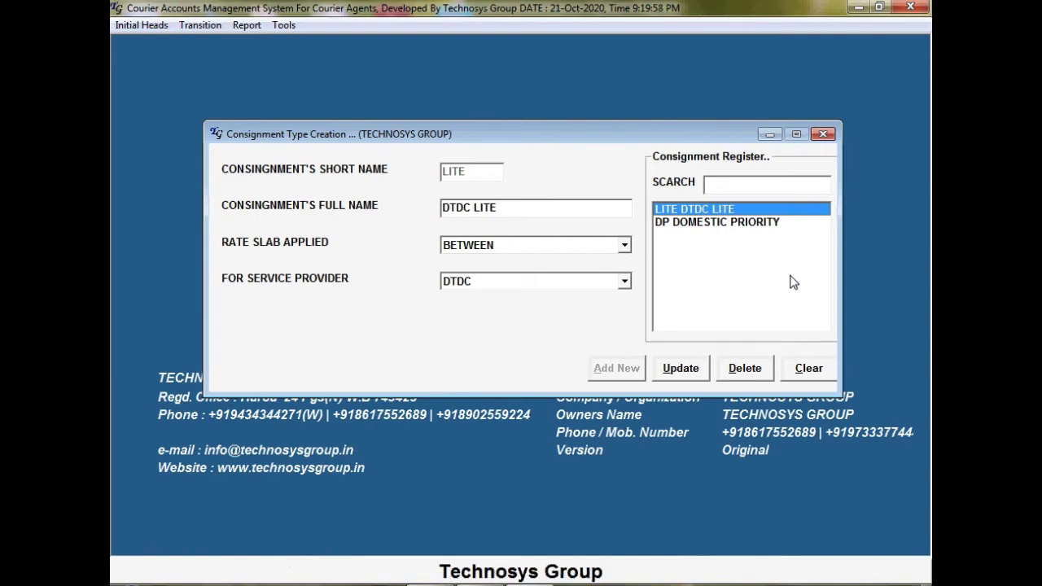
{"action": "left_click", "coordinate": [747, 225]}
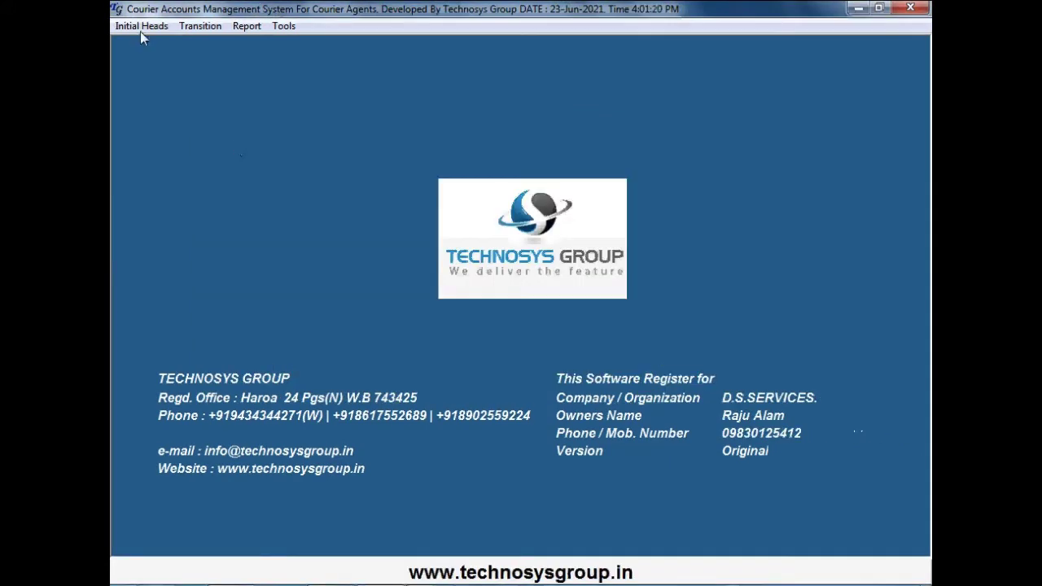
In the Station Master, delete station 984 BARASAT and confirm with Yes
{"action": "left_click", "coordinate": [141, 26]}
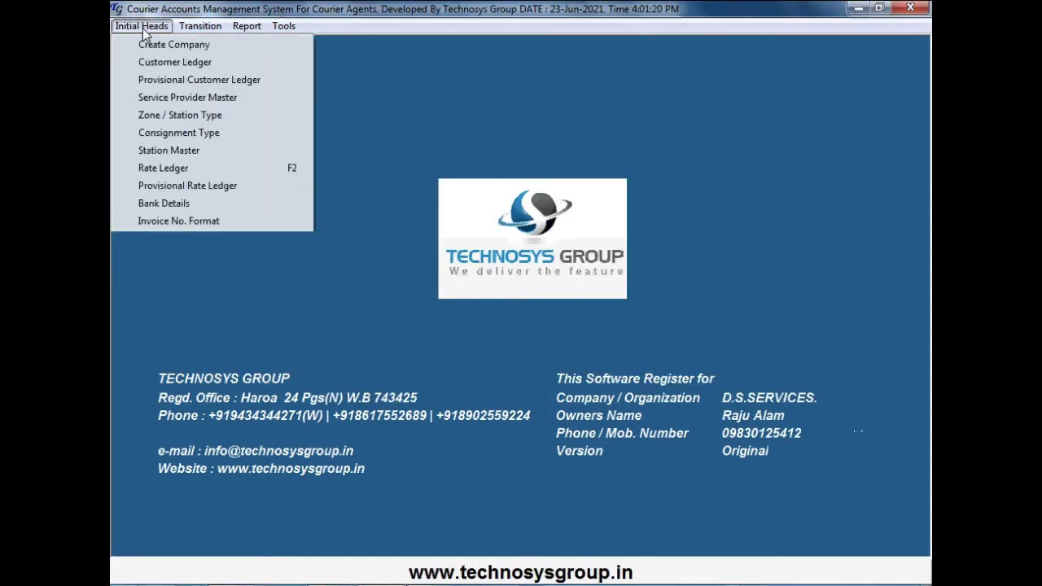
{"action": "left_click", "coordinate": [204, 153]}
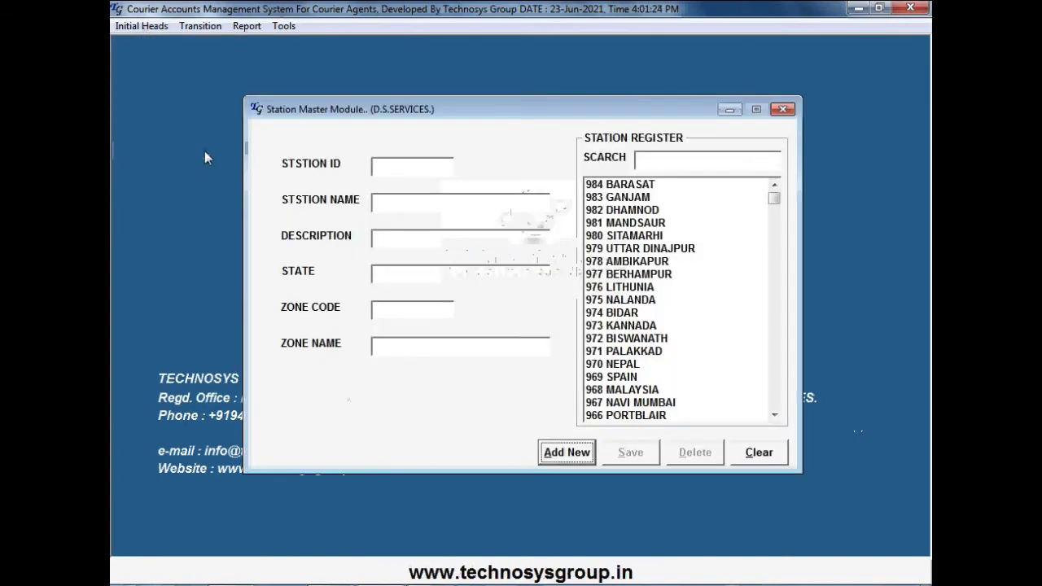
{"action": "left_click", "coordinate": [626, 184]}
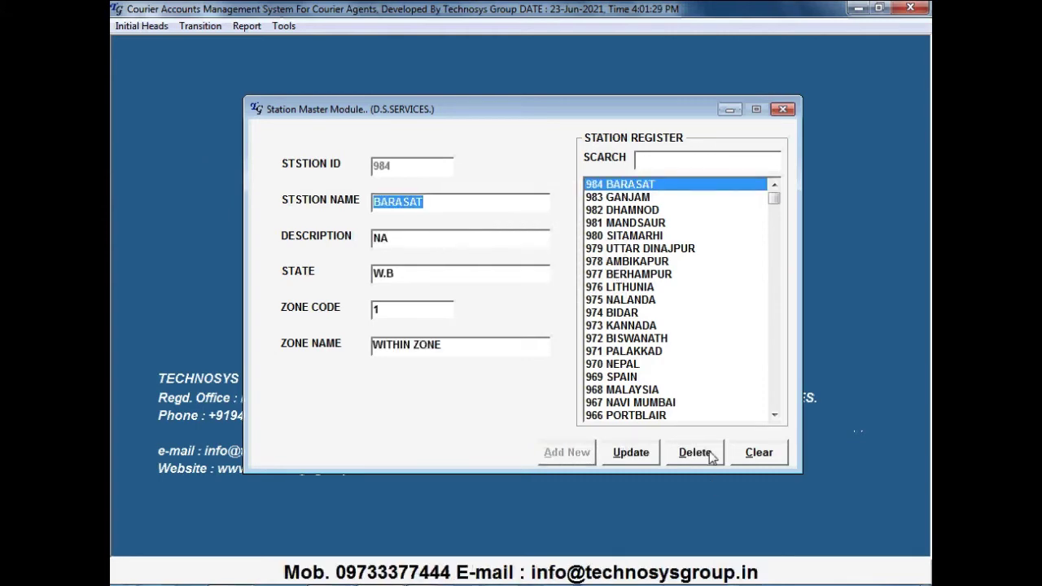
{"action": "left_click", "coordinate": [711, 458]}
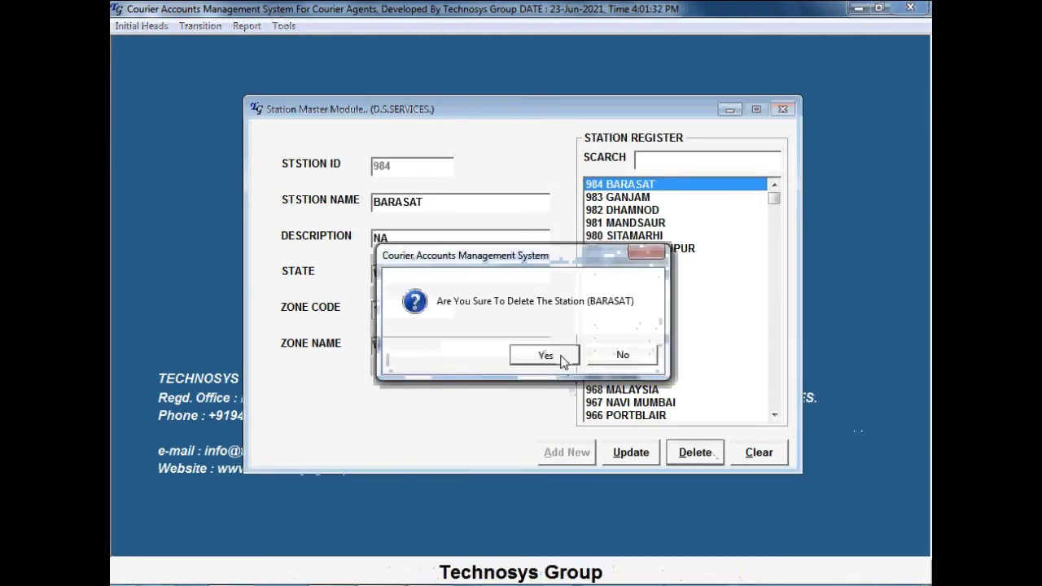
{"action": "left_click", "coordinate": [558, 358]}
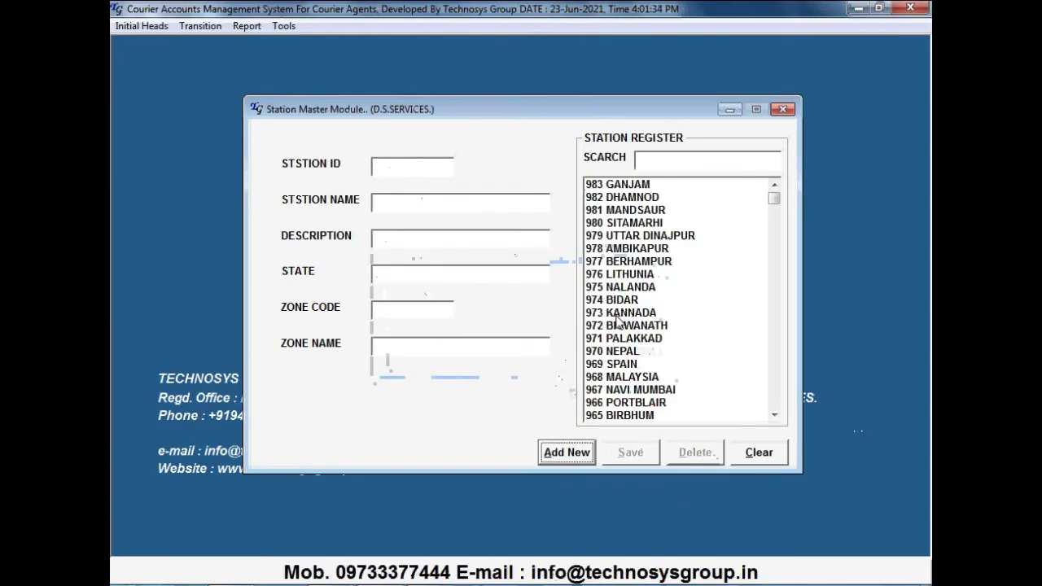
Create a new BARASAT station with description NA, state W.B and zone code 2 (INTRACITY)
{"action": "left_click", "coordinate": [583, 454]}
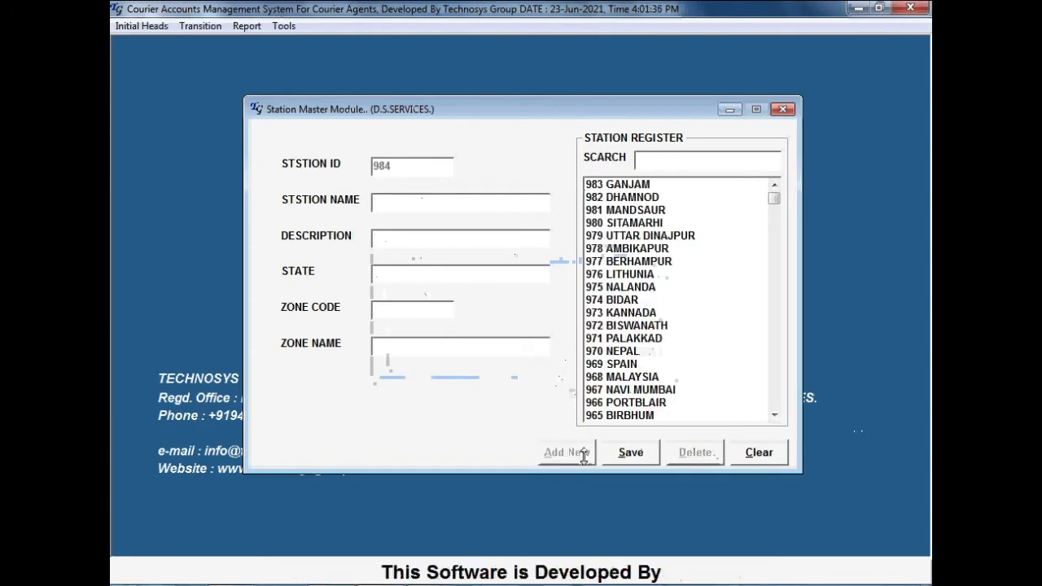
{"action": "type", "text": "BARASA"}
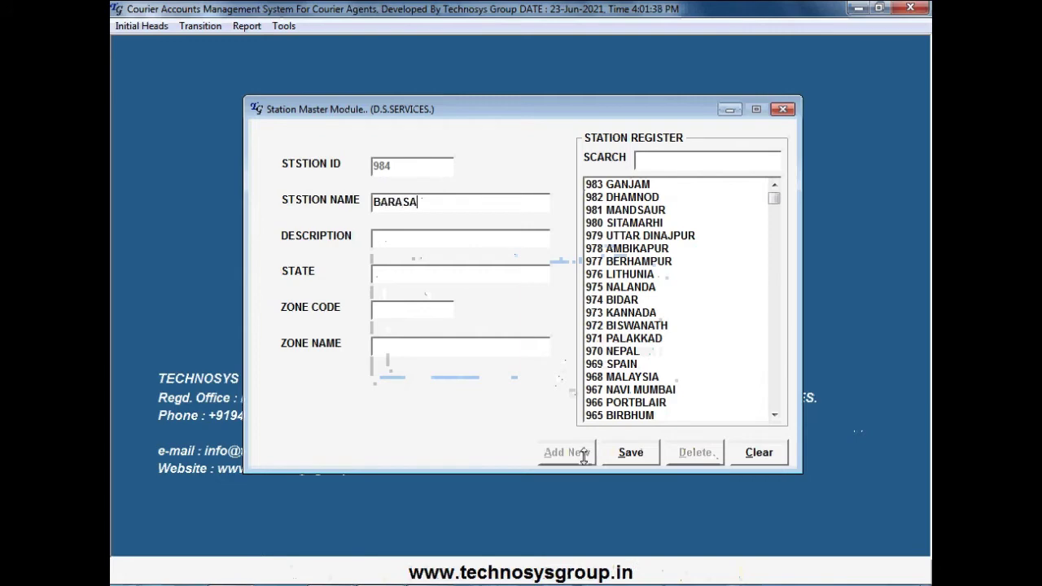
{"action": "type", "text": "T"}
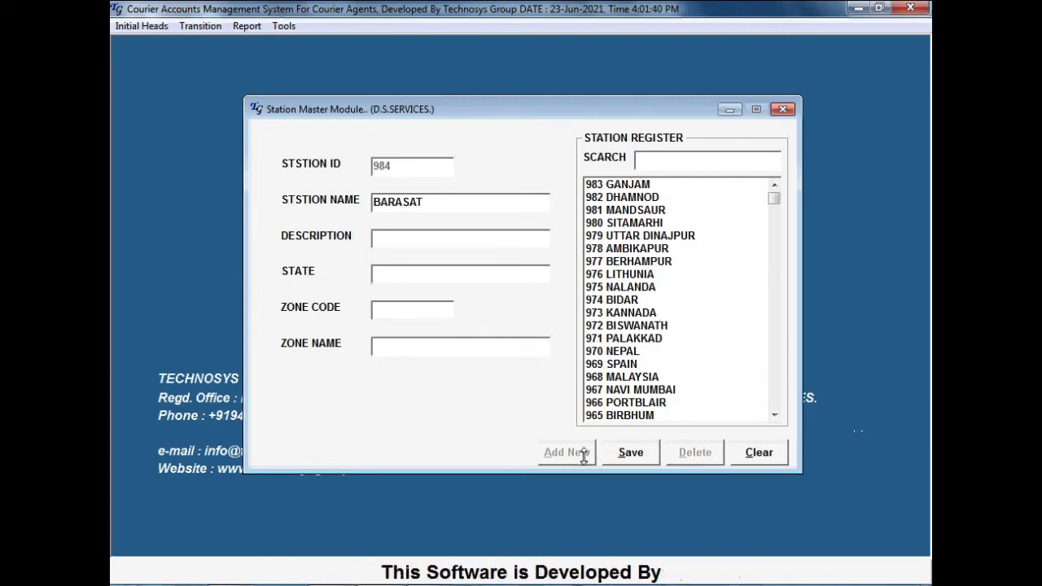
{"action": "key", "text": "Tab"}
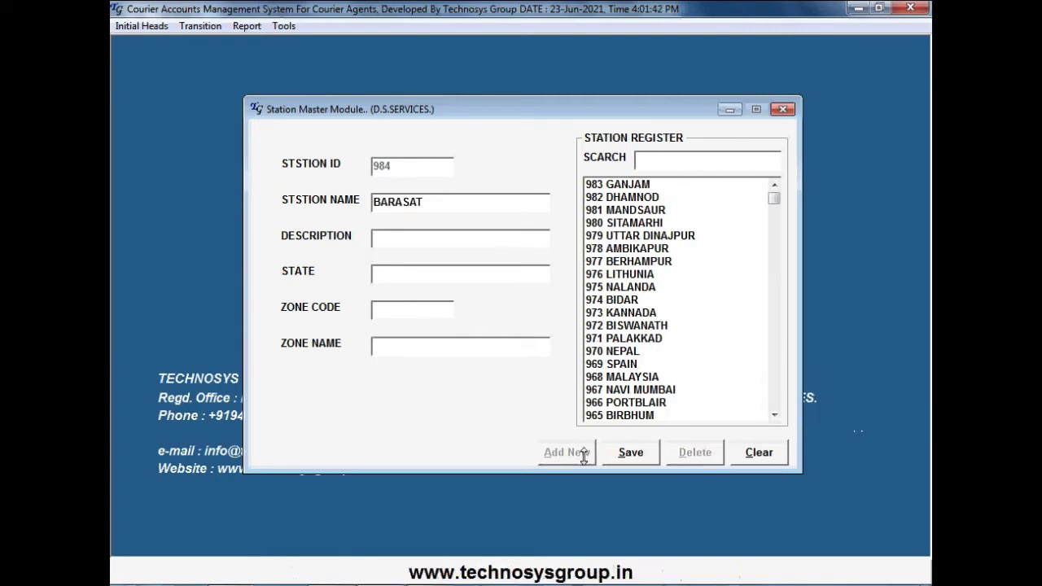
{"action": "type", "text": "NA"}
{"action": "type", "text": "W"}
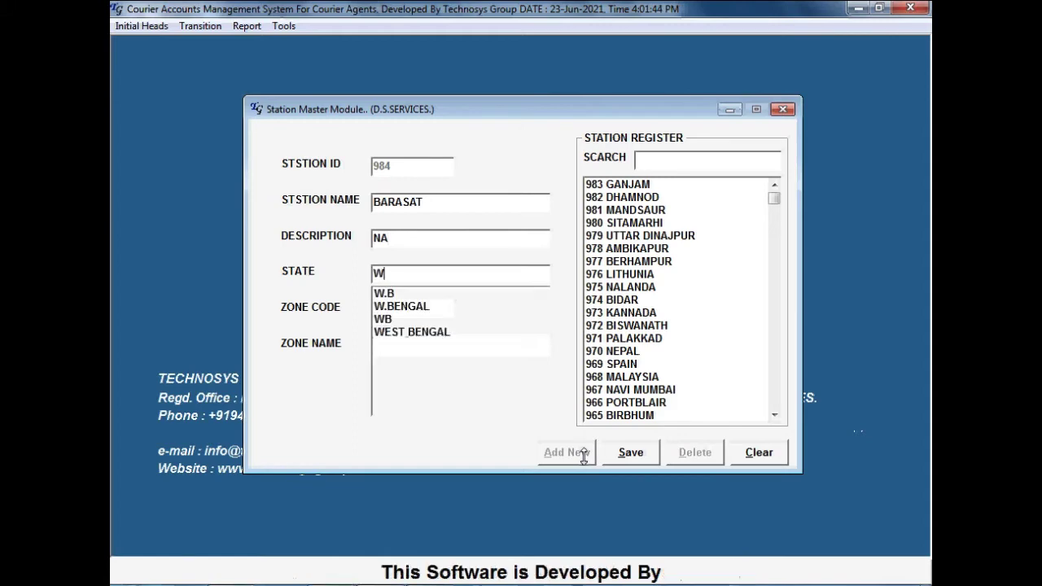
{"action": "type", "text": ".B"}
{"action": "key", "text": "Return"}
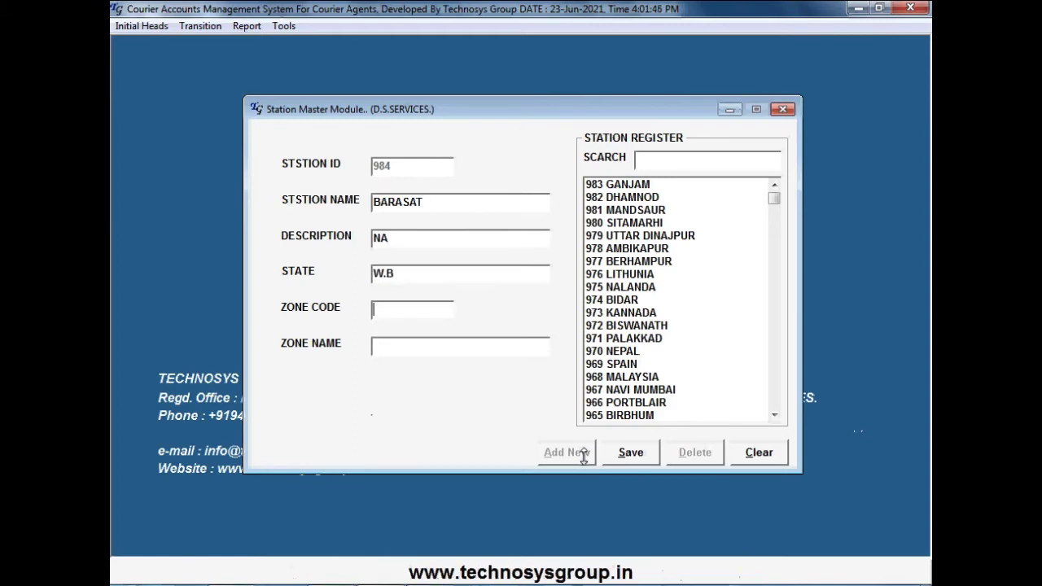
{"action": "type", "text": "1"}
{"action": "key", "text": "Return"}
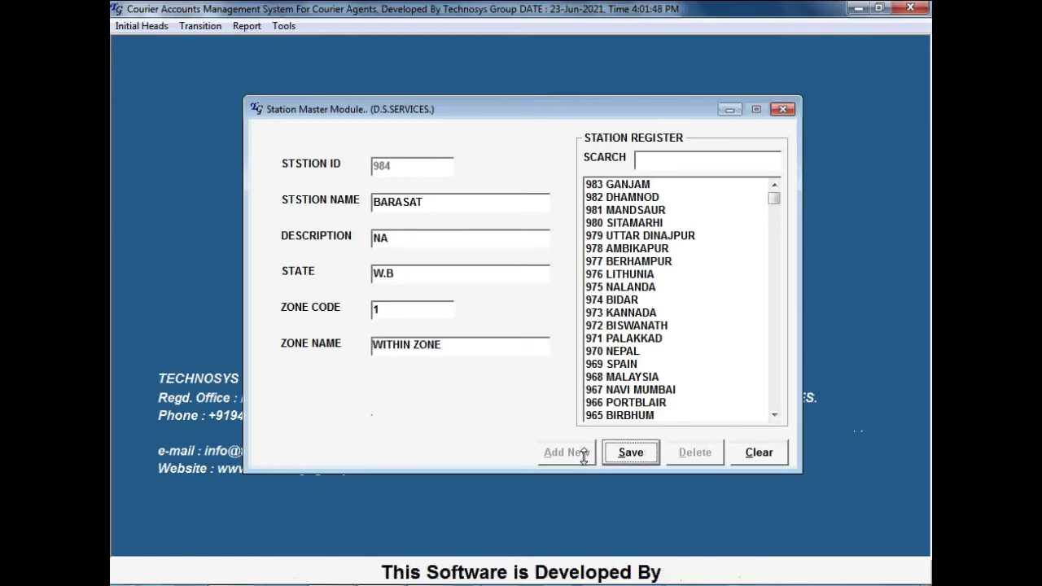
{"action": "left_click", "coordinate": [393, 309]}
{"action": "type", "text": "2"}
{"action": "key", "text": "Return"}
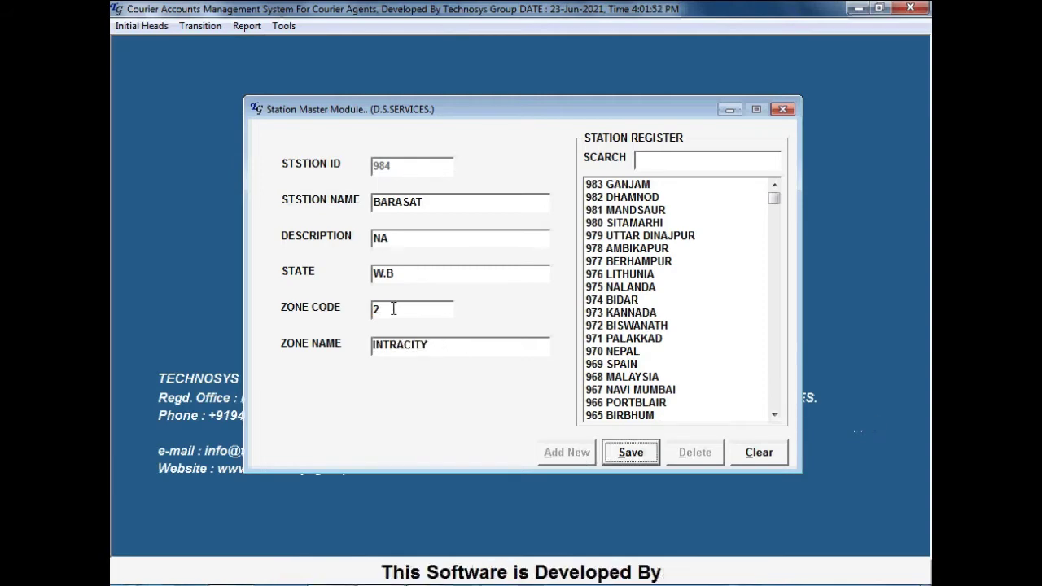
{"action": "left_click", "coordinate": [146, 26]}
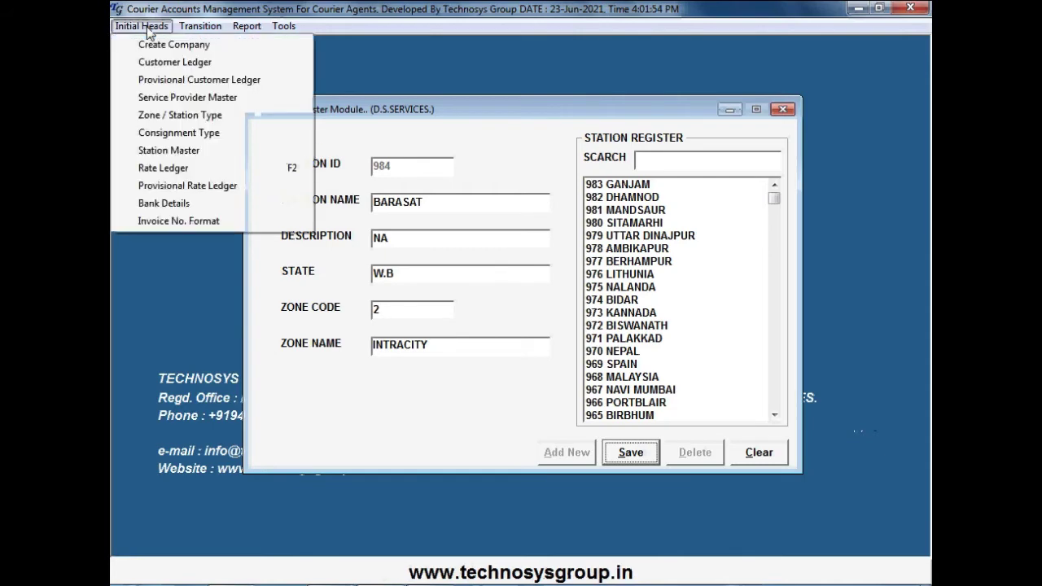
Check the existing zone codes: ODA LOCATION, INTERNATIONAL, WITHIN ZONE, INTRACITY and WITHIN STATE
{"action": "left_click", "coordinate": [170, 116]}
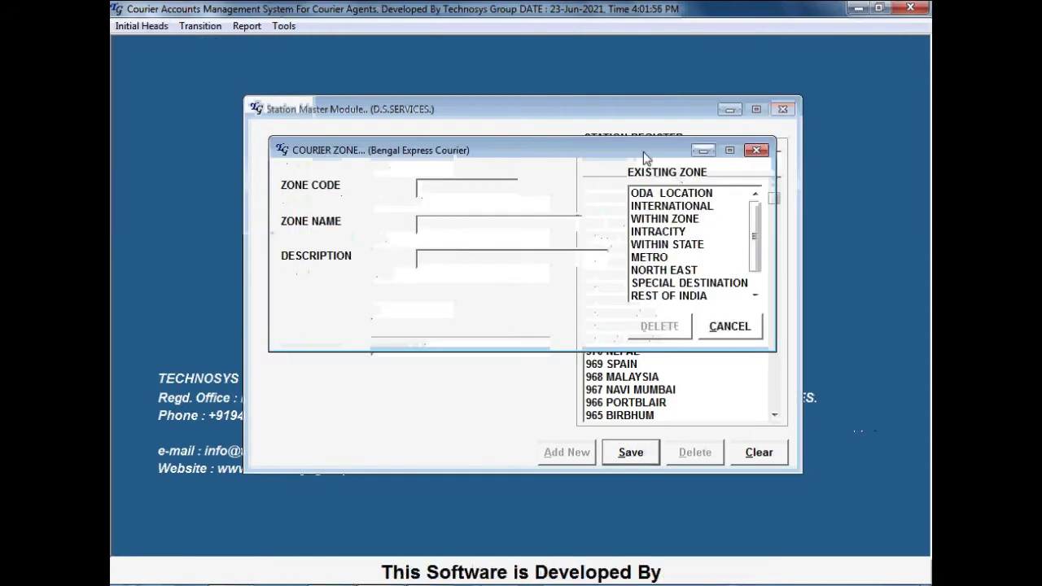
{"action": "left_click_drag", "start_coordinate": [641, 152], "coordinate": [408, 170]}
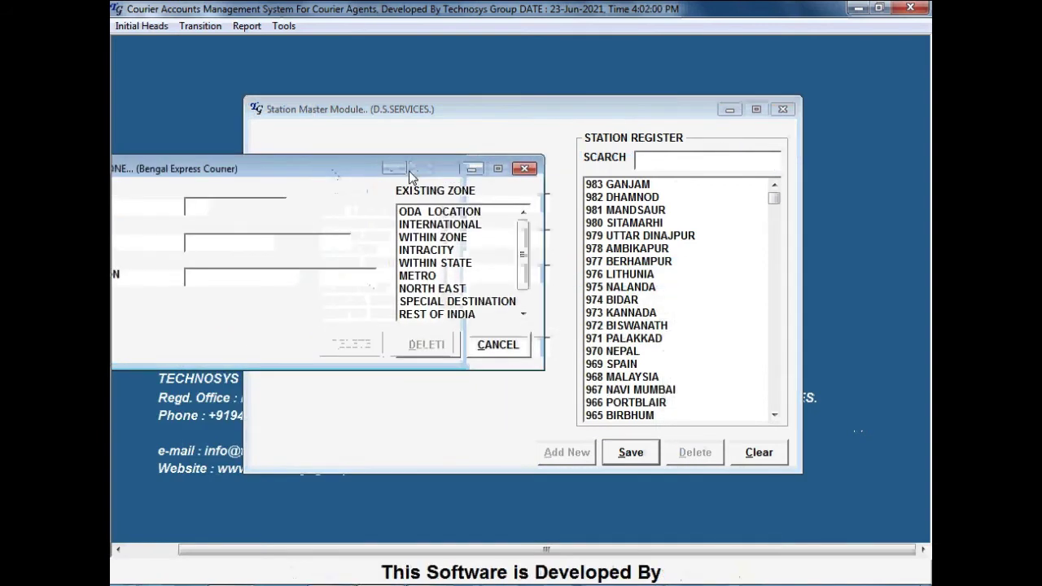
{"action": "mouse_move", "coordinate": [523, 251]}
{"action": "left_mouse_down"}
{"action": "mouse_move", "coordinate": [525, 284]}
{"action": "mouse_move", "coordinate": [523, 233]}
{"action": "left_mouse_up"}
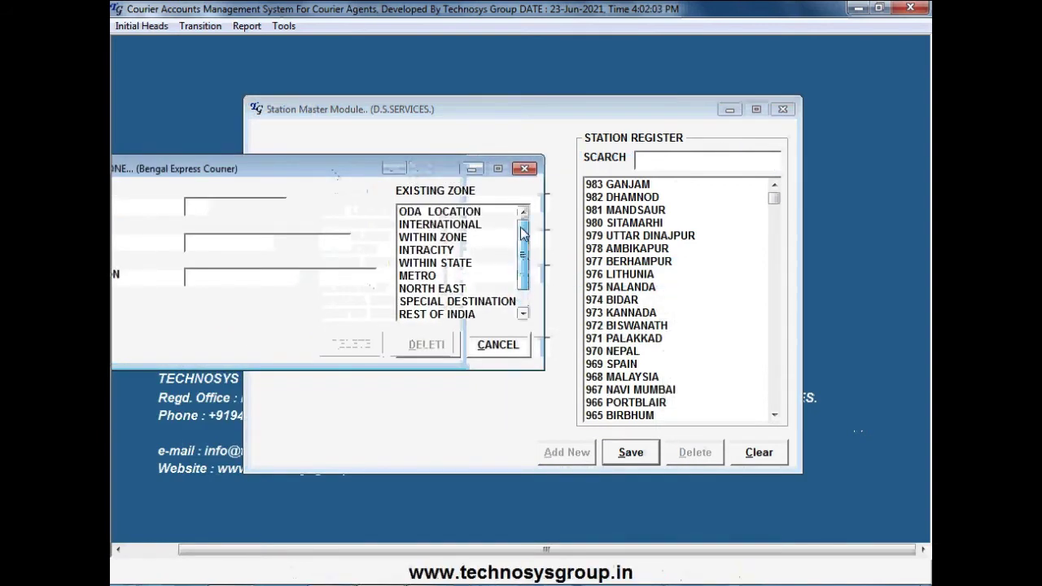
{"action": "left_click", "coordinate": [438, 213]}
{"action": "left_click", "coordinate": [439, 225]}
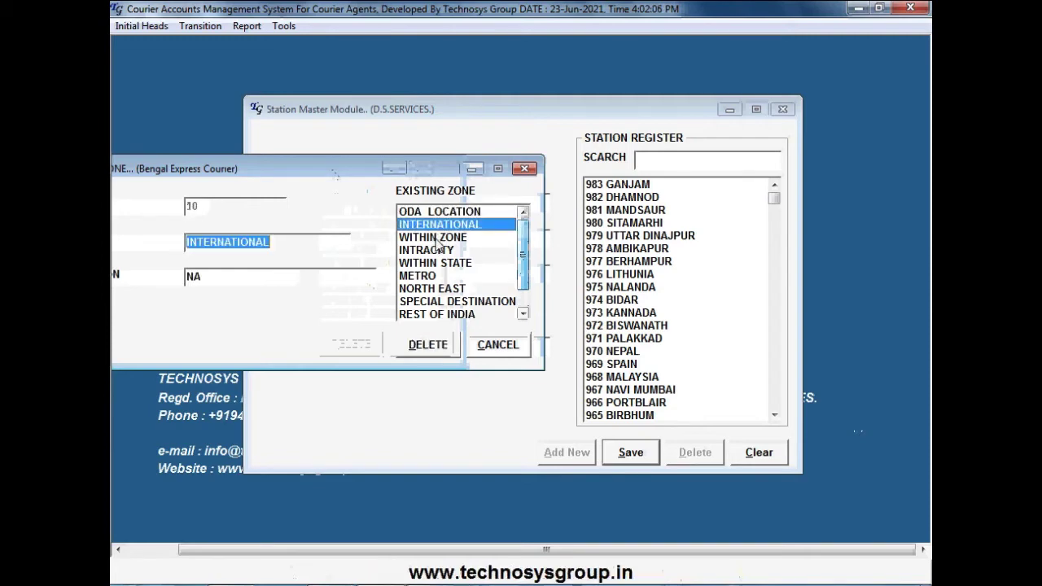
{"action": "left_click", "coordinate": [439, 237]}
{"action": "left_click", "coordinate": [440, 251]}
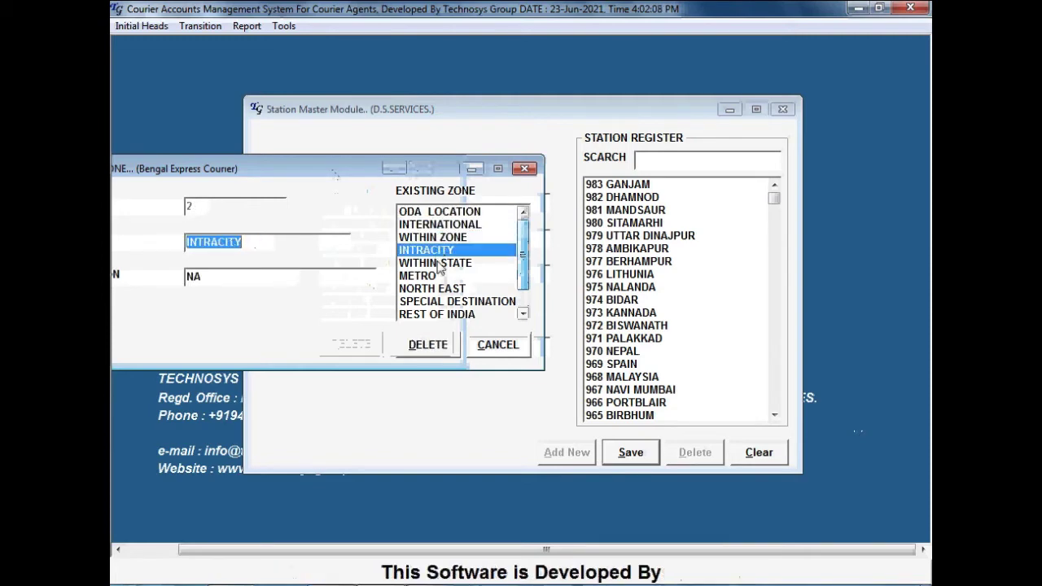
{"action": "left_click", "coordinate": [440, 262]}
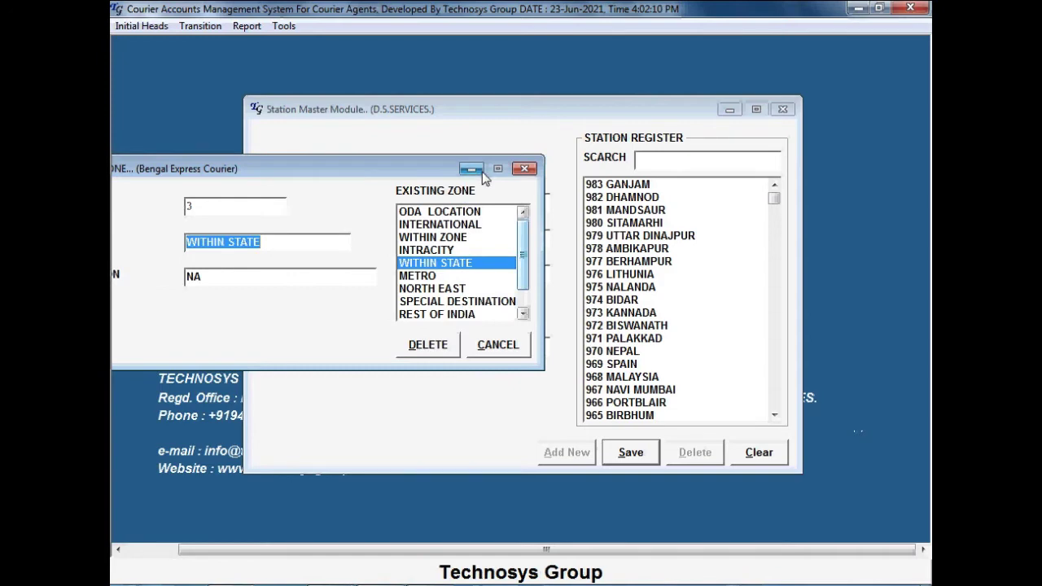
Set the BARASAT station's zone code to 3 (WITHIN STATE) and save it
{"action": "left_click", "coordinate": [480, 171]}
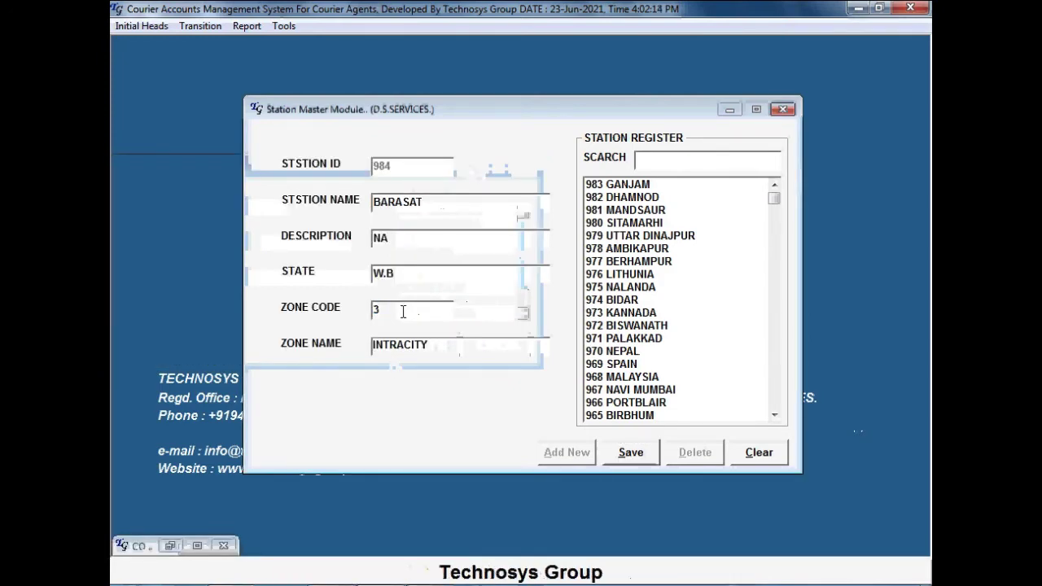
{"action": "key", "text": "Tab"}
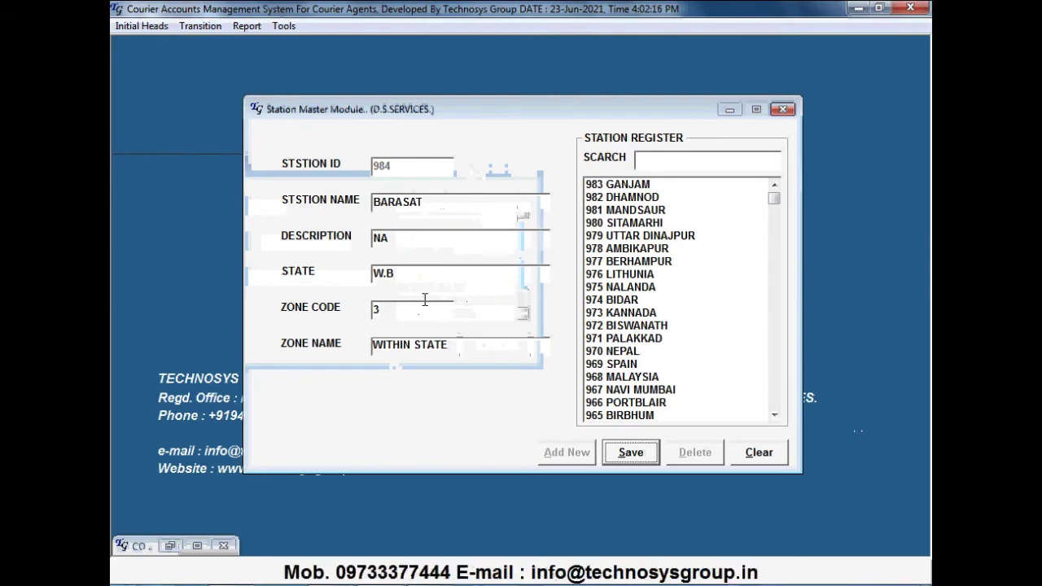
{"action": "left_click", "coordinate": [630, 452]}
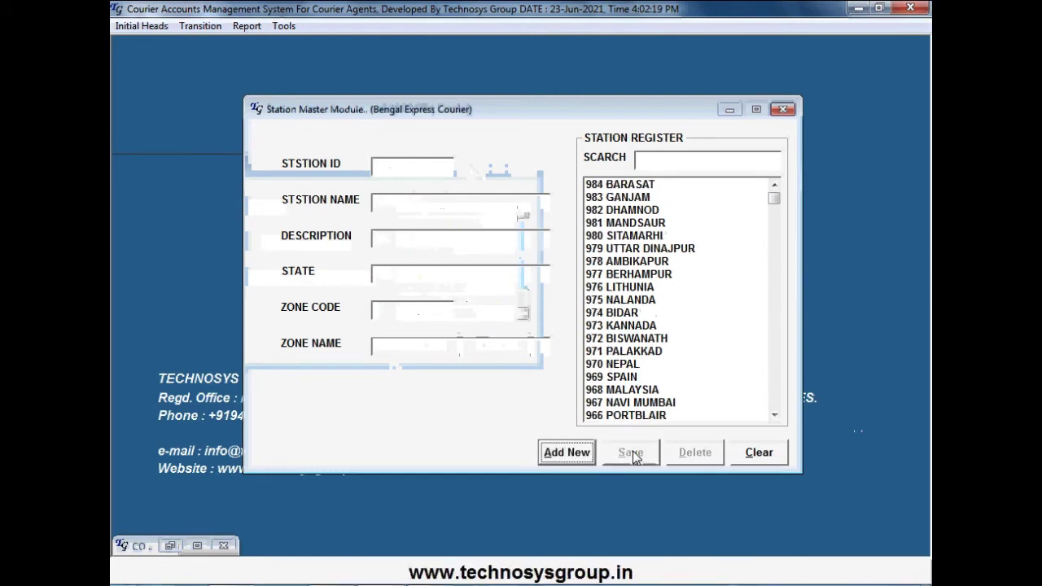
Search the station register for NAG and check NAGALAND, NAGAON and NAGPUR
{"action": "left_click", "coordinate": [658, 158]}
{"action": "type", "text": "NAG"}
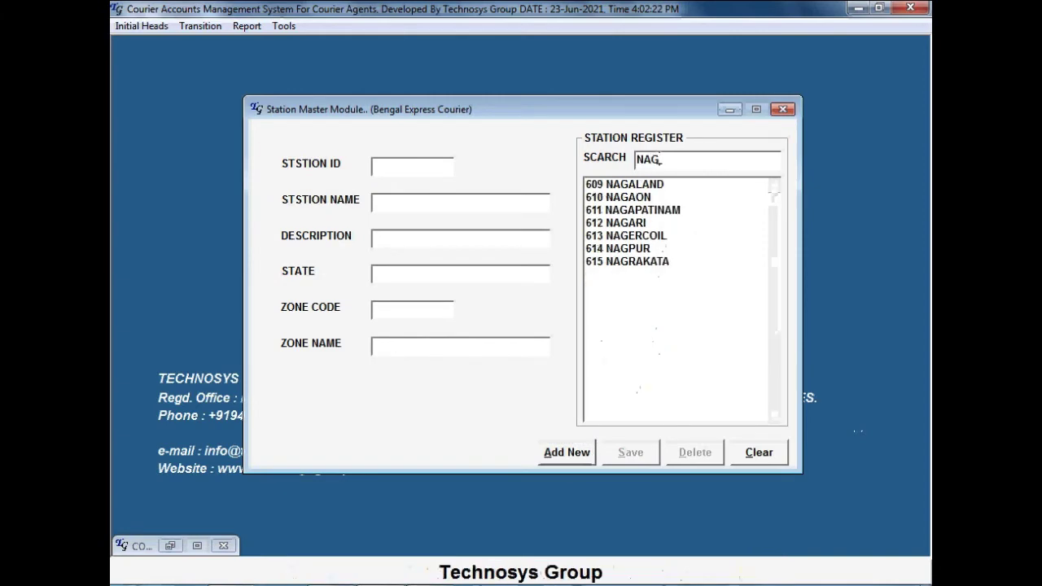
{"action": "left_click", "coordinate": [640, 186]}
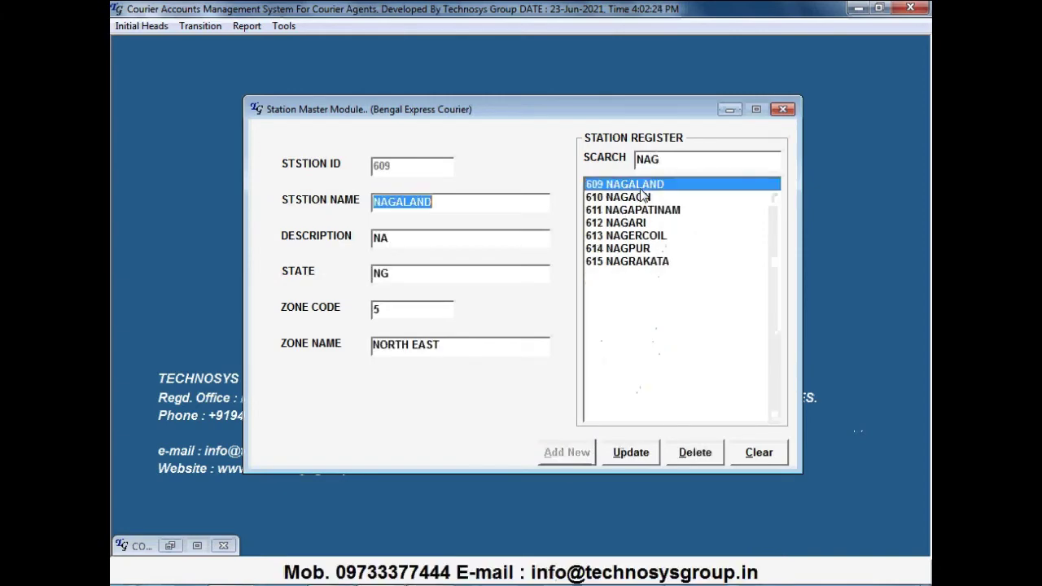
{"action": "left_click", "coordinate": [643, 198]}
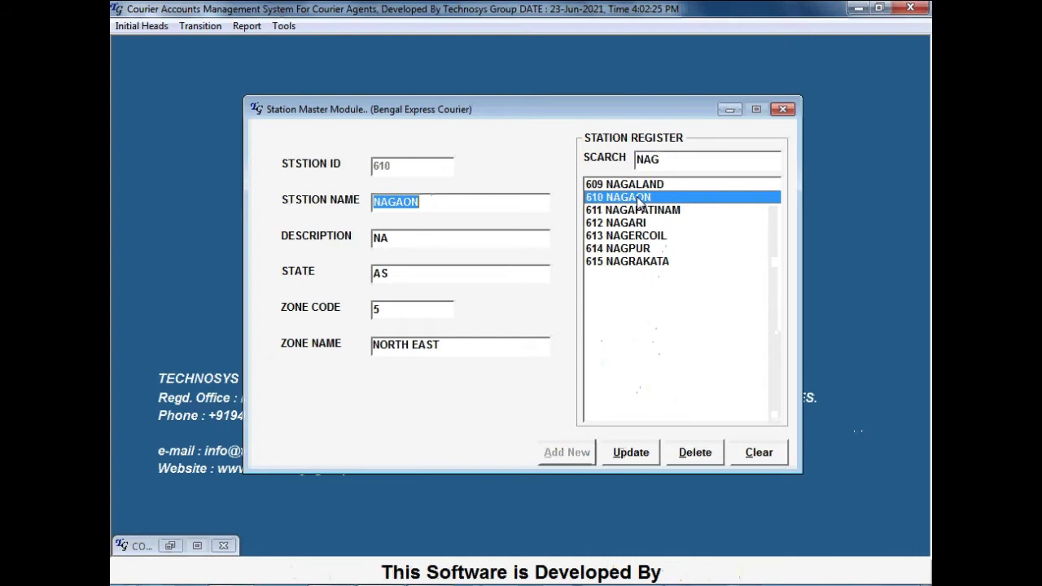
{"action": "left_click", "coordinate": [649, 252]}
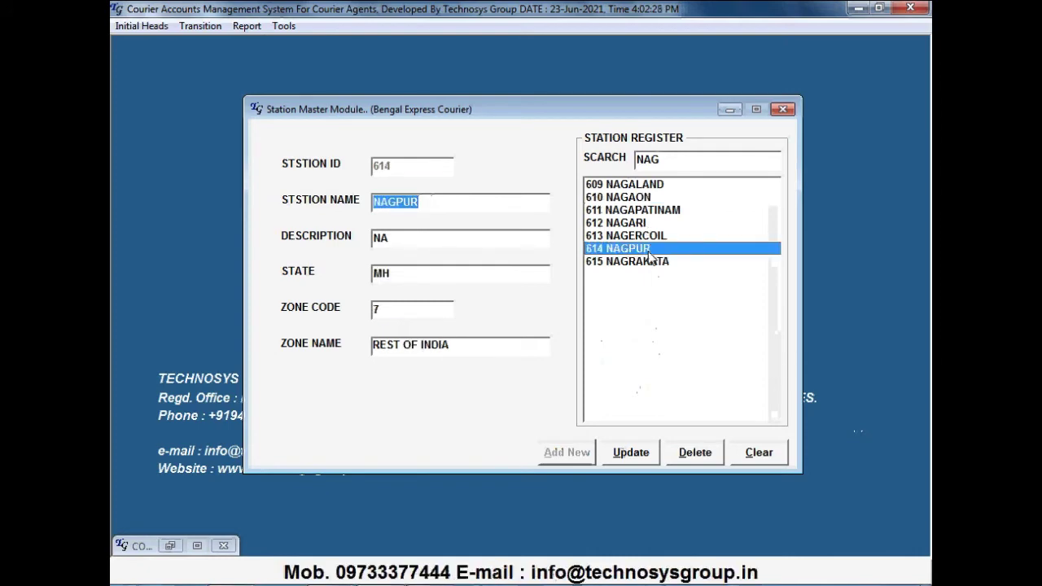
Search for ITA and check station 384 ITANAGAR
{"action": "left_click", "coordinate": [669, 157]}
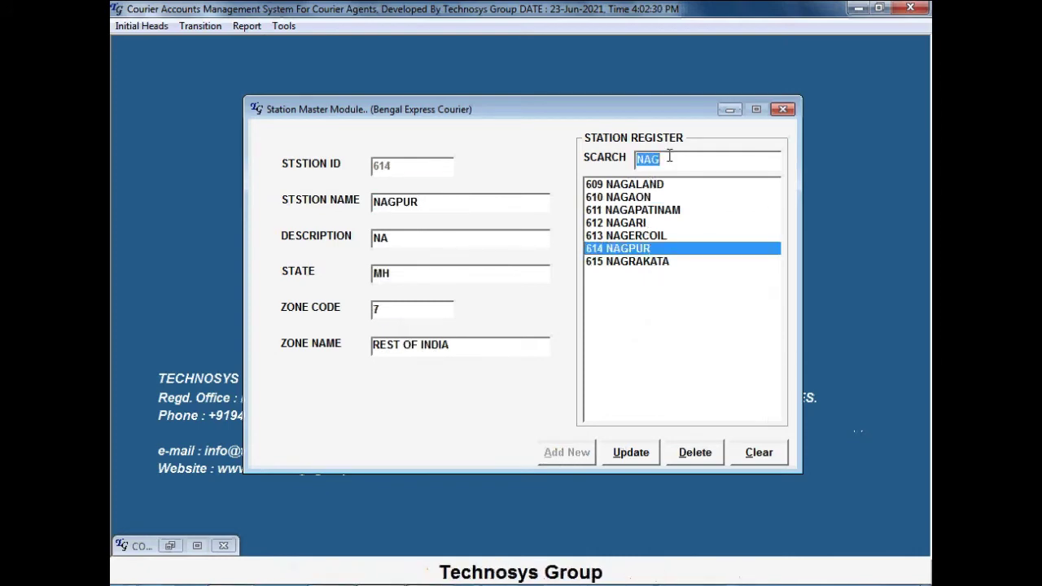
{"action": "type", "text": "ITA"}
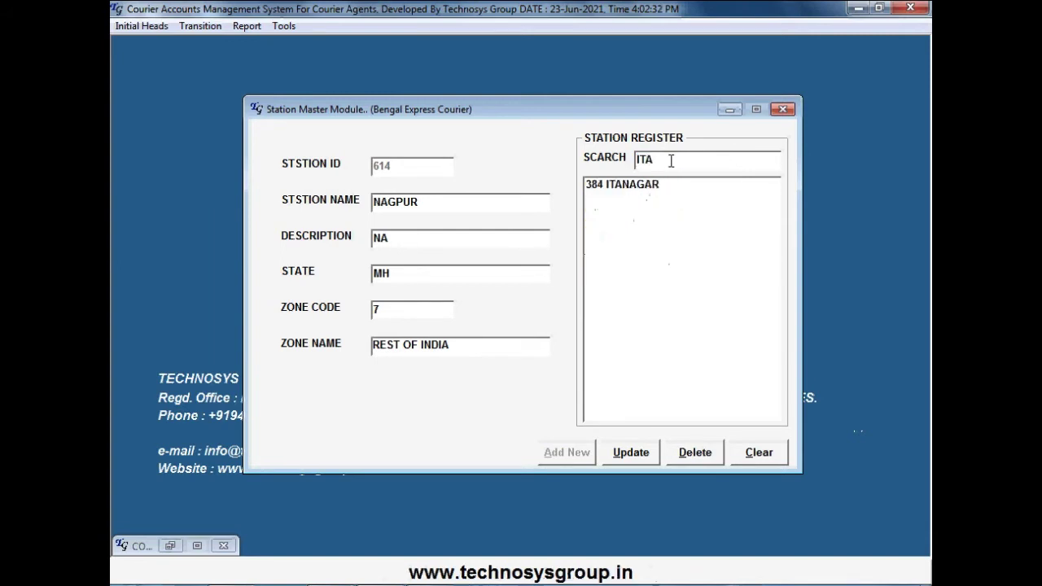
{"action": "left_click", "coordinate": [632, 187]}
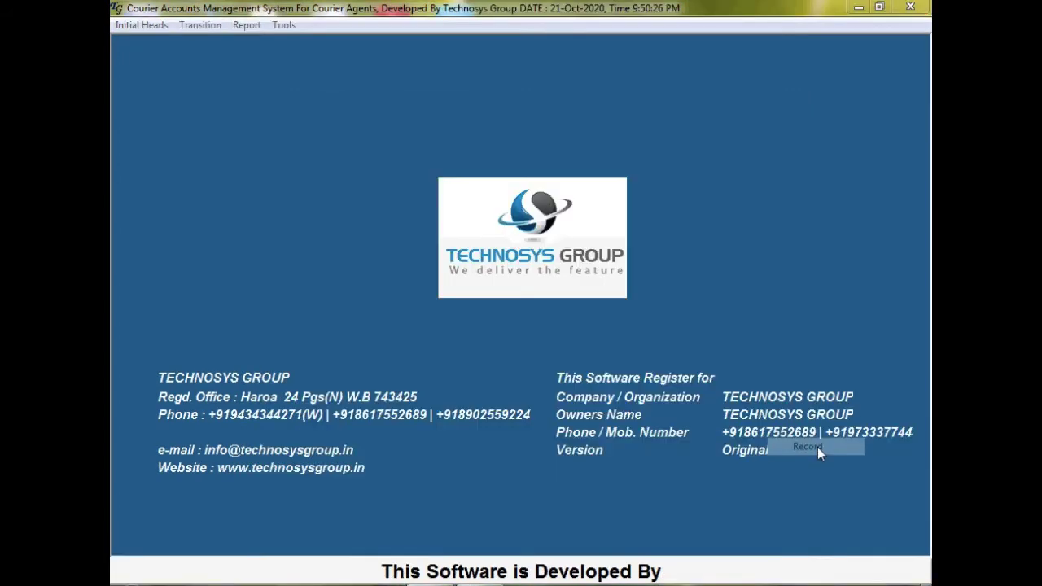
Open the Provisional Rate Ledger for customer CUST3 XYZ
{"action": "left_click", "coordinate": [141, 24]}
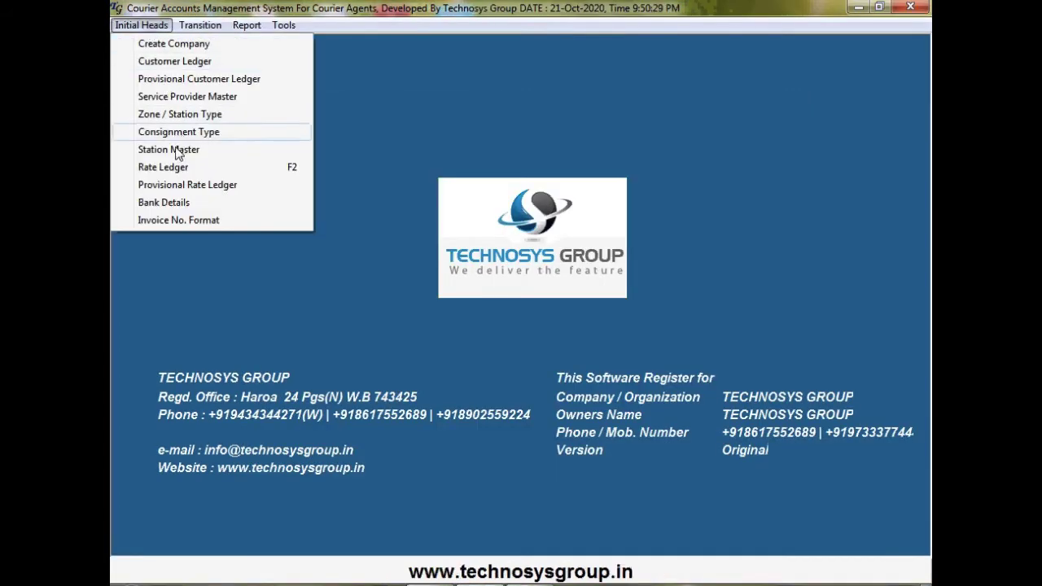
{"action": "left_click", "coordinate": [182, 191]}
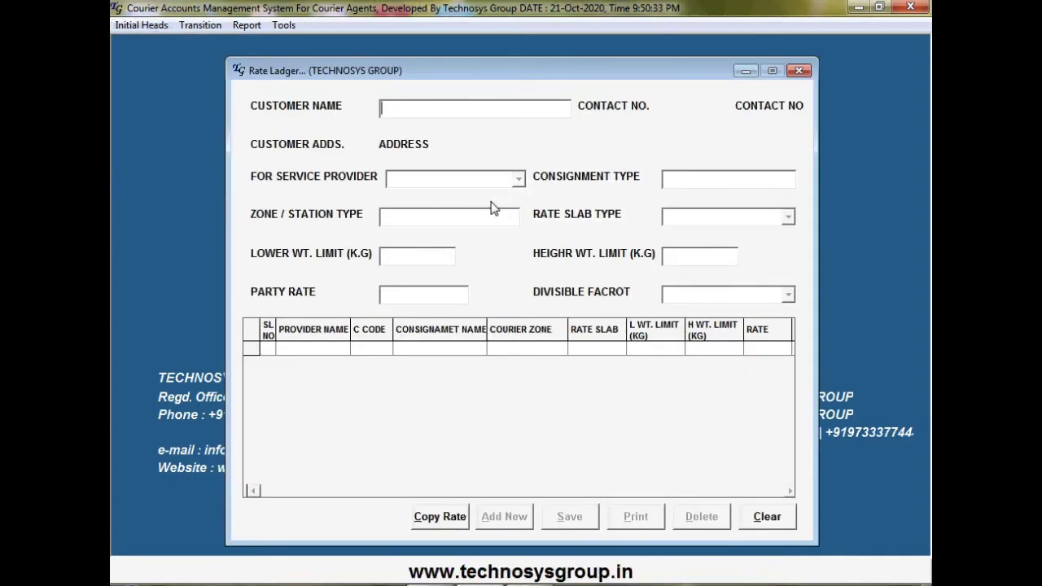
{"action": "type", "text": "X"}
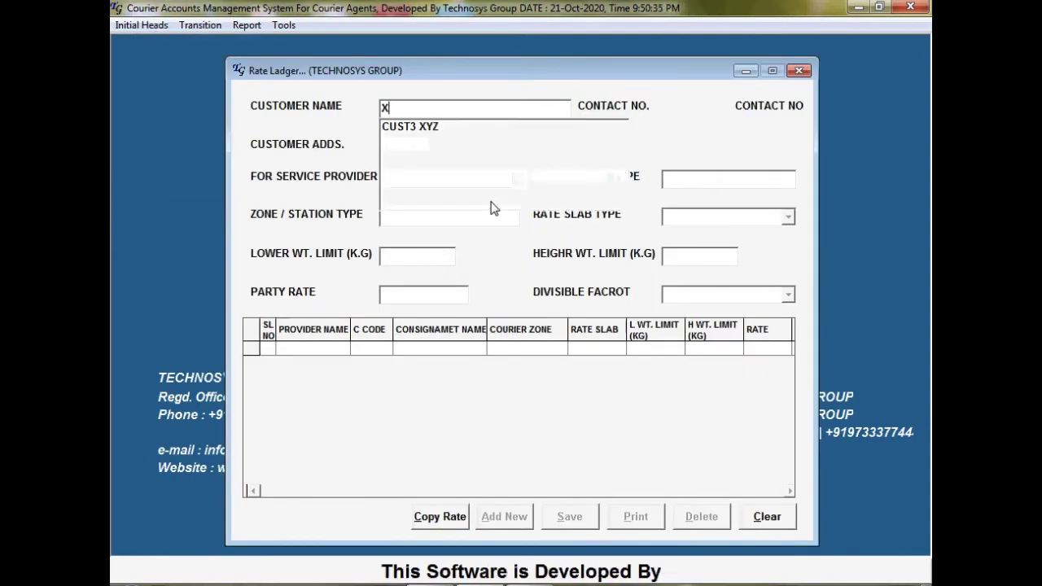
{"action": "key", "text": "Down"}
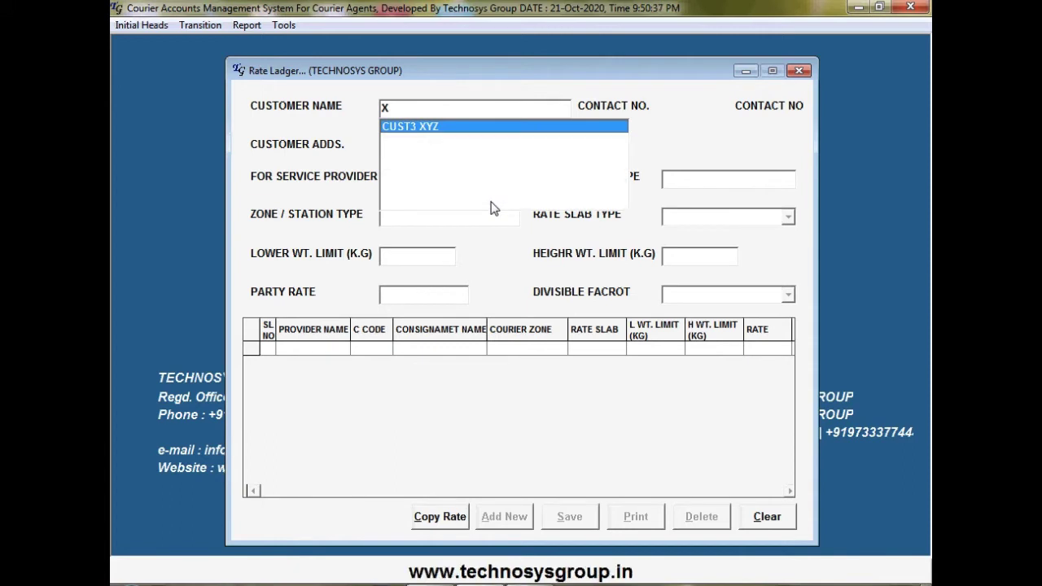
{"action": "key", "text": "Return"}
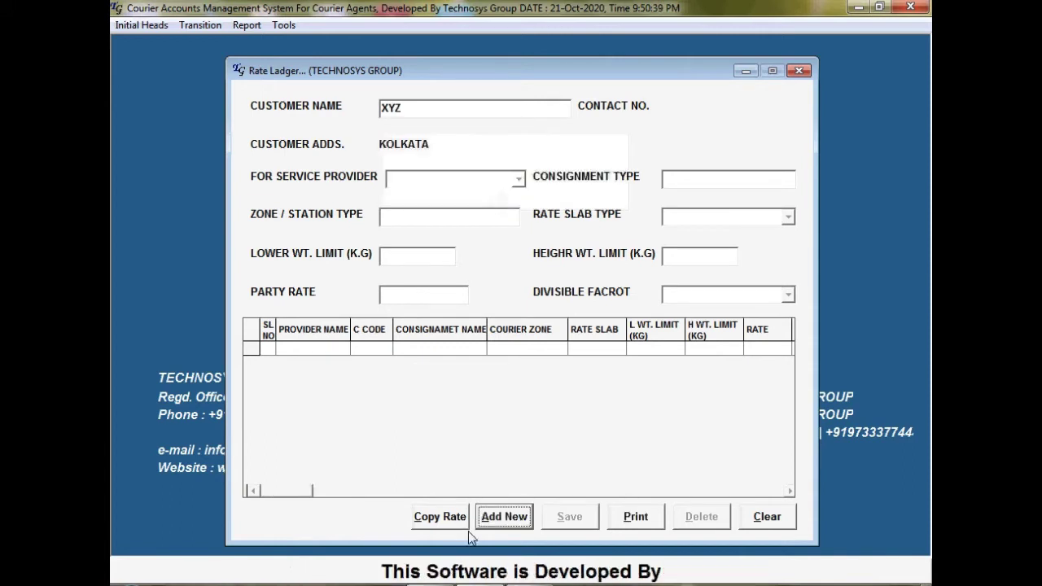
Copy ABC INDIA's rates into XYZ's ledger, then close the ledger
{"action": "left_click", "coordinate": [441, 518]}
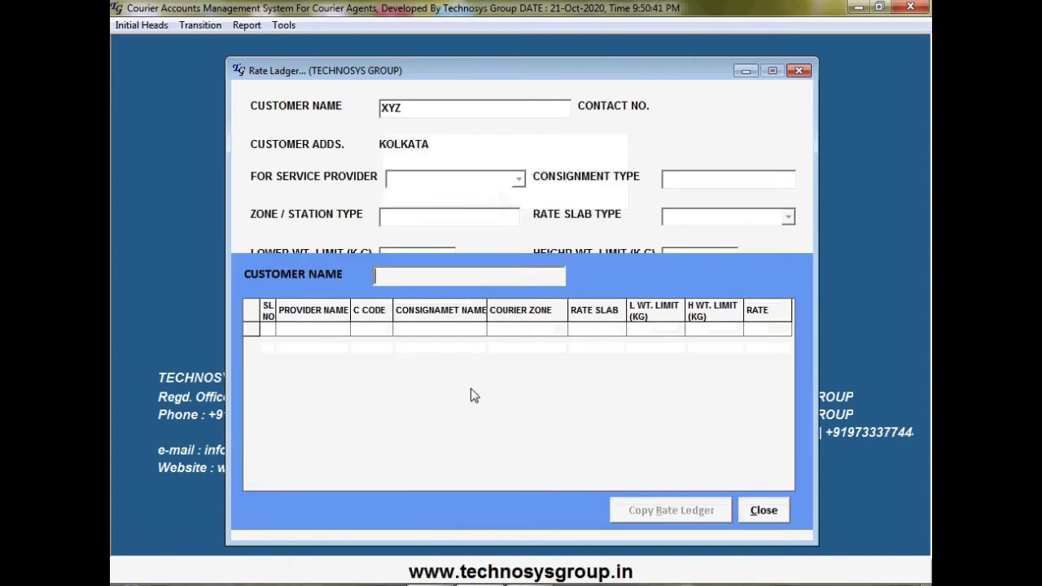
{"action": "type", "text": "A"}
{"action": "left_click", "coordinate": [479, 297]}
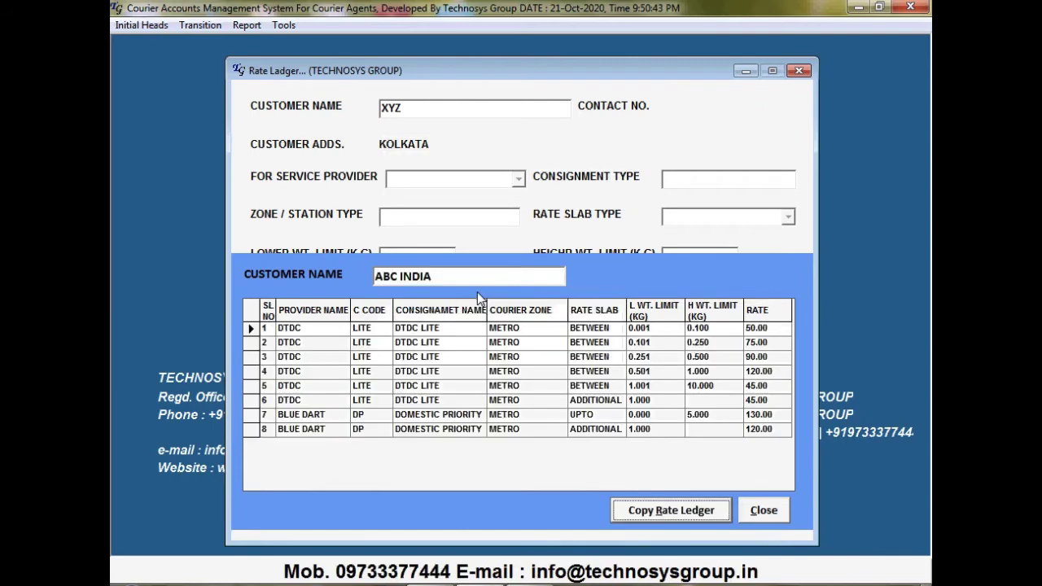
{"action": "left_click", "coordinate": [679, 519]}
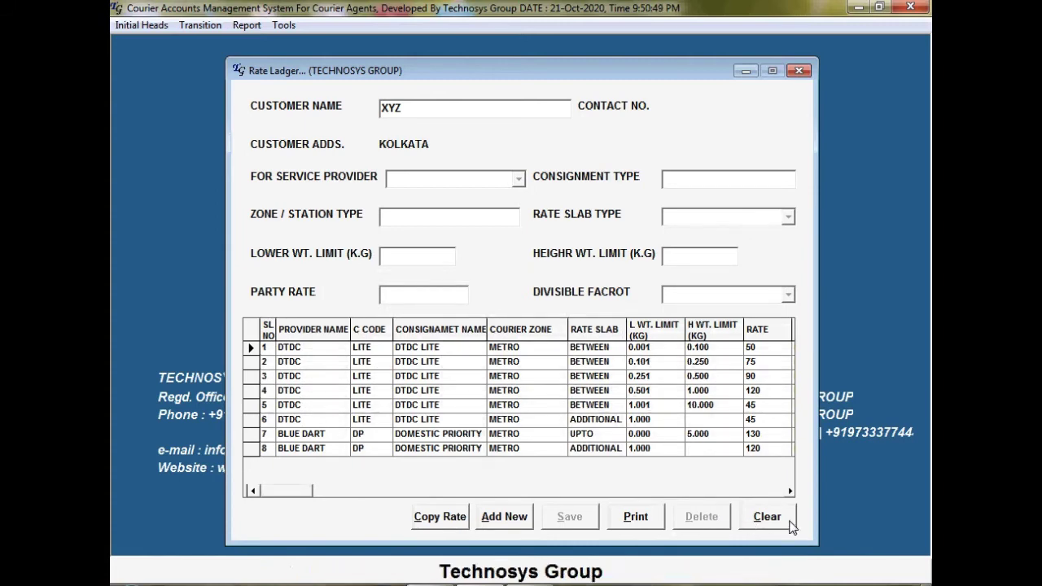
{"action": "left_click", "coordinate": [807, 72]}
Open Bank Details and load TECHNOSYS GROUP's saved bank record
{"action": "left_click", "coordinate": [152, 27]}
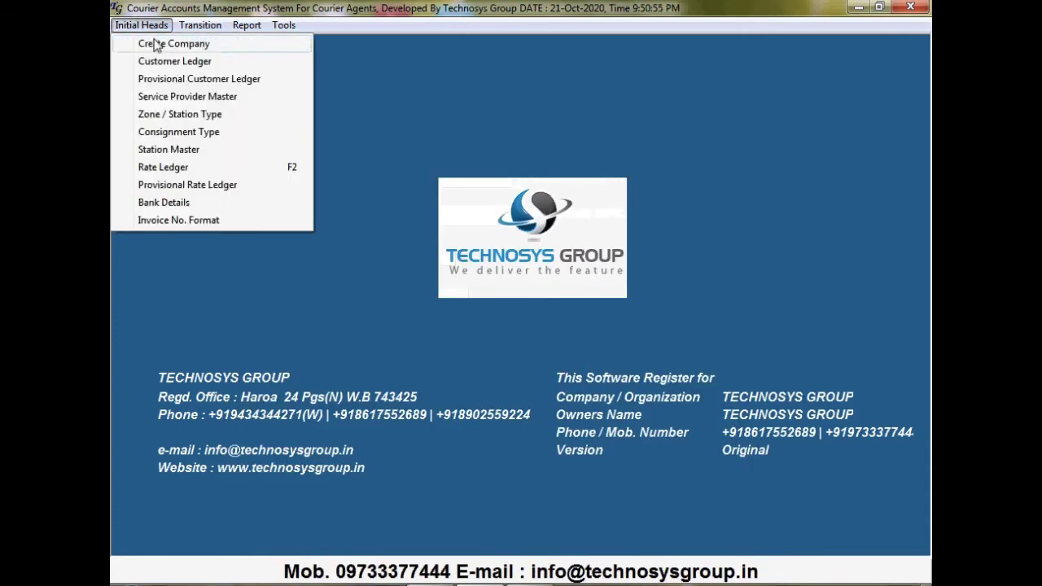
{"action": "left_click", "coordinate": [166, 205]}
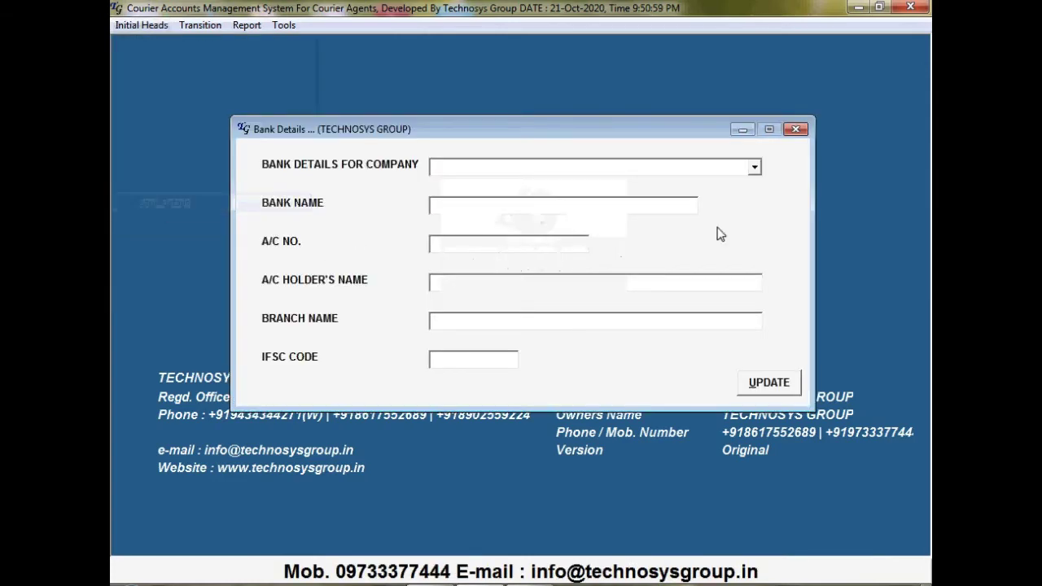
{"action": "left_click", "coordinate": [754, 167]}
{"action": "left_click", "coordinate": [552, 183]}
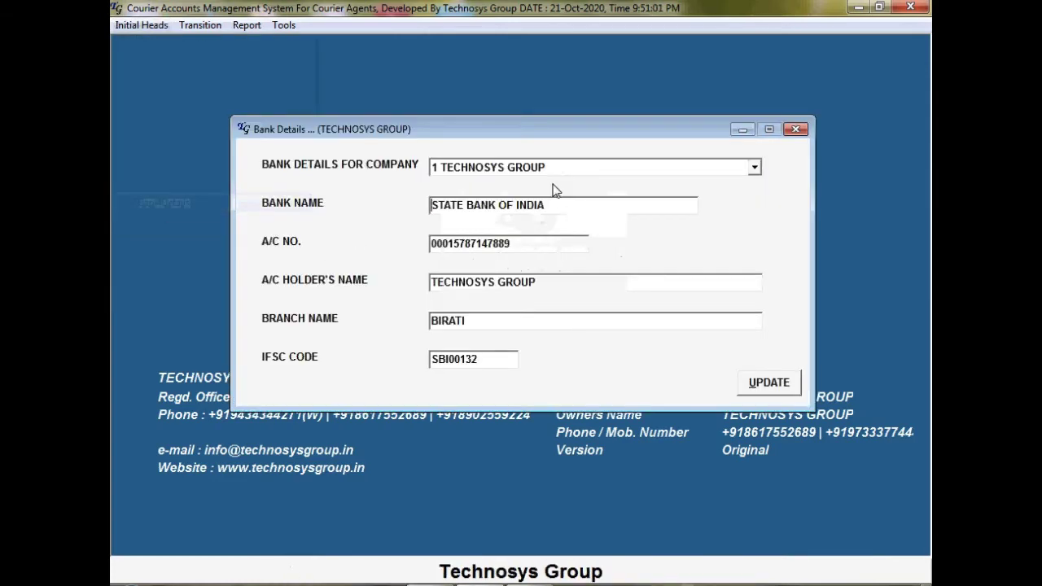
Switch the company to THE BENGAL EXPRESS COURIER, showing its empty bank record
{"action": "left_click", "coordinate": [756, 167]}
{"action": "left_click", "coordinate": [622, 199]}
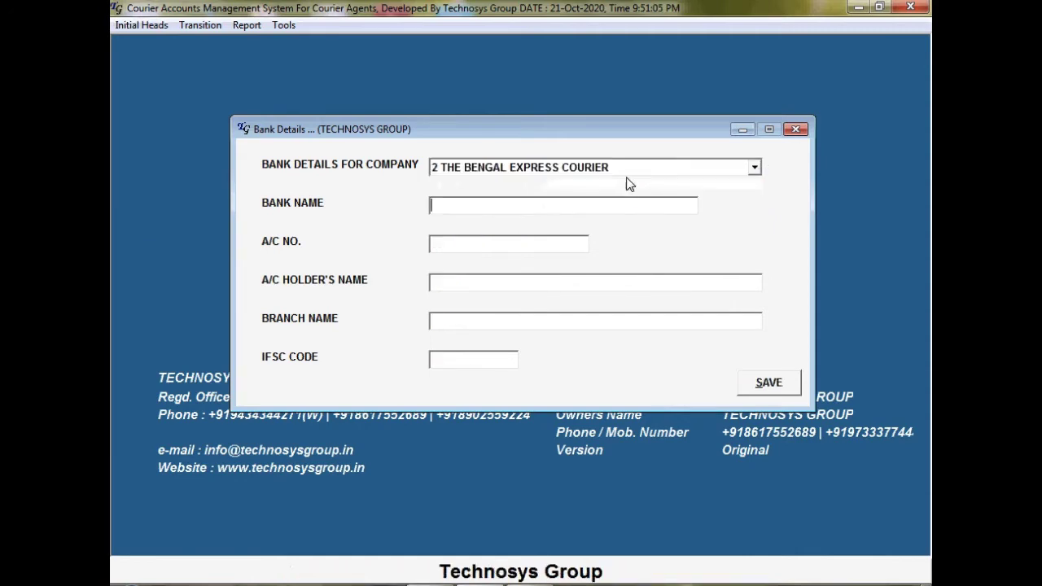
{"action": "left_click", "coordinate": [756, 169]}
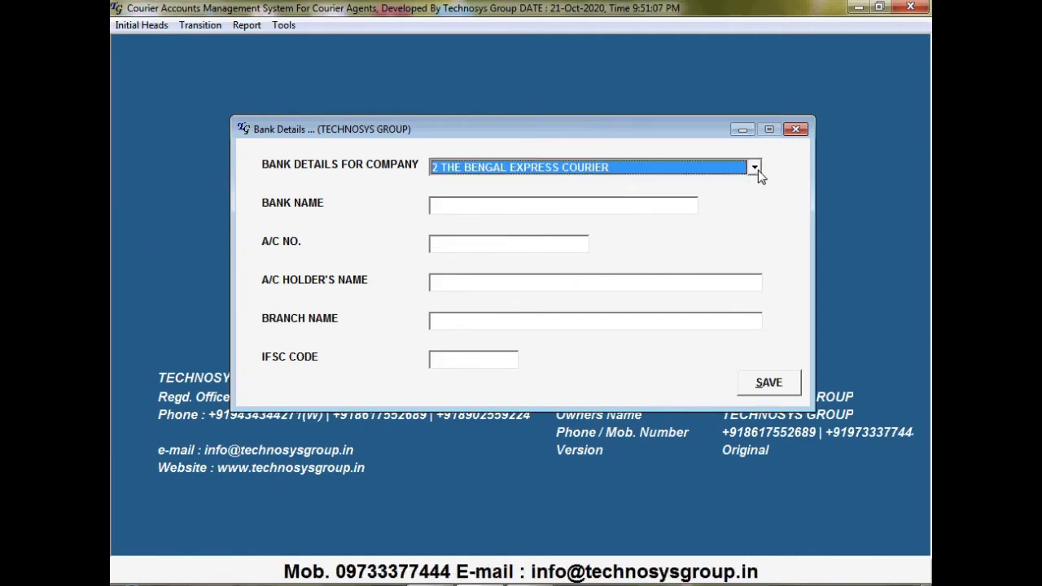
{"action": "left_click", "coordinate": [686, 177]}
{"action": "left_click", "coordinate": [667, 182]}
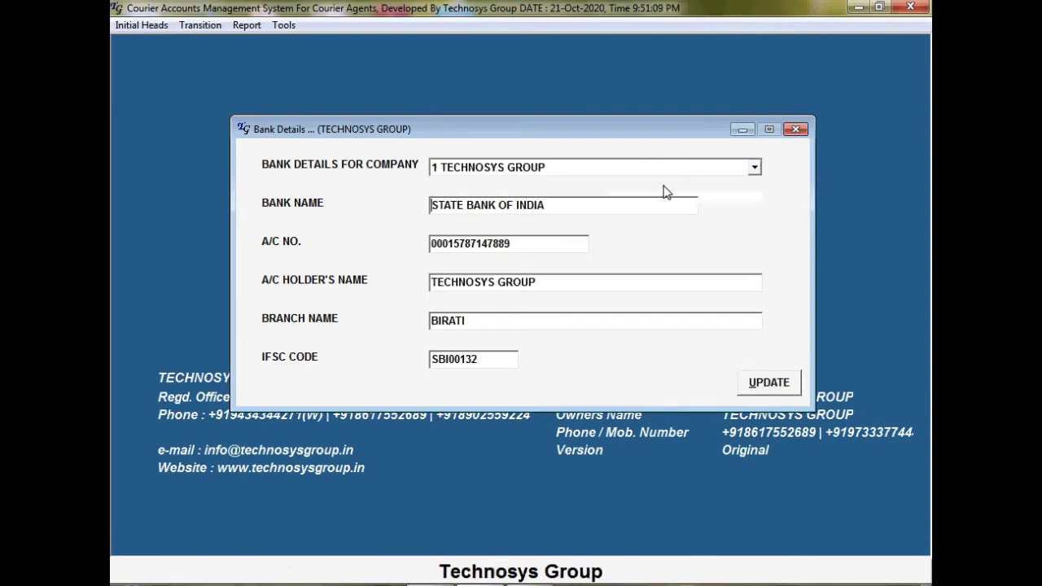
{"action": "left_click", "coordinate": [754, 169]}
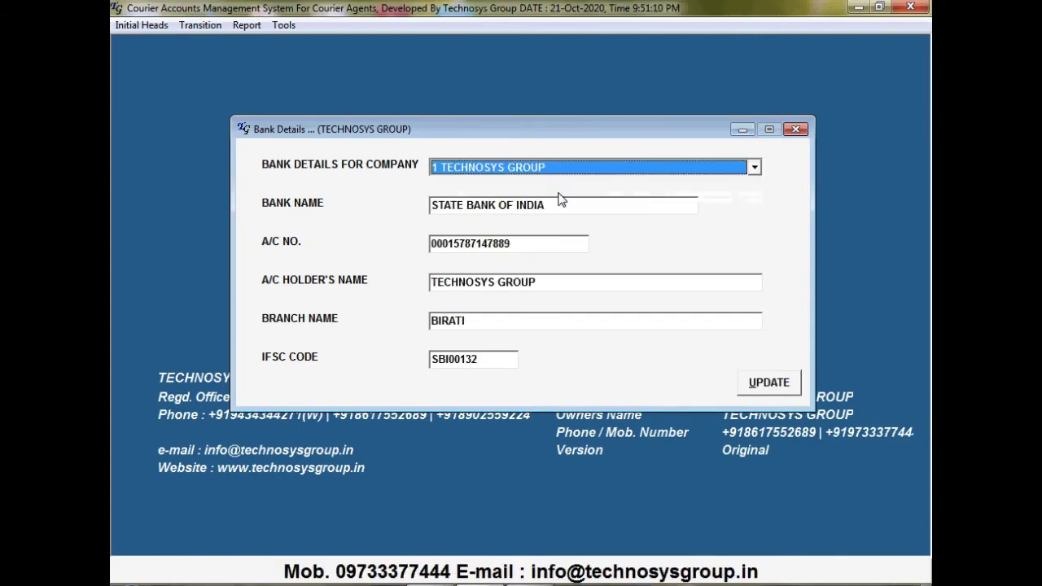
{"action": "left_click", "coordinate": [602, 172]}
{"action": "left_click", "coordinate": [604, 172]}
{"action": "key", "text": "Down"}
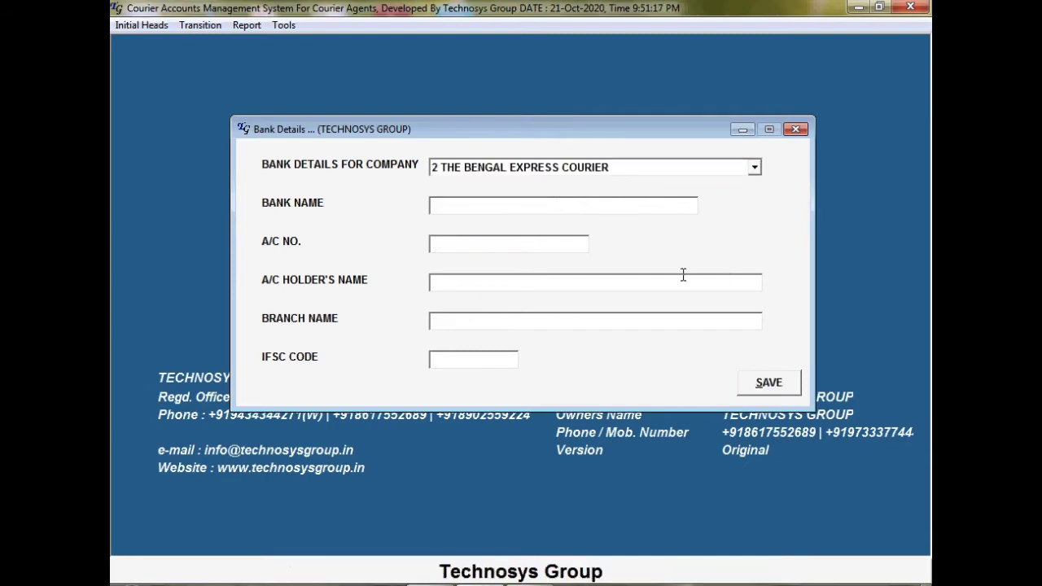
Enter AXIS BANK as the bank name and fill in the account number
{"action": "type", "text": "U"}
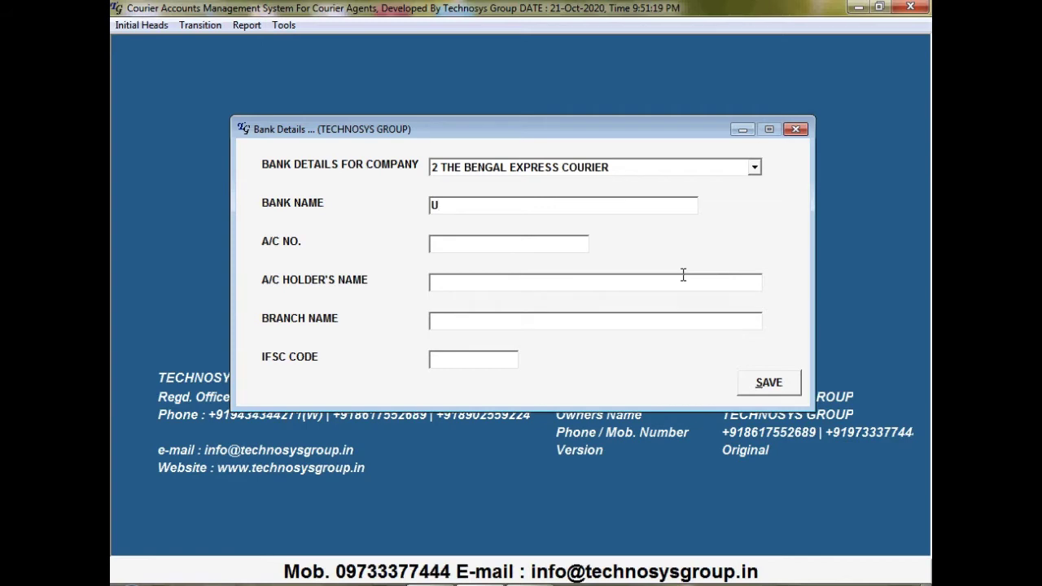
{"action": "key", "text": "BackSpace"}
{"action": "type", "text": "AXI"}
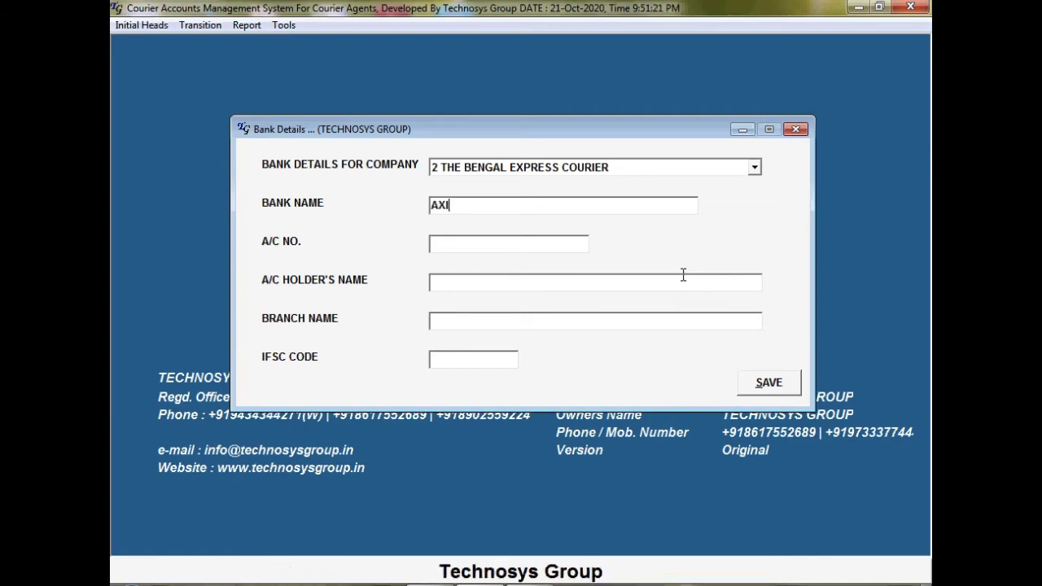
{"action": "type", "text": "S BAN"}
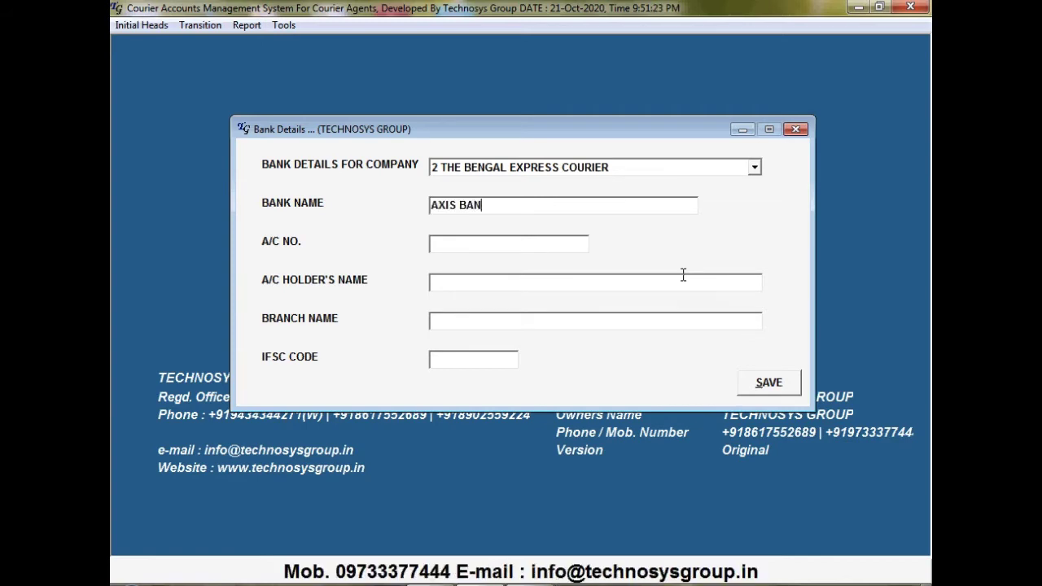
{"action": "type", "text": "K"}
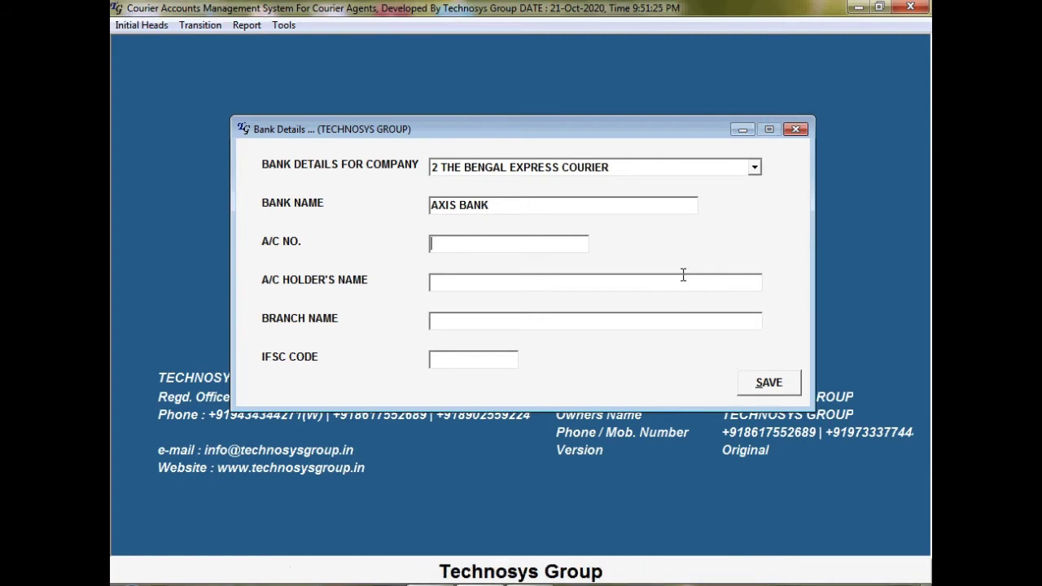
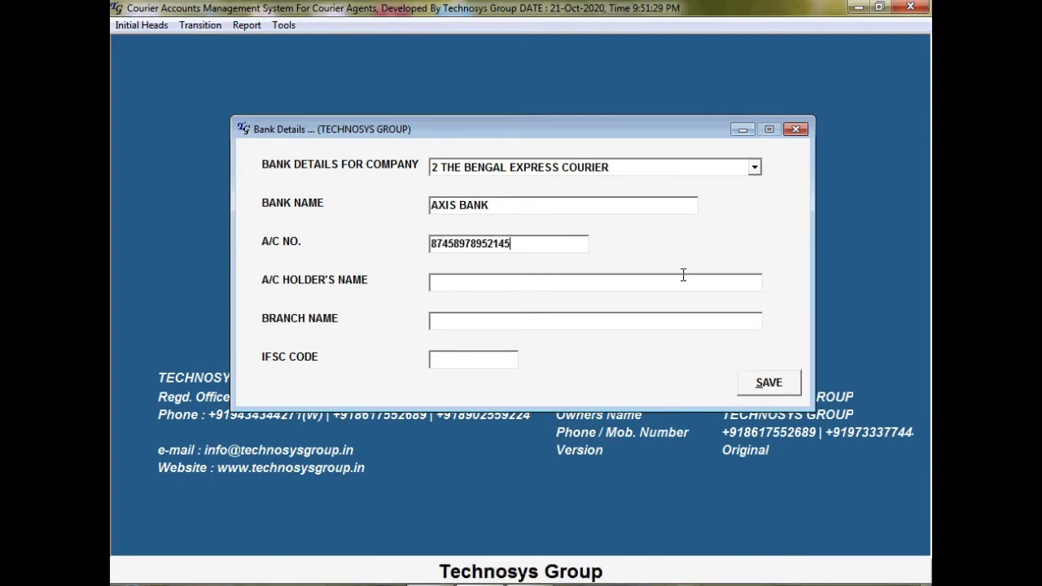
{"action": "key", "text": "Return"}
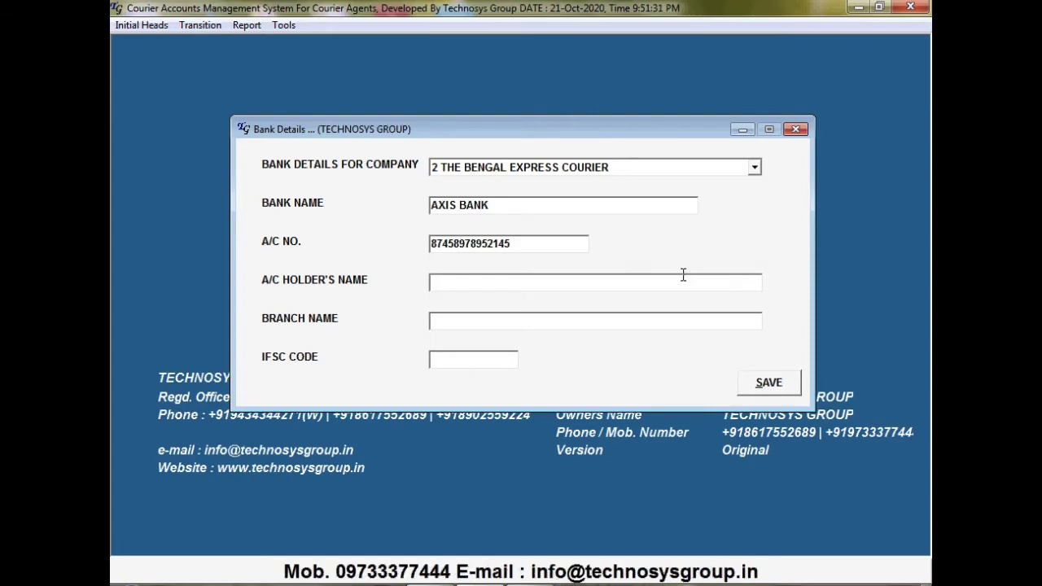
Add holder BENGAL EXPRESS, branch NIMTA and IFSC UTIB12345, then save and close
{"action": "type", "text": "BE"}
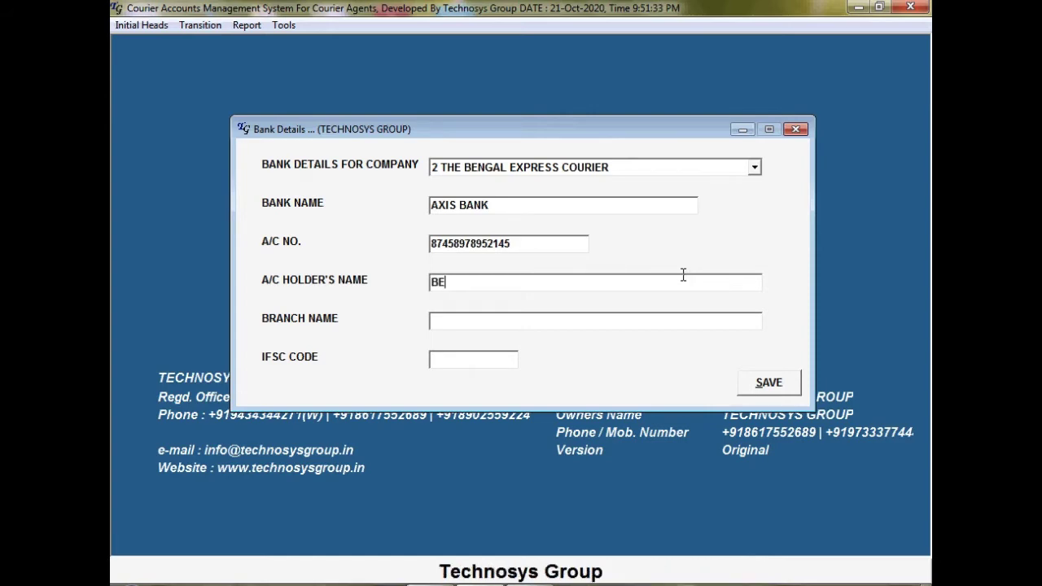
{"action": "type", "text": "NGAL EX"}
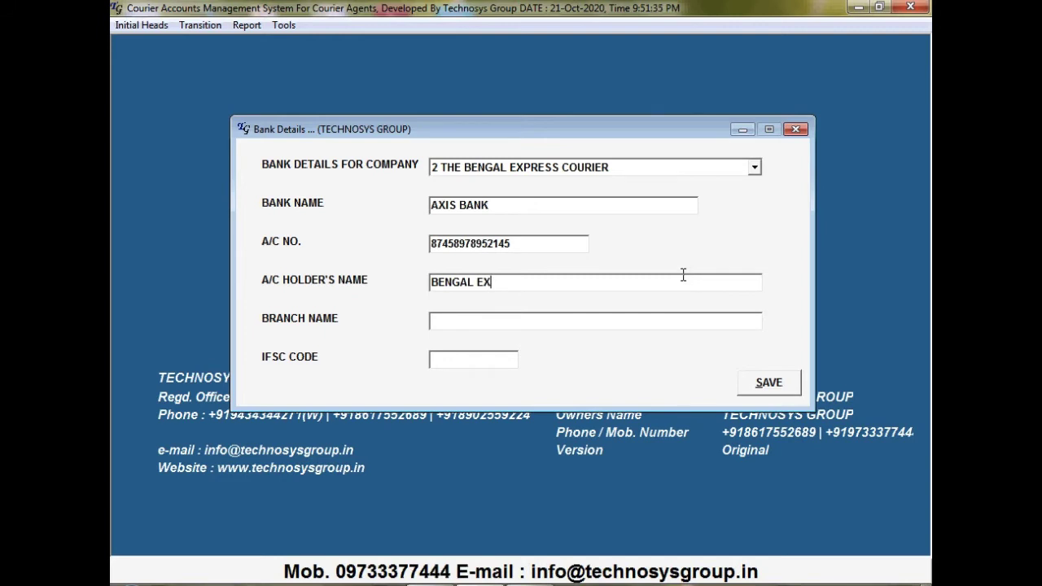
{"action": "type", "text": "PRESS"}
{"action": "key", "text": "Tab"}
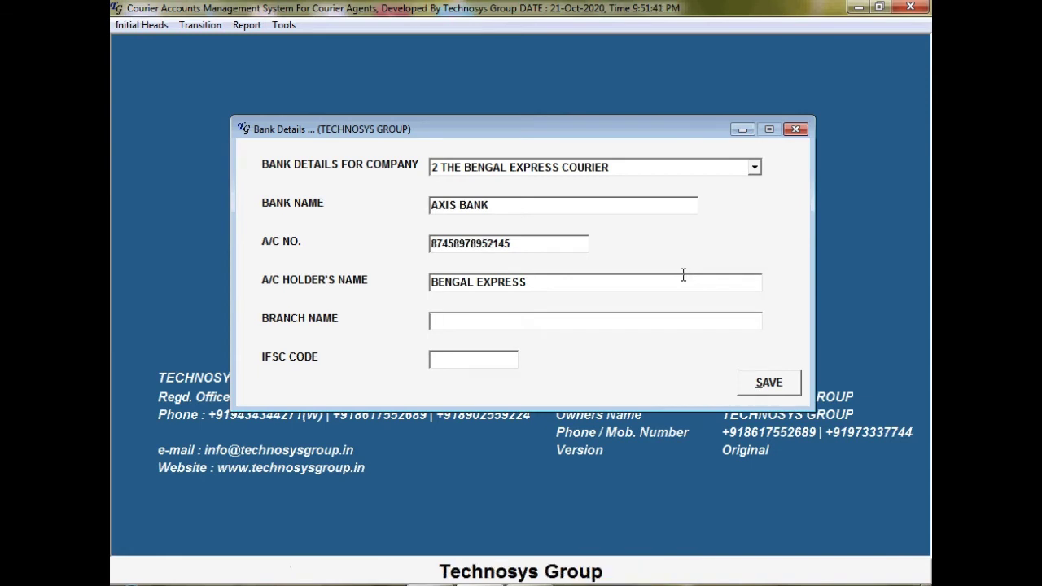
{"action": "type", "text": "N"}
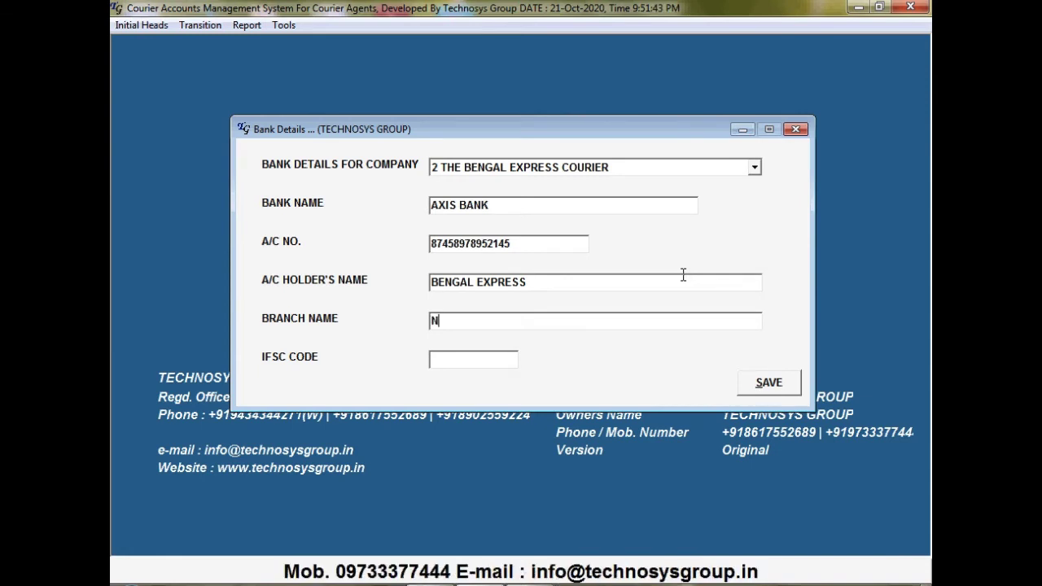
{"action": "type", "text": "IMTA"}
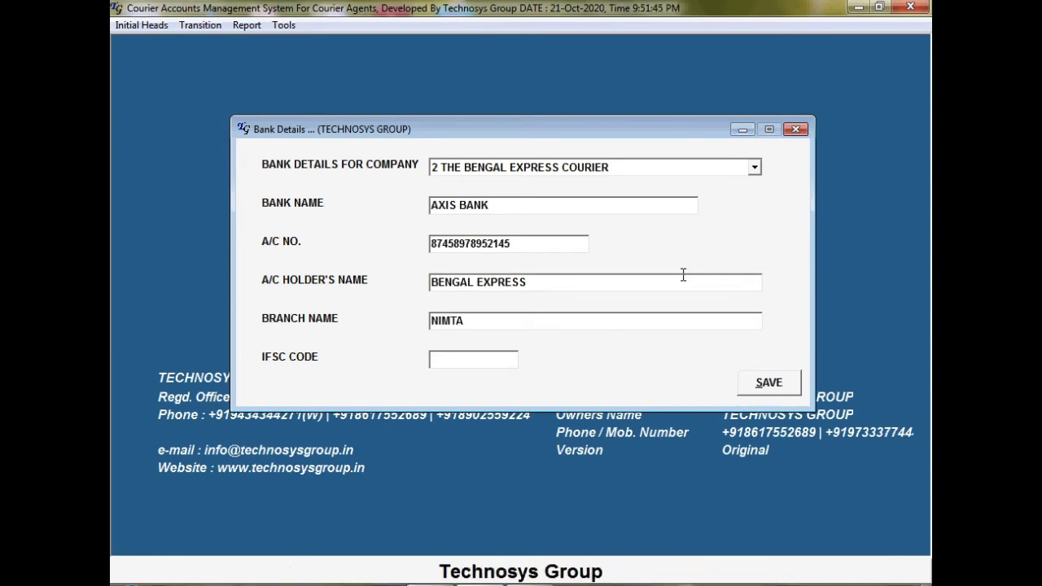
{"action": "type", "text": "UTI"}
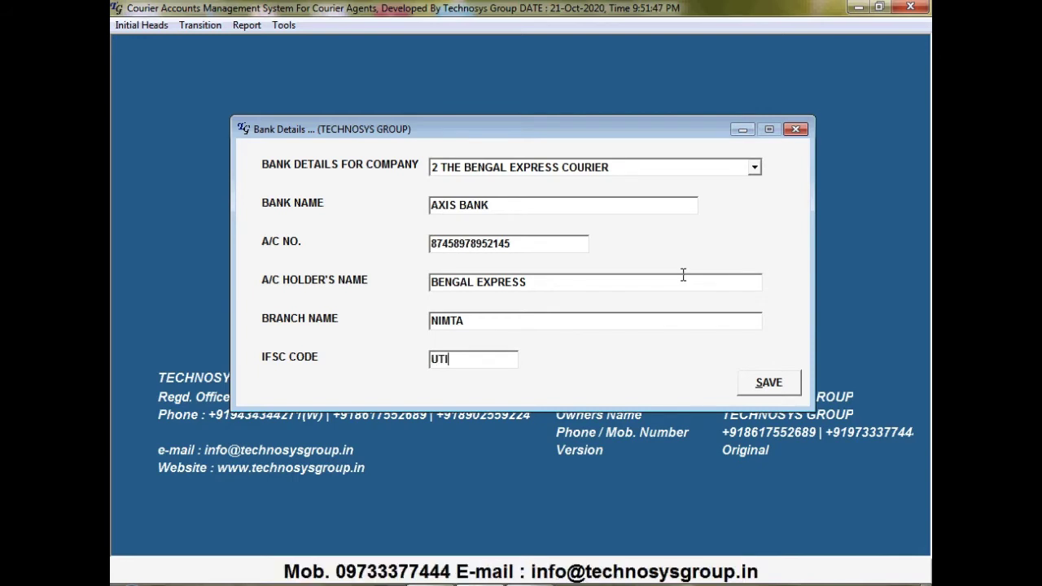
{"action": "type", "text": "B123456"}
{"action": "left_click", "coordinate": [771, 382]}
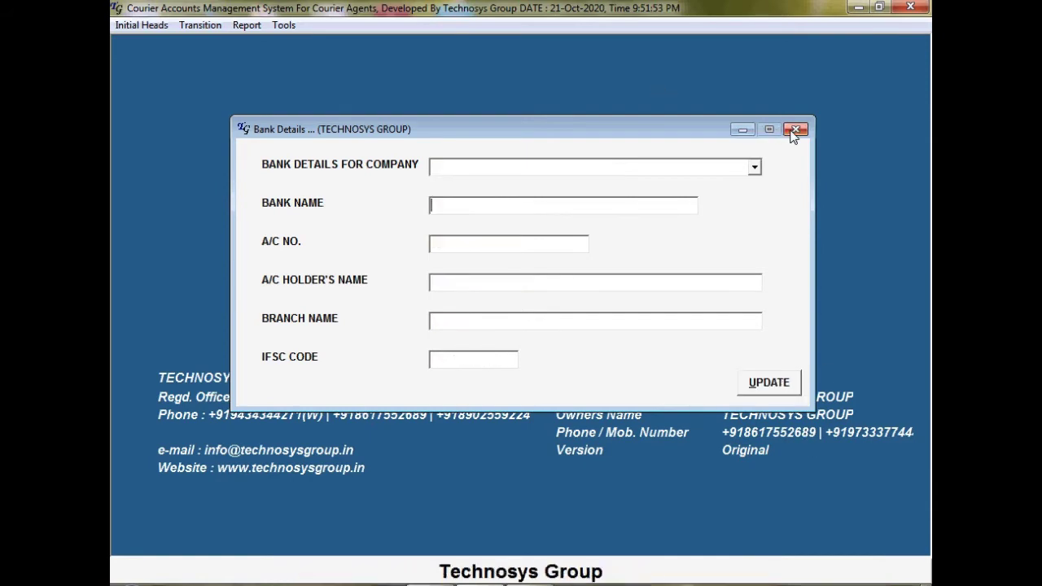
{"action": "left_click", "coordinate": [793, 130]}
Update TECHNOSYS GROUP's invoice number format with financial year start 01-Apr-2020 and save it
{"action": "left_click", "coordinate": [128, 27]}
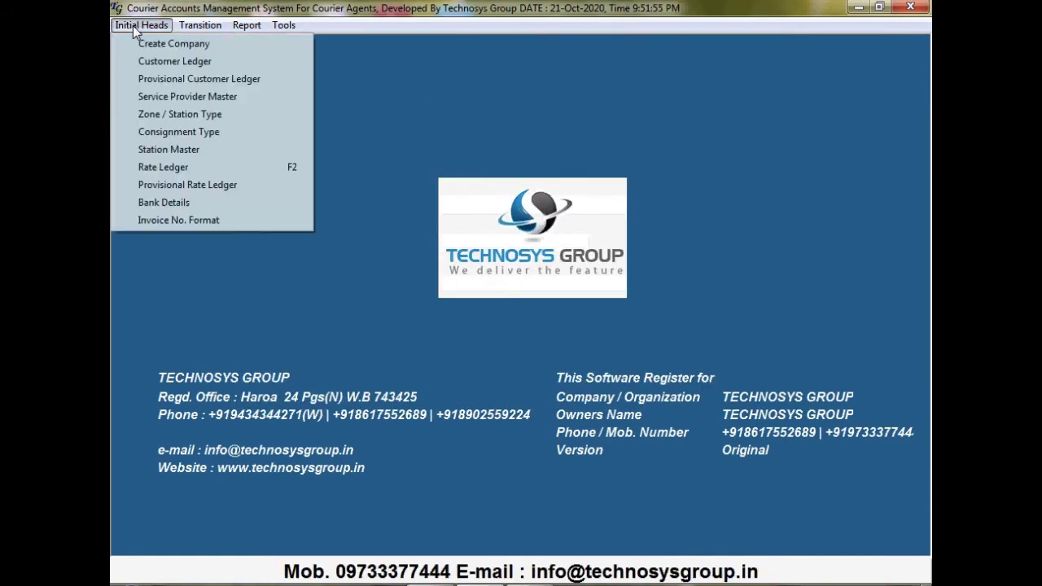
{"action": "left_click", "coordinate": [200, 223]}
{"action": "left_click", "coordinate": [664, 184]}
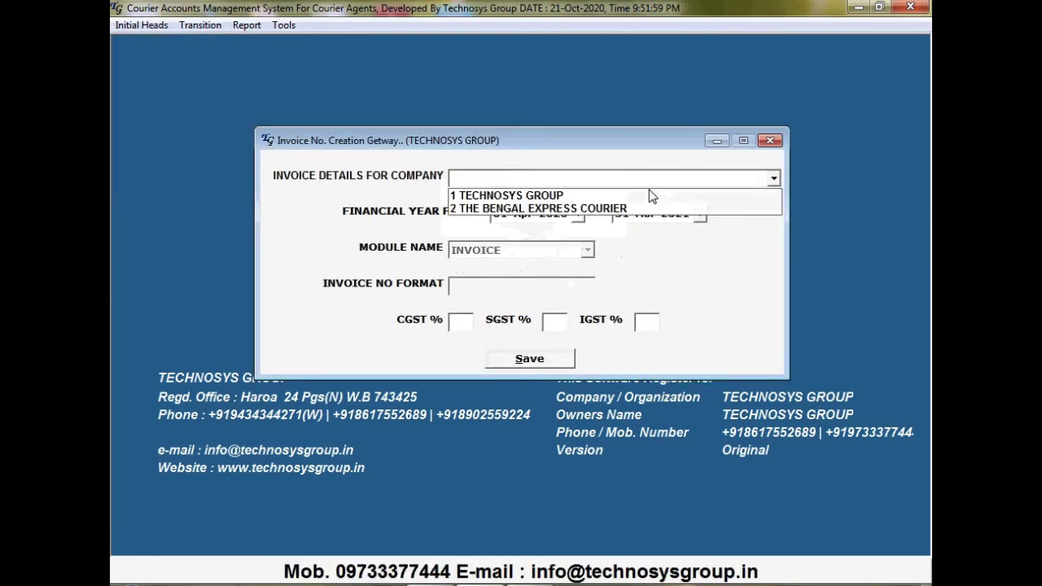
{"action": "left_click", "coordinate": [638, 197]}
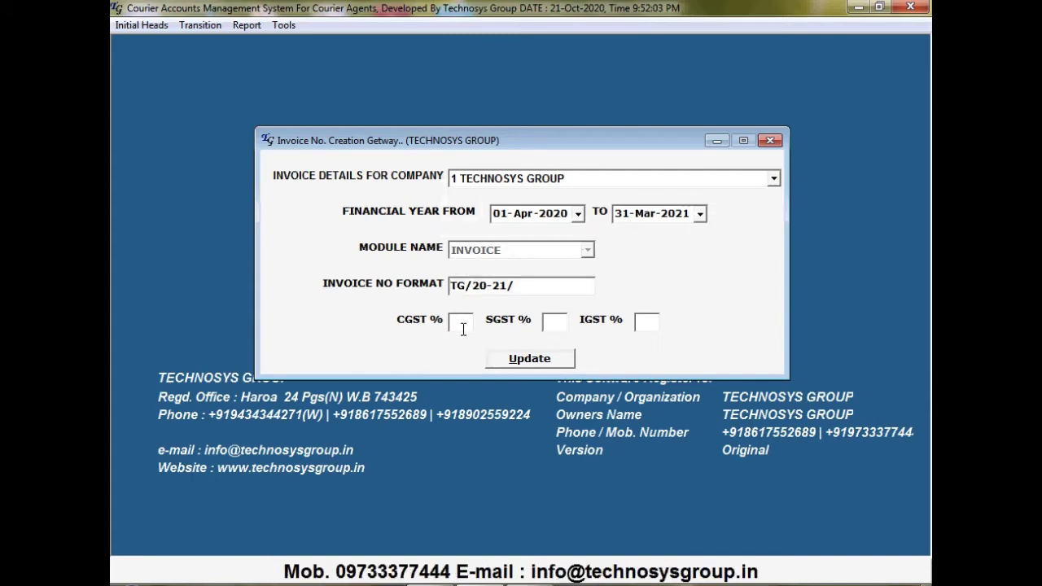
{"action": "key", "text": "Tab"}
{"action": "key", "text": "Tab"}
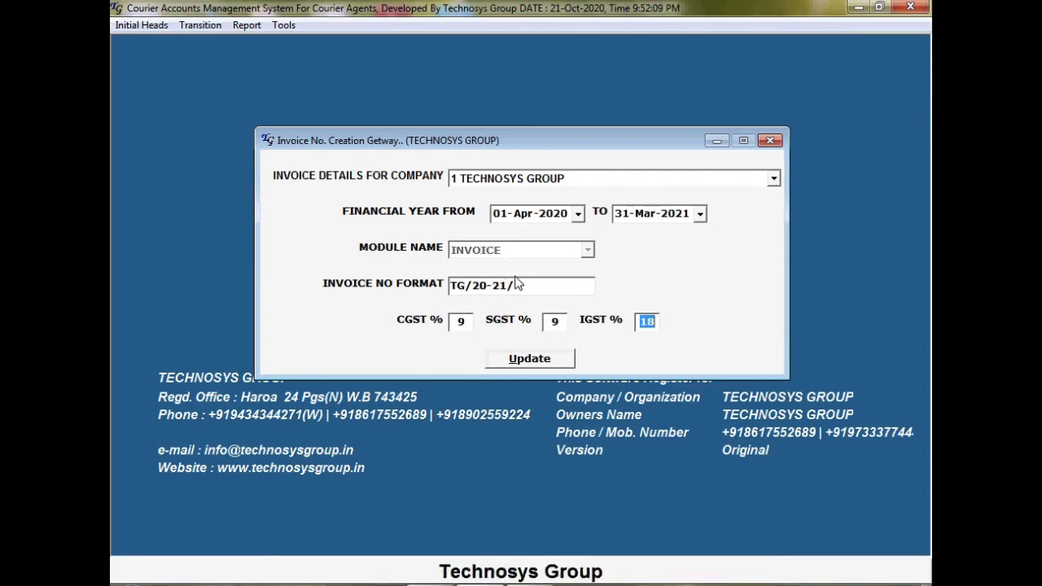
{"action": "left_click", "coordinate": [577, 213]}
{"action": "left_click", "coordinate": [505, 237]}
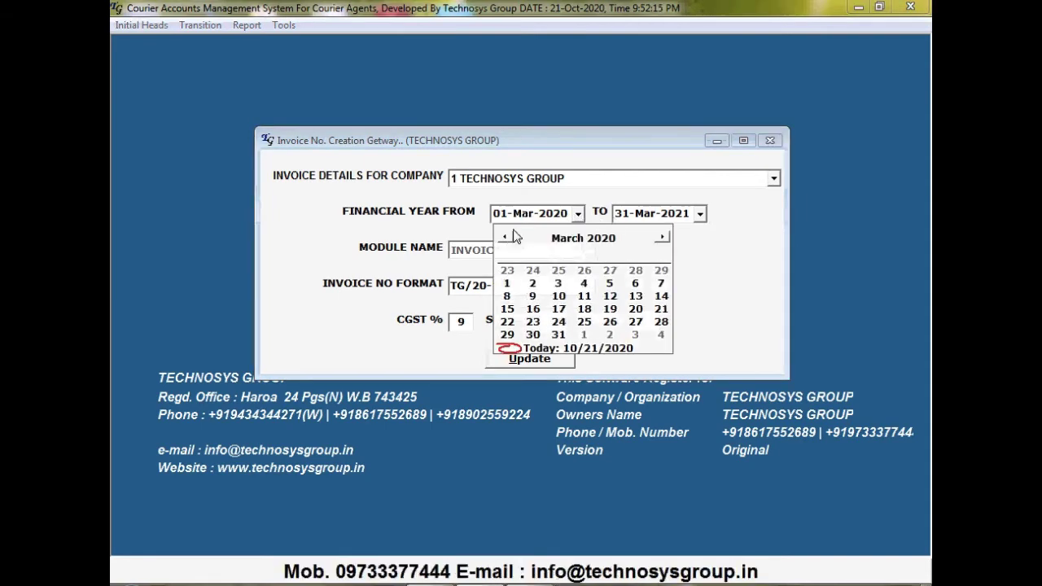
{"action": "left_click", "coordinate": [662, 237]}
{"action": "left_click", "coordinate": [584, 271]}
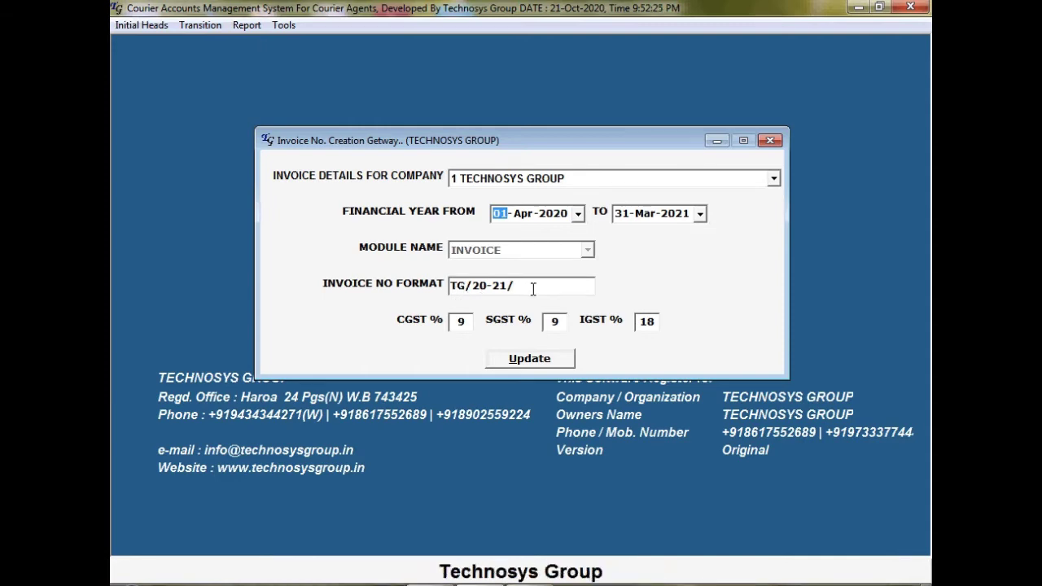
{"action": "left_click", "coordinate": [557, 362]}
{"action": "left_click", "coordinate": [572, 357]}
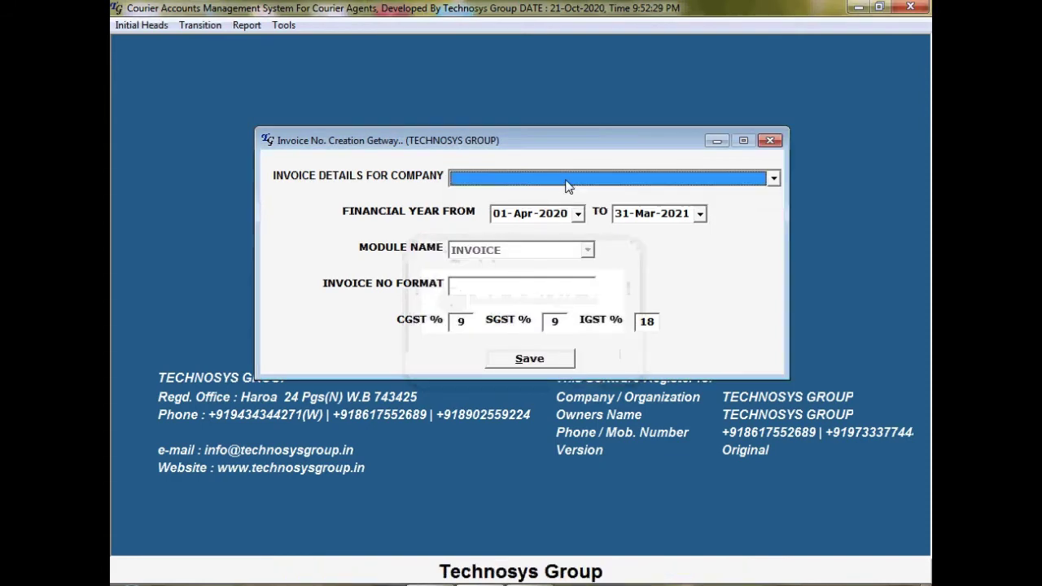
Save THE BENGAL EXPRESS COURIER's BE/2020-21/ invoice format and close the window
{"action": "left_click", "coordinate": [573, 177]}
{"action": "left_click", "coordinate": [574, 179]}
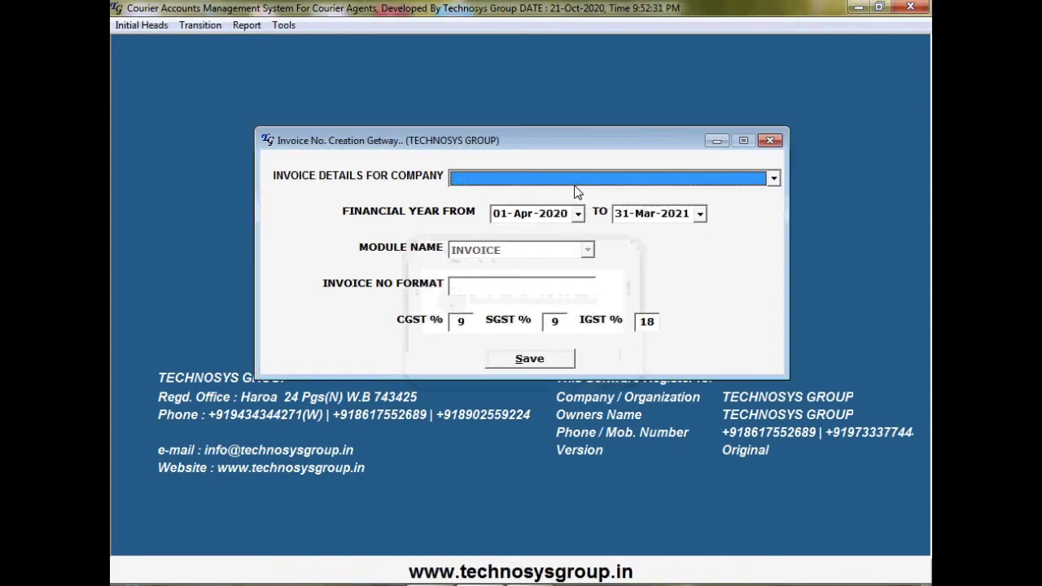
{"action": "left_click", "coordinate": [583, 176]}
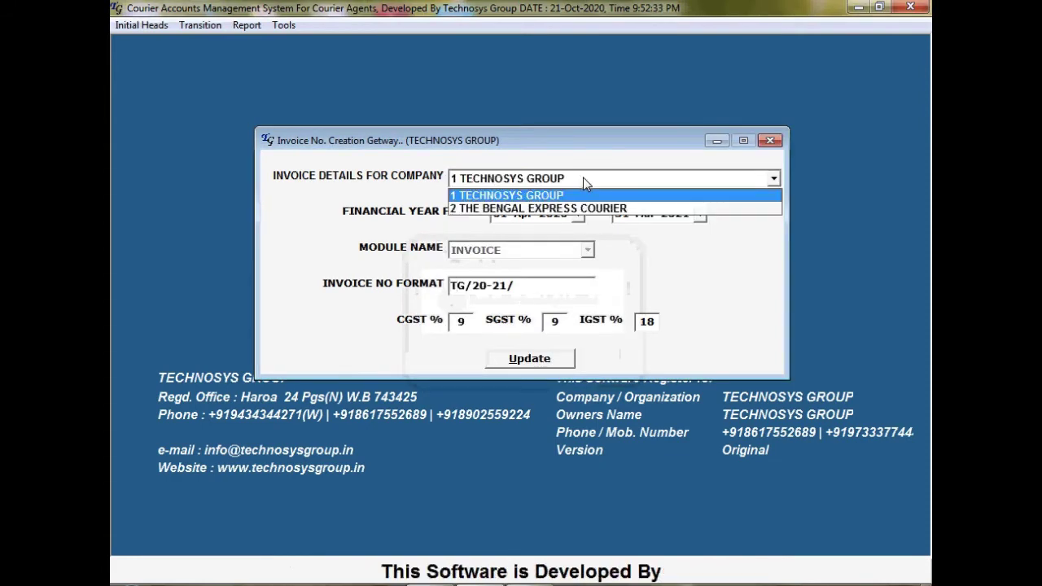
{"action": "left_click", "coordinate": [575, 209]}
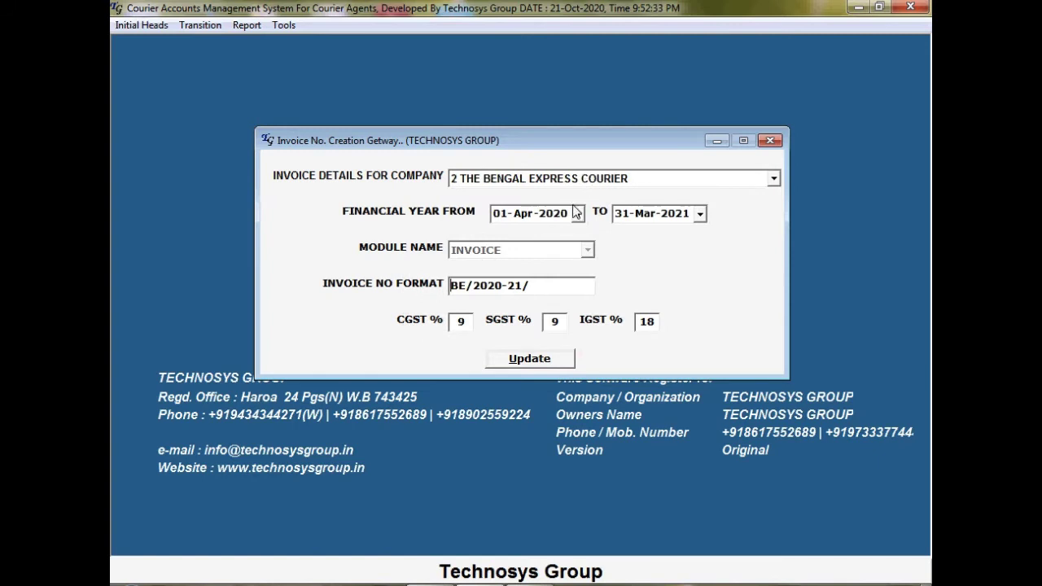
{"action": "left_click", "coordinate": [542, 358]}
{"action": "left_click", "coordinate": [589, 355]}
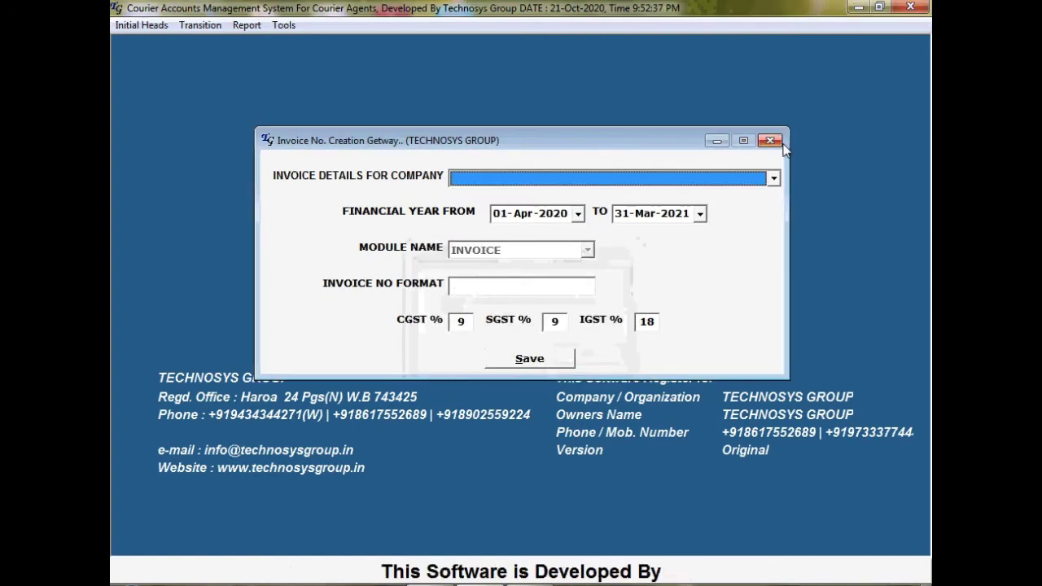
{"action": "left_click", "coordinate": [770, 141]}
Compare the TECHNOSYS GROUP and THE BENGAL EXPRESS COURIER company records in Create Company
{"action": "left_click", "coordinate": [142, 25]}
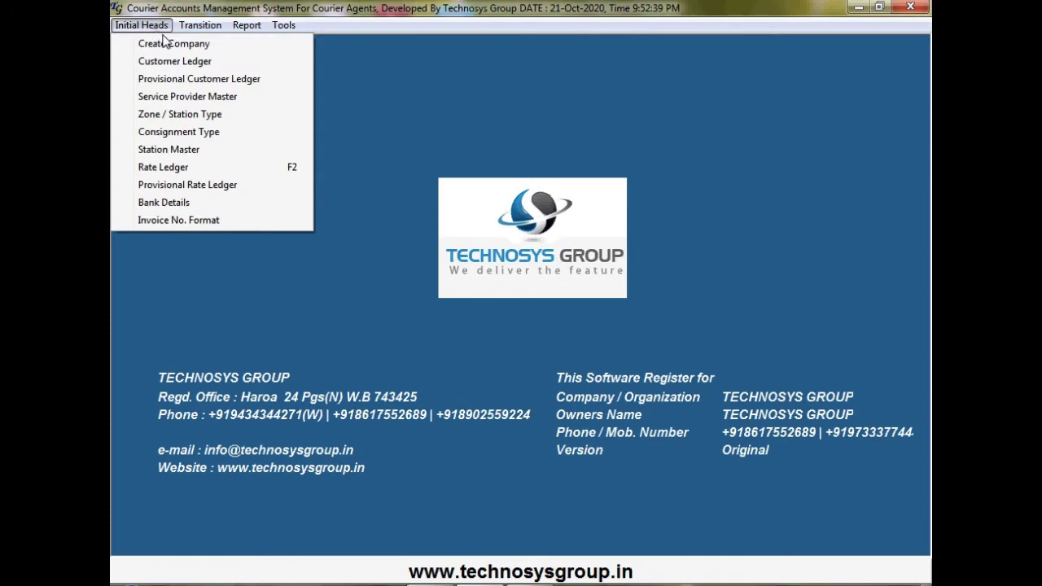
{"action": "left_click", "coordinate": [212, 46]}
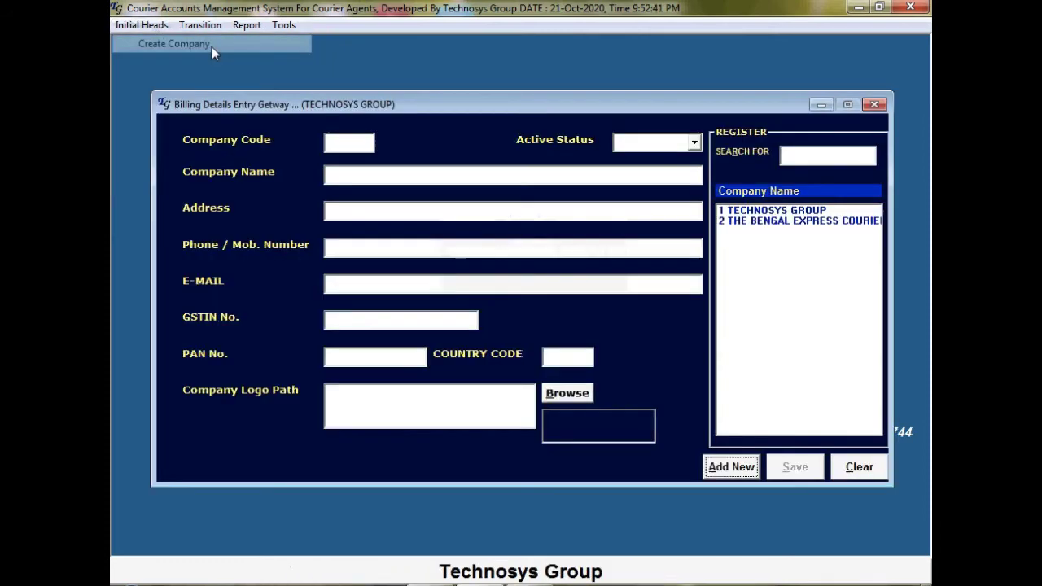
{"action": "double_click", "coordinate": [800, 211]}
{"action": "double_click", "coordinate": [799, 223]}
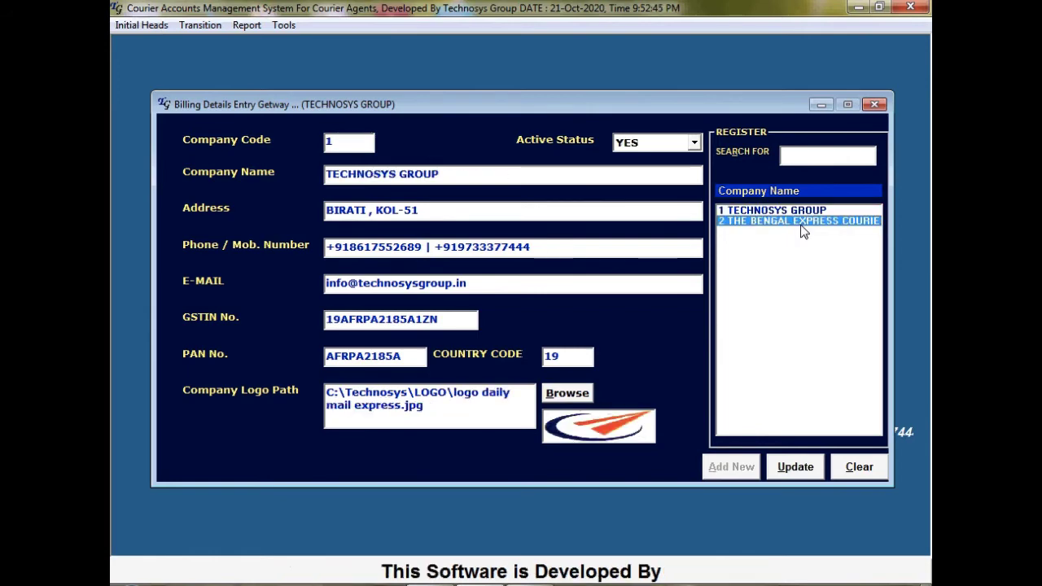
{"action": "double_click", "coordinate": [806, 211]}
{"action": "double_click", "coordinate": [804, 222]}
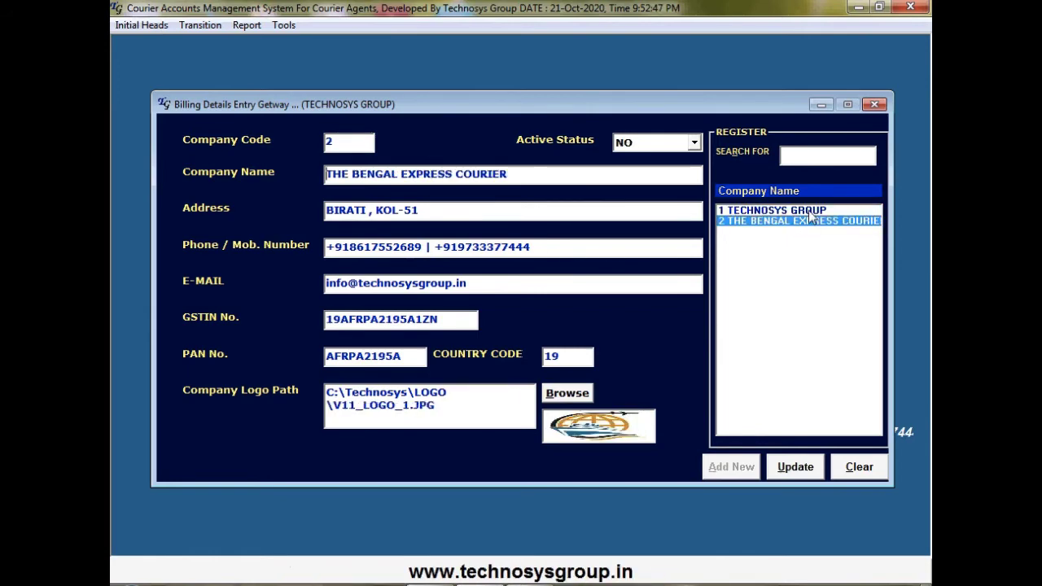
{"action": "double_click", "coordinate": [808, 211]}
{"action": "left_click", "coordinate": [877, 106]}
Review customers ABC INDIA and COMPUGAYAN in the Customer Ledger, then bring up the Service Provider Master
{"action": "left_click", "coordinate": [154, 27]}
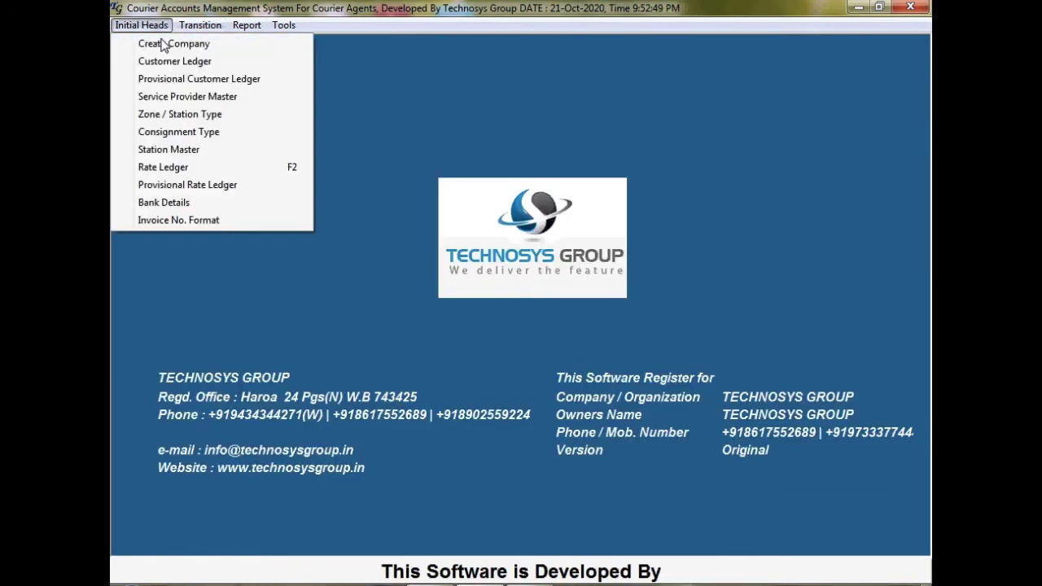
{"action": "left_click", "coordinate": [168, 66]}
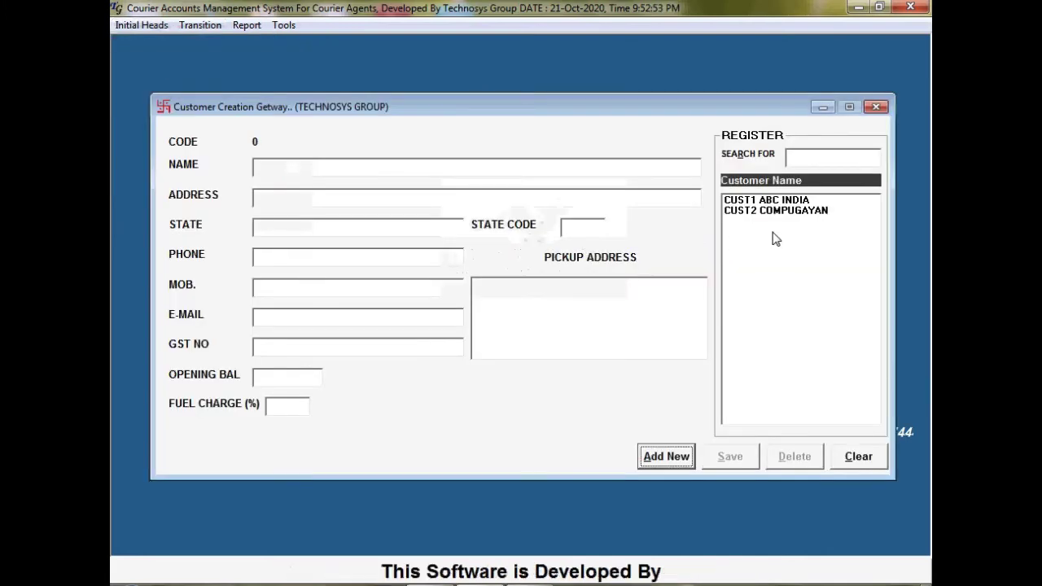
{"action": "double_click", "coordinate": [794, 203]}
{"action": "double_click", "coordinate": [795, 211]}
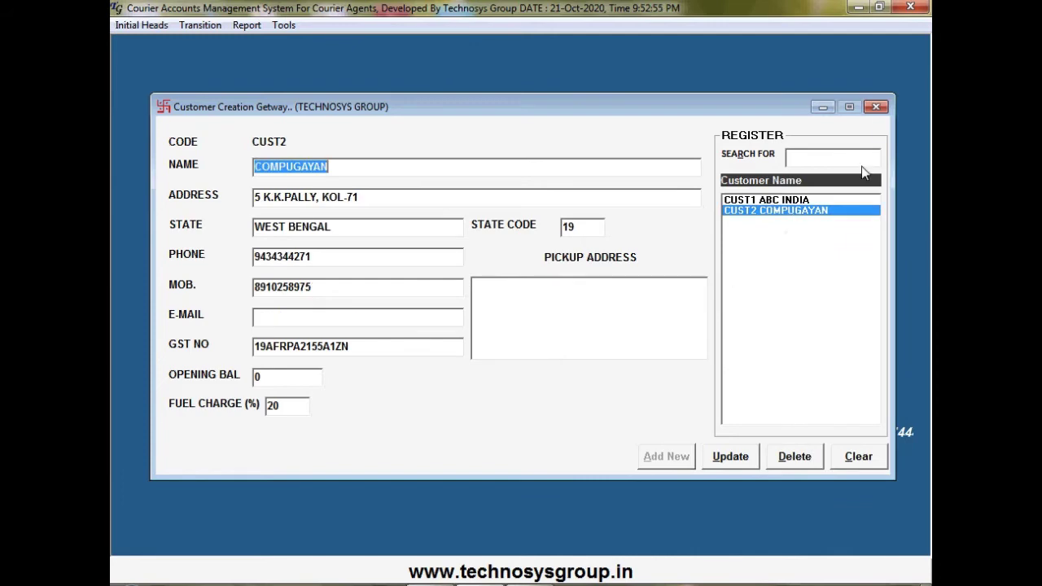
{"action": "left_click", "coordinate": [875, 107]}
{"action": "left_click", "coordinate": [144, 25]}
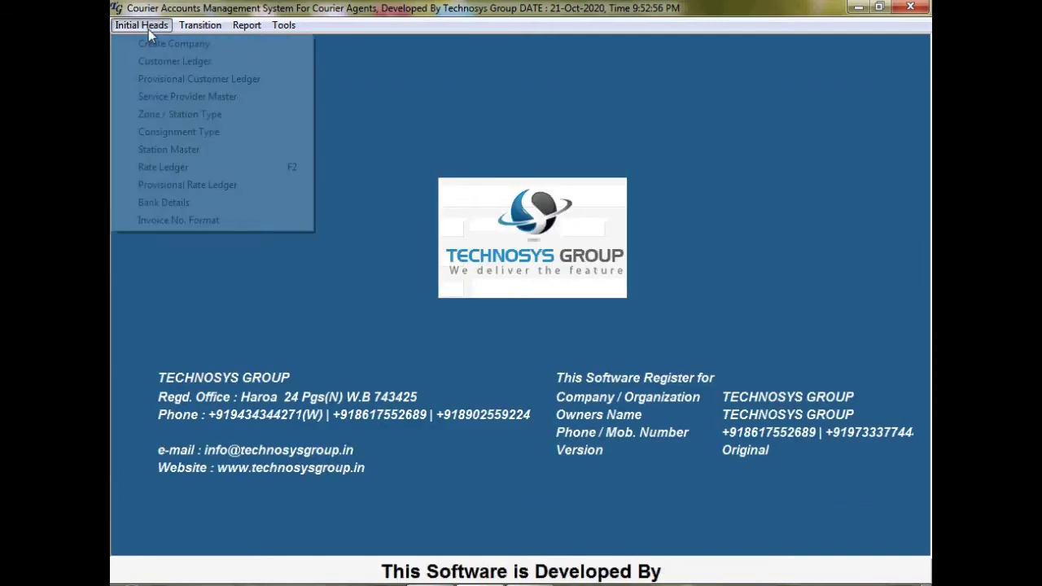
{"action": "left_click", "coordinate": [177, 96]}
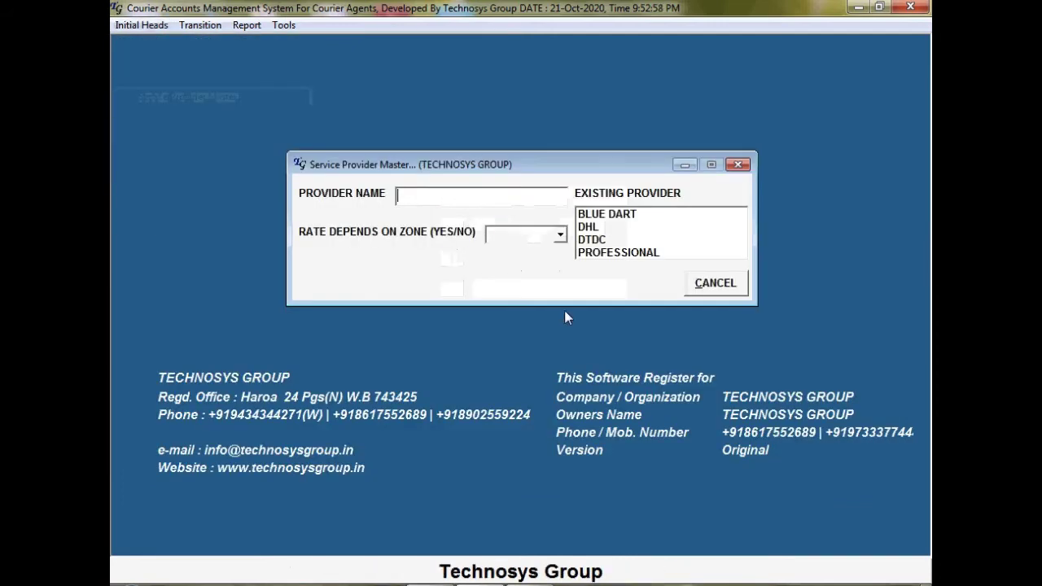
View the BLUE DART, DHL, DTDC and PROFESSIONAL provider settings, then close the Service Provider Master
{"action": "left_click", "coordinate": [610, 214]}
{"action": "left_click", "coordinate": [608, 228]}
{"action": "left_click", "coordinate": [601, 240]}
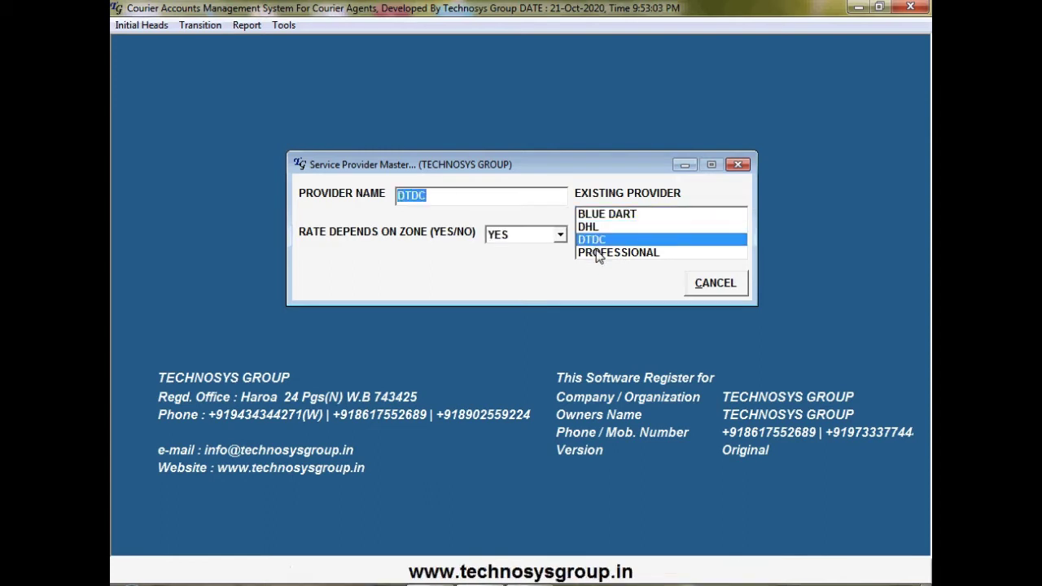
{"action": "left_click", "coordinate": [599, 254]}
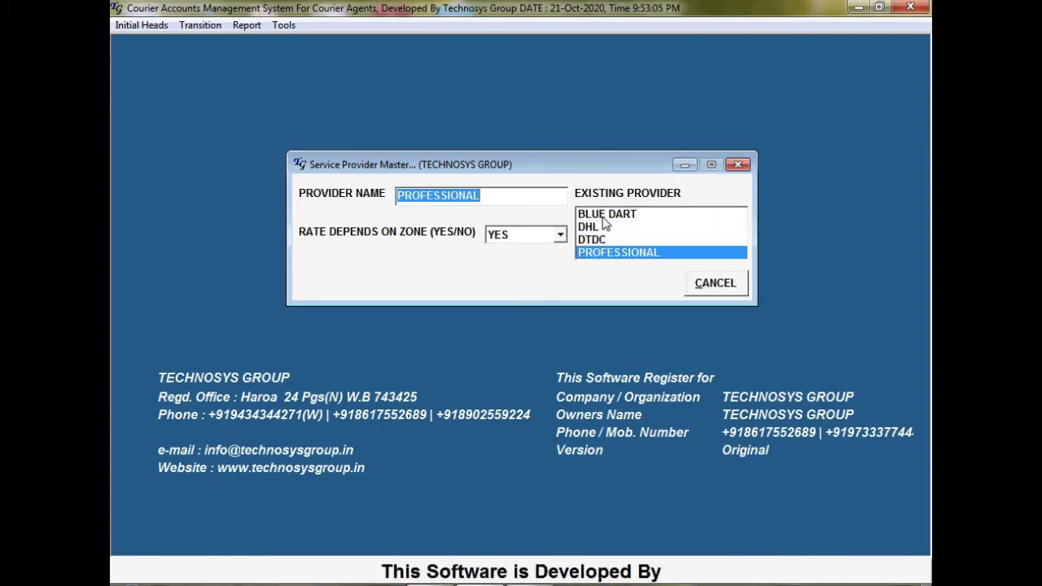
{"action": "left_click", "coordinate": [603, 216]}
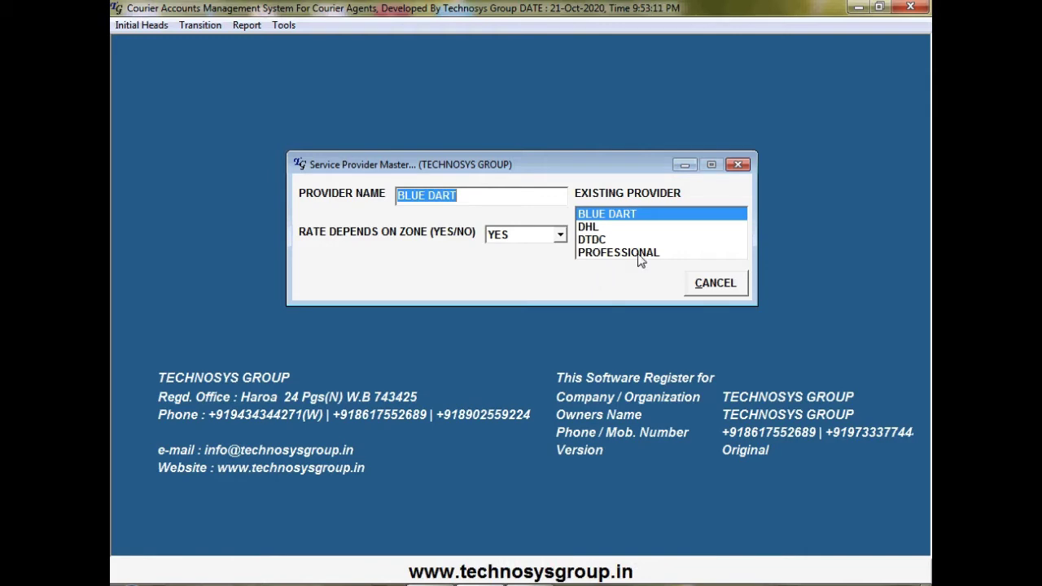
{"action": "left_click", "coordinate": [737, 165]}
Look through the Courier Zone list from ODA LOCATION to REMOTE LOCATION and close it
{"action": "left_click", "coordinate": [162, 27]}
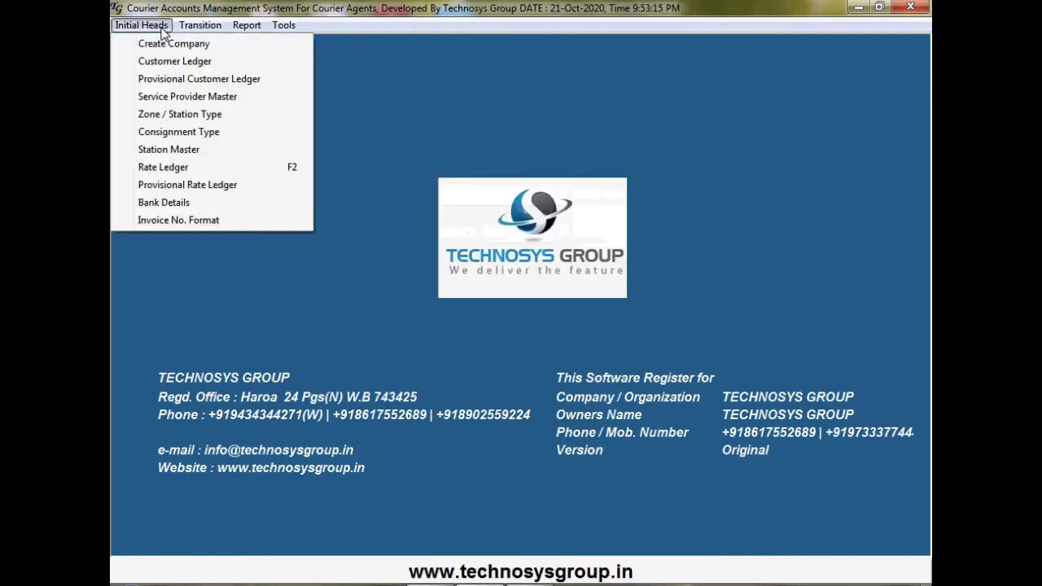
{"action": "left_click", "coordinate": [174, 119]}
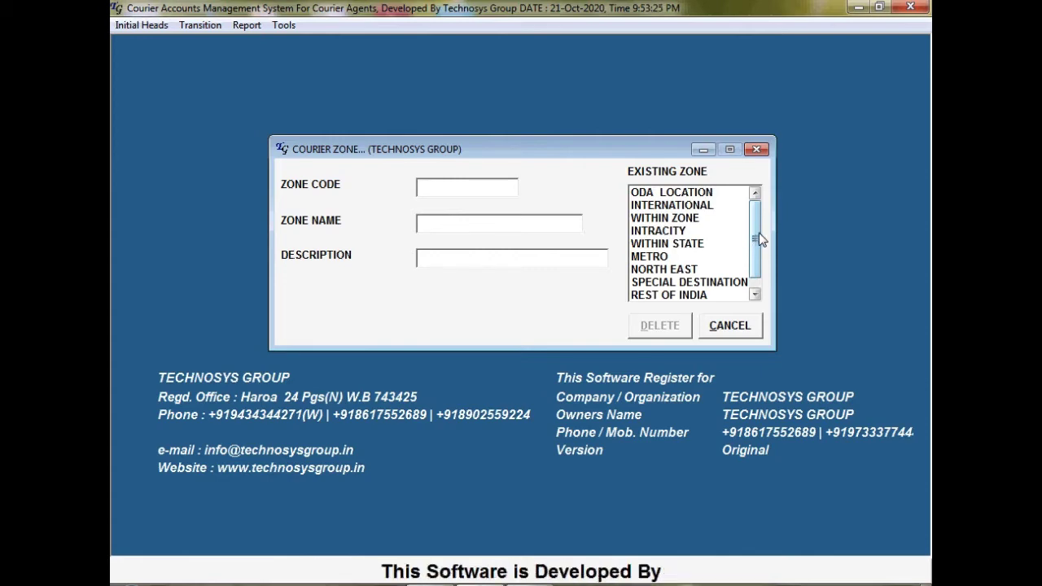
{"action": "mouse_move", "coordinate": [759, 238]}
{"action": "left_mouse_down"}
{"action": "mouse_move", "coordinate": [762, 253]}
{"action": "mouse_move", "coordinate": [763, 236]}
{"action": "left_mouse_up"}
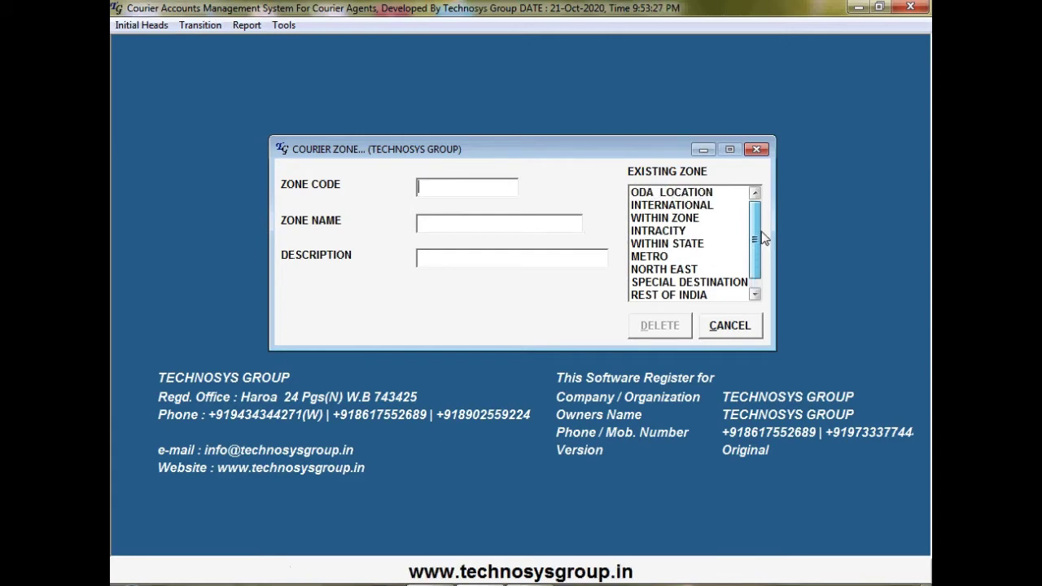
{"action": "left_click", "coordinate": [757, 152]}
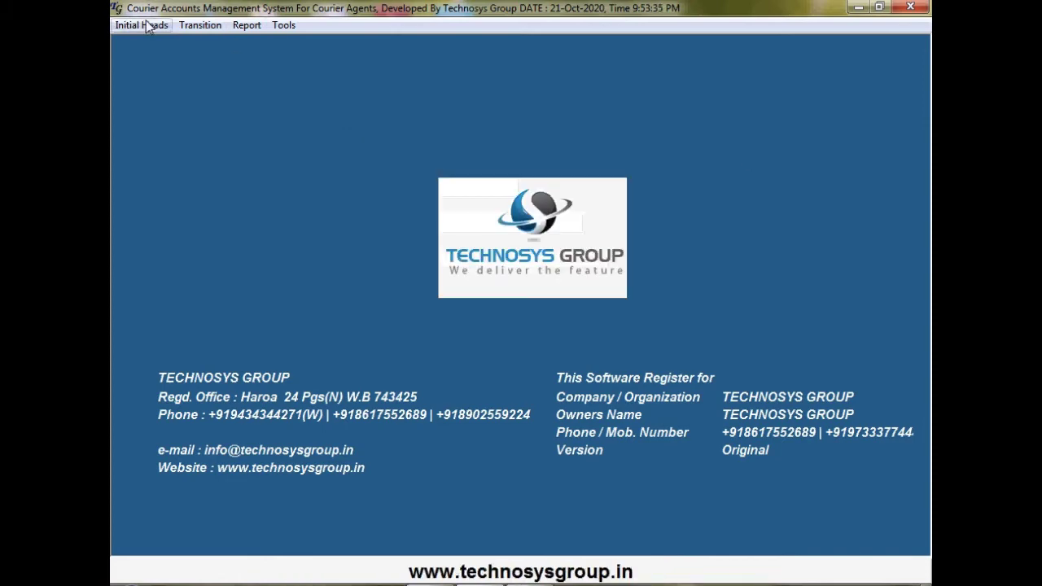
{"action": "left_click", "coordinate": [152, 29]}
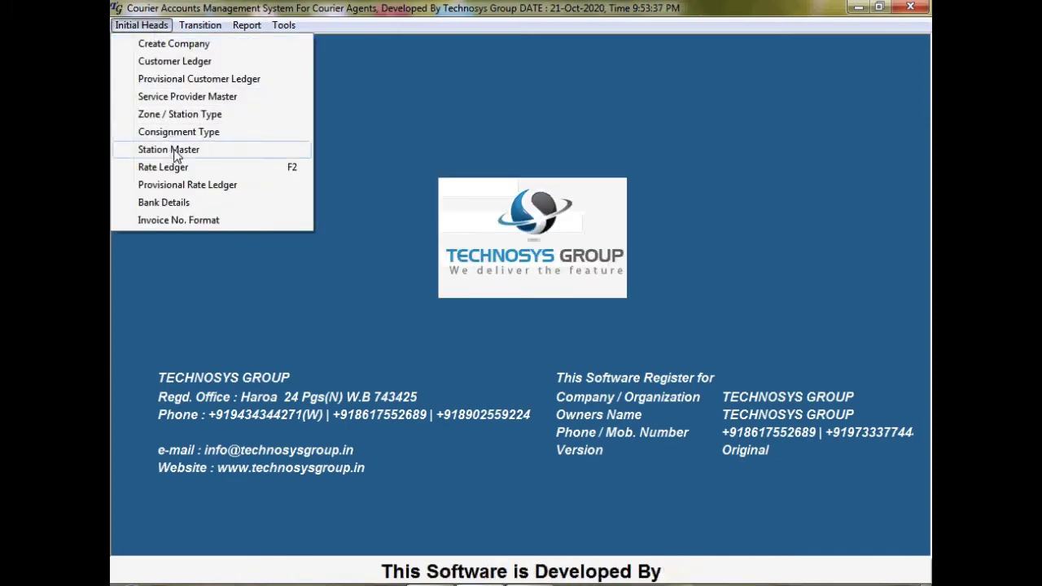
{"action": "left_click", "coordinate": [212, 137]}
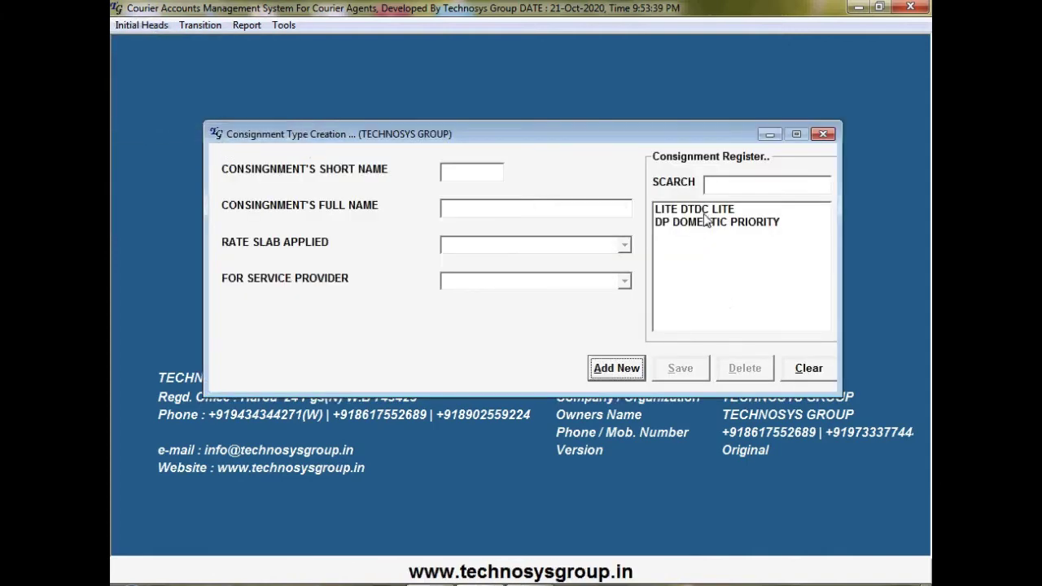
{"action": "left_click", "coordinate": [708, 211]}
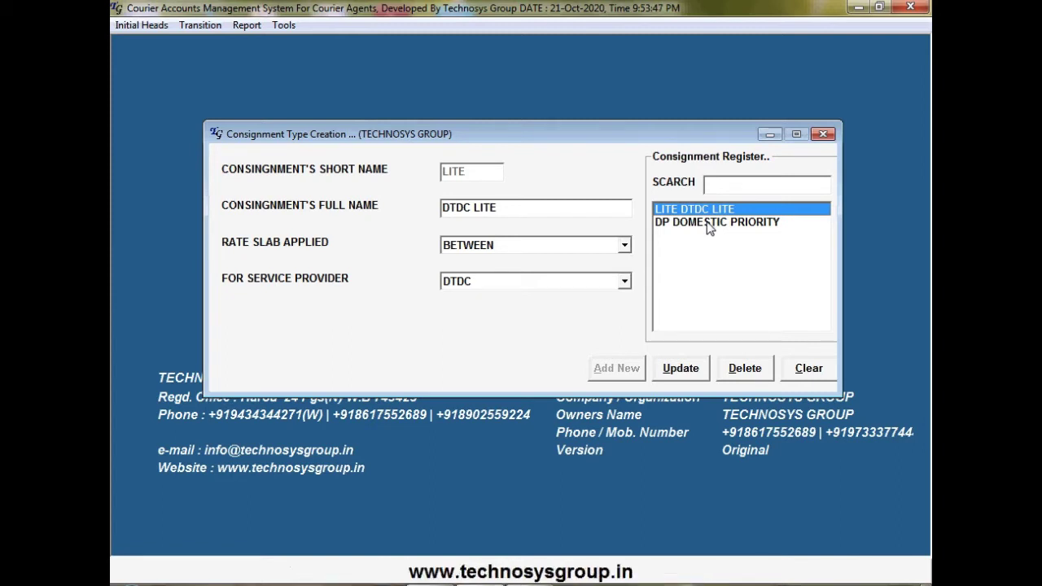
{"action": "left_click", "coordinate": [626, 247]}
{"action": "left_click", "coordinate": [627, 246]}
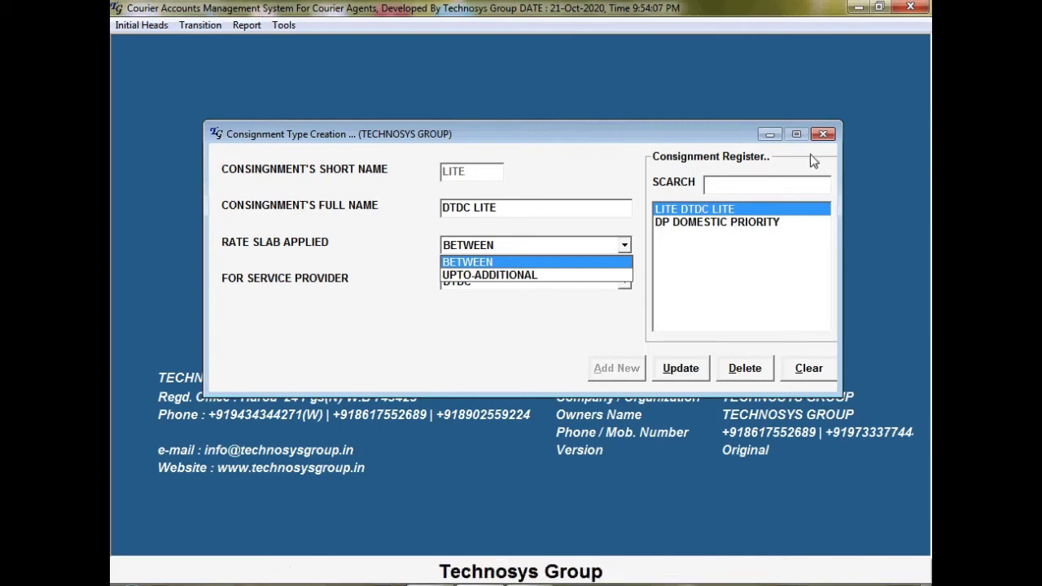
{"action": "left_click", "coordinate": [822, 135]}
{"action": "key", "text": "Escape"}
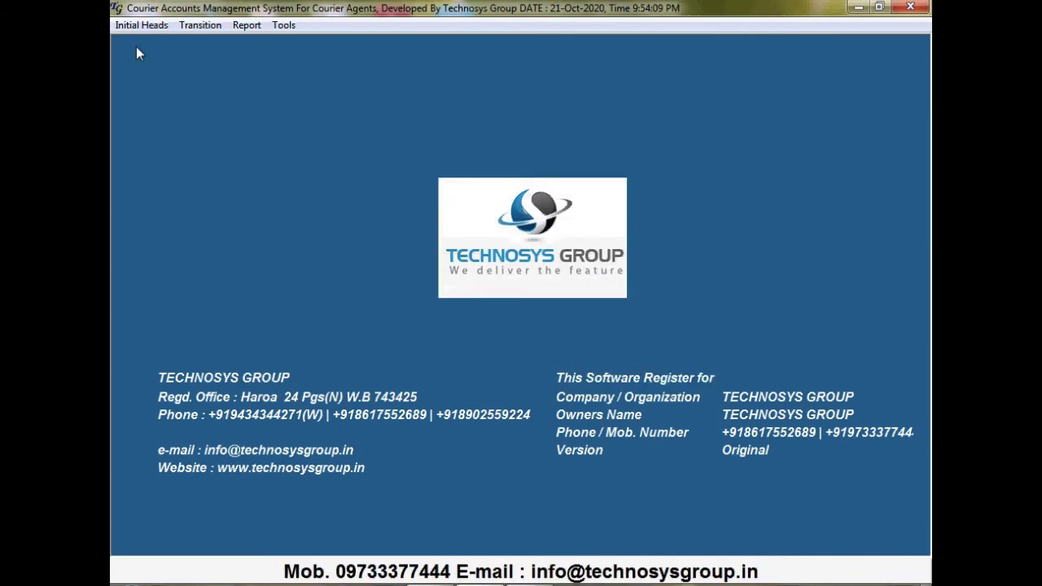
Check the bank details for TECHNOSYS GROUP and THE BENGAL EXPRESS COURIER, then close them
{"action": "left_click", "coordinate": [140, 25]}
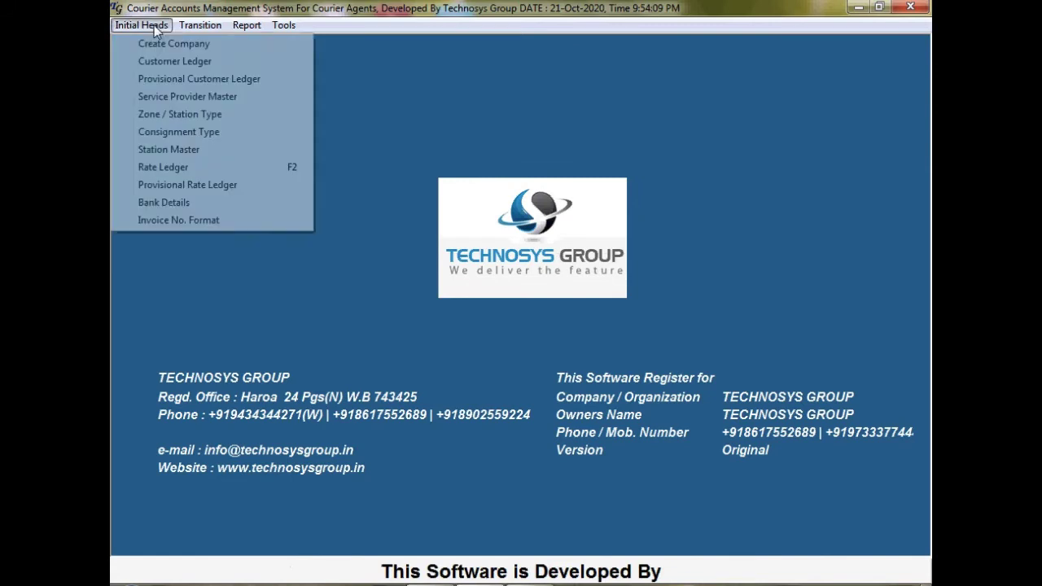
{"action": "left_click", "coordinate": [174, 202]}
{"action": "left_click", "coordinate": [551, 168]}
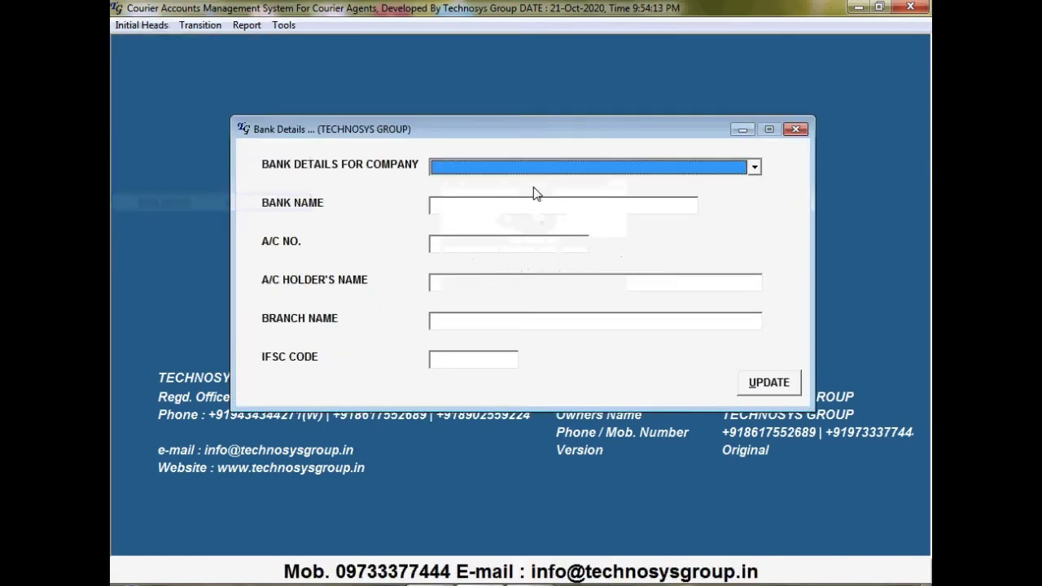
{"action": "key", "text": "Down"}
{"action": "left_click", "coordinate": [548, 168]}
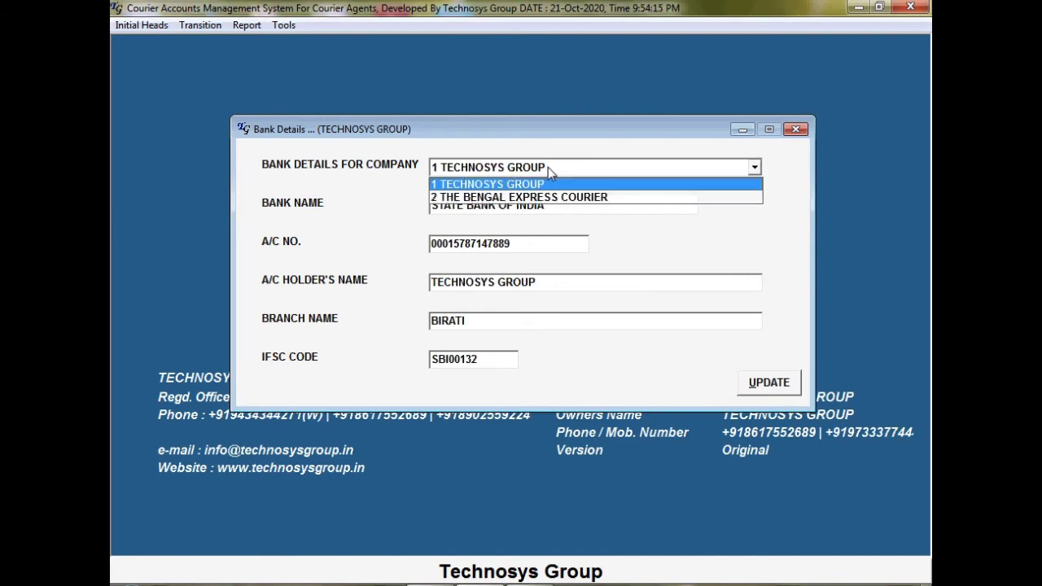
{"action": "key", "text": "Down"}
{"action": "left_click", "coordinate": [795, 128]}
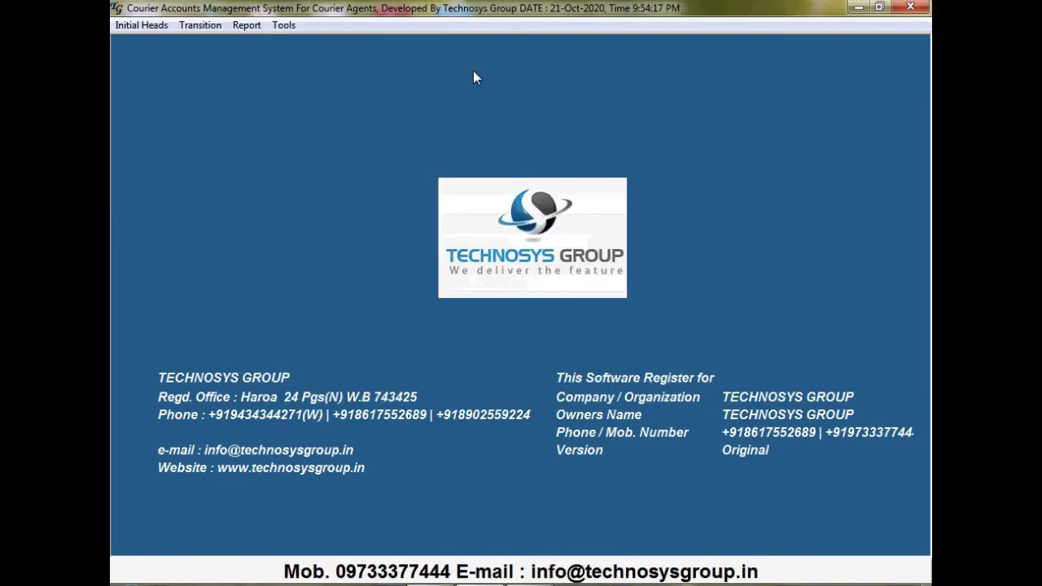
View TECHNOSYS GROUP's invoice number format, then close the settings
{"action": "left_click", "coordinate": [141, 26]}
{"action": "left_click", "coordinate": [178, 220]}
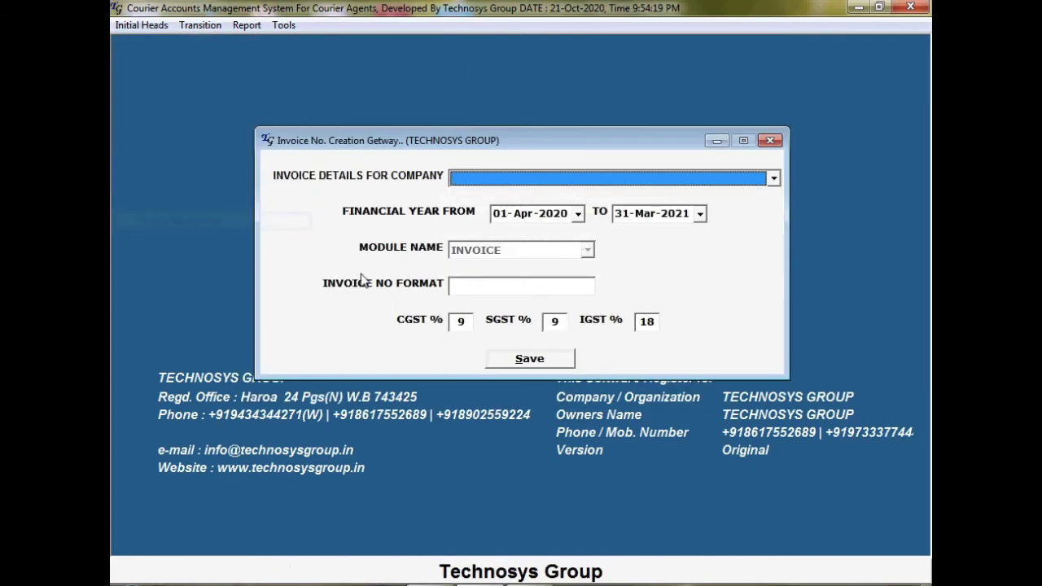
{"action": "left_click", "coordinate": [728, 178]}
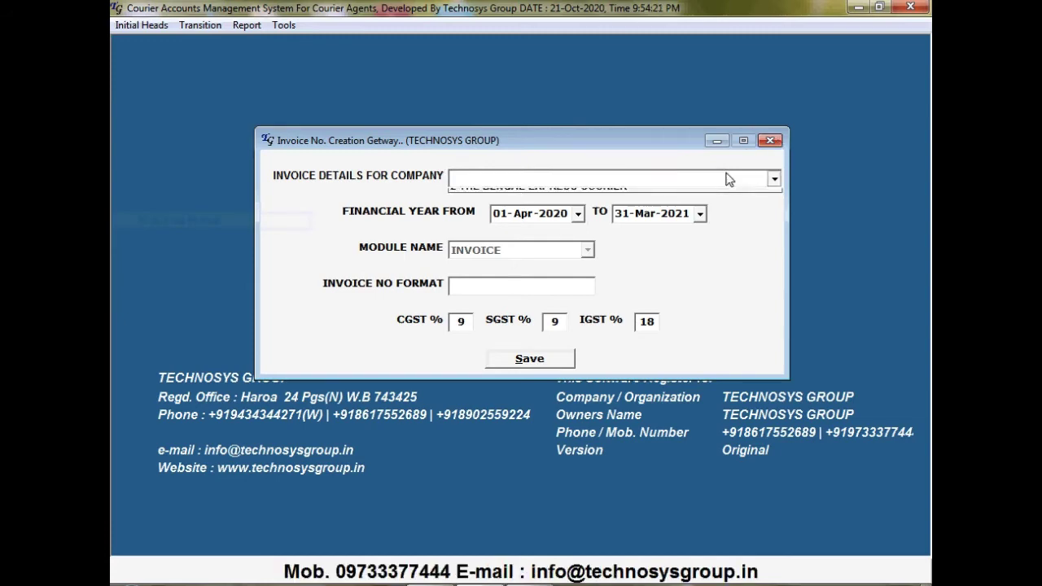
{"action": "left_click", "coordinate": [736, 196]}
{"action": "left_click", "coordinate": [770, 141]}
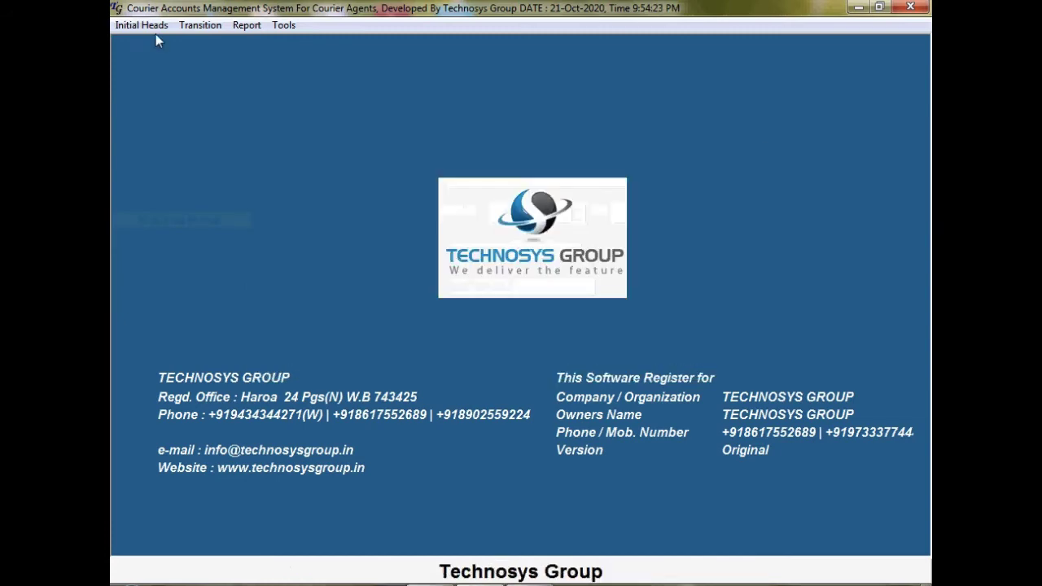
{"action": "left_click", "coordinate": [163, 25]}
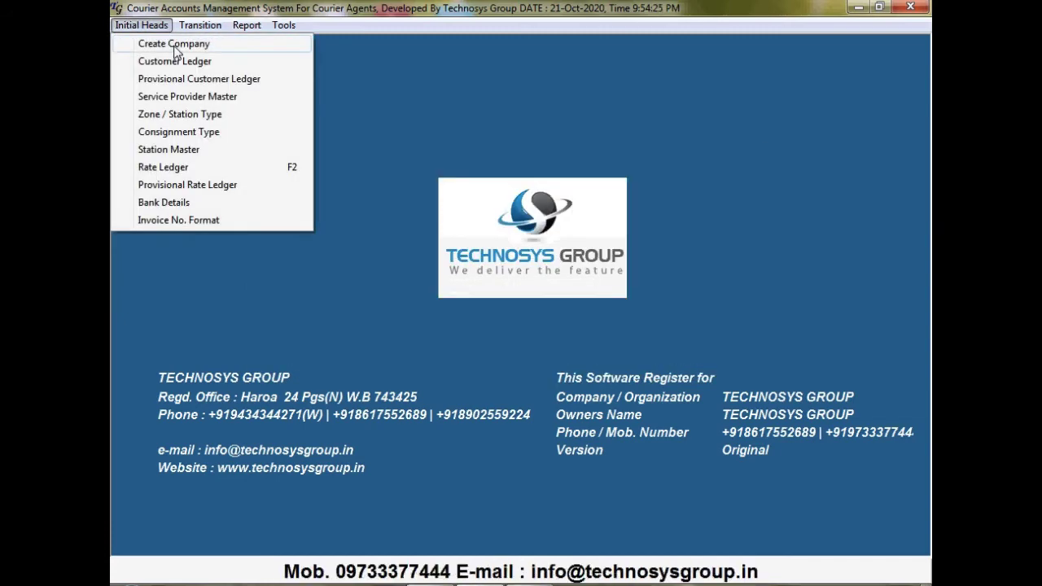
Look up provisional customer CUST3 XYZ in the Provisional Customer Ledger
{"action": "left_click", "coordinate": [229, 83]}
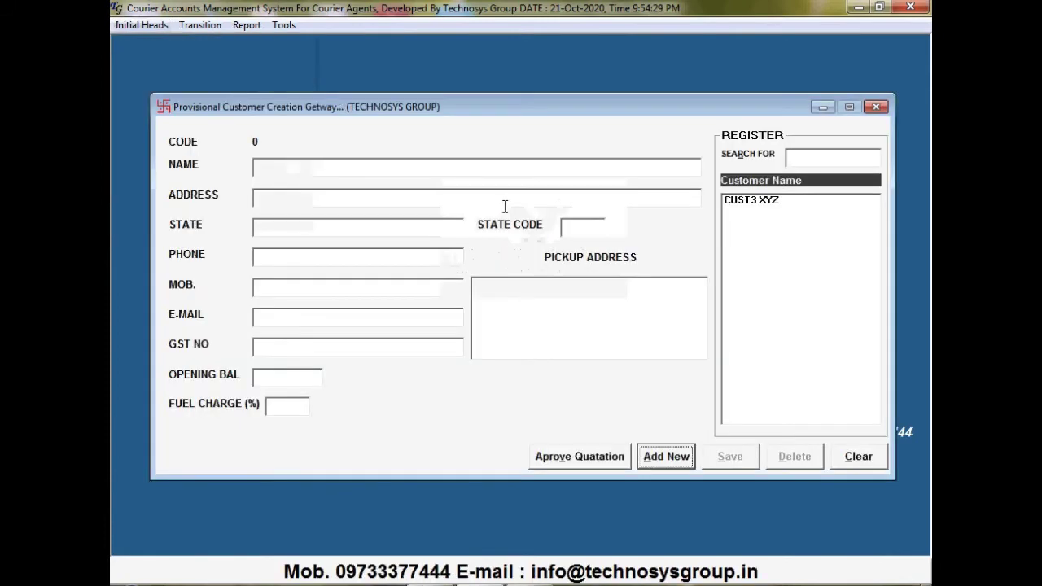
{"action": "left_click", "coordinate": [779, 203]}
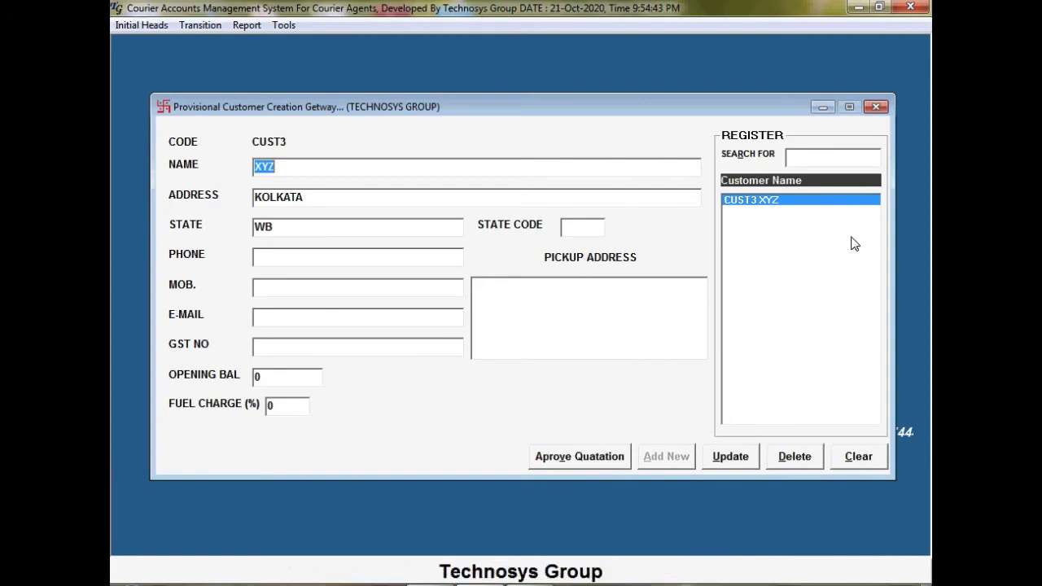
{"action": "left_click", "coordinate": [875, 108]}
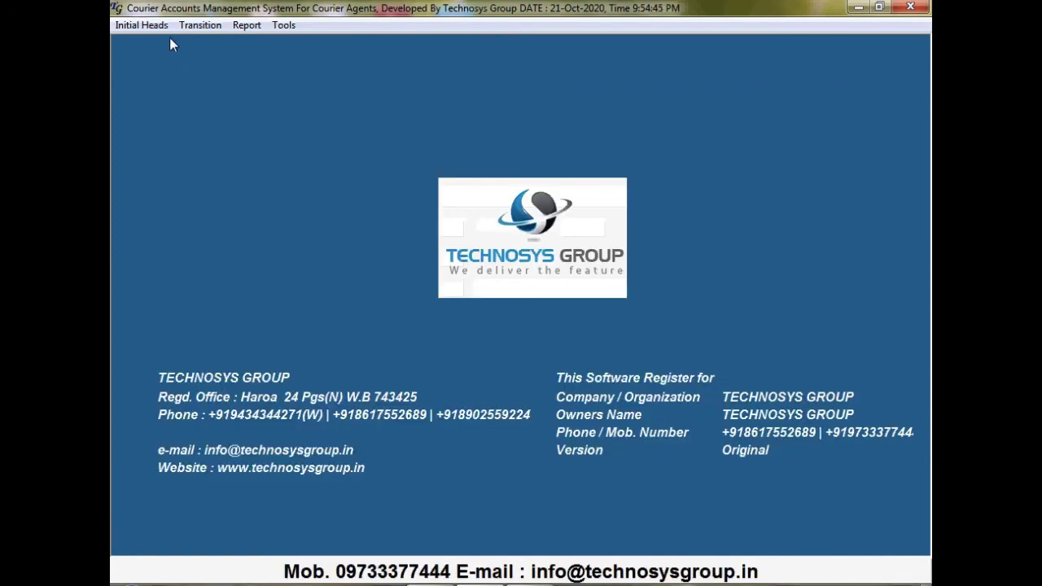
Load customer XYZ's eight DTDC and BLUE DART quotation rates in the Rate Ledger, then close it
{"action": "left_click", "coordinate": [140, 25]}
{"action": "left_click", "coordinate": [163, 168]}
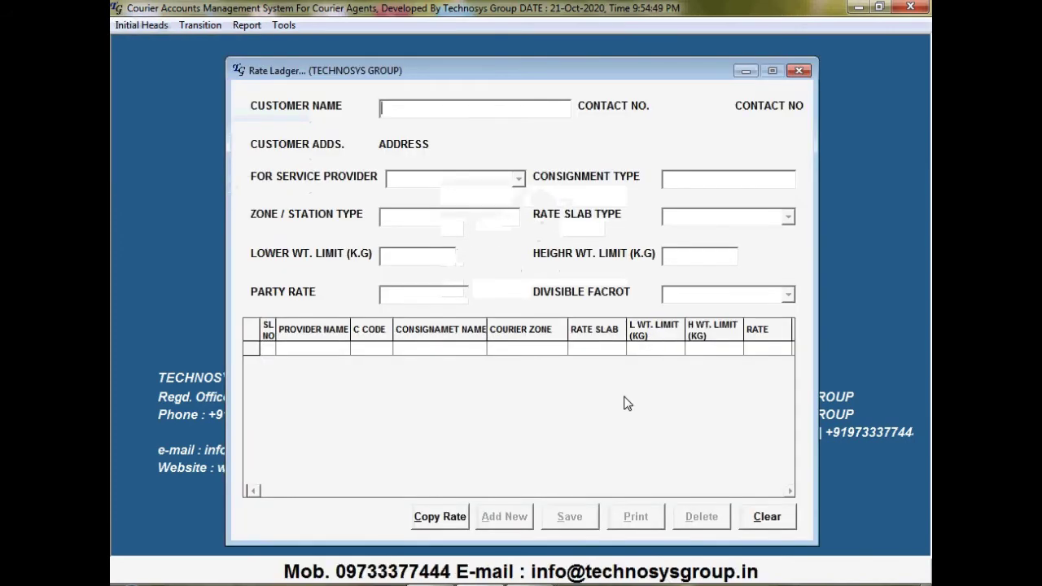
{"action": "type", "text": "XYZ"}
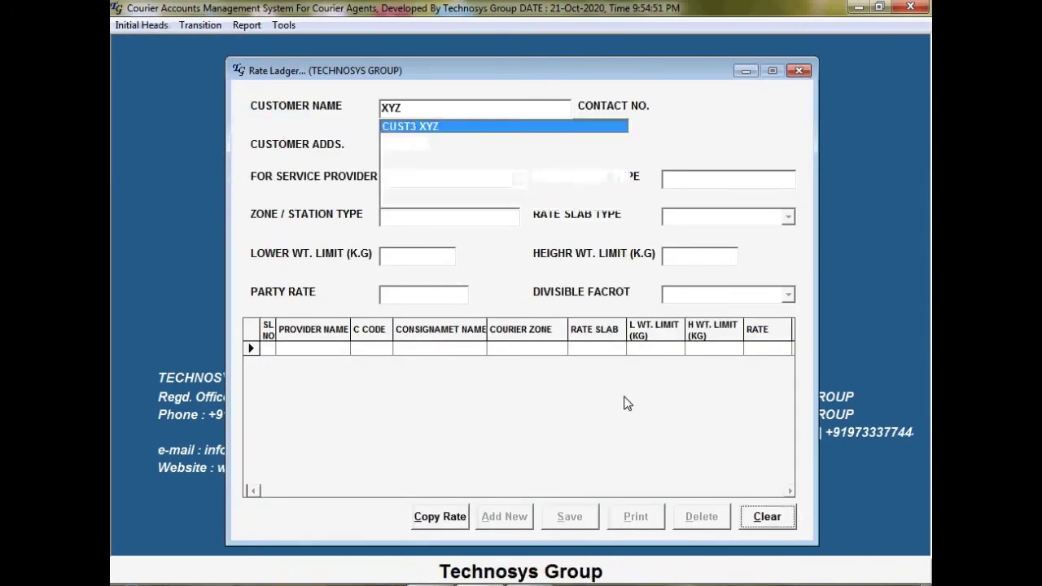
{"action": "key", "text": "Return"}
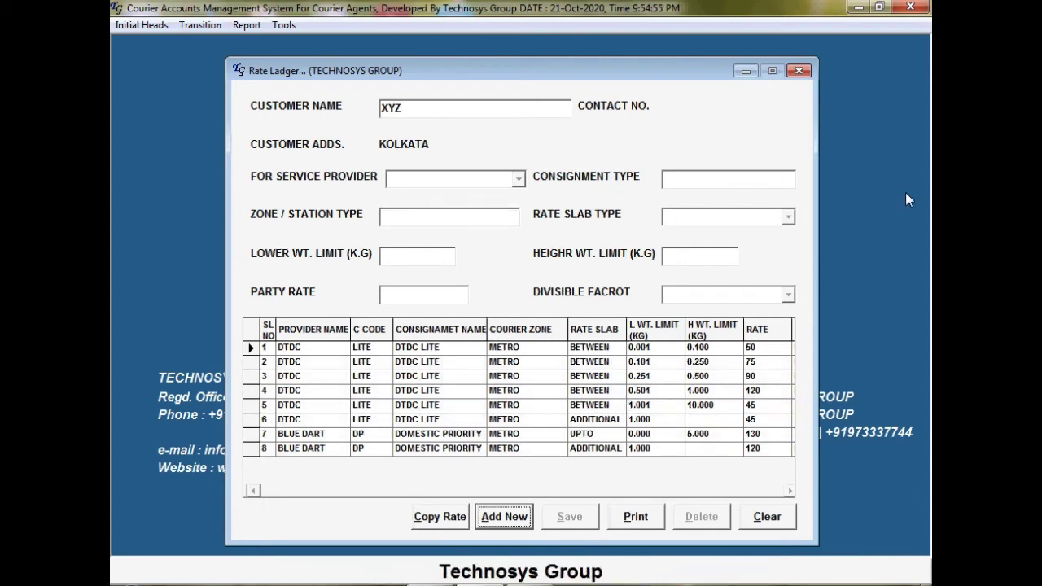
{"action": "left_click", "coordinate": [799, 71]}
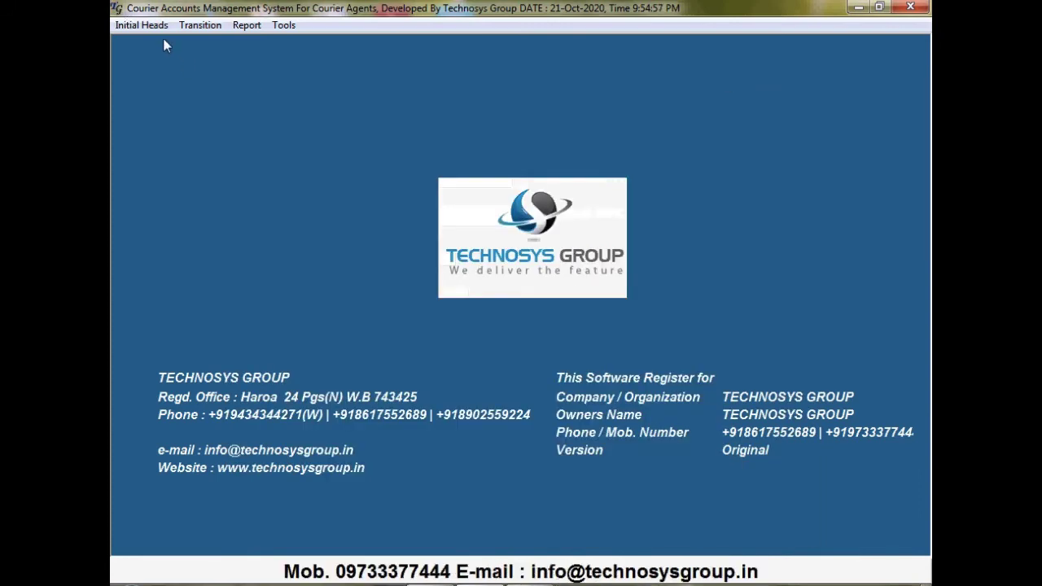
{"action": "left_click", "coordinate": [141, 24]}
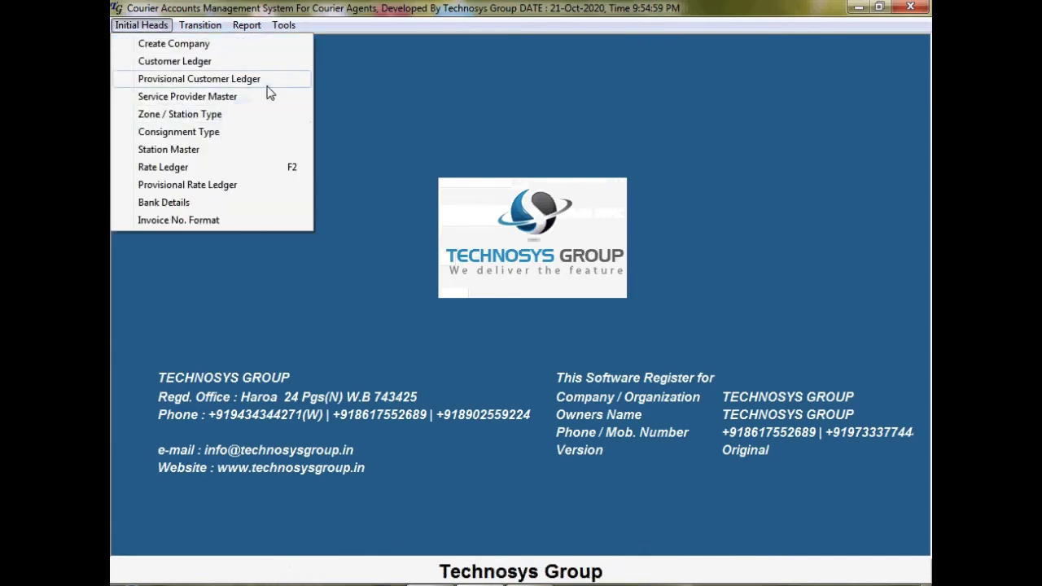
Approve CUST3 XYZ's quotation to transfer it to the main customers
{"action": "left_click", "coordinate": [260, 80]}
{"action": "left_click", "coordinate": [768, 201]}
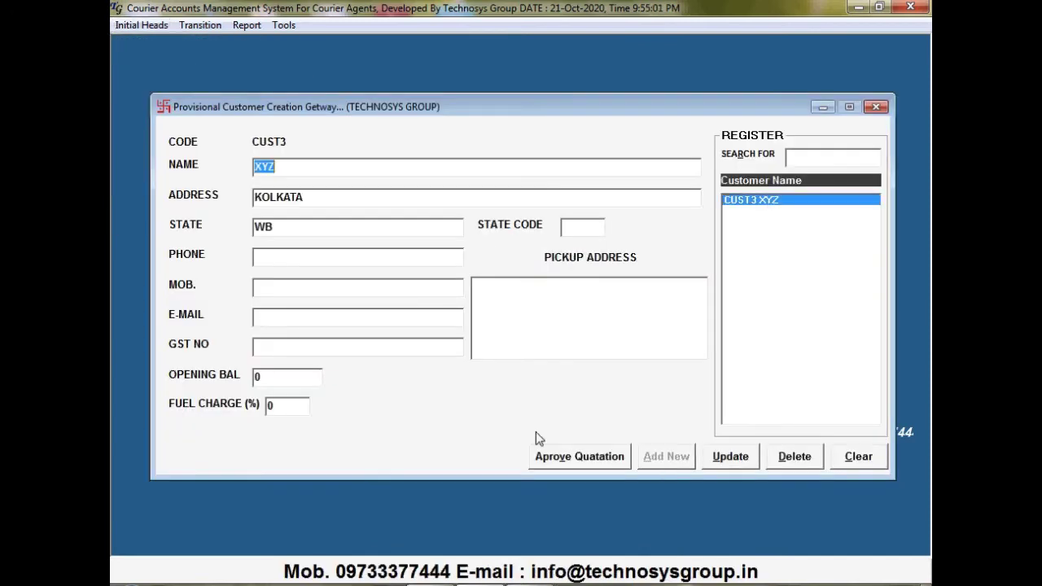
{"action": "left_click", "coordinate": [570, 465]}
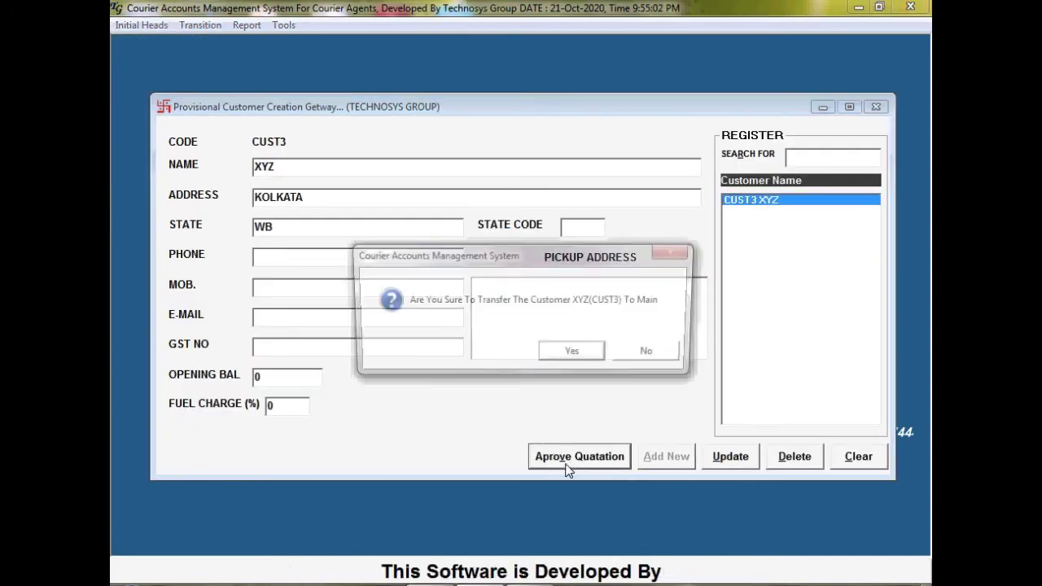
{"action": "left_click", "coordinate": [598, 356]}
{"action": "left_click", "coordinate": [660, 355]}
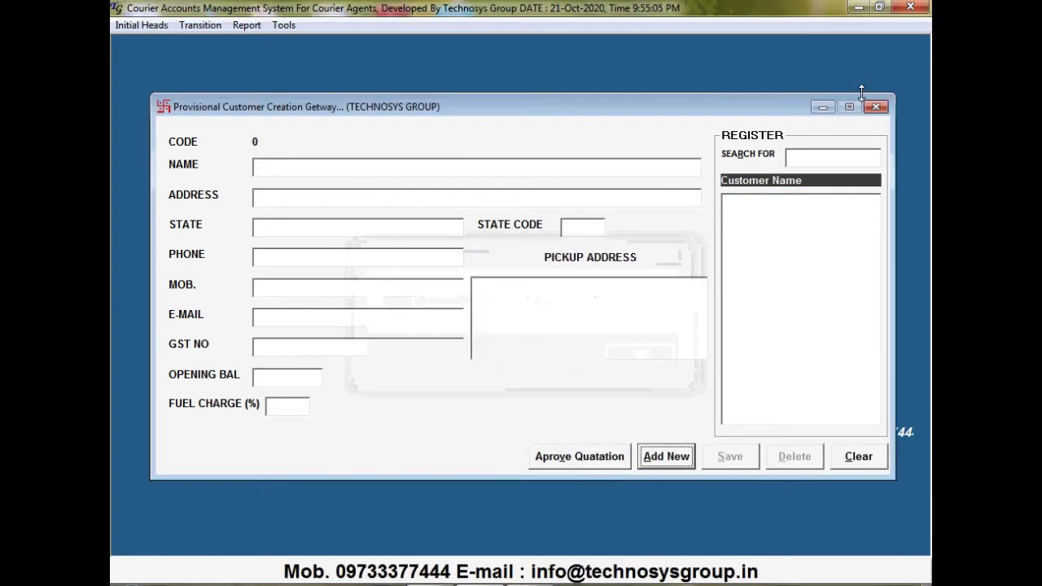
{"action": "left_click", "coordinate": [875, 107]}
Confirm CUST3 XYZ now appears in the main Customer Ledger
{"action": "left_click", "coordinate": [159, 24]}
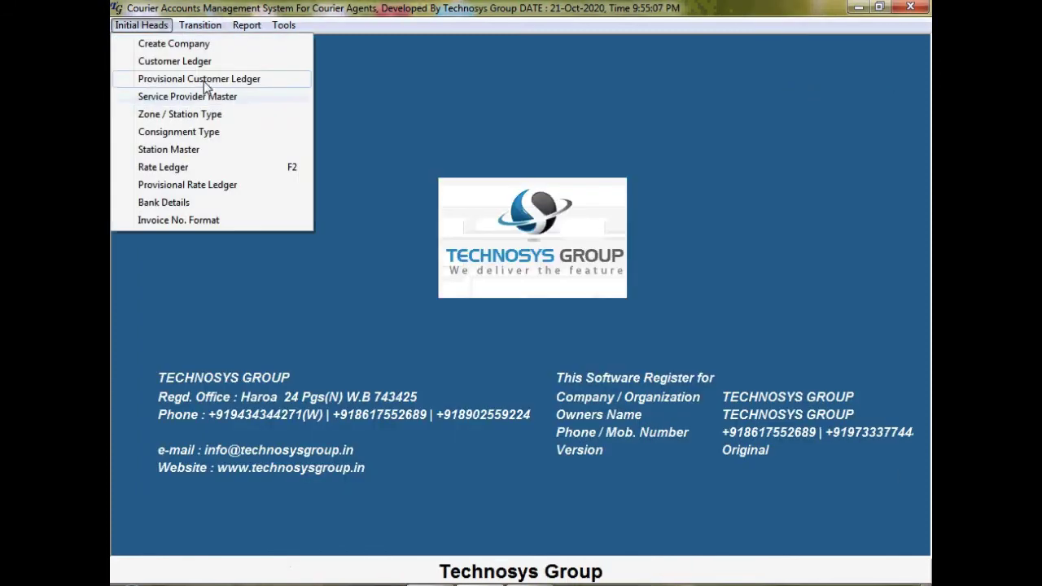
{"action": "left_click", "coordinate": [162, 60]}
{"action": "left_click", "coordinate": [781, 222]}
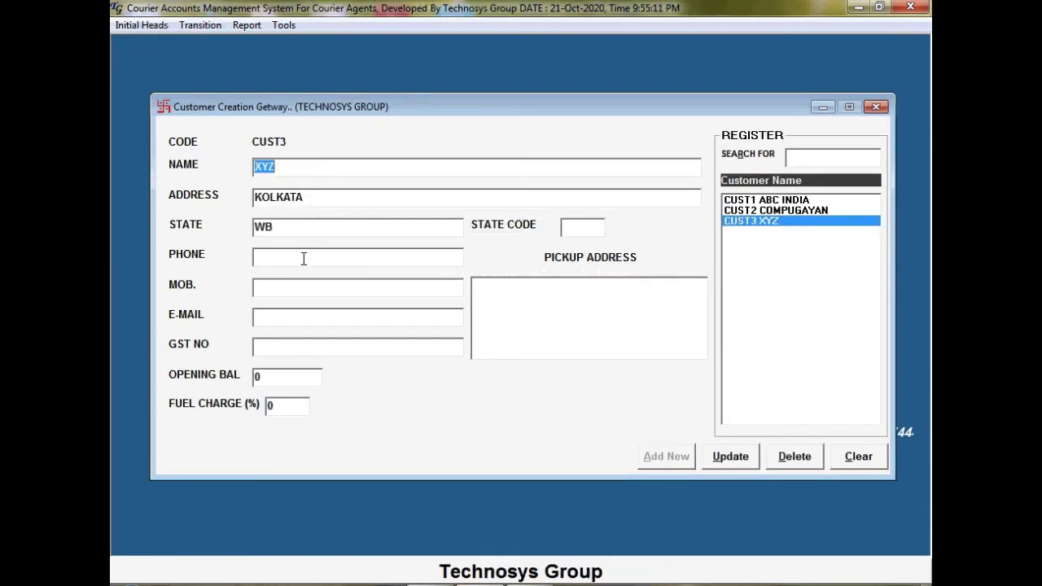
{"action": "left_click", "coordinate": [875, 107]}
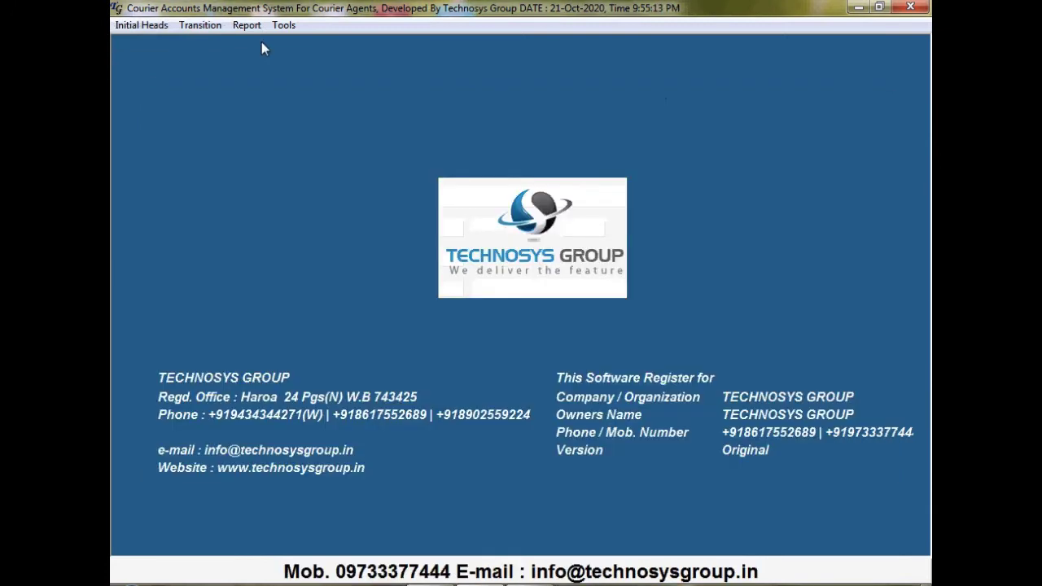
{"action": "left_click", "coordinate": [147, 28]}
{"action": "mouse_move", "coordinate": [199, 25]}
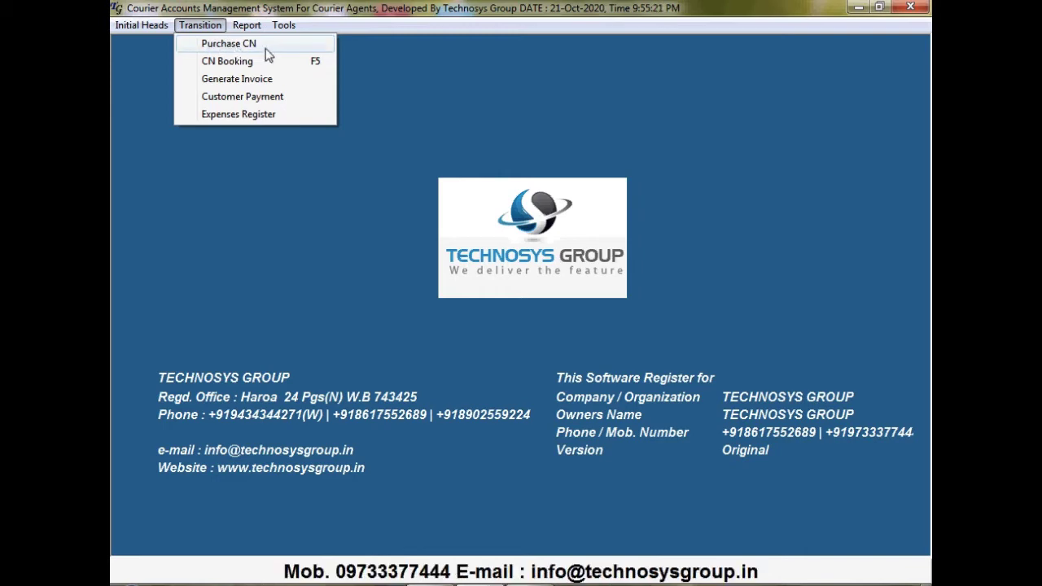
Attempt to delete CN stock lots 1 and 2; both are refused as their numbers are used
{"action": "left_click", "coordinate": [265, 49]}
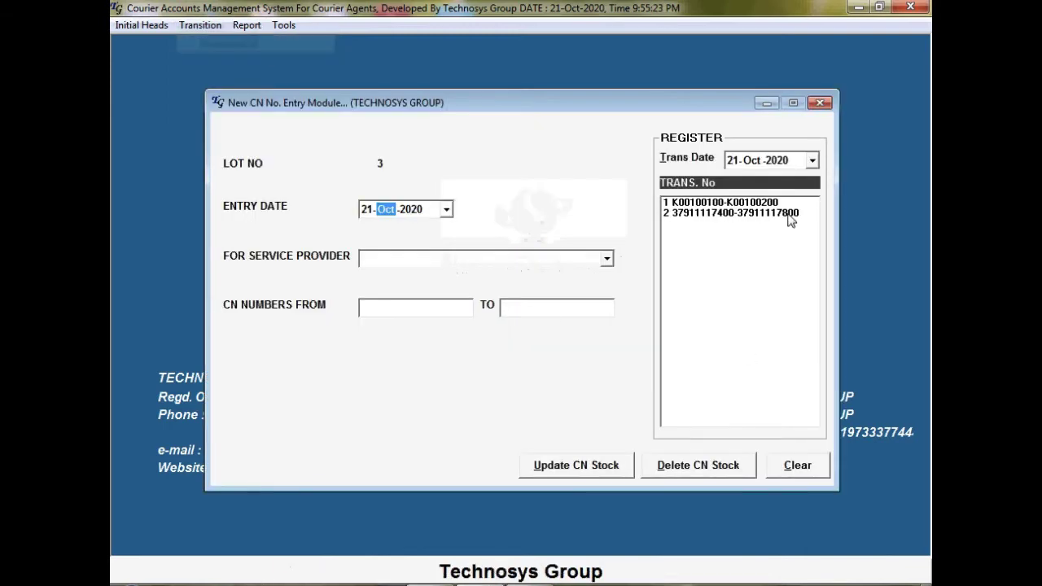
{"action": "double_click", "coordinate": [749, 206]}
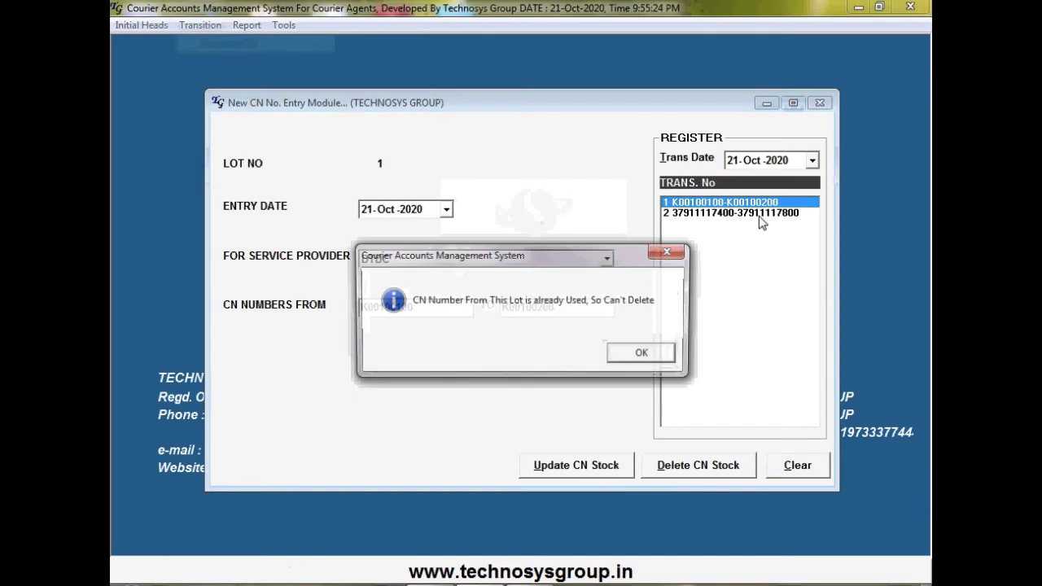
{"action": "left_click", "coordinate": [669, 356]}
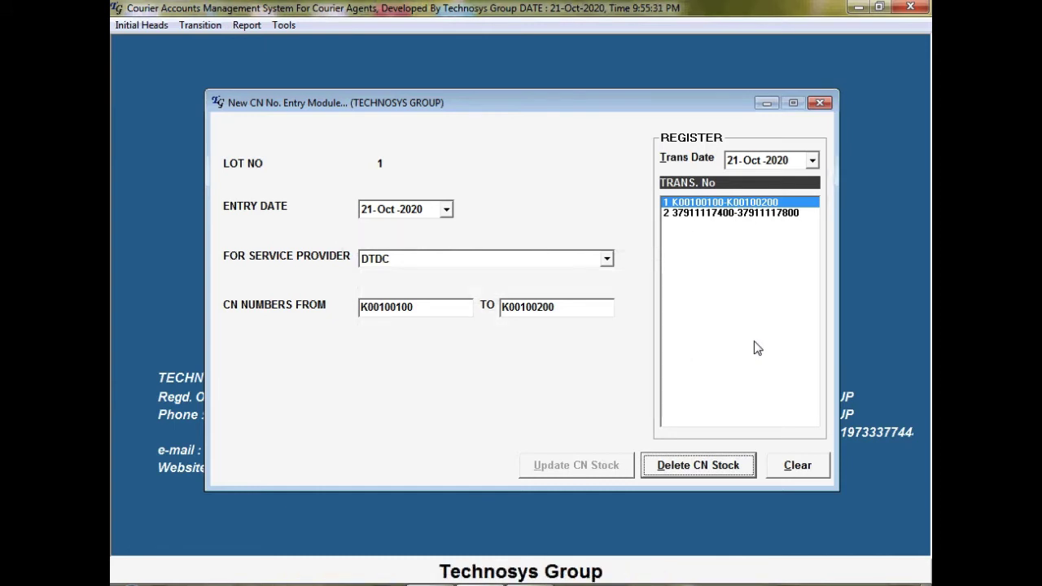
{"action": "left_click", "coordinate": [761, 214]}
{"action": "double_click", "coordinate": [759, 214]}
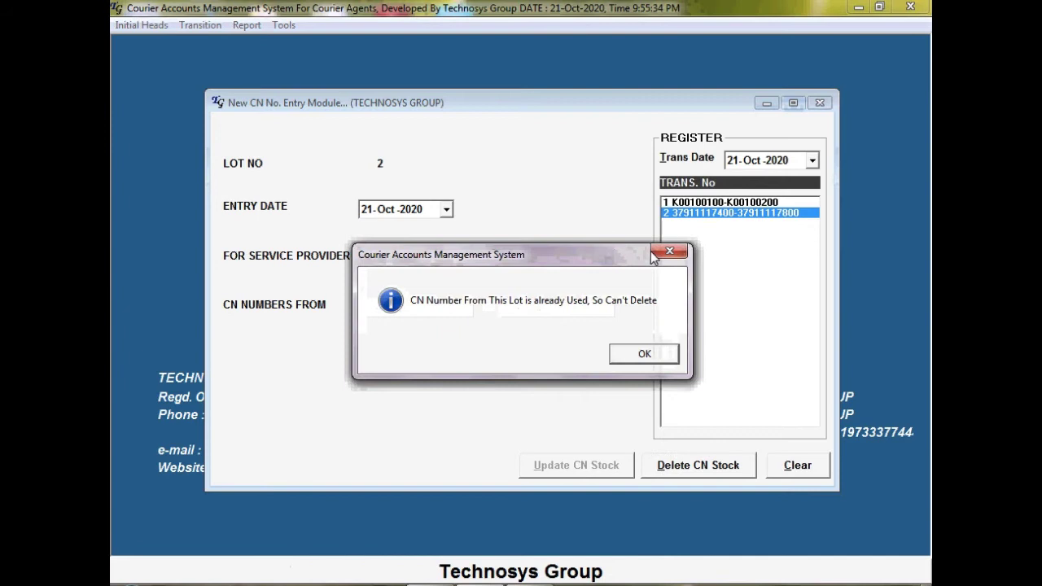
{"action": "left_click", "coordinate": [643, 356]}
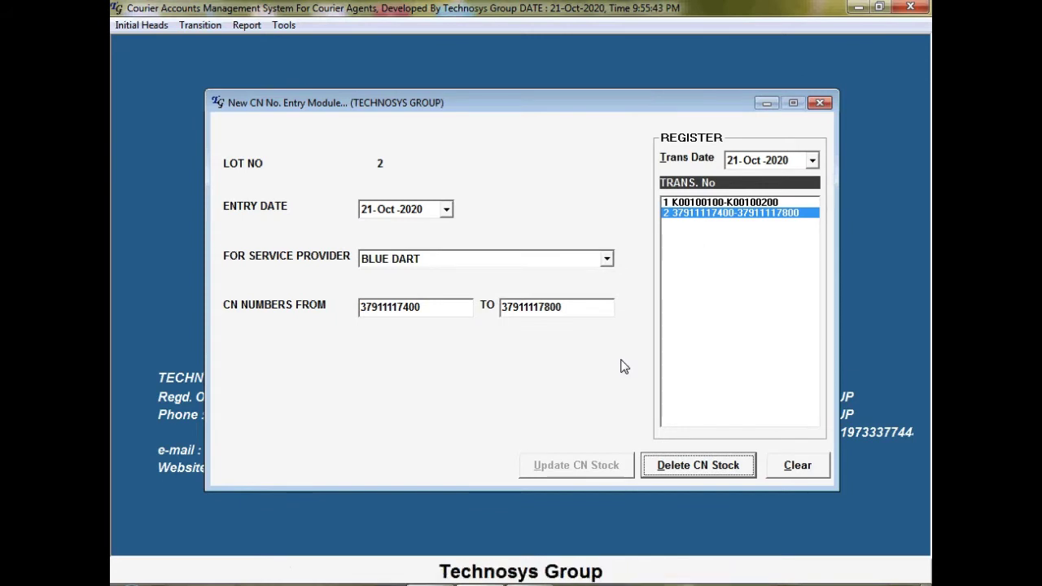
{"action": "left_click", "coordinate": [748, 203]}
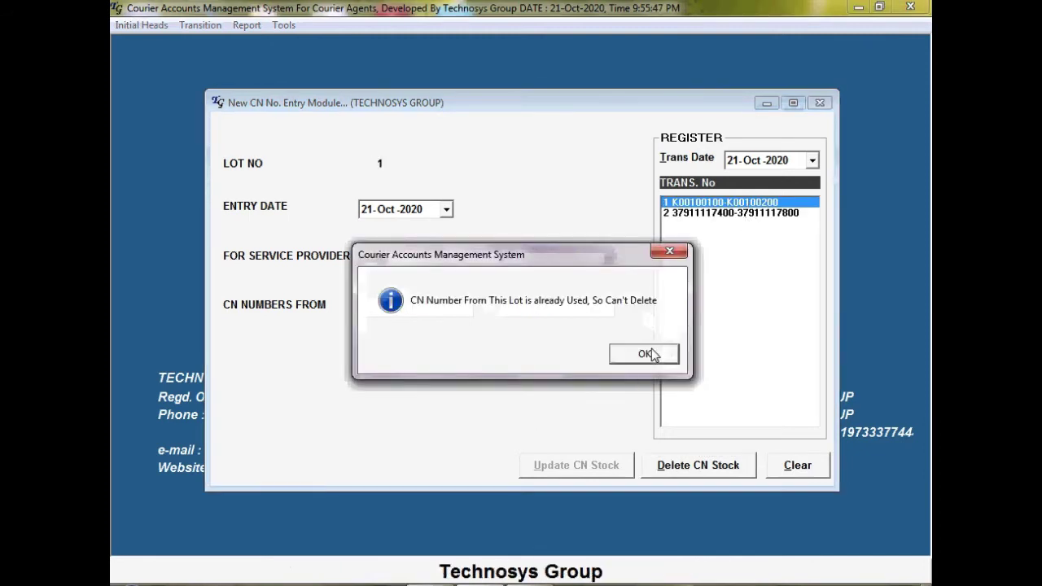
{"action": "left_click", "coordinate": [653, 354]}
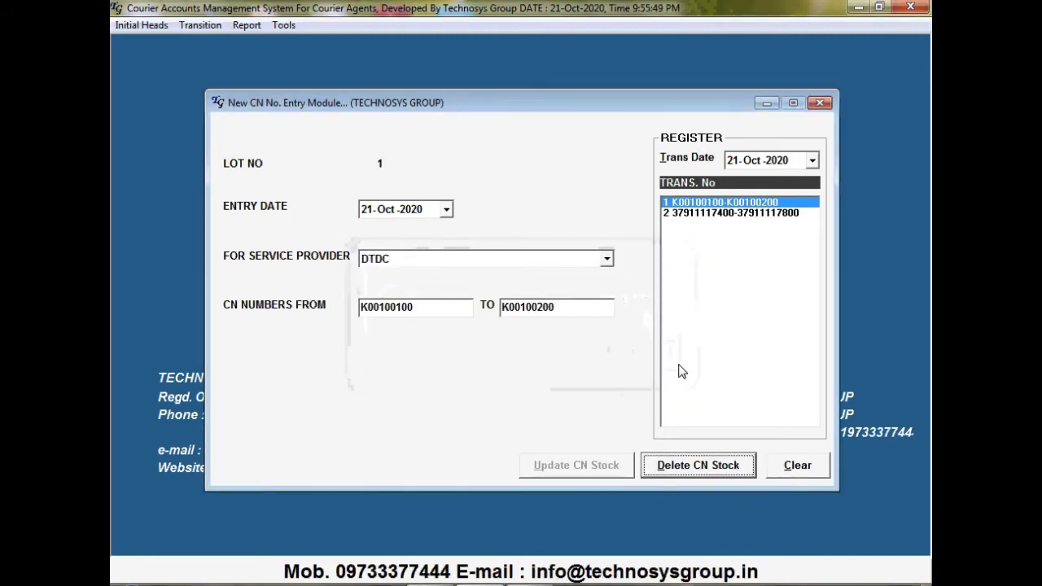
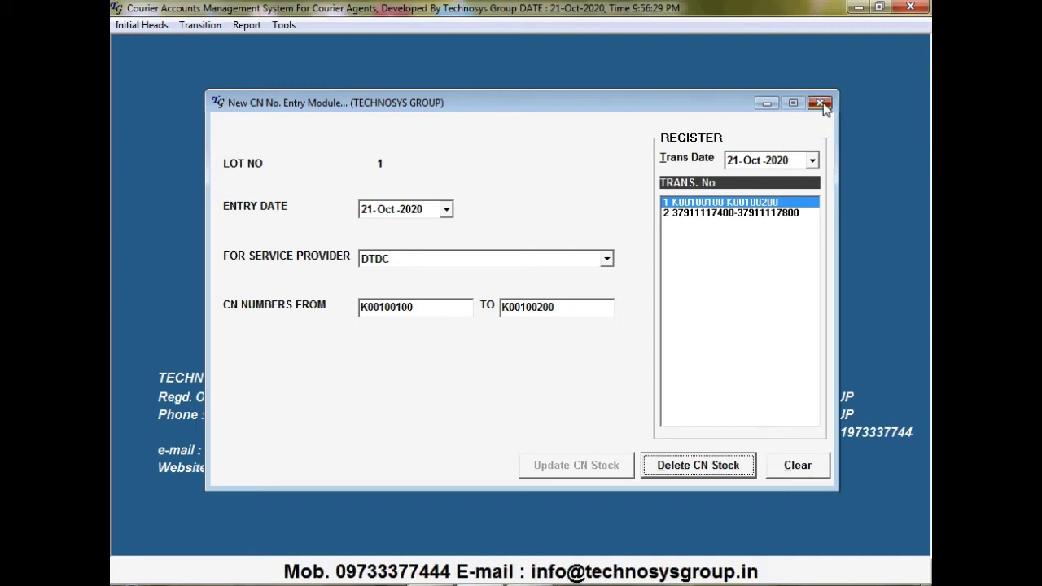
Close the New CN No. Entry Module window and open the Transition menu
{"action": "left_click", "coordinate": [819, 103]}
{"action": "left_click", "coordinate": [201, 25]}
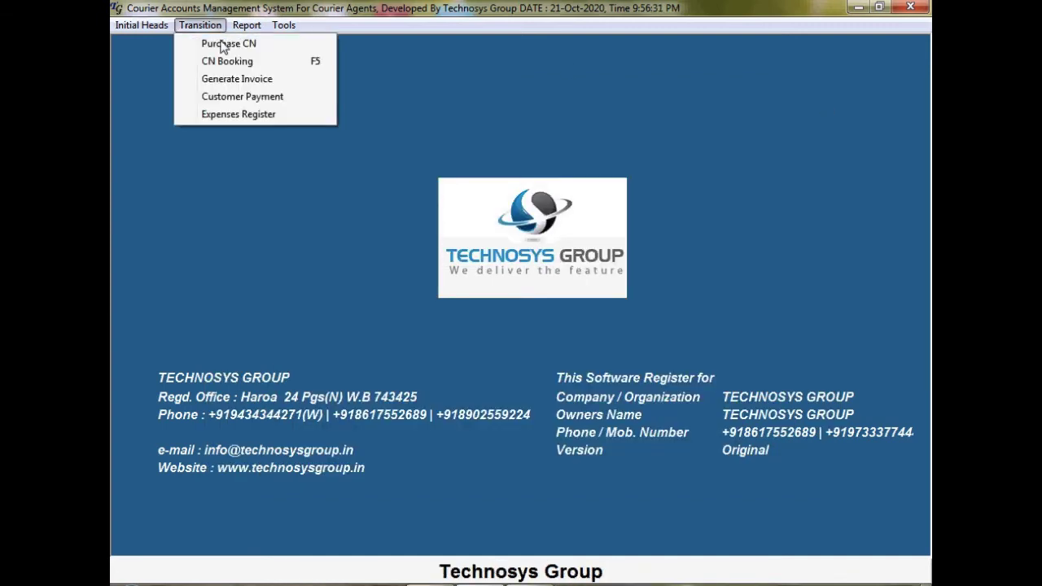
Start a CN booking: provider DTDC, type LITE, CN K00100102, customer ABC INDIA
{"action": "left_click", "coordinate": [269, 68]}
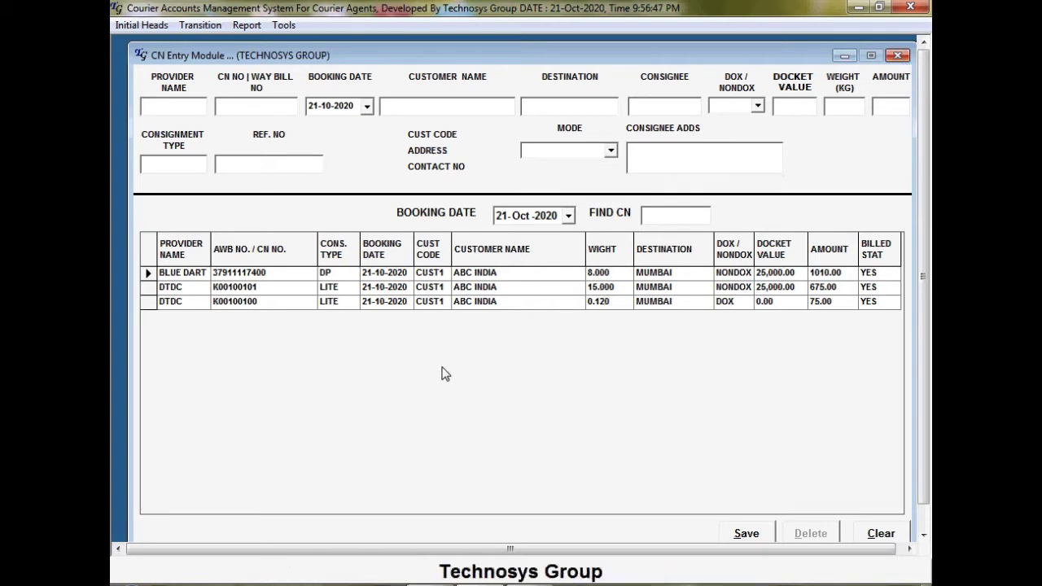
{"action": "type", "text": "D"}
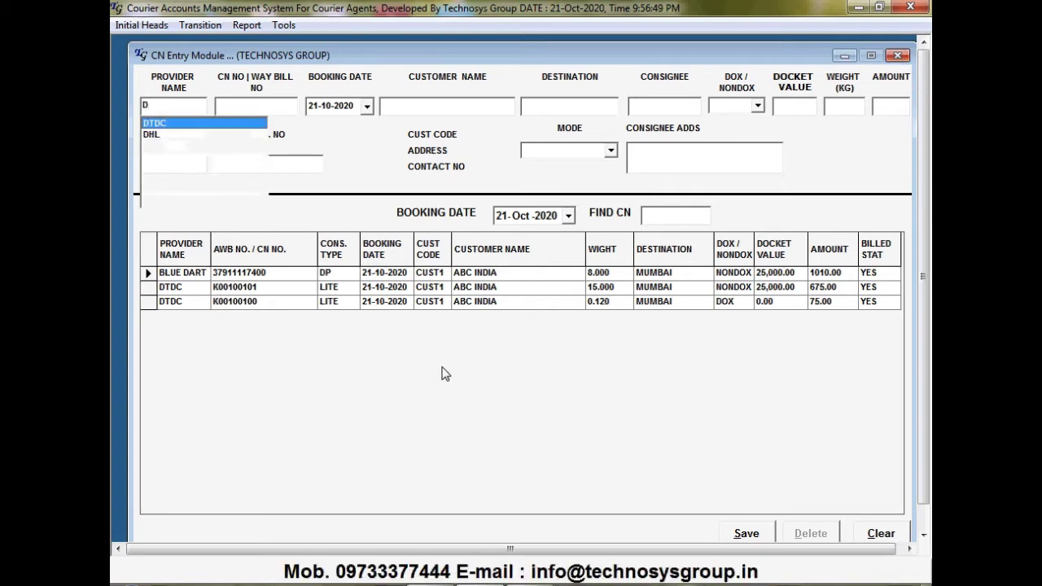
{"action": "key", "text": "Return"}
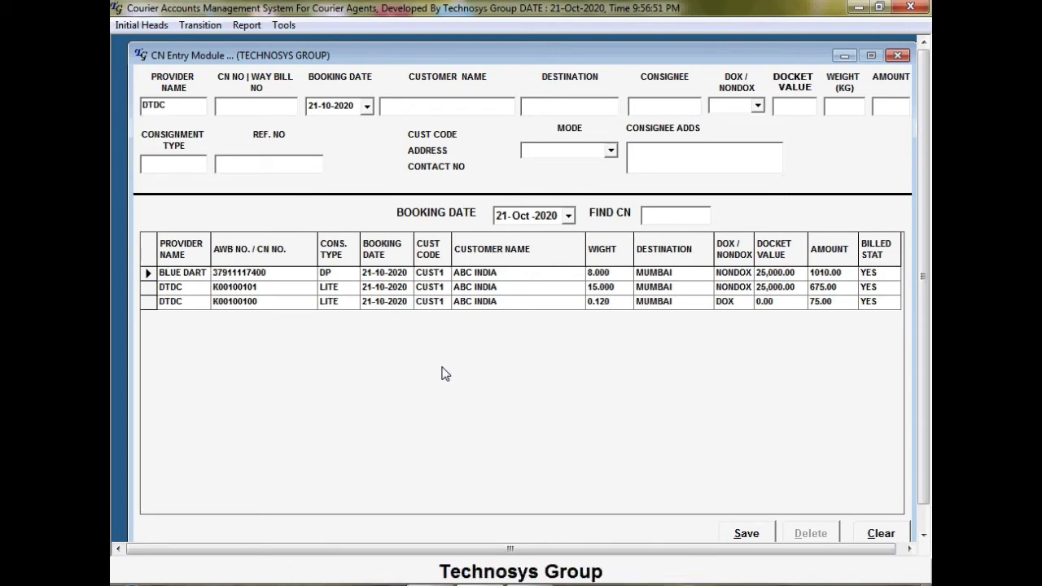
{"action": "type", "text": "D"}
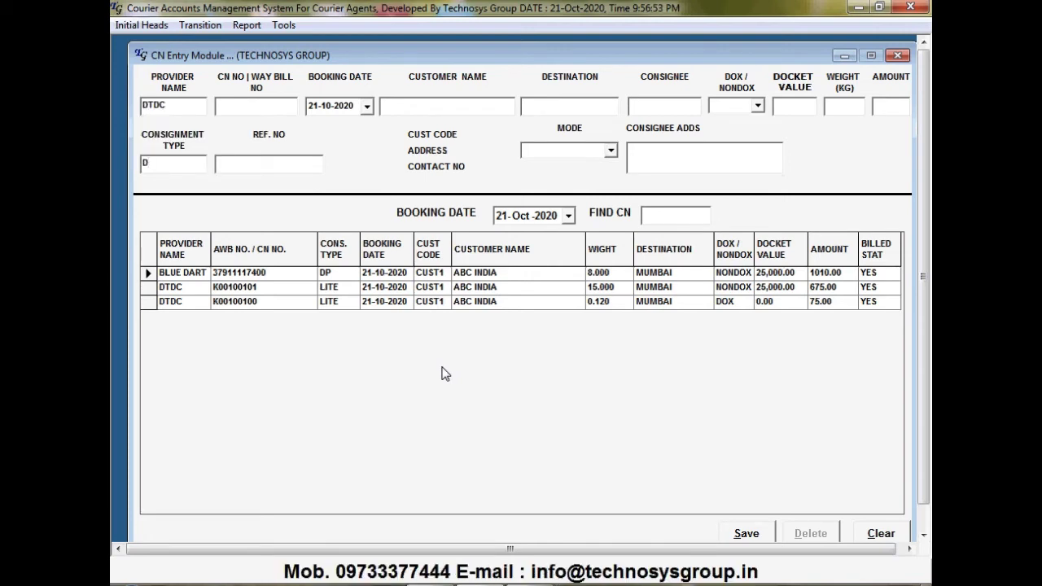
{"action": "key", "text": "BackSpace"}
{"action": "type", "text": "L"}
{"action": "key", "text": "Down"}
{"action": "key", "text": "Return"}
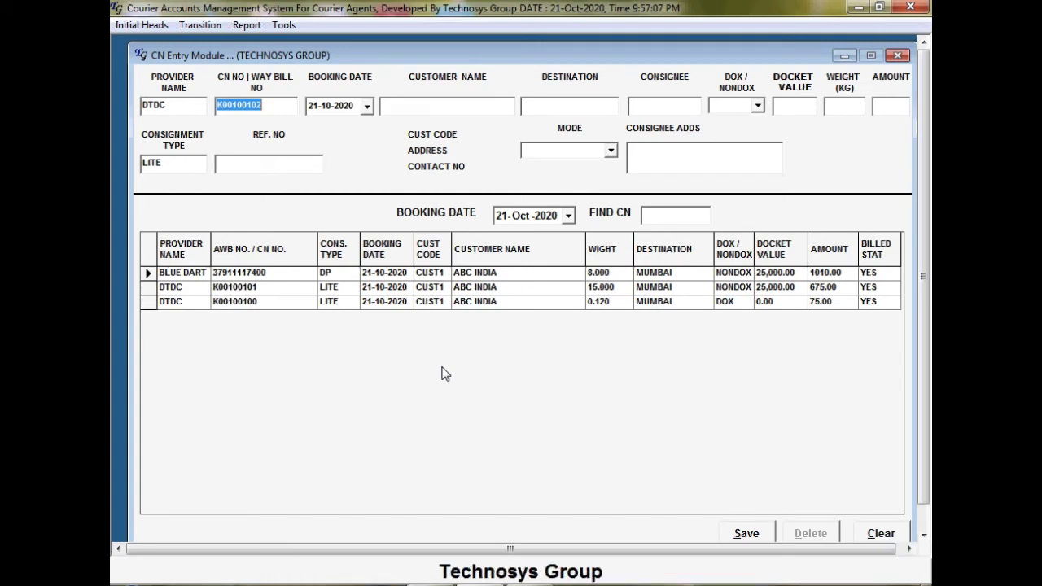
{"action": "key", "text": "Return"}
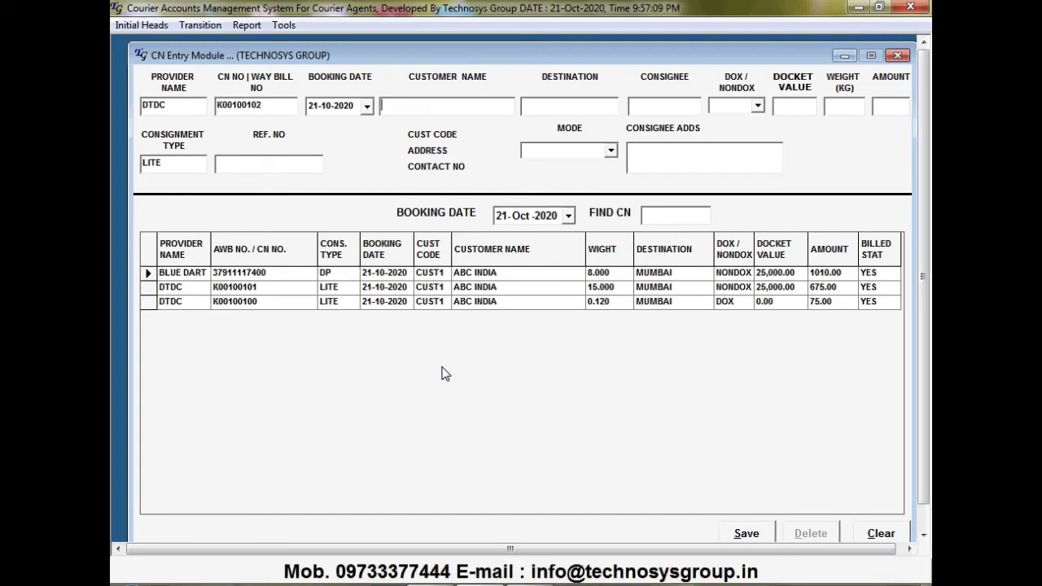
{"action": "type", "text": "A"}
{"action": "key", "text": "Down"}
{"action": "key", "text": "Return"}
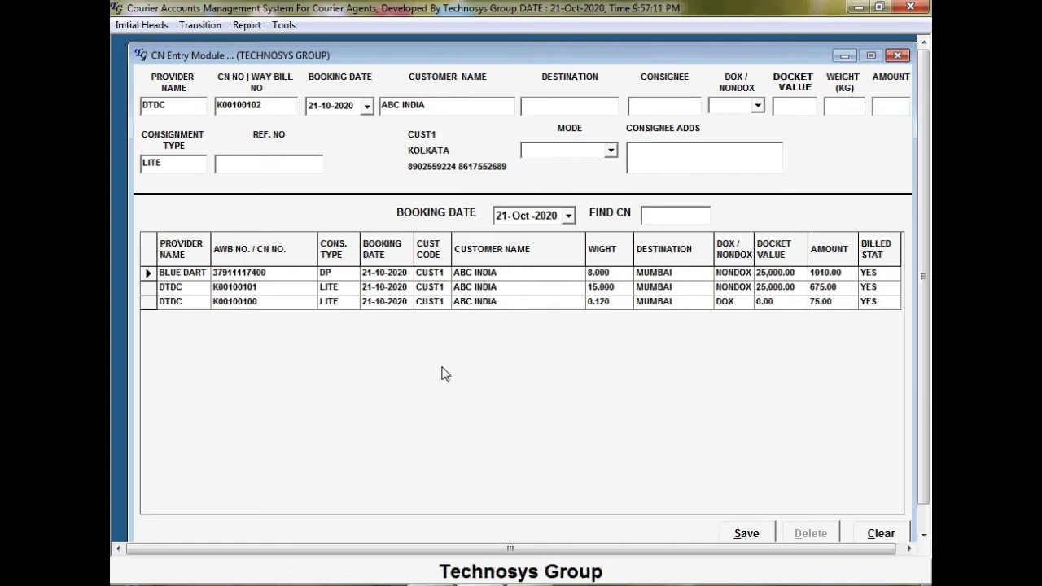
Send it to MUMBAI by SURFACE, consignee NA, DOX, 0.100 kg, amount 50, and save
{"action": "type", "text": "MU"}
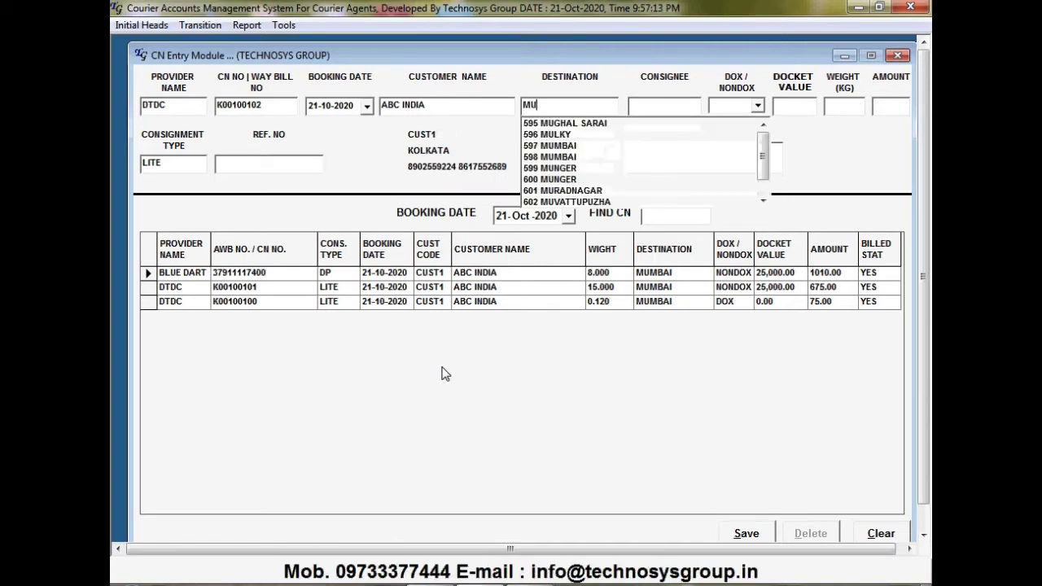
{"action": "type", "text": "MB"}
{"action": "key", "text": "Down"}
{"action": "key", "text": "Return"}
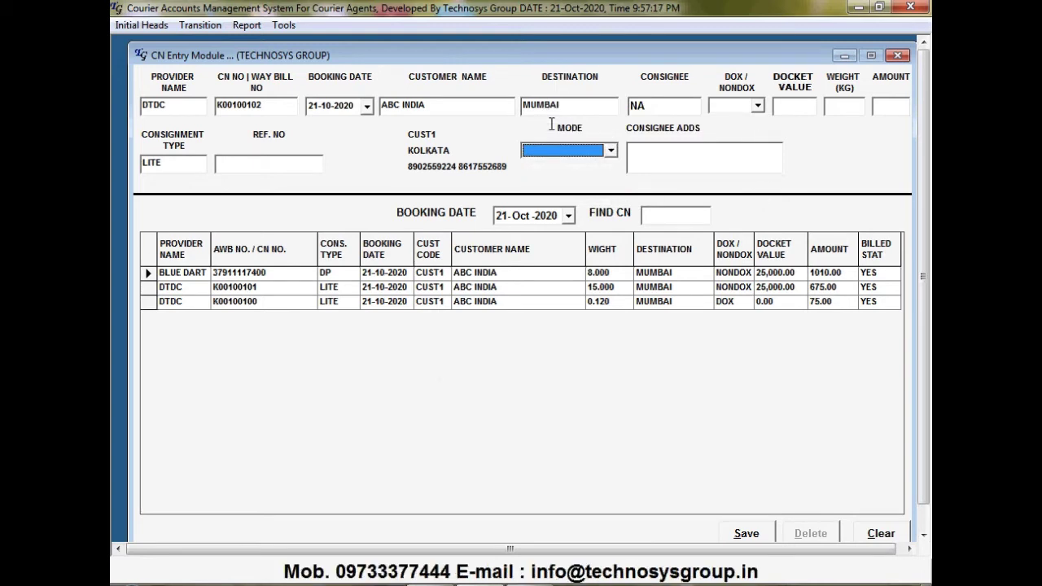
{"action": "left_click", "coordinate": [611, 150]}
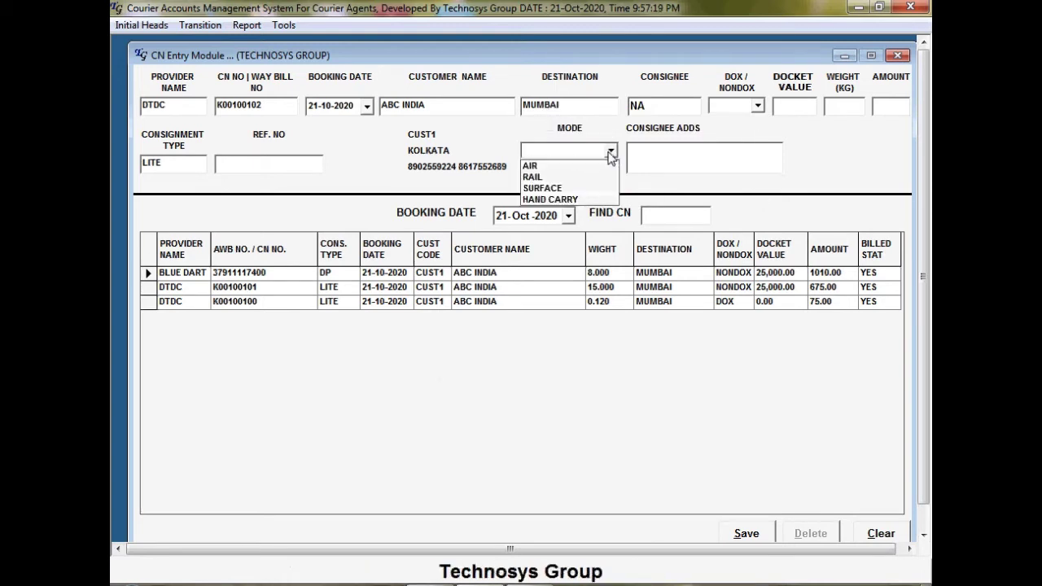
{"action": "left_click", "coordinate": [574, 189]}
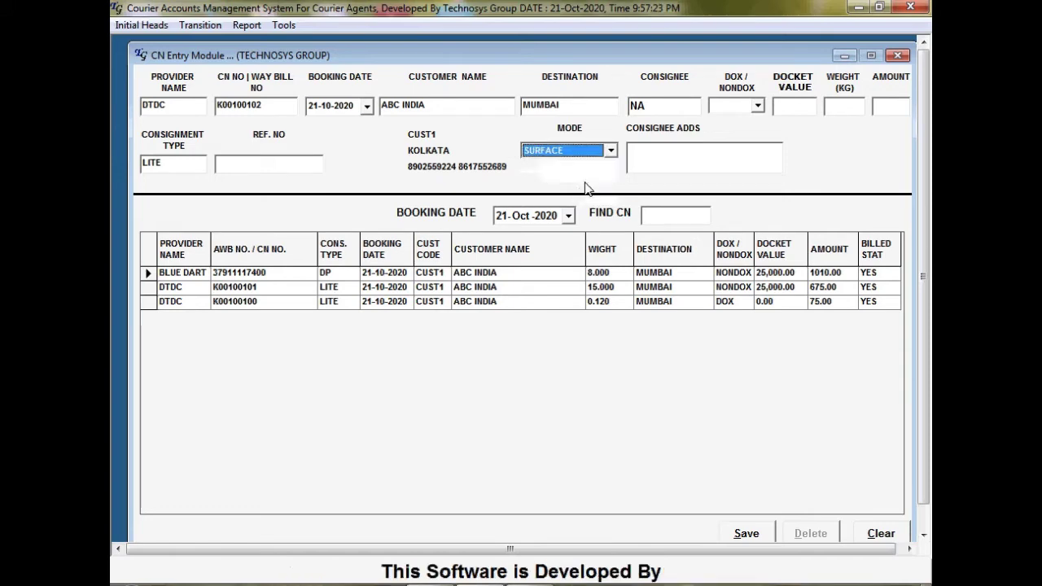
{"action": "key", "text": "Return"}
{"action": "key", "text": "Return"}
{"action": "key", "text": "Return"}
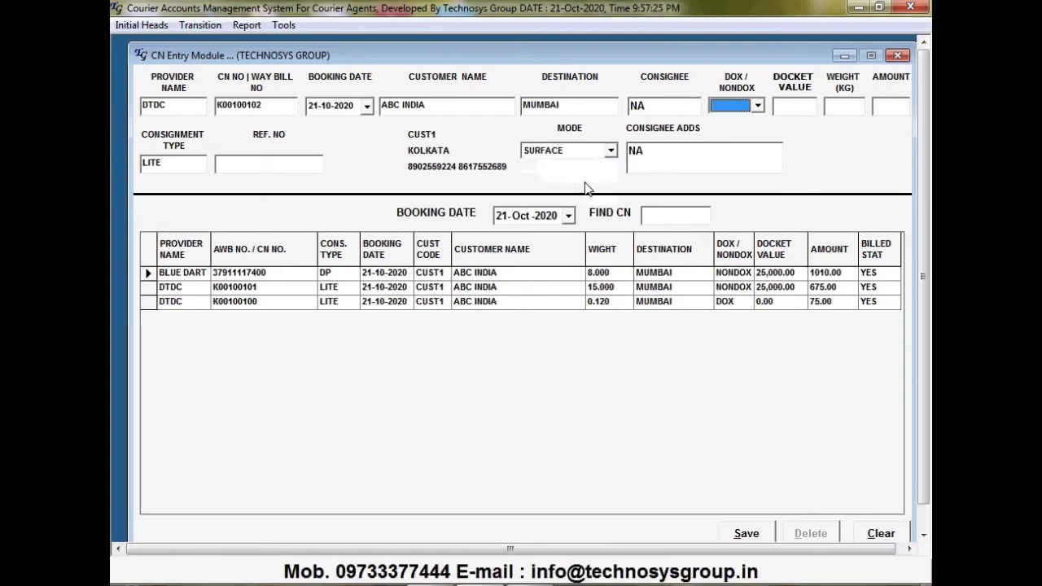
{"action": "key", "text": "Down"}
{"action": "key", "text": "Return"}
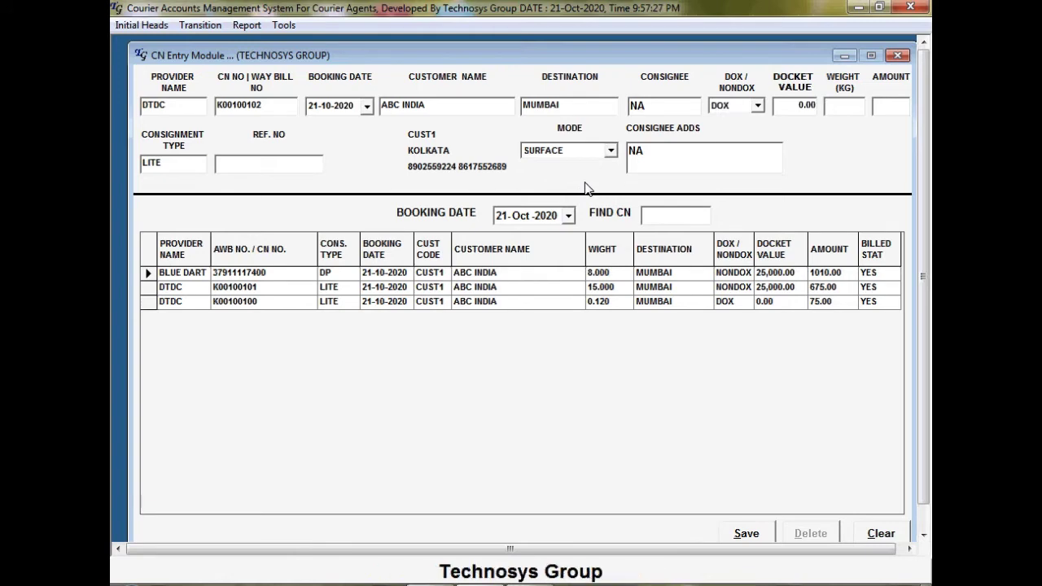
{"action": "type", "text": ".1"}
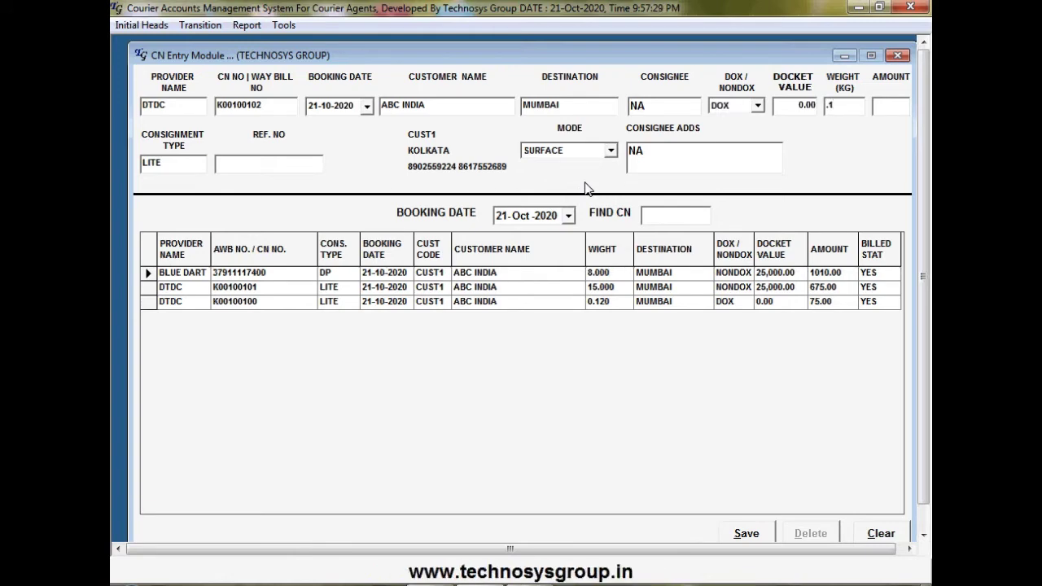
{"action": "key", "text": "Return"}
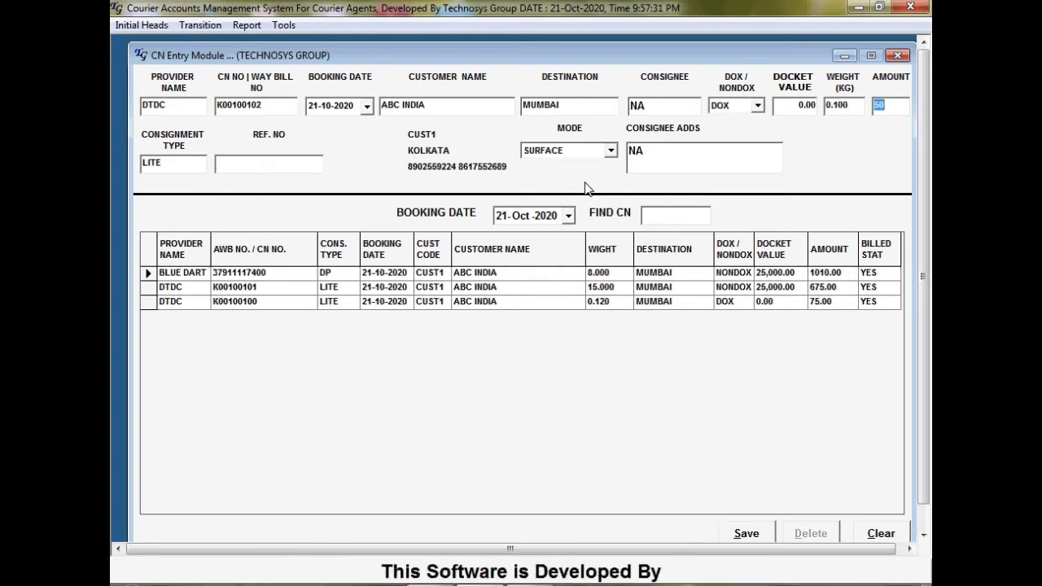
{"action": "key", "text": "Return"}
{"action": "key", "text": "Return"}
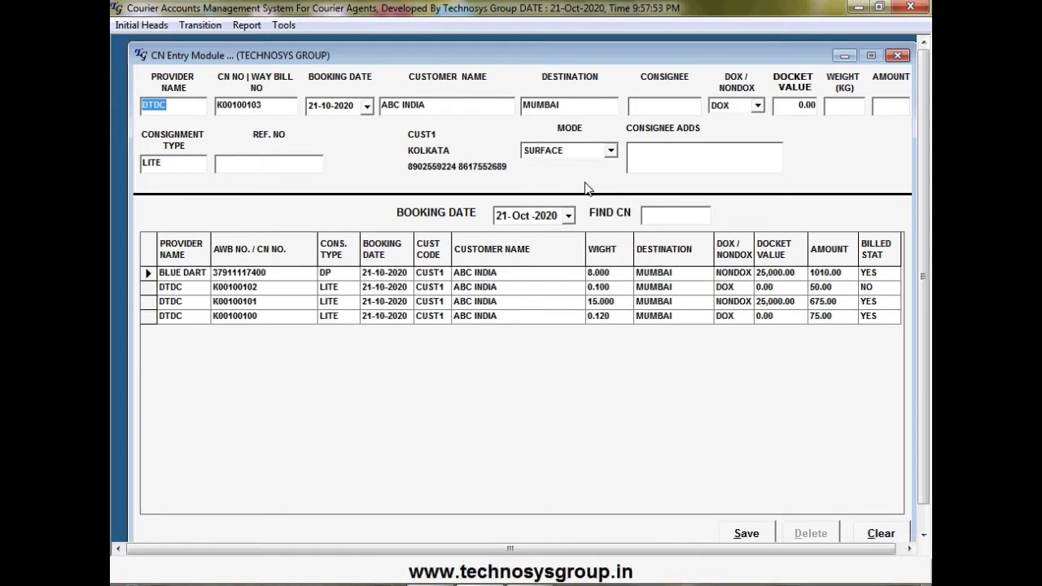
Save booking K00100103 for COMPUGAYAN to MUMBAI: consignee NA, 0.120 kg, amount 60
{"action": "key", "text": "Return"}
{"action": "key", "text": "Return"}
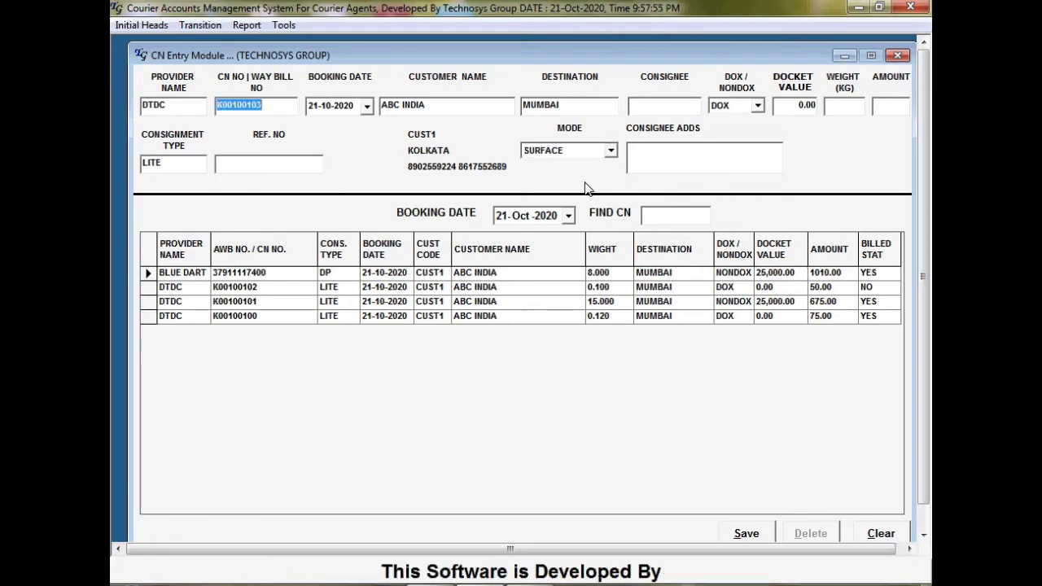
{"action": "key", "text": "Return"}
{"action": "key", "text": "Return"}
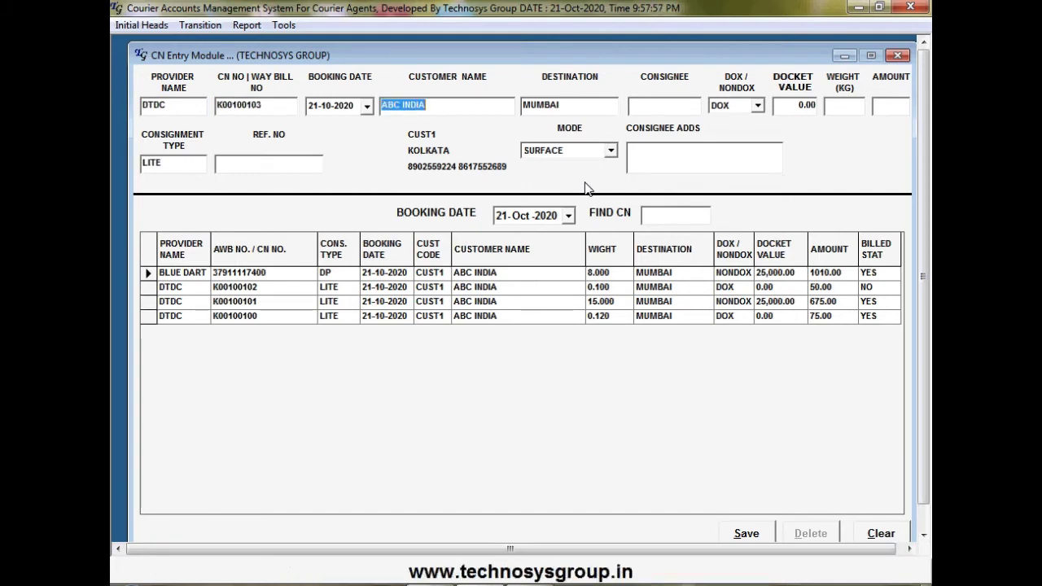
{"action": "type", "text": "C"}
{"action": "key", "text": "Down"}
{"action": "key", "text": "Return"}
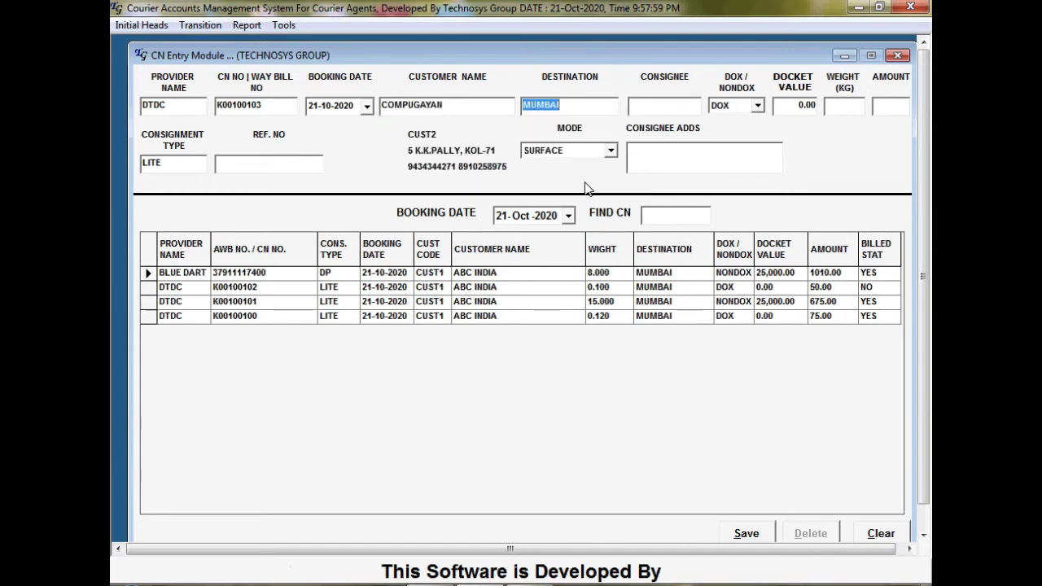
{"action": "key", "text": "Return"}
{"action": "key", "text": "Return"}
{"action": "type", "text": "NA"}
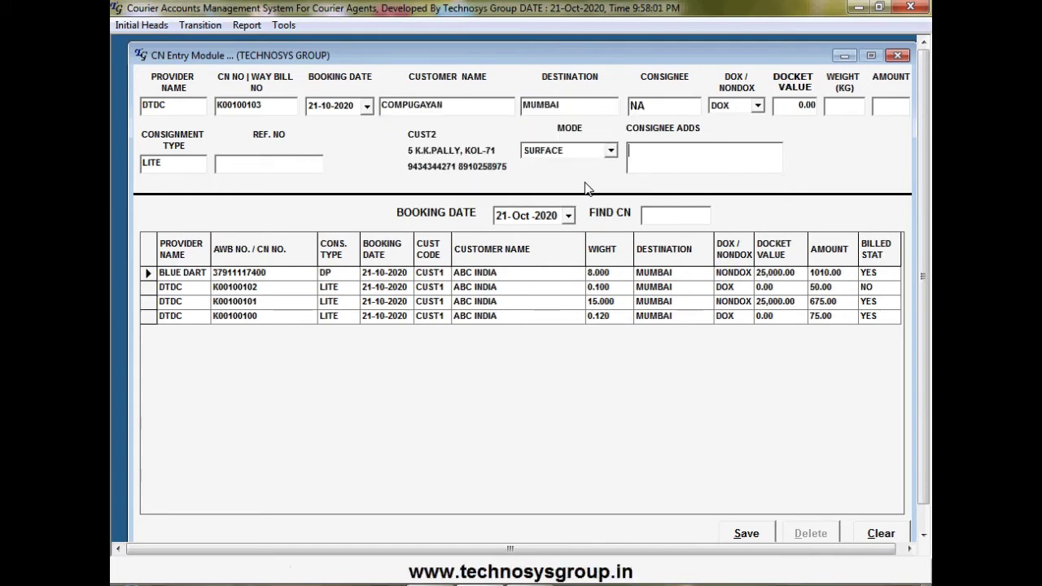
{"action": "key", "text": "Return"}
{"action": "key", "text": "Return"}
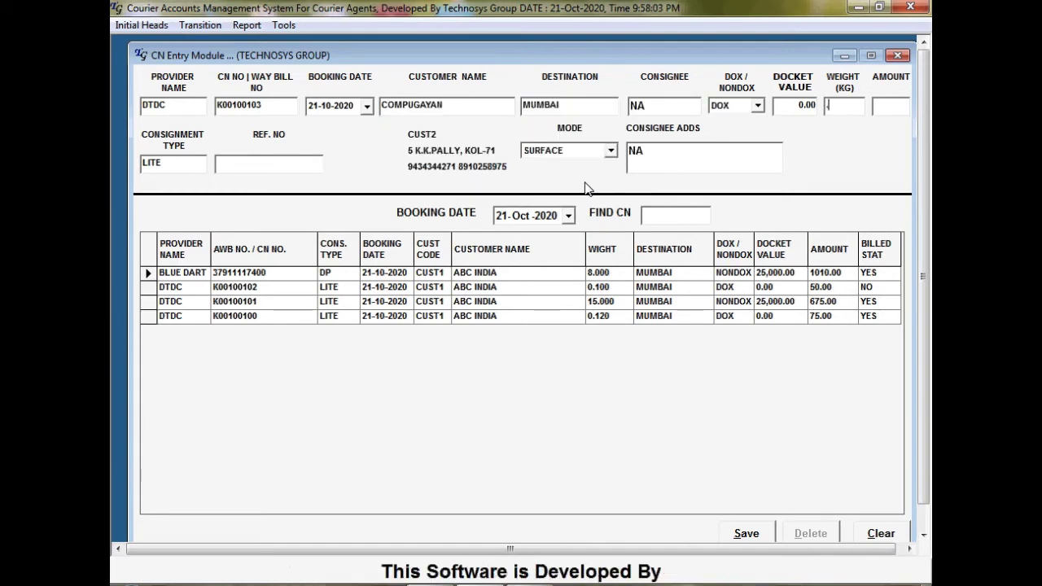
{"action": "type", "text": "0.120"}
{"action": "key", "text": "Return"}
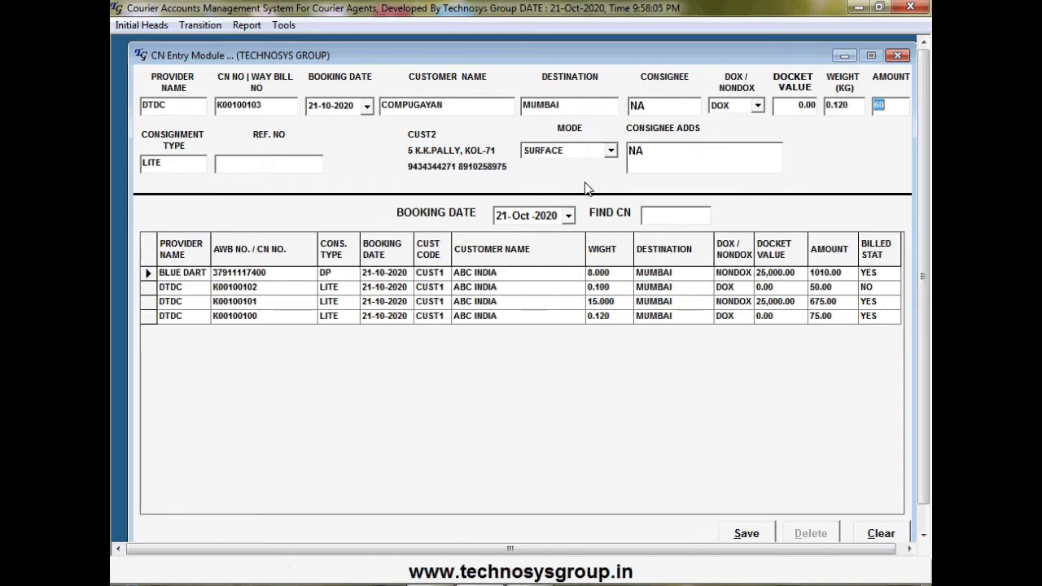
{"action": "type", "text": "60"}
{"action": "key", "text": "Return"}
{"action": "key", "text": "Return"}
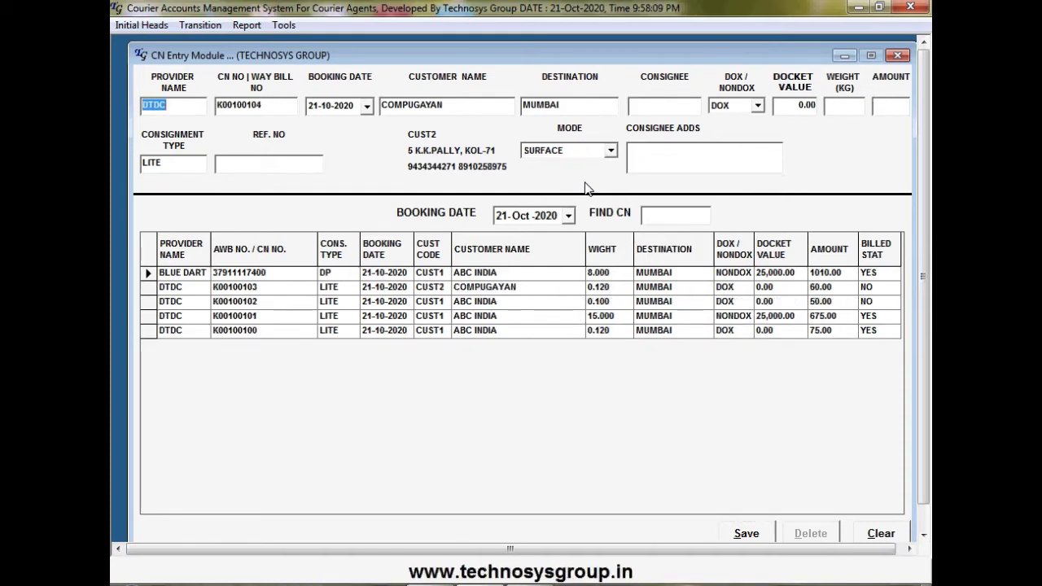
Save booking K00100104 with the same defaults at 2.300 kg, amount 100
{"action": "key", "text": "Return"}
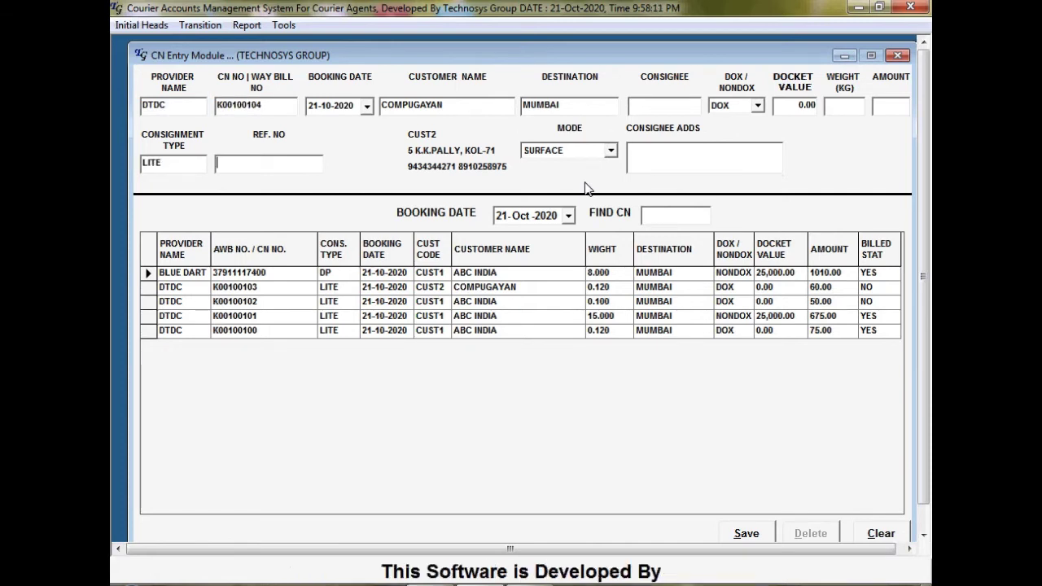
{"action": "key", "text": "Return"}
{"action": "key", "text": "Return"}
{"action": "key", "text": "Return"}
{"action": "key", "text": "Return"}
{"action": "key", "text": "Return"}
{"action": "key", "text": "Return"}
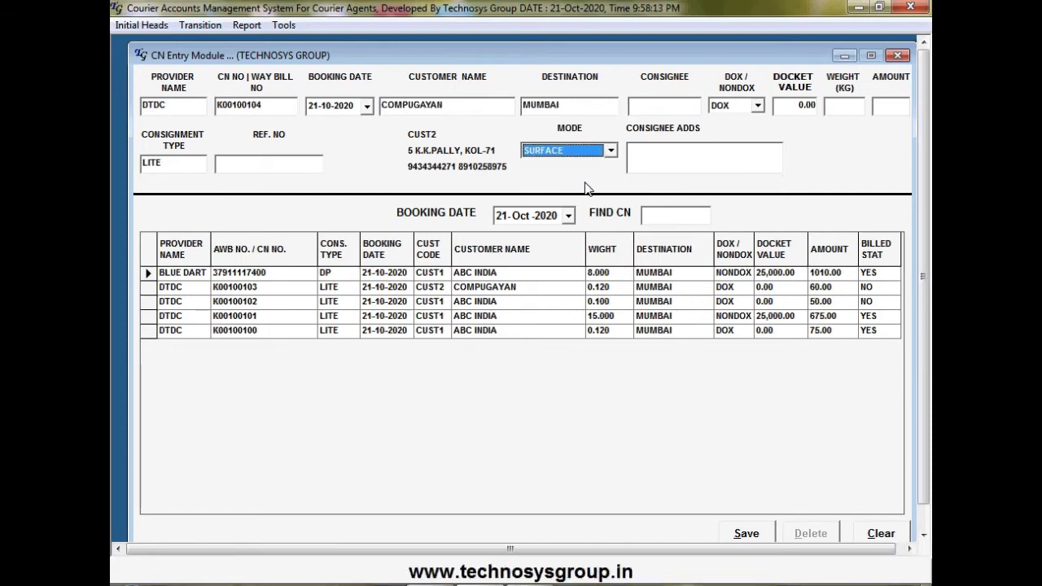
{"action": "key", "text": "Return"}
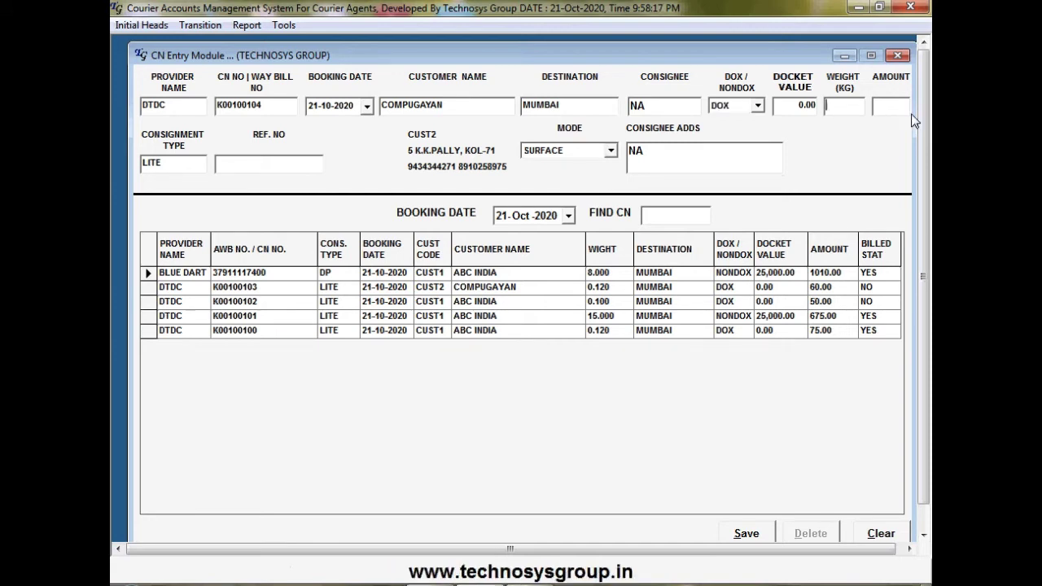
{"action": "type", "text": "2.300"}
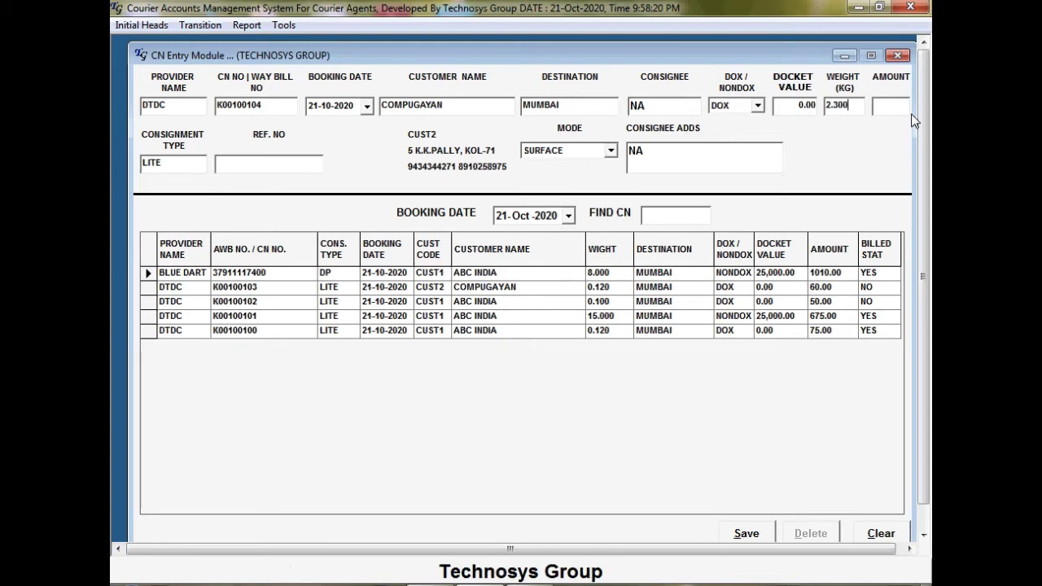
{"action": "key", "text": "Return"}
{"action": "type", "text": "100"}
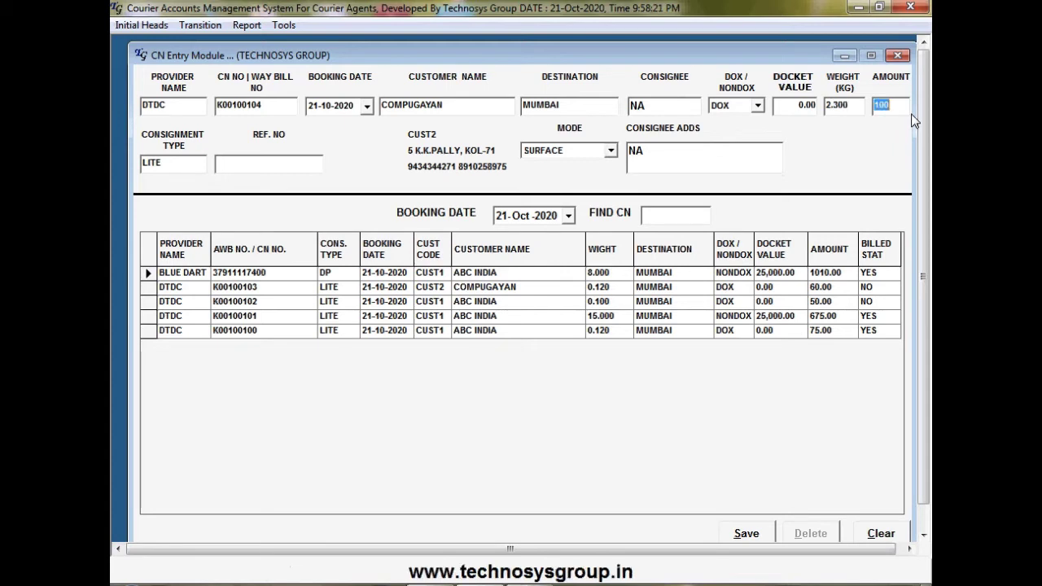
{"action": "key", "text": "Return"}
{"action": "key", "text": "Return"}
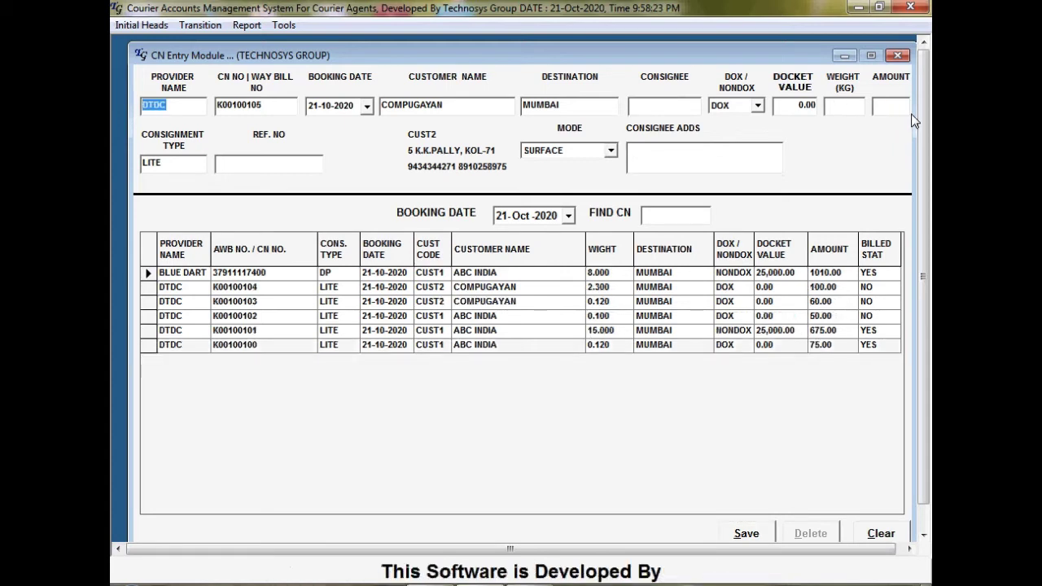
{"action": "key", "text": "Return"}
{"action": "key", "text": "Return"}
{"action": "key", "text": "Return"}
{"action": "key", "text": "Return"}
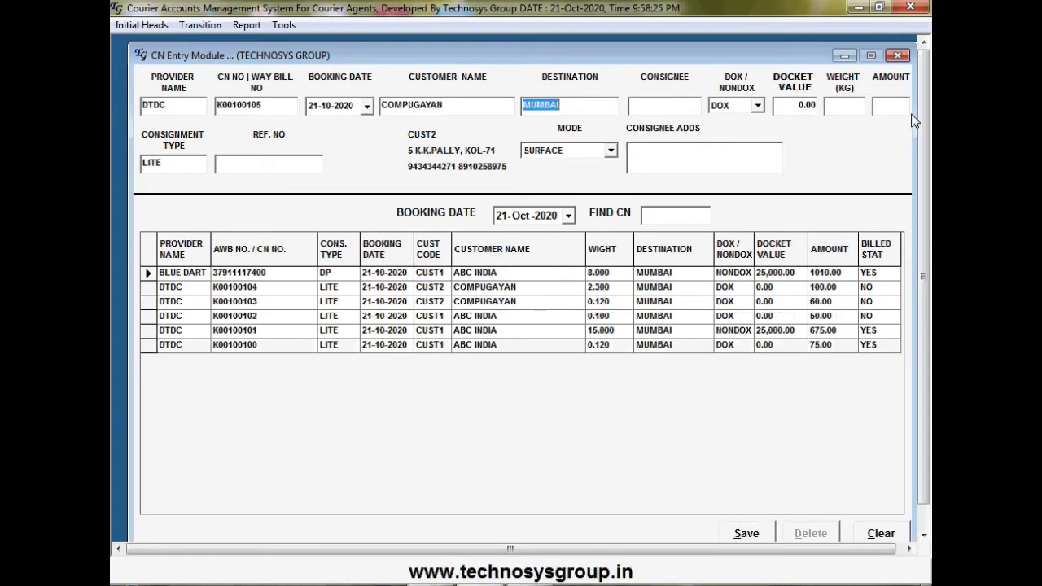
Fill booking K00100105 with consignee NA, 7.500 kg, accepting the calculated 400.00 amount
{"action": "key", "text": "Return"}
{"action": "key", "text": "Return"}
{"action": "type", "text": "NA"}
{"action": "key", "text": "Return"}
{"action": "type", "text": "NA"}
{"action": "key", "text": "Return"}
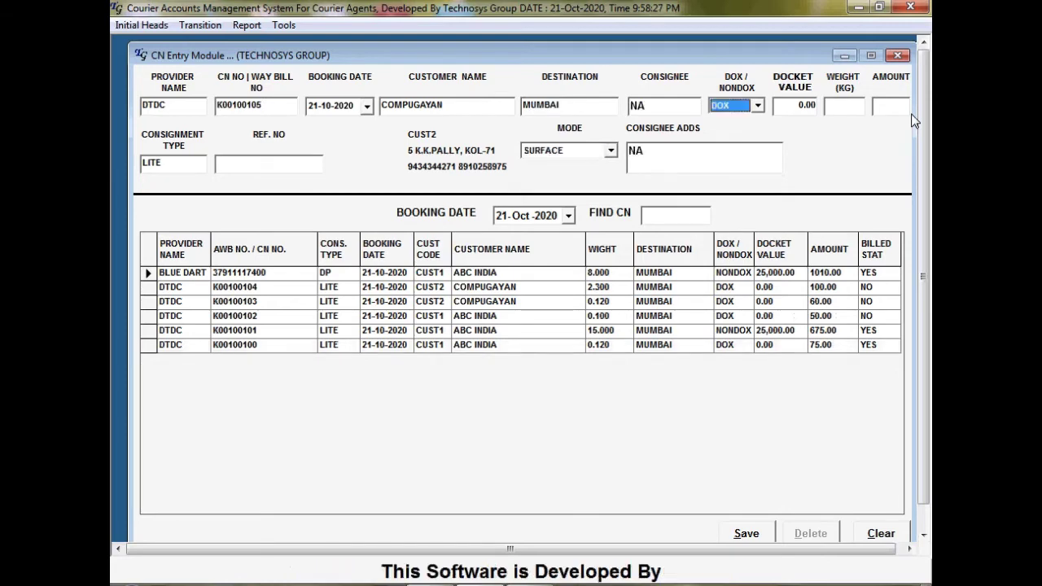
{"action": "key", "text": "Return"}
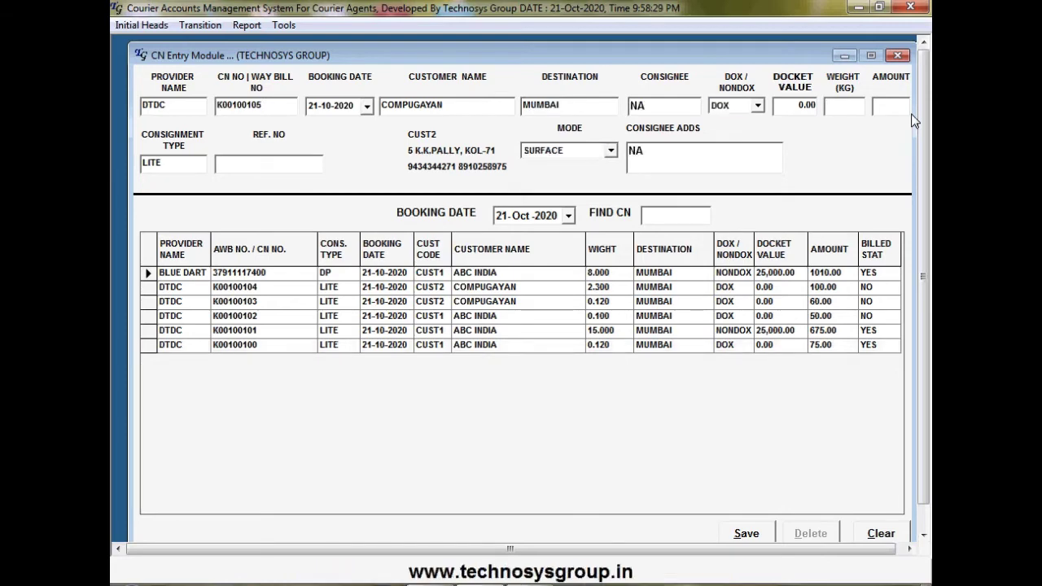
{"action": "type", "text": "7"}
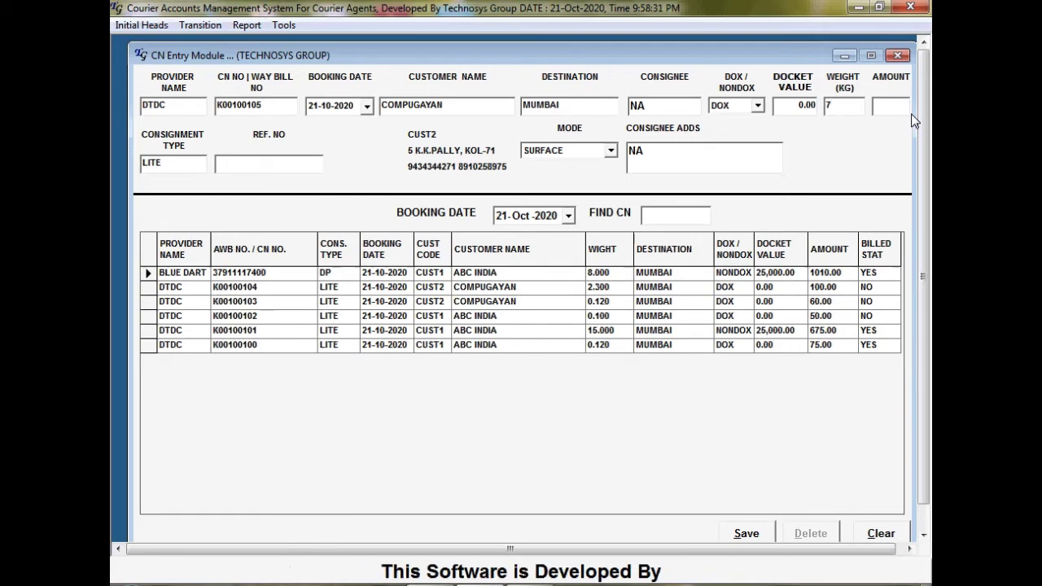
{"action": "type", "text": ".500"}
{"action": "key", "text": "Return"}
{"action": "key", "text": "Return"}
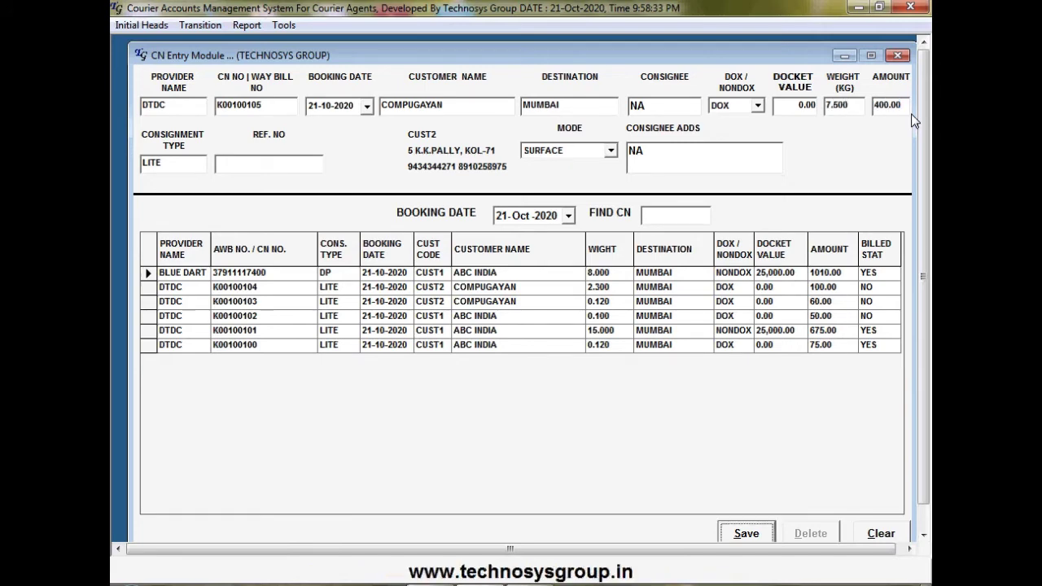
{"action": "key", "text": "Return"}
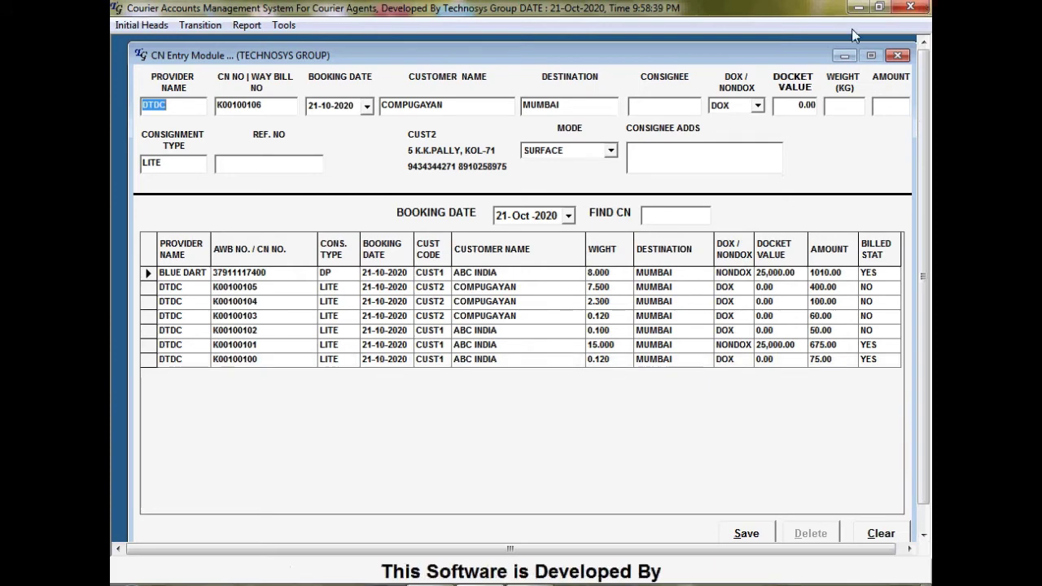
Close CN Entry and open Transition > Generate Invoice, reopening it after an accidental close
{"action": "left_click", "coordinate": [901, 57]}
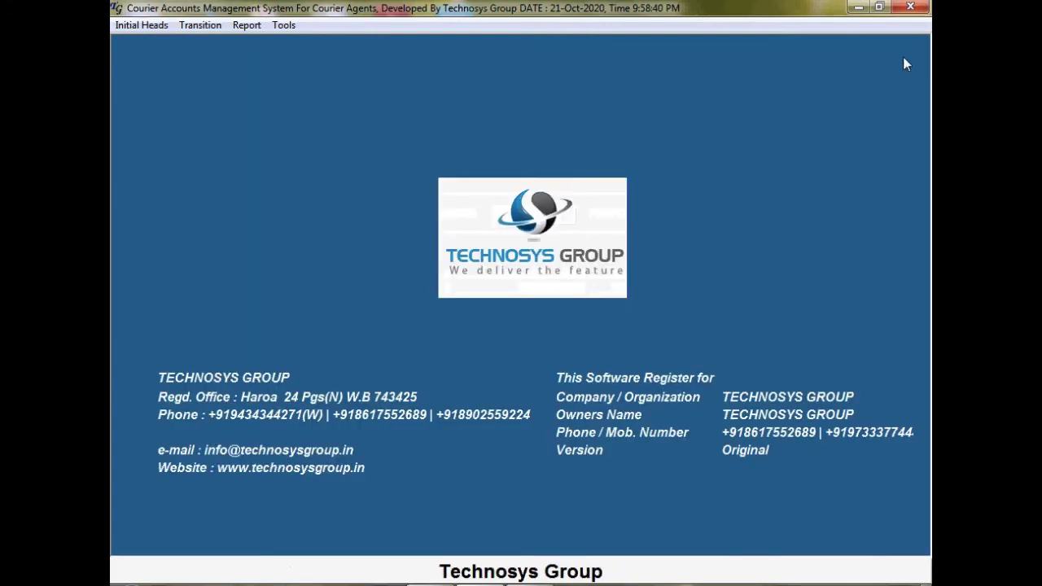
{"action": "left_click", "coordinate": [200, 25]}
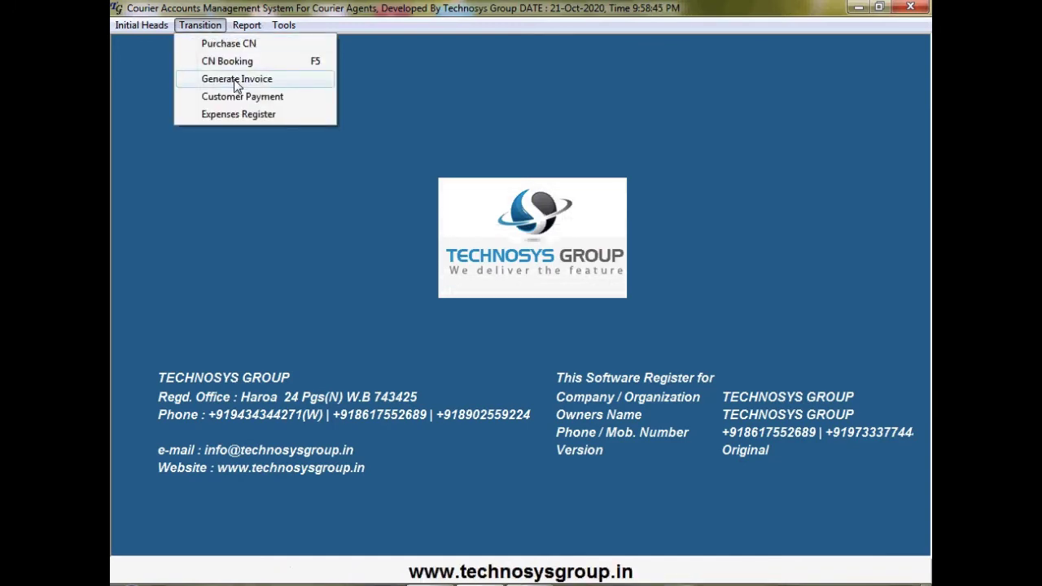
{"action": "left_click", "coordinate": [236, 79]}
{"action": "left_click", "coordinate": [763, 73]}
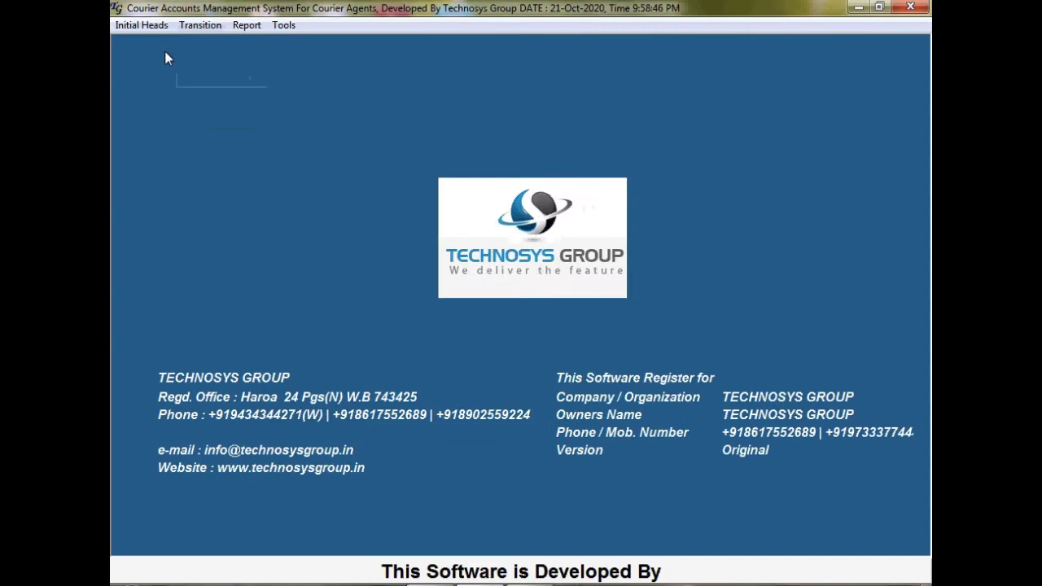
{"action": "left_click", "coordinate": [203, 30]}
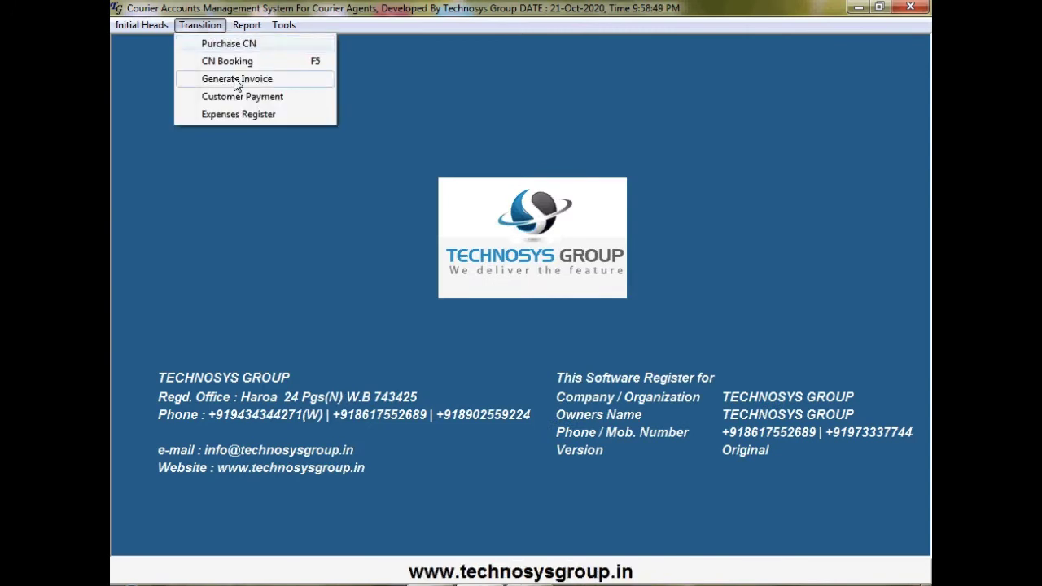
{"action": "left_click", "coordinate": [236, 81]}
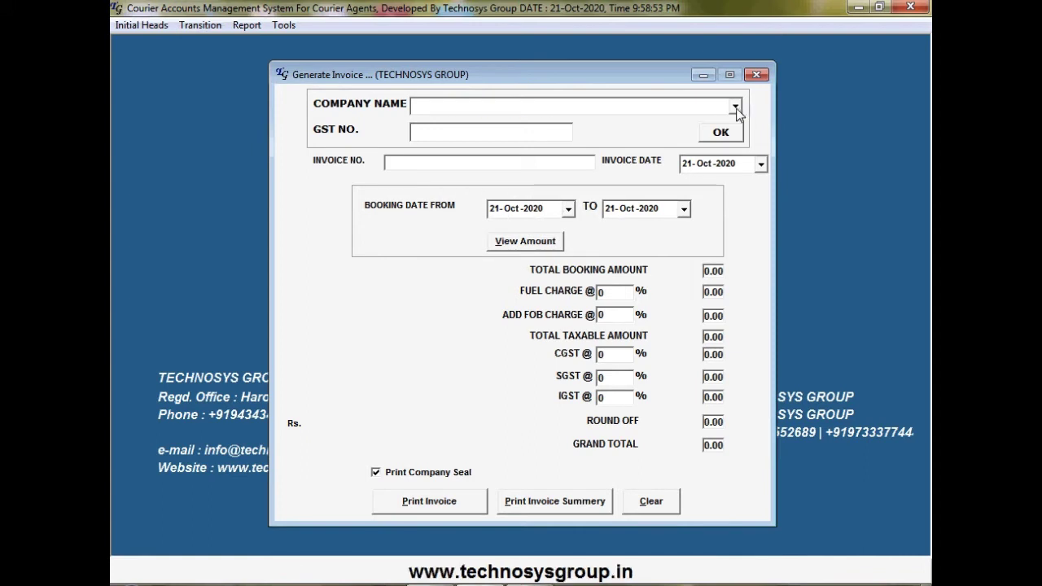
Set up a TECHNOSYS GROUP invoice for COMPUGAYAN dated 21-Oct-2020
{"action": "left_click", "coordinate": [735, 108]}
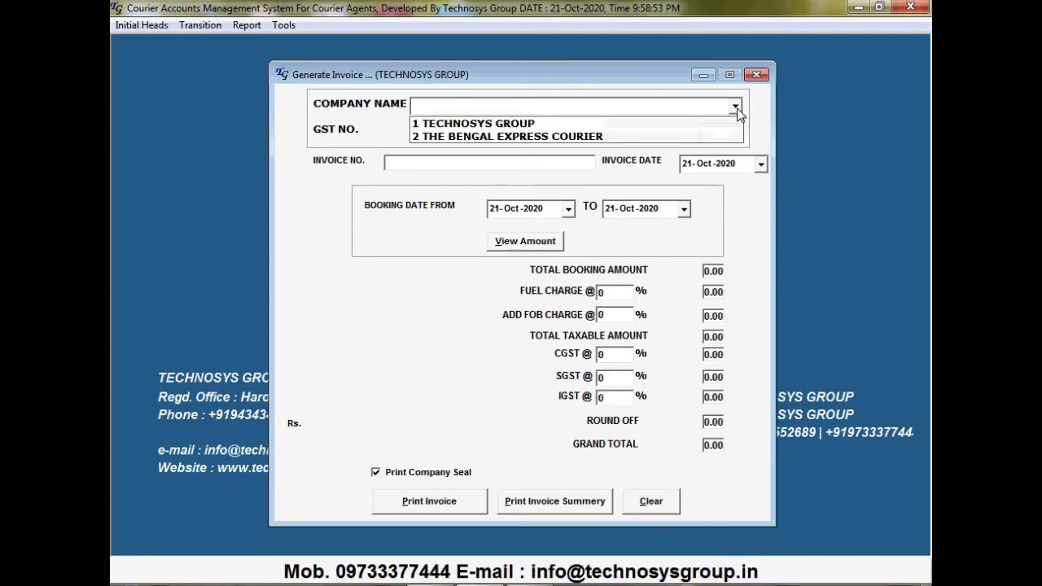
{"action": "left_click", "coordinate": [577, 129]}
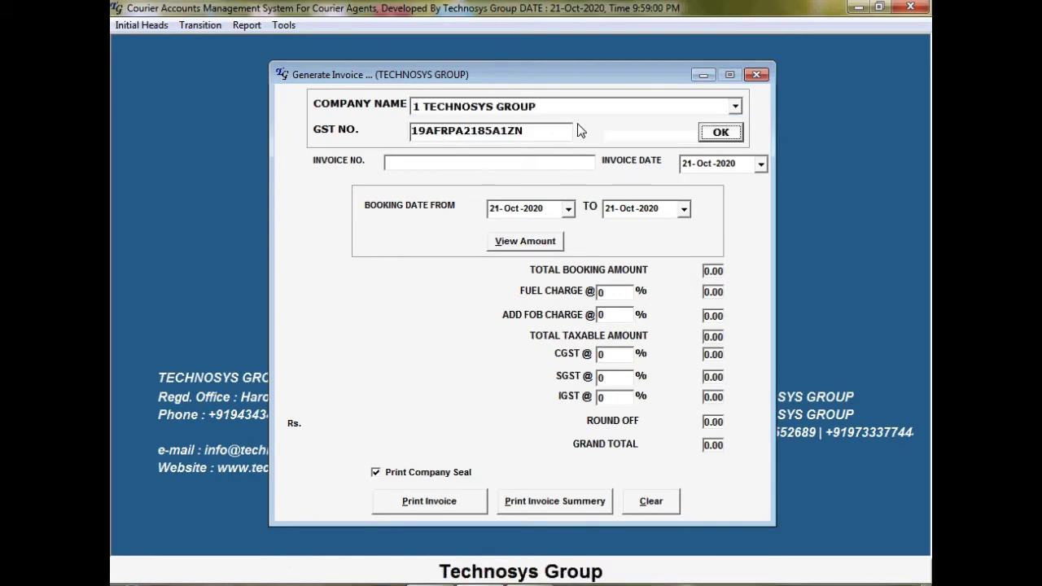
{"action": "left_click", "coordinate": [712, 139]}
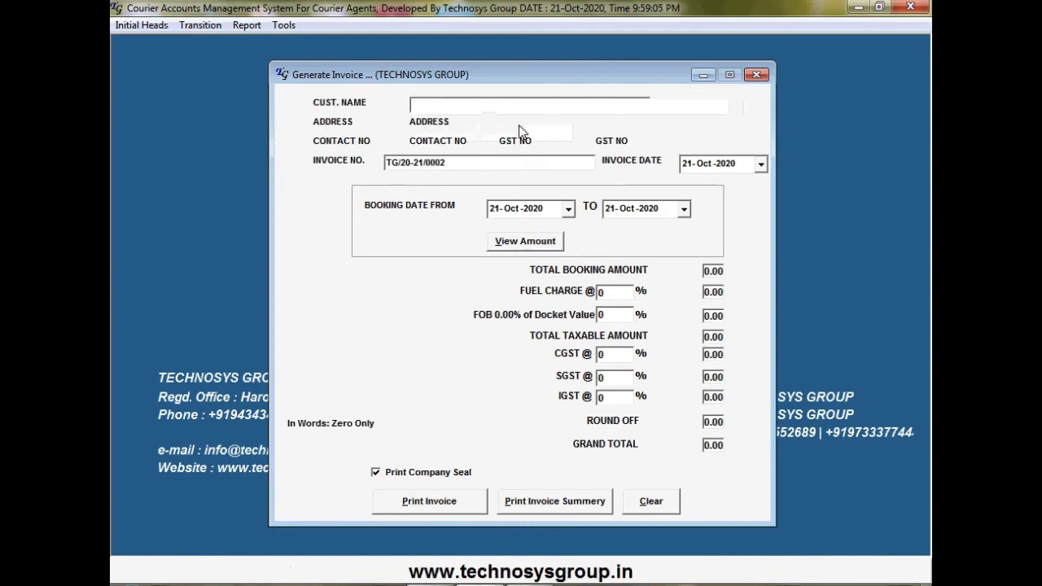
{"action": "type", "text": "C"}
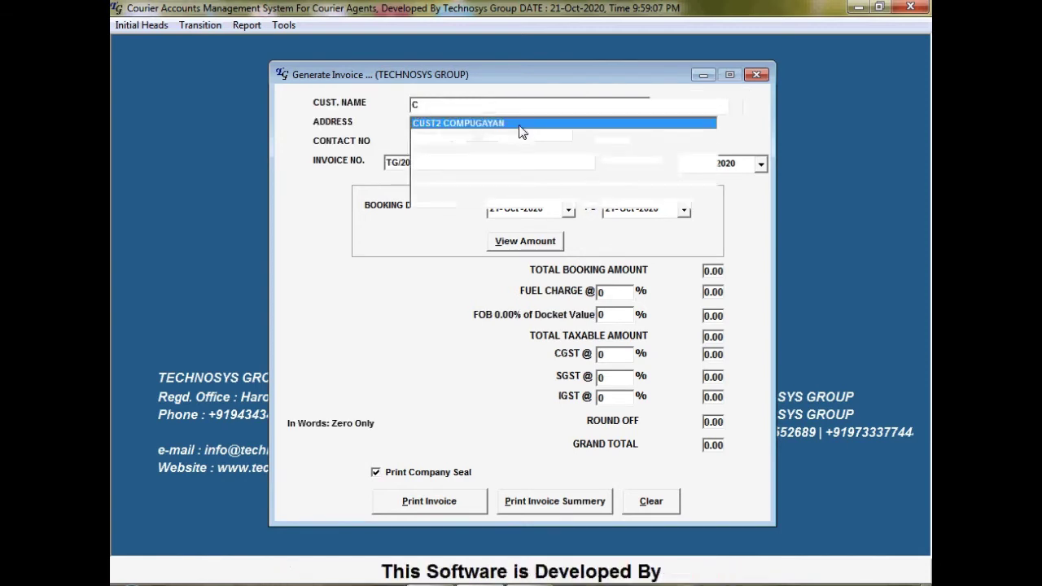
{"action": "left_click", "coordinate": [519, 123]}
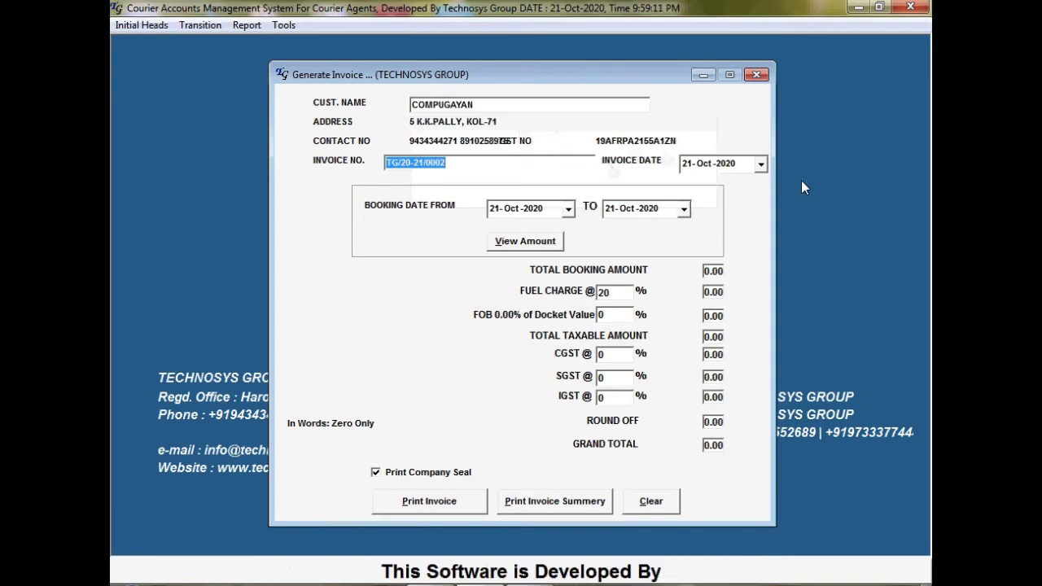
{"action": "left_click", "coordinate": [760, 163]}
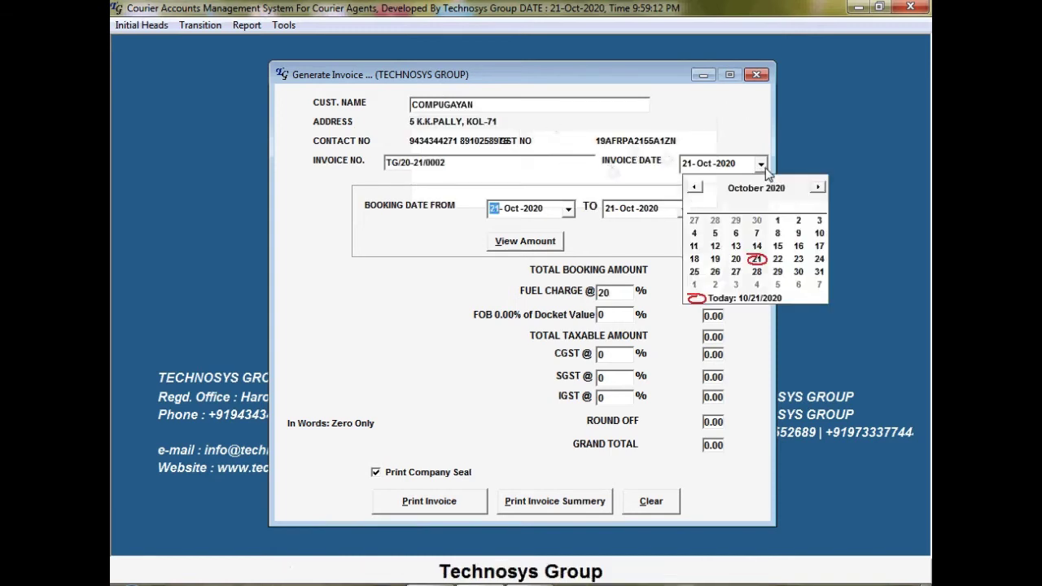
{"action": "left_click", "coordinate": [757, 259]}
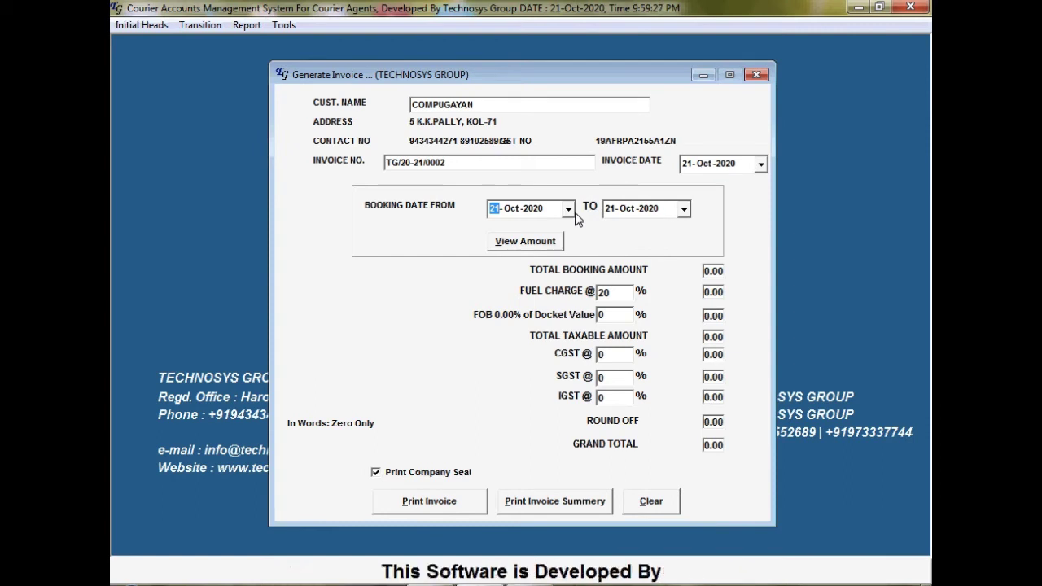
Set bookings 01-Oct-2020 to 31-Oct-2020, view the 560.00 amount, and apply the 20% fuel charge
{"action": "left_click", "coordinate": [570, 210]}
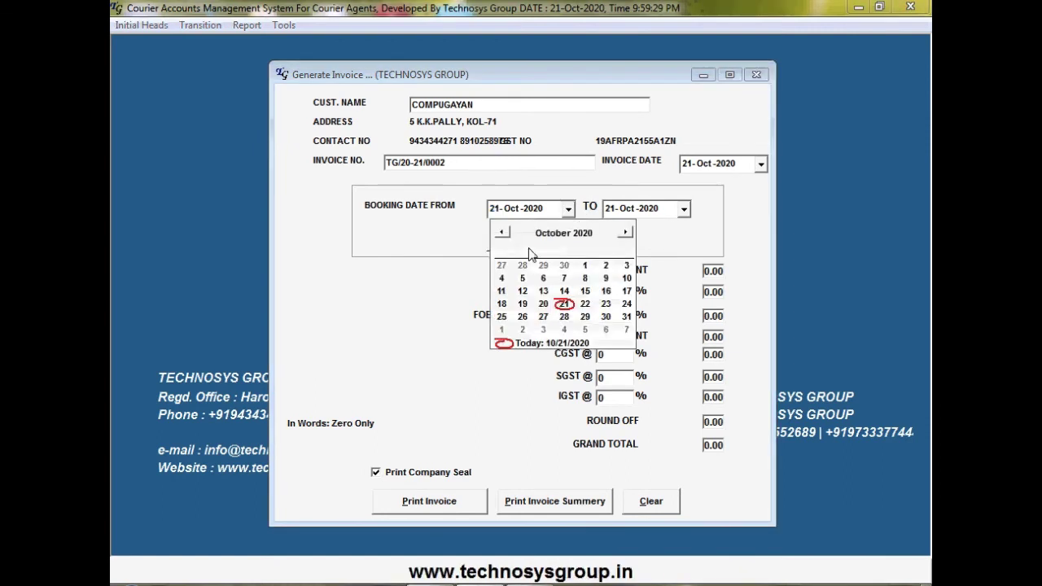
{"action": "left_click", "coordinate": [585, 269]}
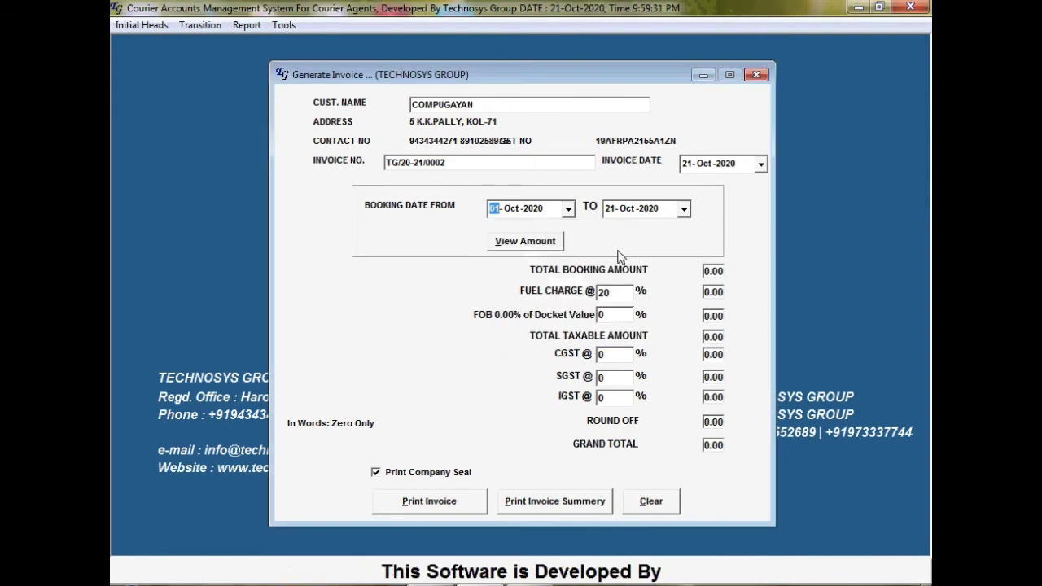
{"action": "left_click", "coordinate": [685, 210]}
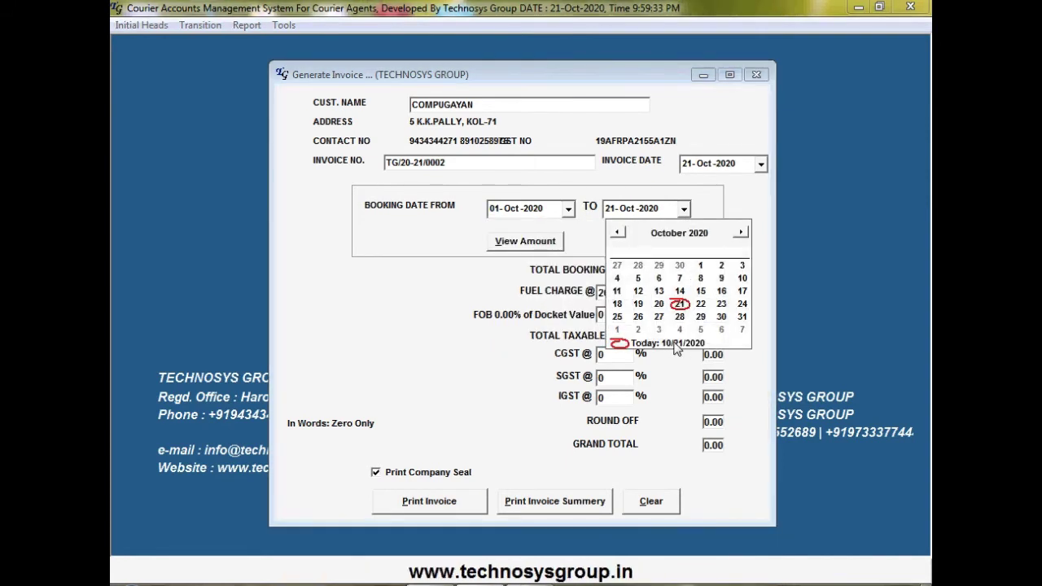
{"action": "left_click", "coordinate": [741, 317]}
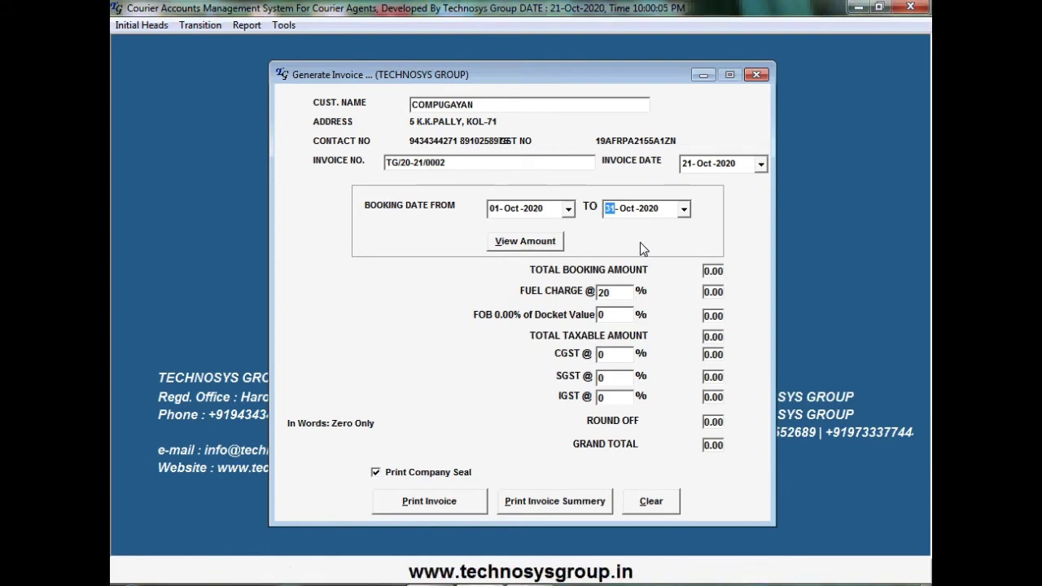
{"action": "left_click", "coordinate": [553, 243]}
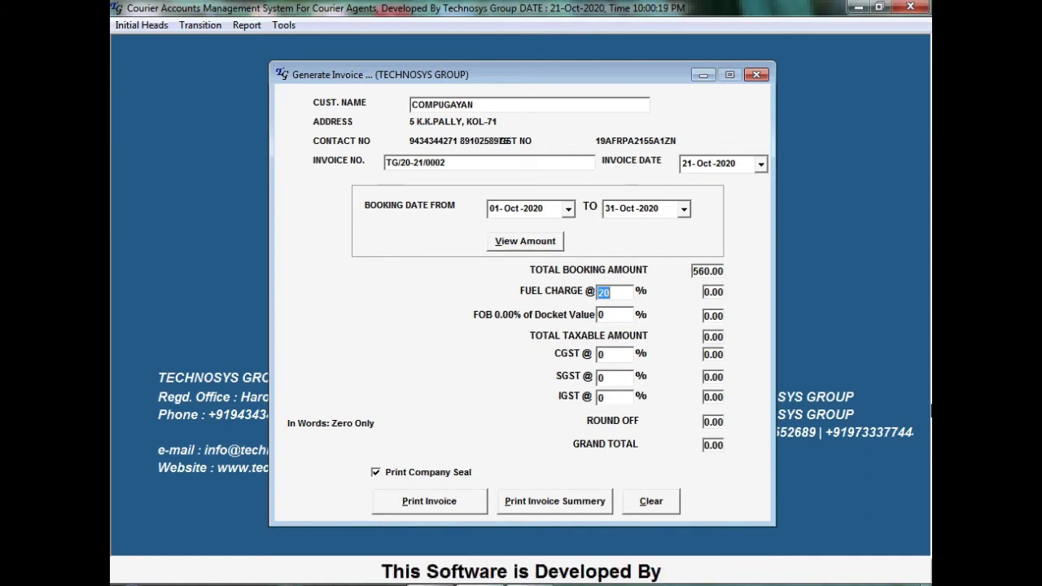
{"action": "key", "text": "Return"}
{"action": "key", "text": "Return"}
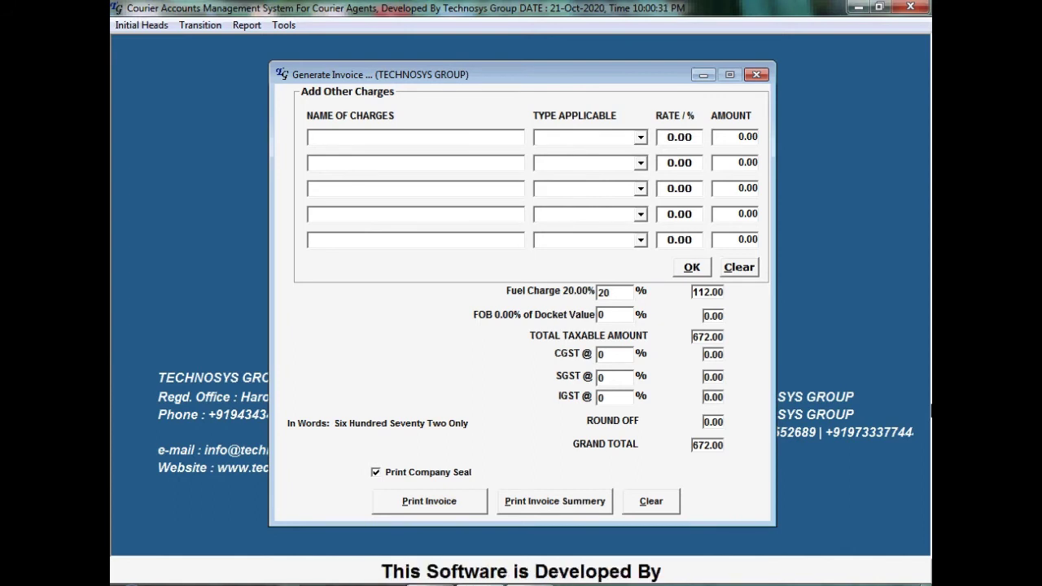
Add a 10% COVID charge calculated on total value
{"action": "type", "text": "C"}
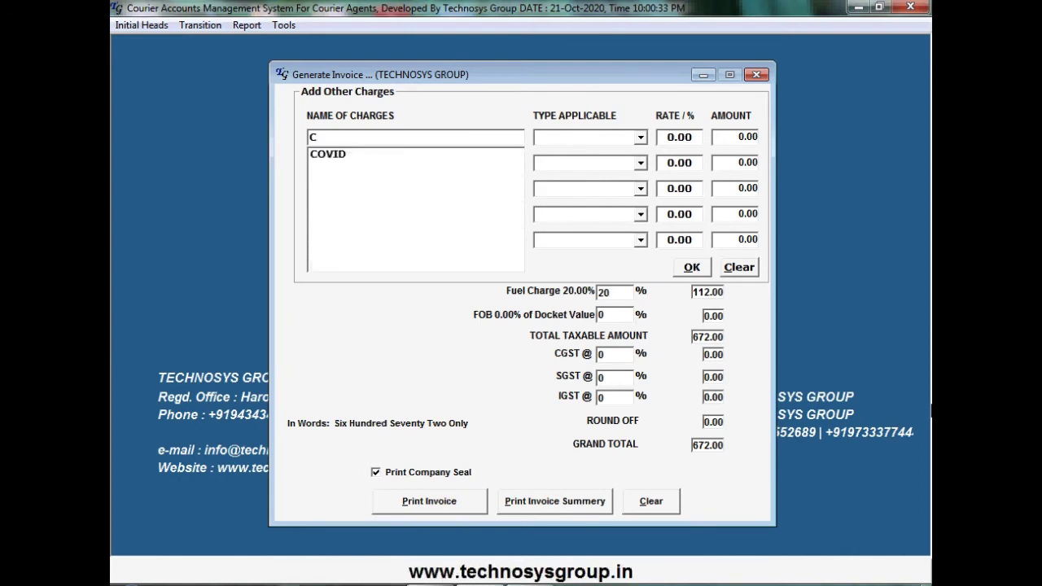
{"action": "key", "text": "Return"}
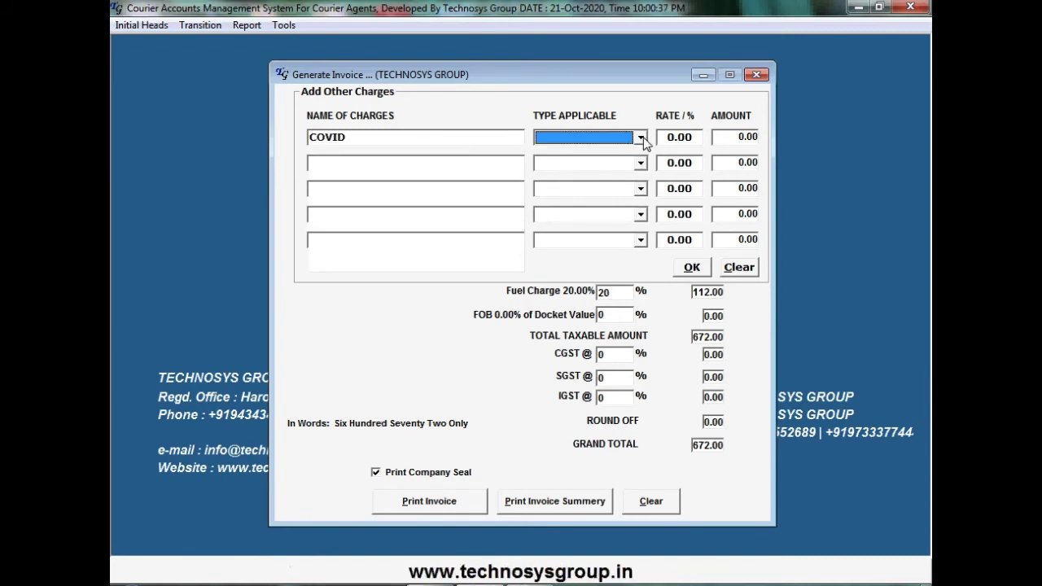
{"action": "left_click", "coordinate": [641, 137]}
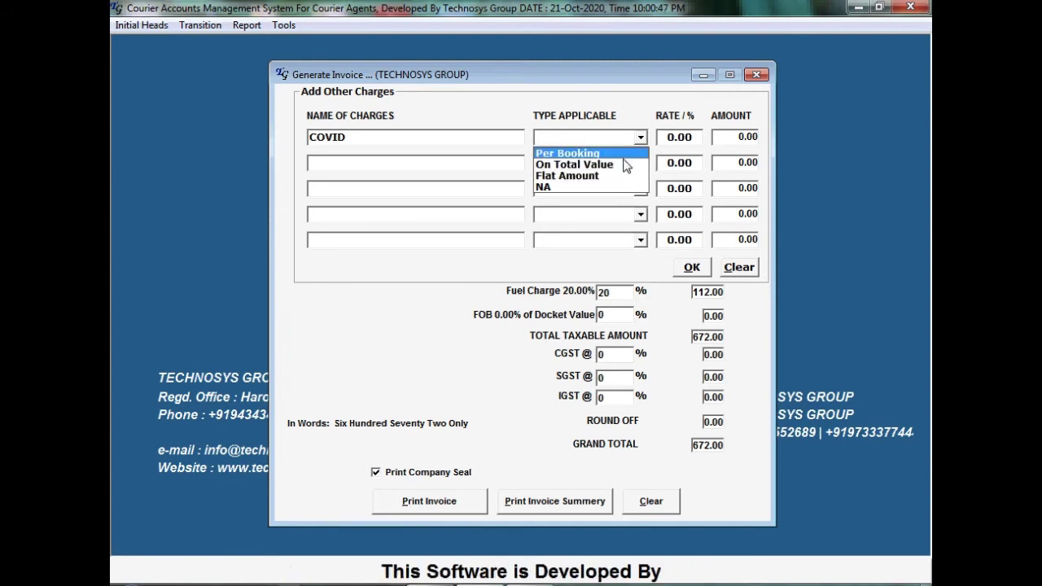
{"action": "left_click", "coordinate": [626, 166]}
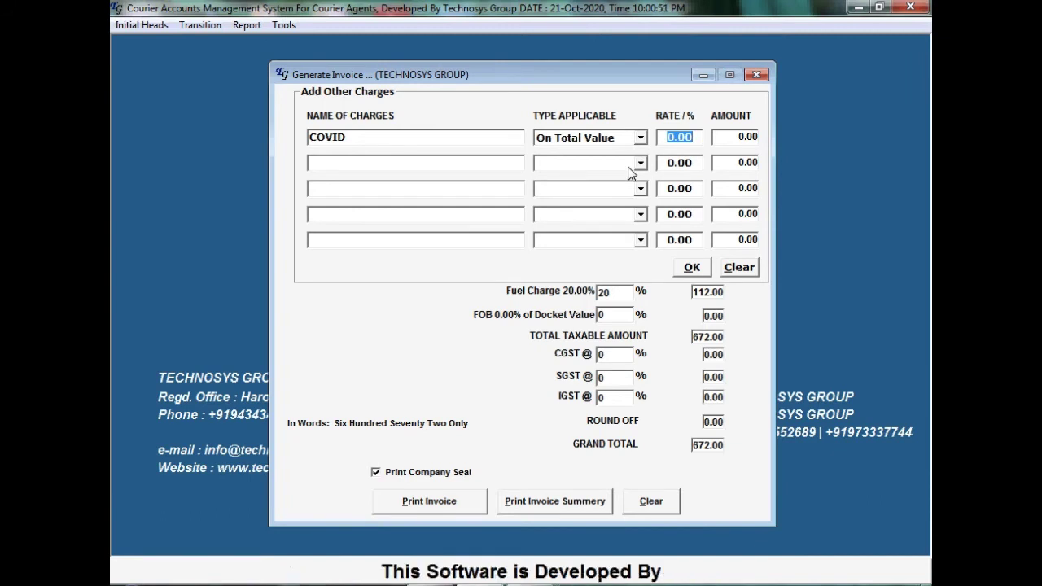
{"action": "type", "text": "10"}
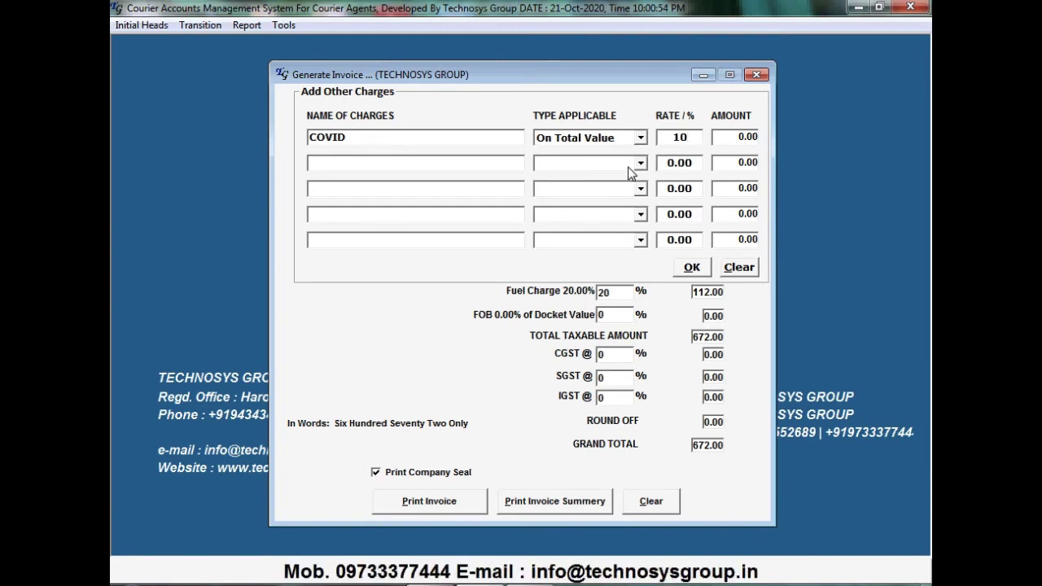
{"action": "key", "text": "Tab"}
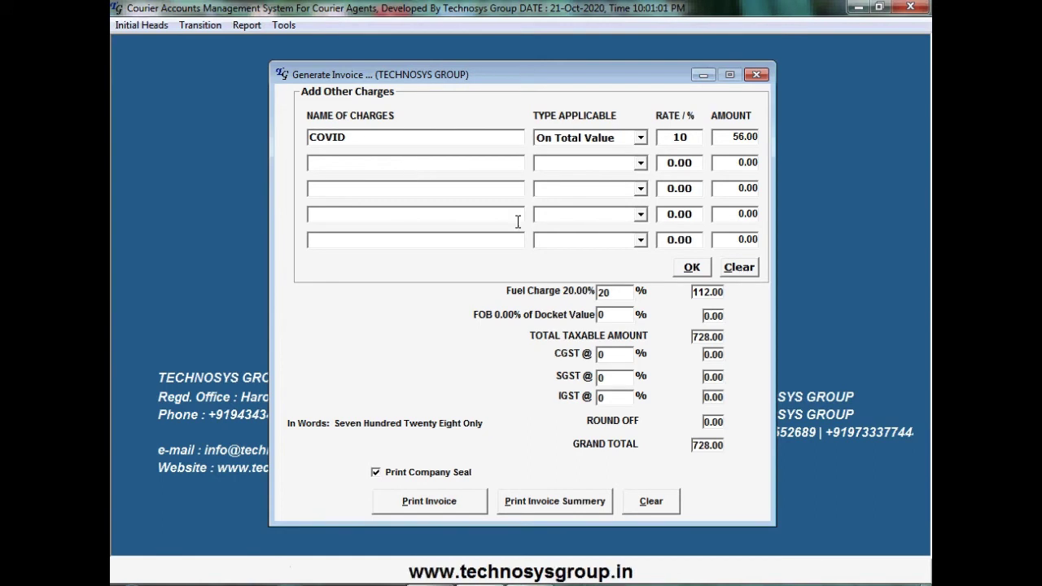
{"action": "left_click", "coordinate": [690, 269]}
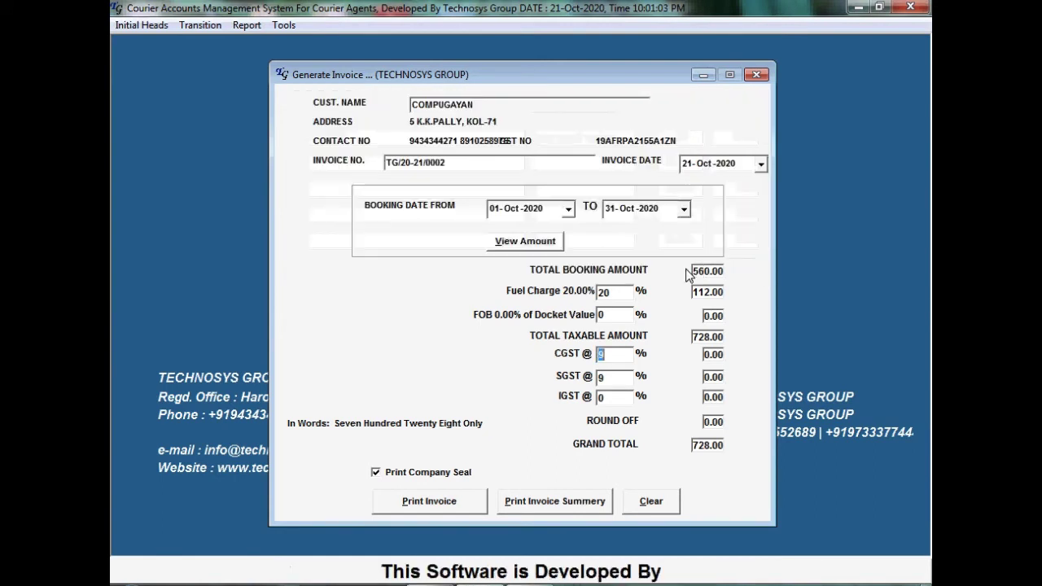
Print the 859.00 COMPUGAYAN invoice without the company seal and dismiss the ledger-updated message
{"action": "key", "text": "Tab"}
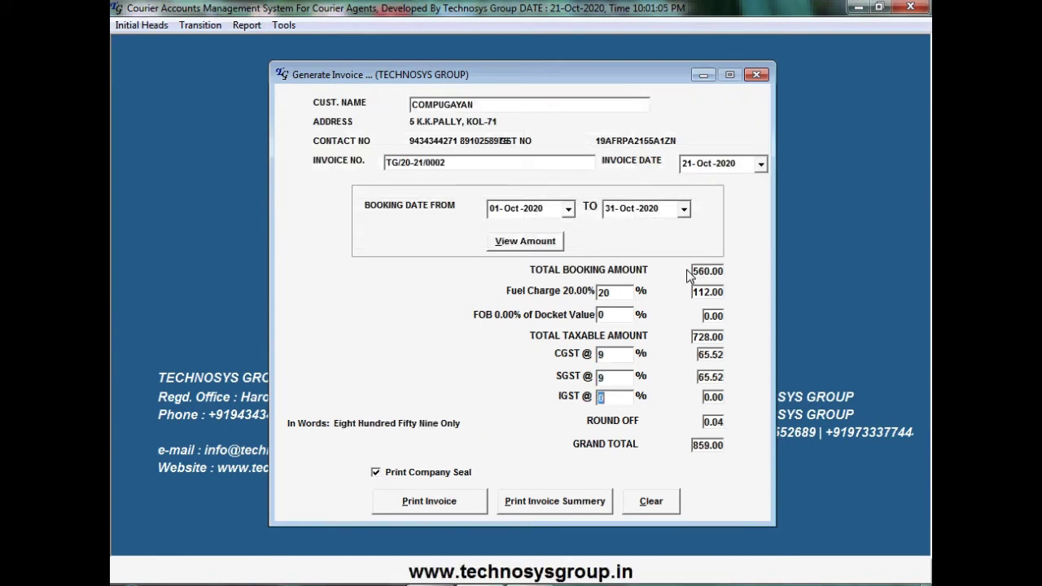
{"action": "key", "text": "Tab"}
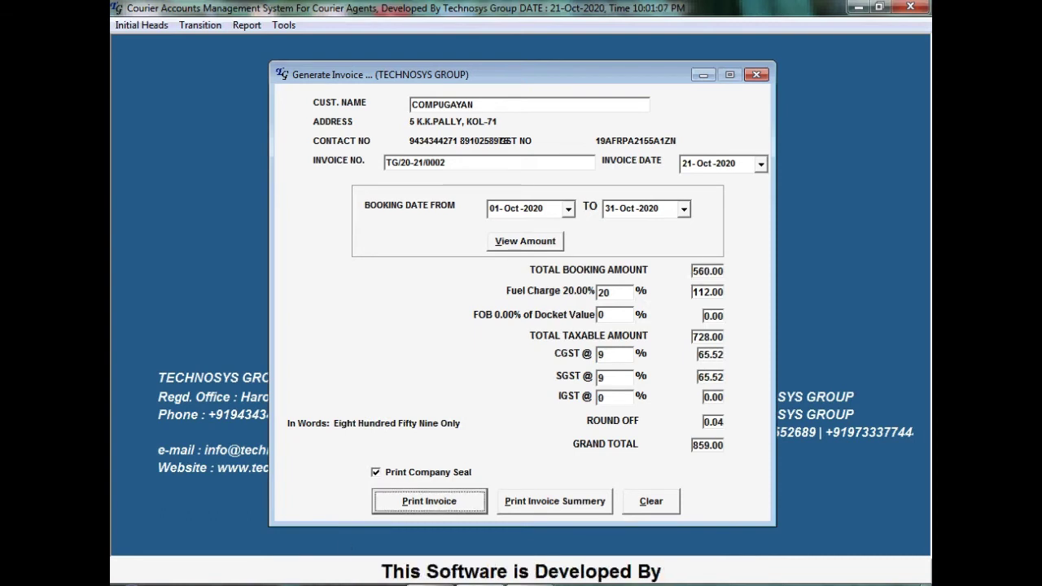
{"action": "left_click", "coordinate": [375, 472]}
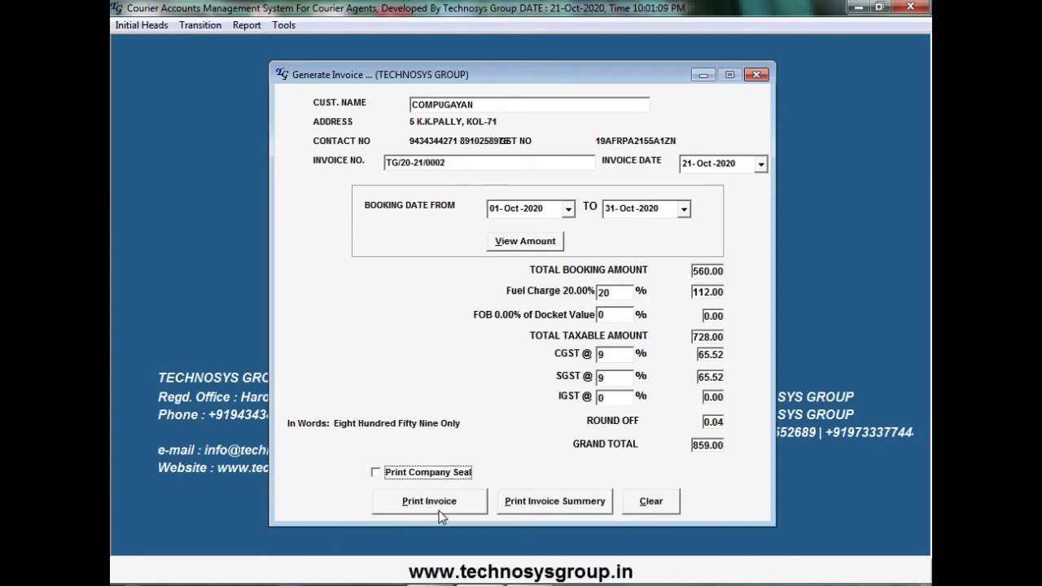
{"action": "left_click", "coordinate": [437, 510]}
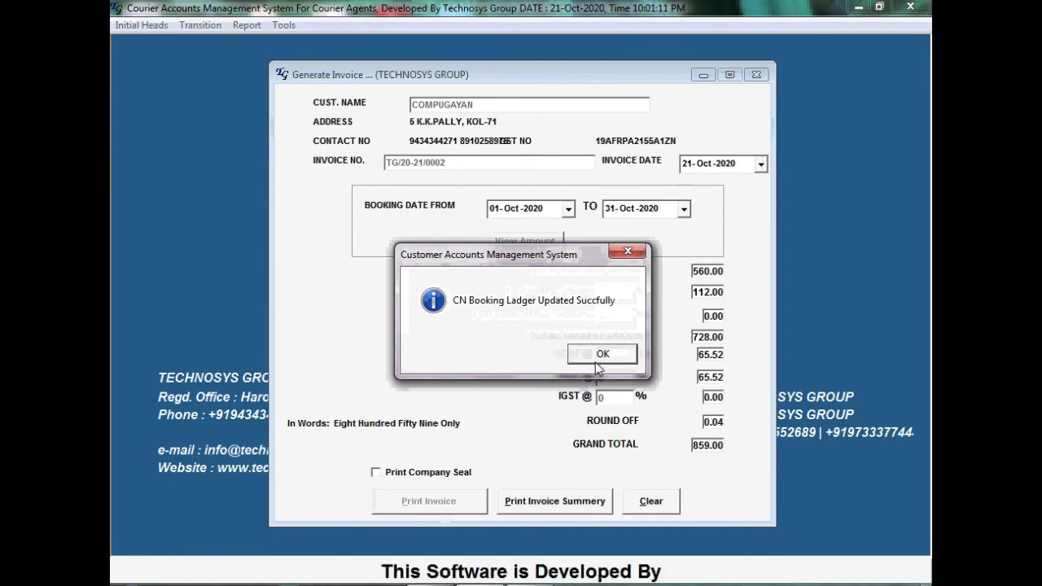
{"action": "left_click", "coordinate": [600, 355]}
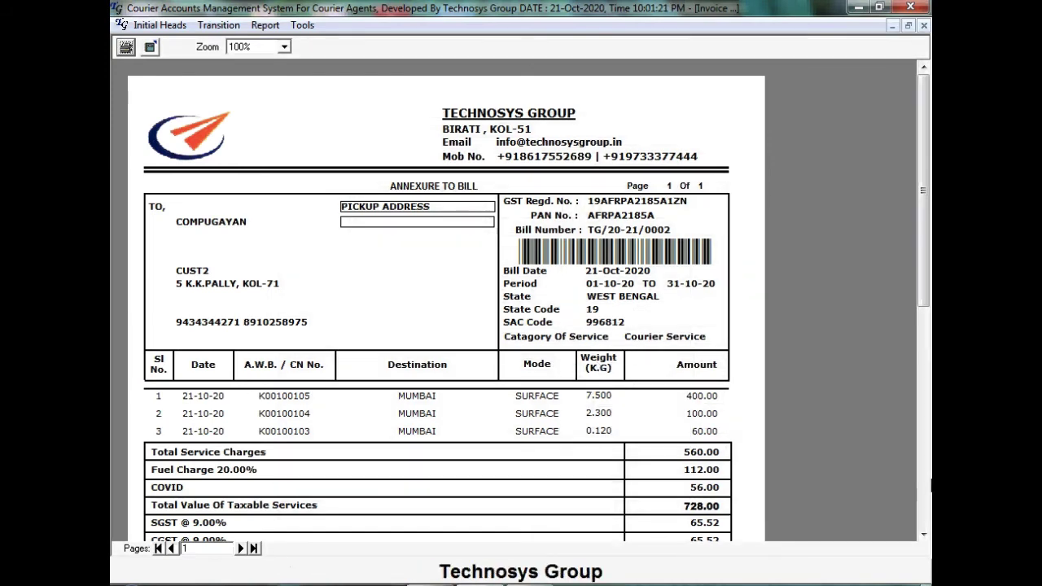
Scroll through the annexure preview to the grand total and signatory, then close it
{"action": "left_click", "coordinate": [923, 534]}
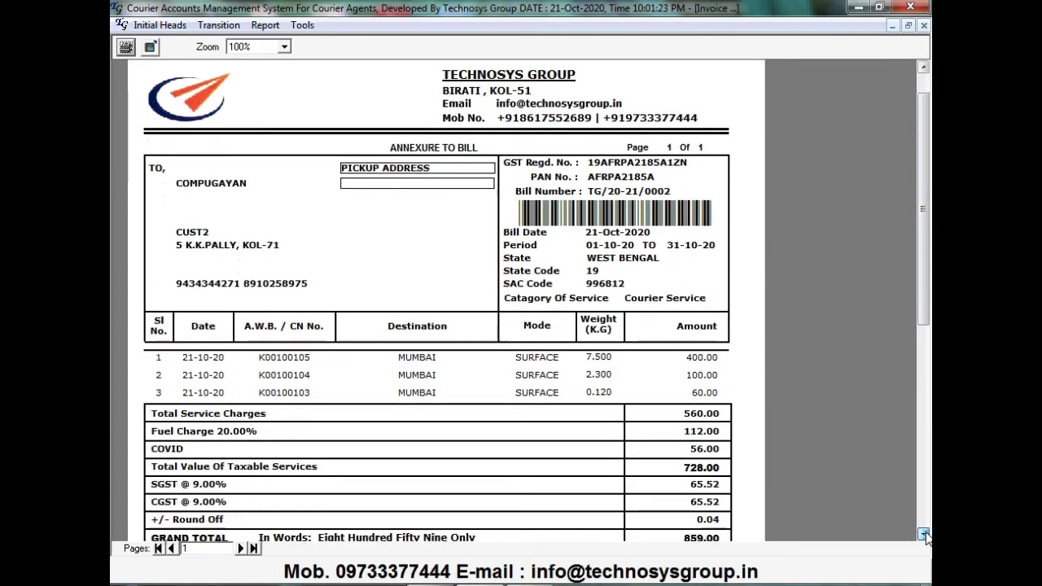
{"action": "left_click", "coordinate": [925, 534]}
{"action": "left_click", "coordinate": [924, 534]}
{"action": "left_click", "coordinate": [925, 534]}
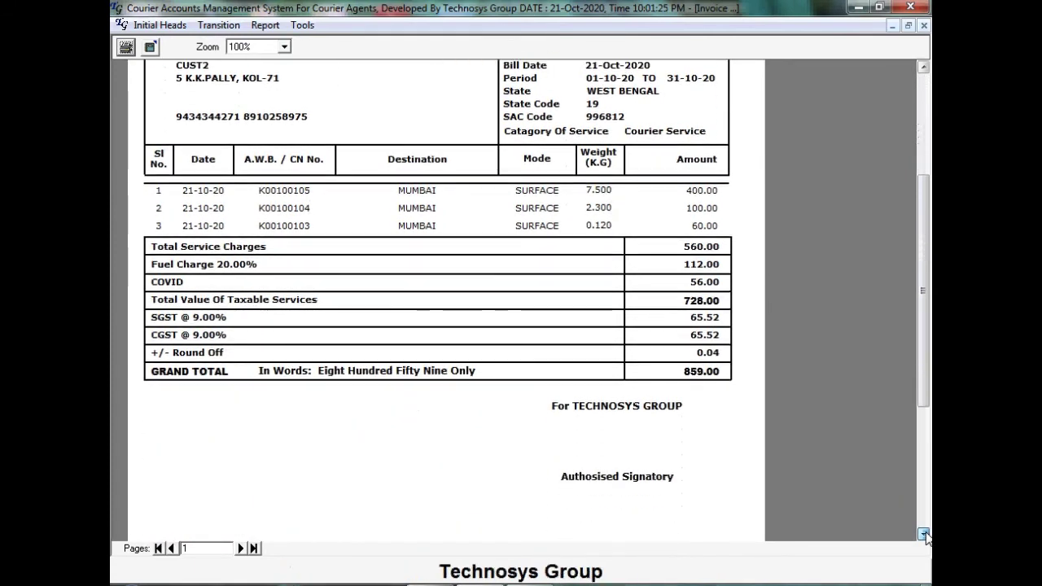
{"action": "left_click", "coordinate": [925, 533]}
{"action": "left_click_drag", "start_coordinate": [923, 303], "coordinate": [922, 189]}
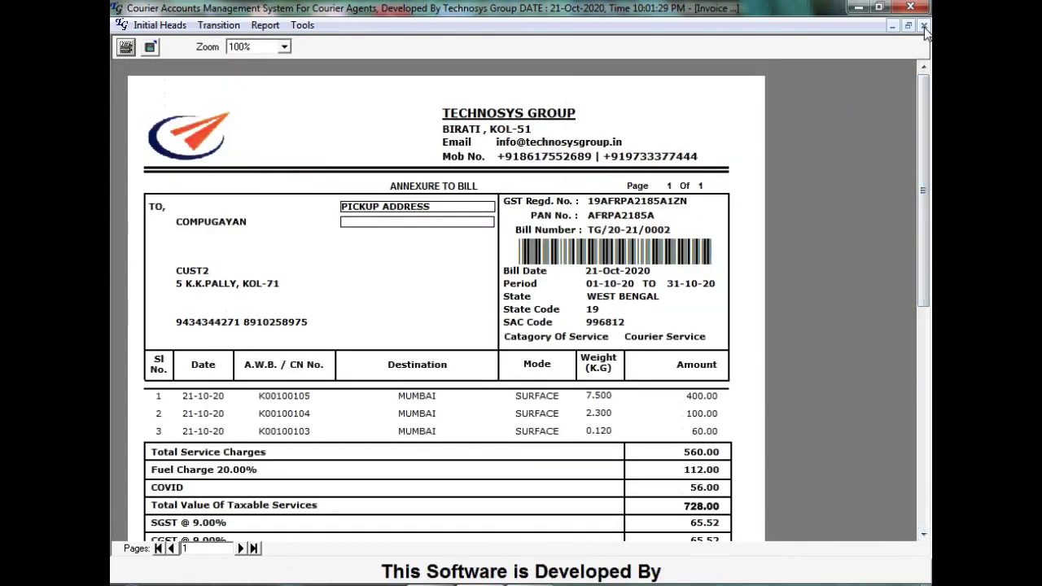
{"action": "left_click", "coordinate": [923, 25]}
Preview the tax invoice summary, scroll to totals, payment terms and bank details, then close it
{"action": "left_click", "coordinate": [559, 502]}
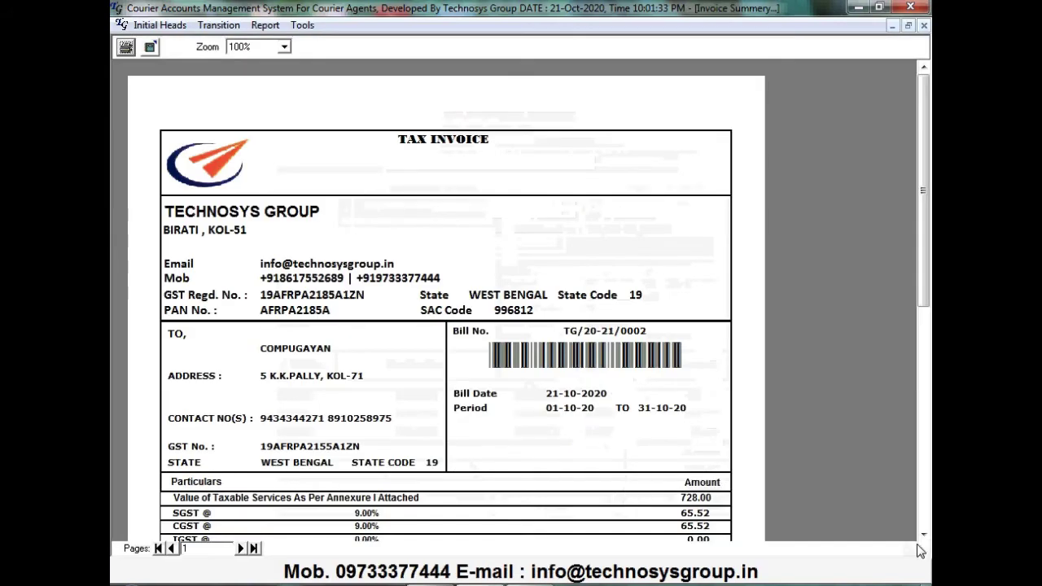
{"action": "left_click", "coordinate": [922, 534]}
{"action": "left_click", "coordinate": [922, 534]}
{"action": "left_click", "coordinate": [923, 534]}
{"action": "left_click", "coordinate": [923, 534]}
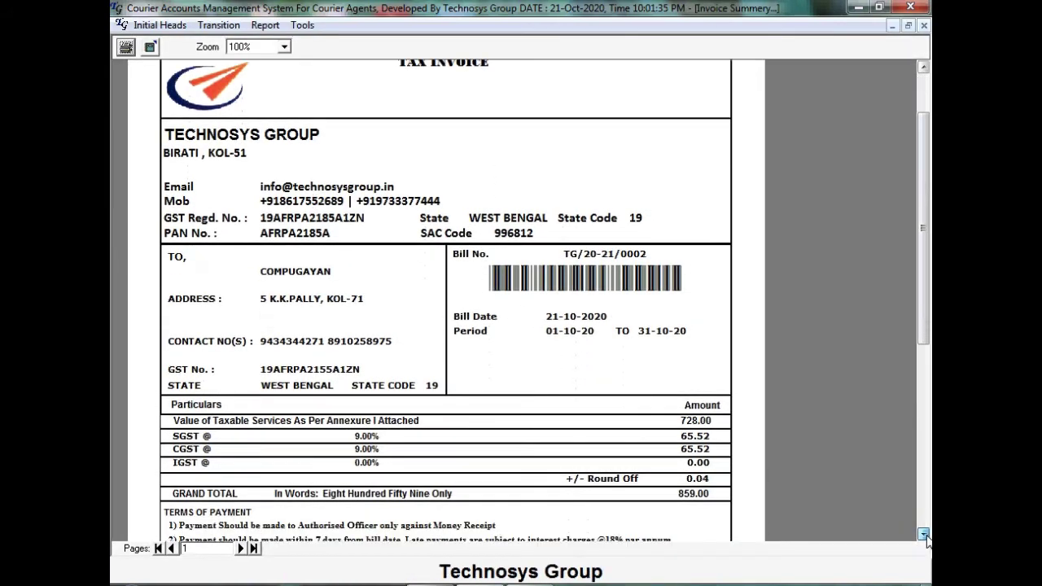
{"action": "left_click", "coordinate": [922, 534]}
{"action": "left_click", "coordinate": [923, 533]}
{"action": "left_click", "coordinate": [923, 534]}
{"action": "left_click", "coordinate": [923, 534]}
{"action": "left_click", "coordinate": [922, 533]}
{"action": "left_click", "coordinate": [923, 533]}
{"action": "left_click", "coordinate": [923, 533]}
{"action": "left_click", "coordinate": [922, 534]}
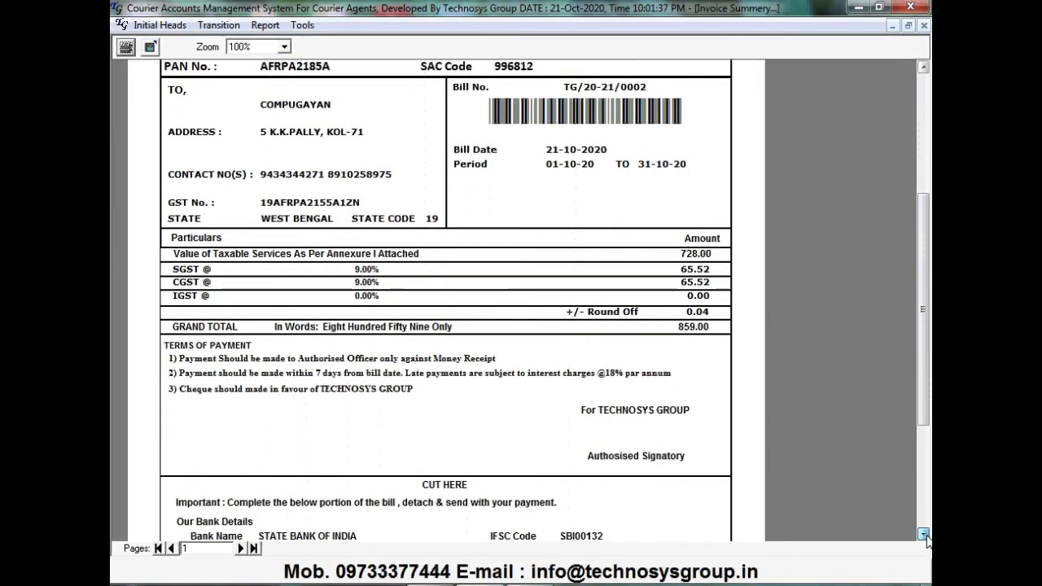
{"action": "left_click", "coordinate": [923, 534]}
{"action": "left_click", "coordinate": [923, 534]}
{"action": "left_click", "coordinate": [923, 534]}
{"action": "left_click", "coordinate": [923, 534]}
{"action": "left_click", "coordinate": [923, 534]}
{"action": "left_click", "coordinate": [922, 533]}
{"action": "left_click", "coordinate": [923, 534]}
{"action": "left_click", "coordinate": [923, 534]}
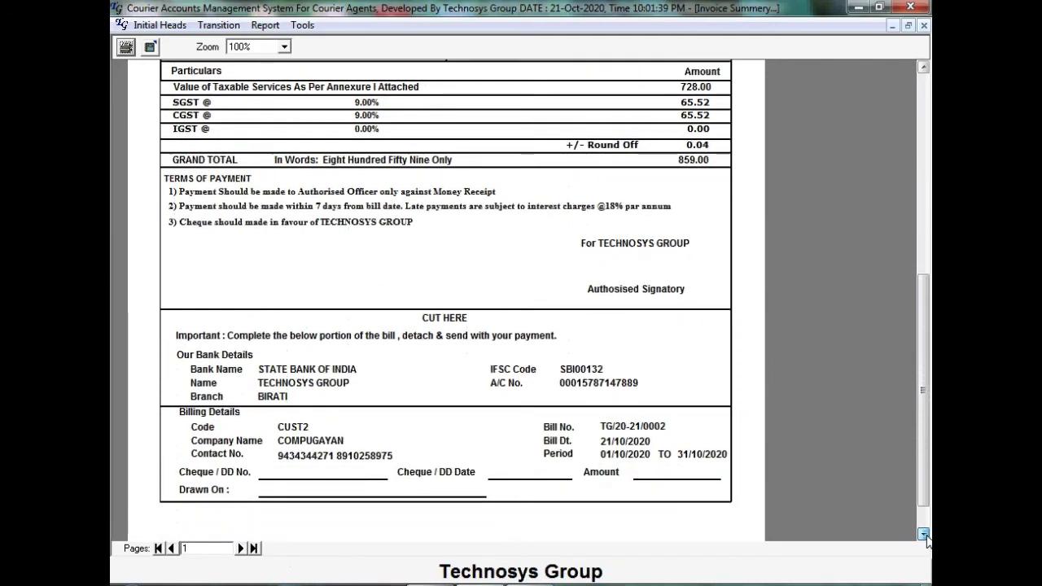
{"action": "left_click", "coordinate": [923, 534]}
{"action": "left_click", "coordinate": [922, 534]}
{"action": "left_click_drag", "start_coordinate": [921, 356], "coordinate": [902, 86]}
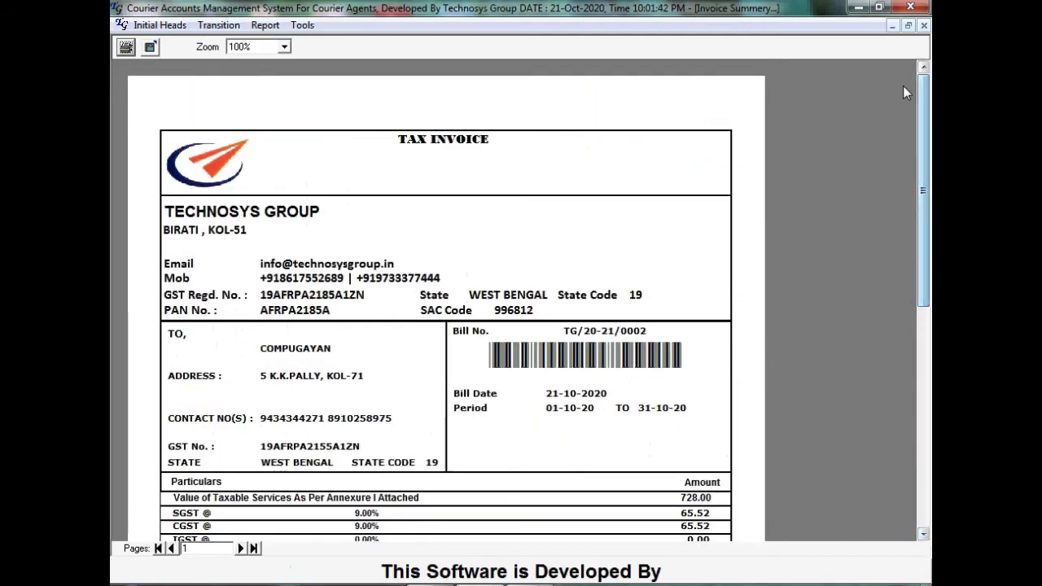
{"action": "left_click", "coordinate": [923, 25]}
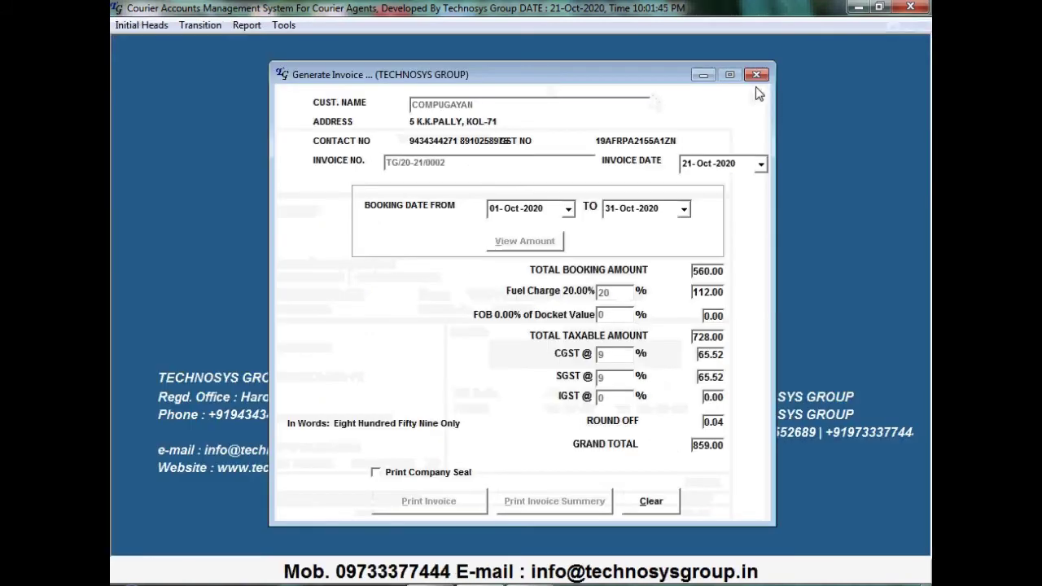
Start a new THE BENGAL EXPRESS COURIER invoice for customer ABC INDIA
{"action": "left_click", "coordinate": [756, 74]}
{"action": "left_click", "coordinate": [200, 25]}
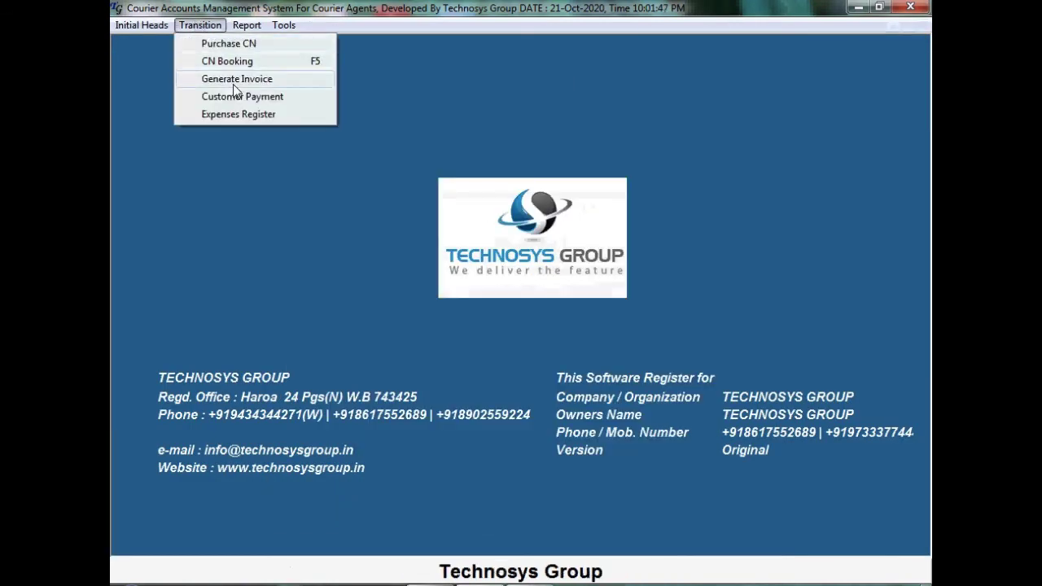
{"action": "left_click", "coordinate": [237, 79]}
{"action": "left_click", "coordinate": [734, 109]}
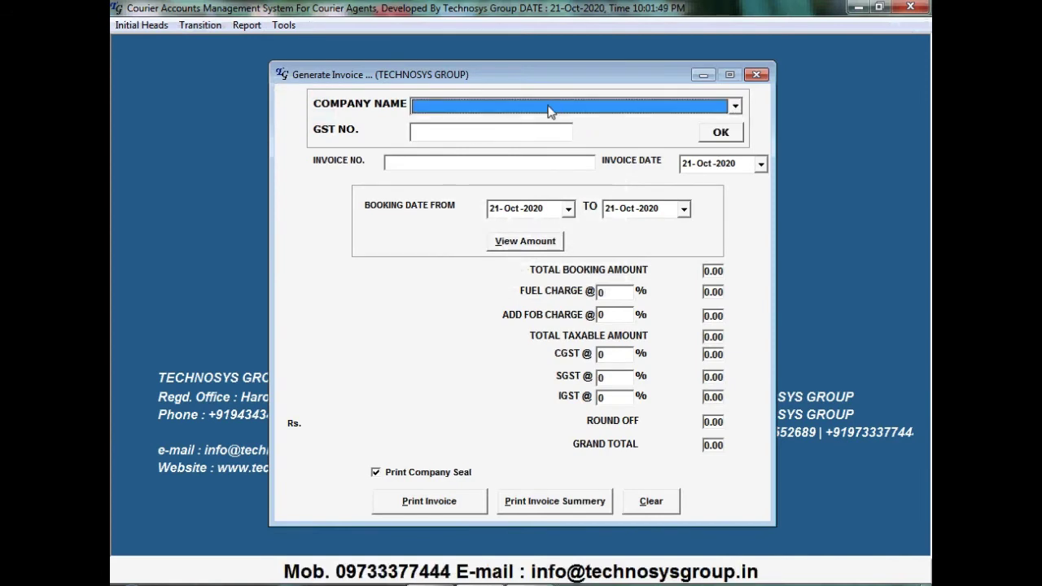
{"action": "left_click", "coordinate": [521, 136]}
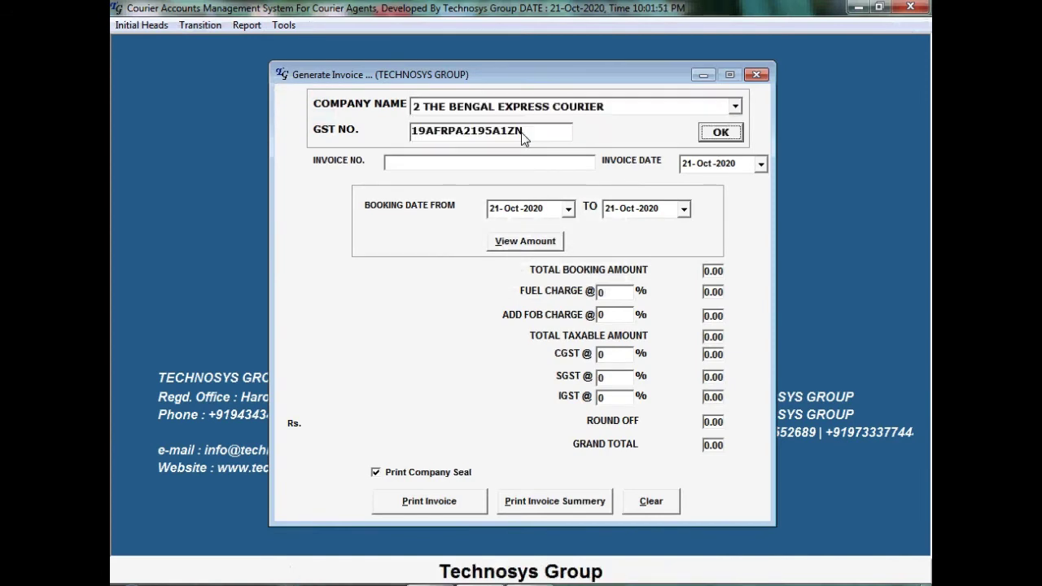
{"action": "left_click", "coordinate": [719, 137]}
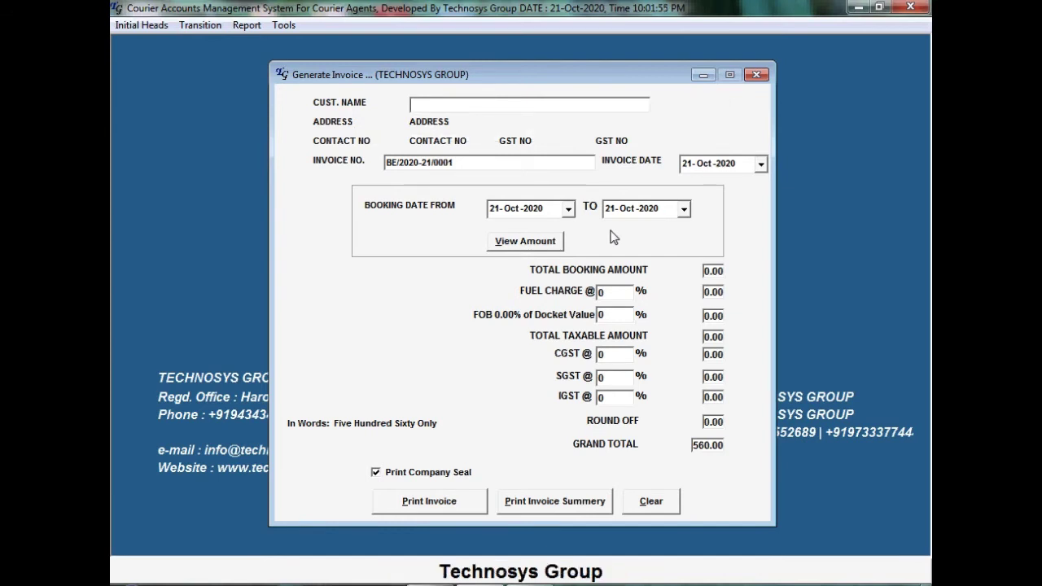
{"action": "type", "text": "A"}
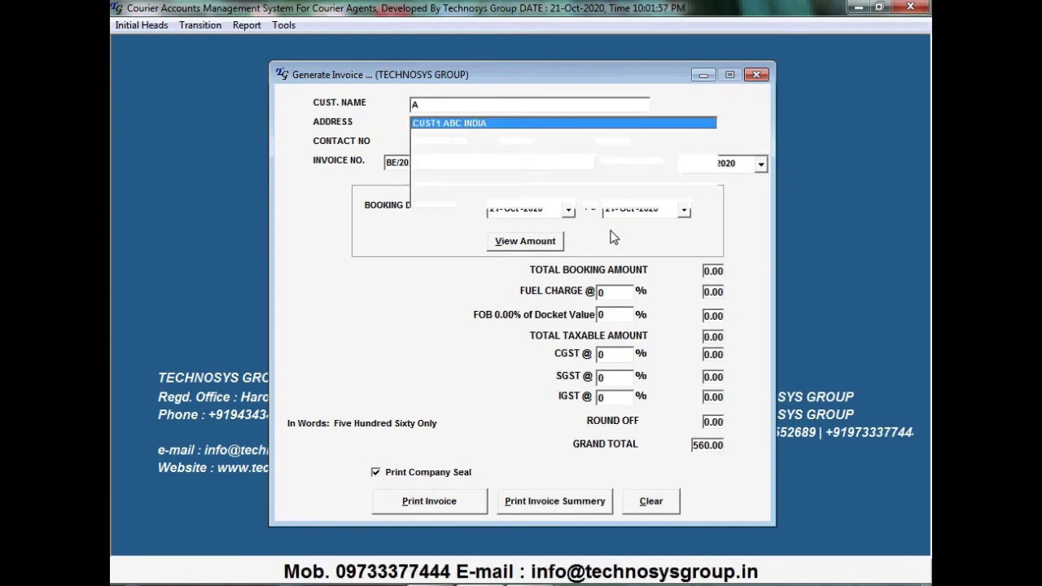
{"action": "key", "text": "Return"}
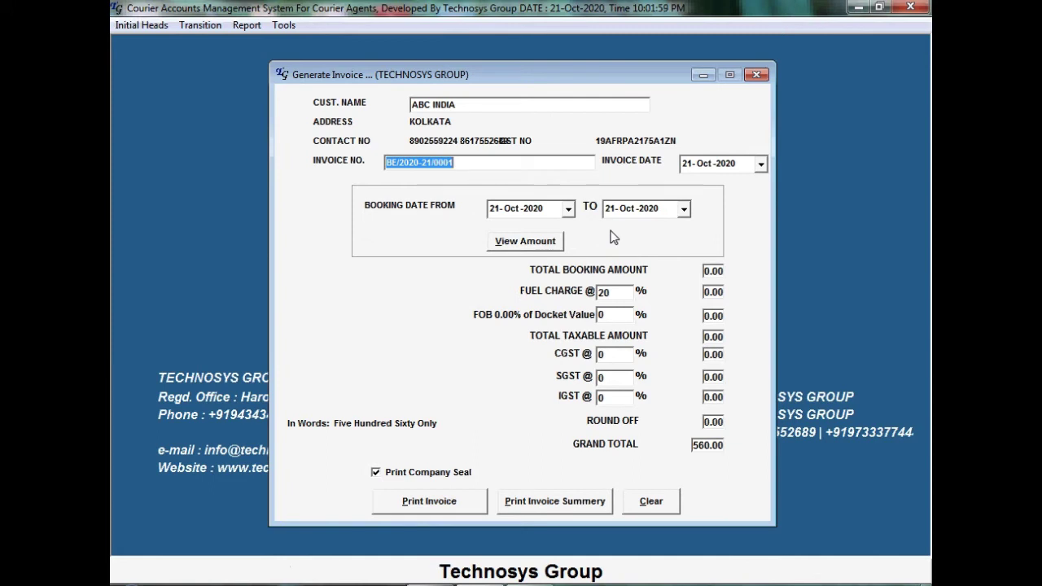
Set the booking start date to 01-Oct-2020, calculate the amount, and add no other charges
{"action": "left_click", "coordinate": [568, 208]}
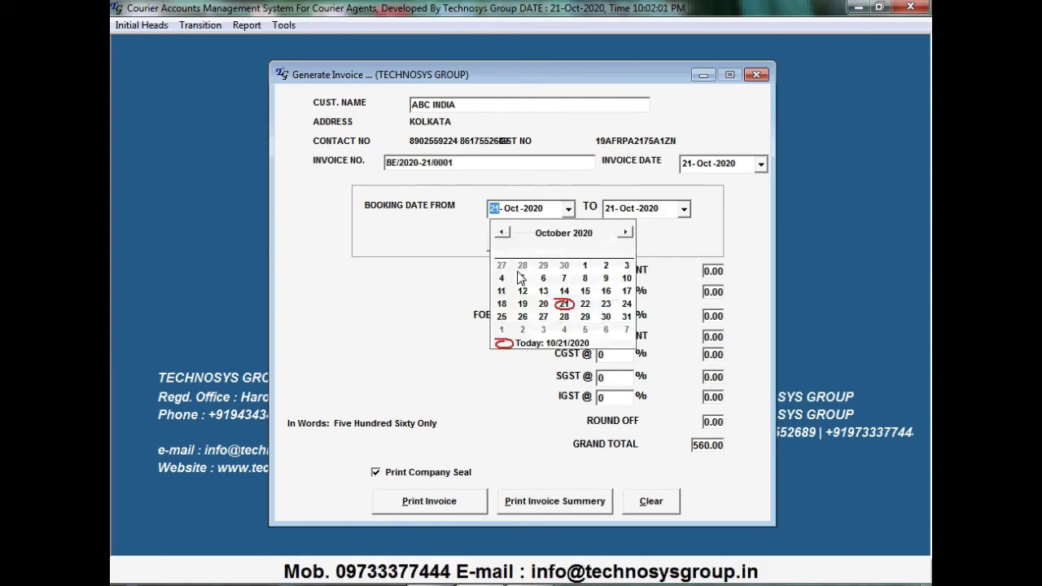
{"action": "left_click", "coordinate": [584, 266]}
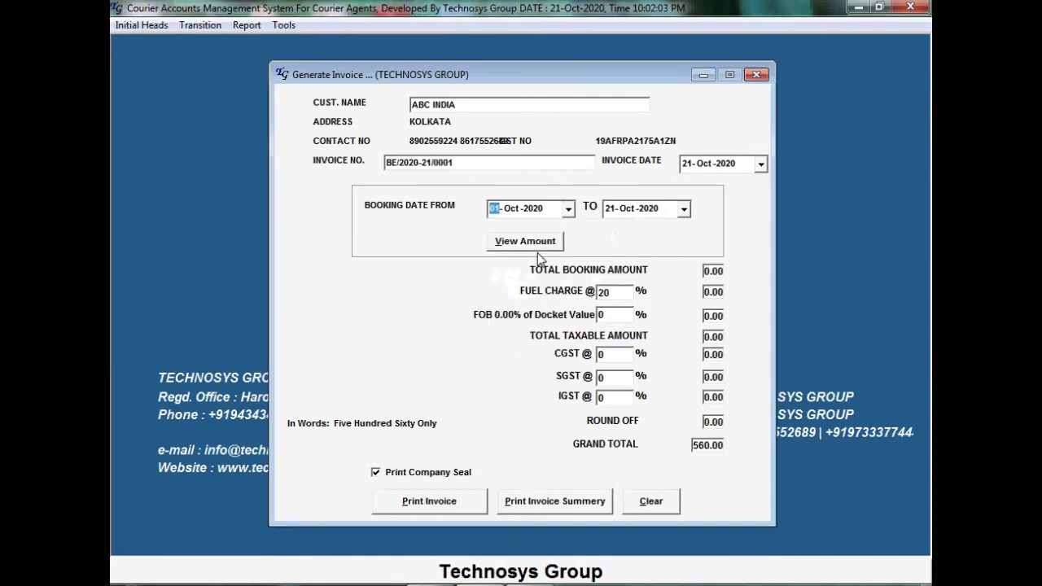
{"action": "left_click", "coordinate": [536, 248]}
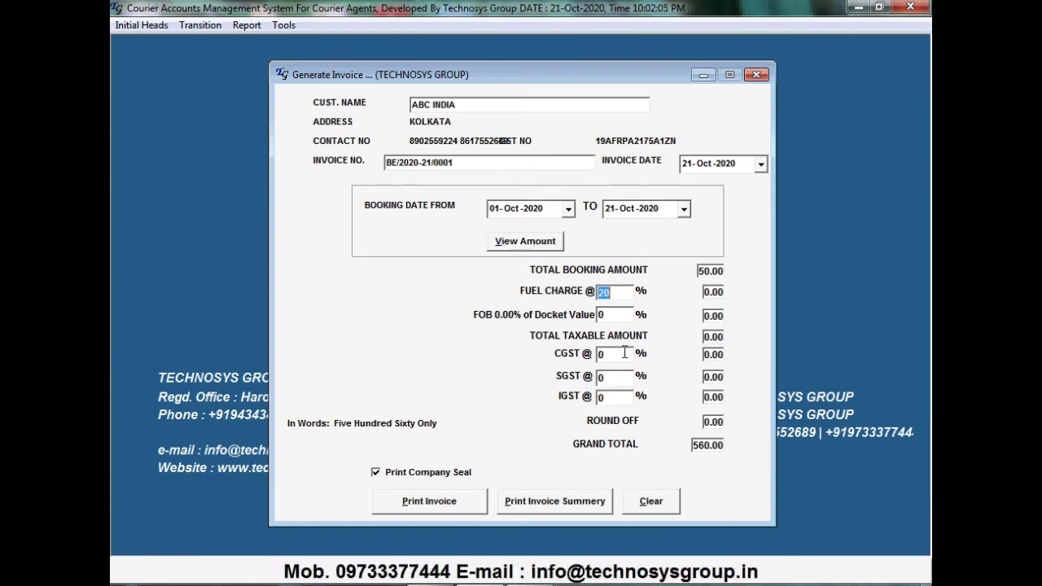
{"action": "key", "text": "Tab"}
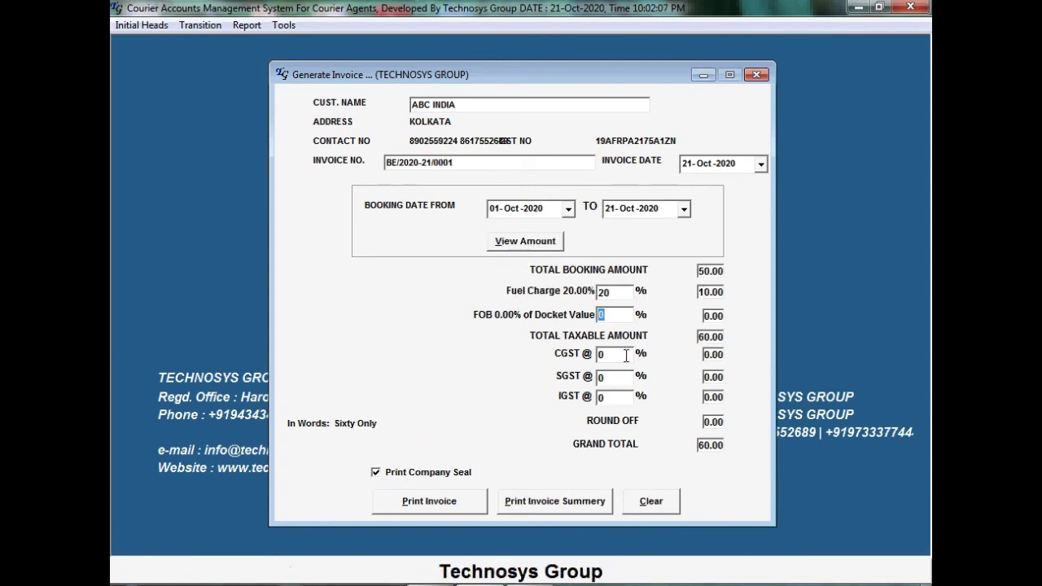
{"action": "key", "text": "Return"}
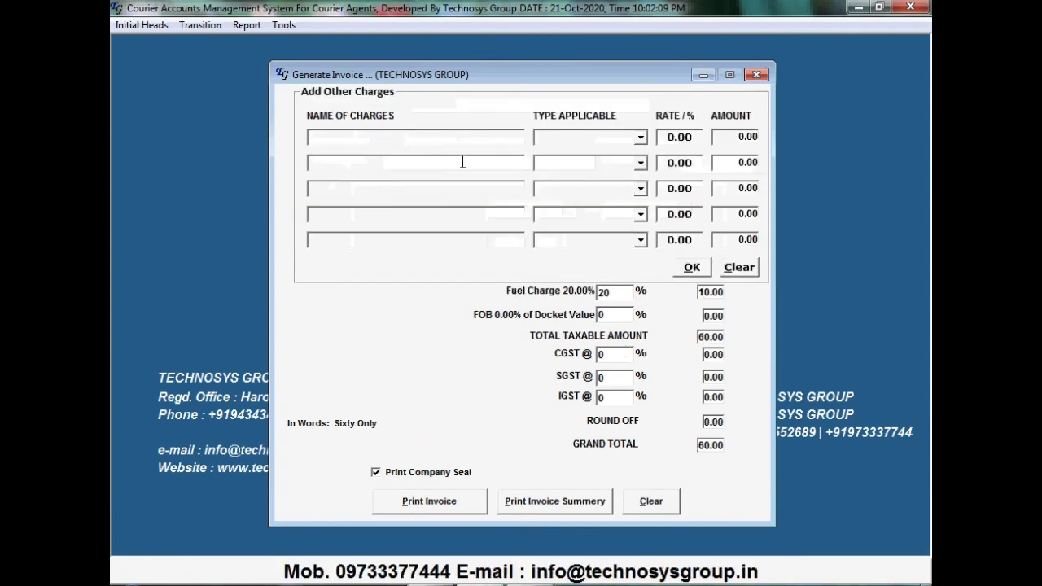
{"action": "left_click", "coordinate": [698, 270]}
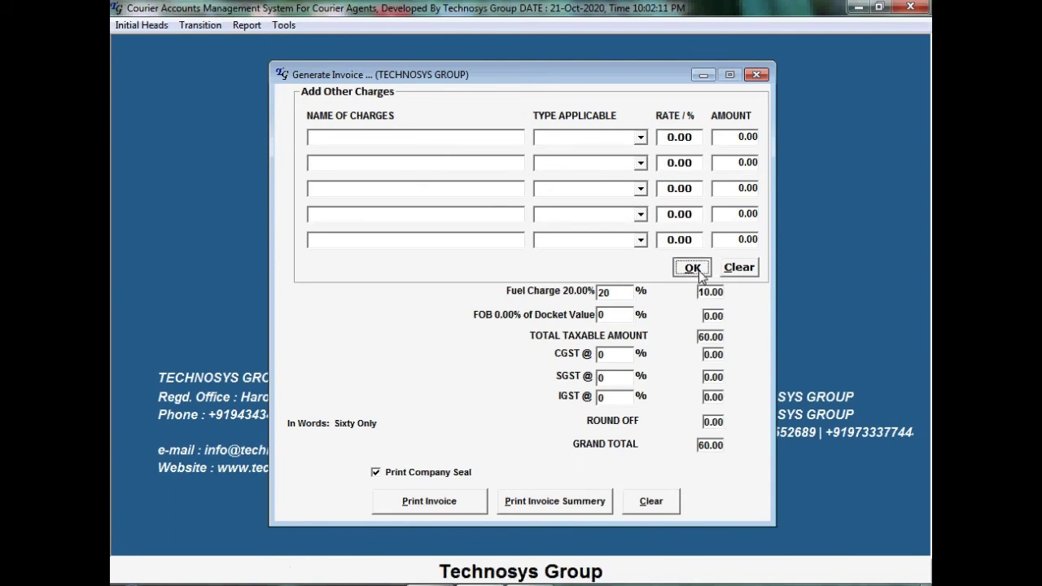
{"action": "key", "text": "Return"}
{"action": "key", "text": "Return"}
{"action": "key", "text": "Return"}
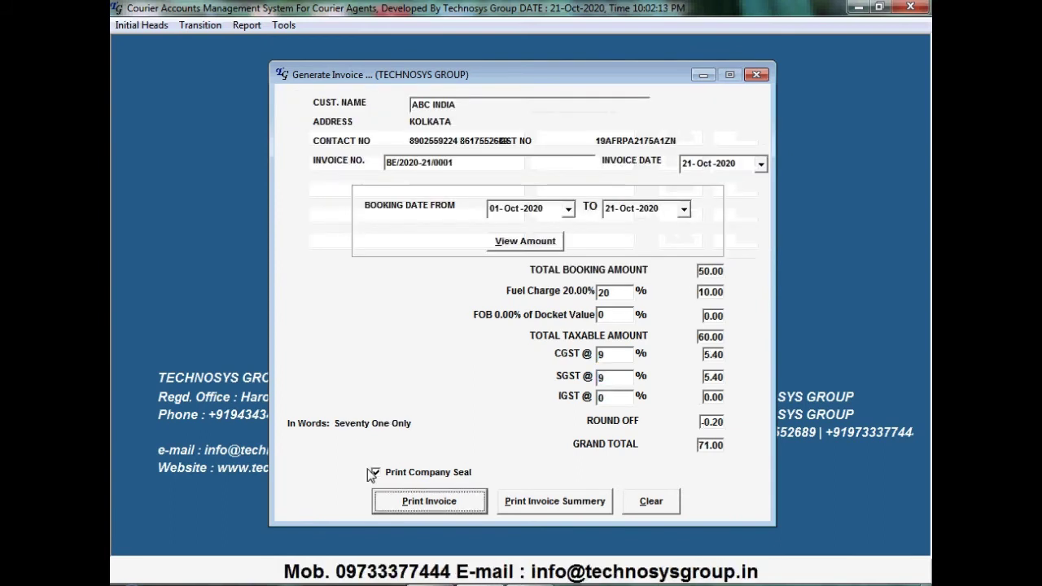
Print invoice BE/2020-21/0001 at 71.00 without the company seal, updating the booking ledger
{"action": "left_click", "coordinate": [375, 472]}
{"action": "left_click", "coordinate": [434, 503]}
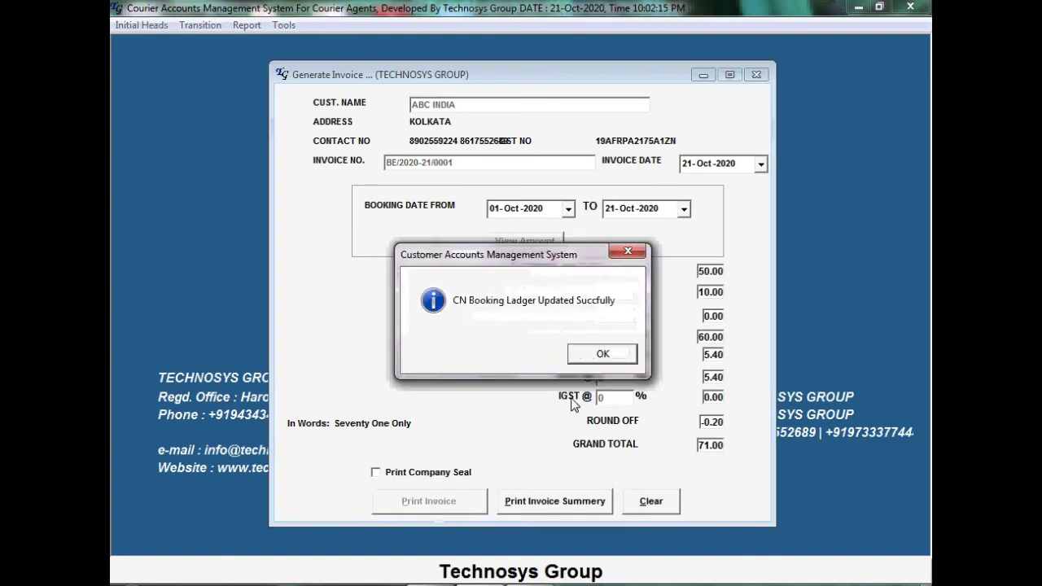
{"action": "key", "text": "Return"}
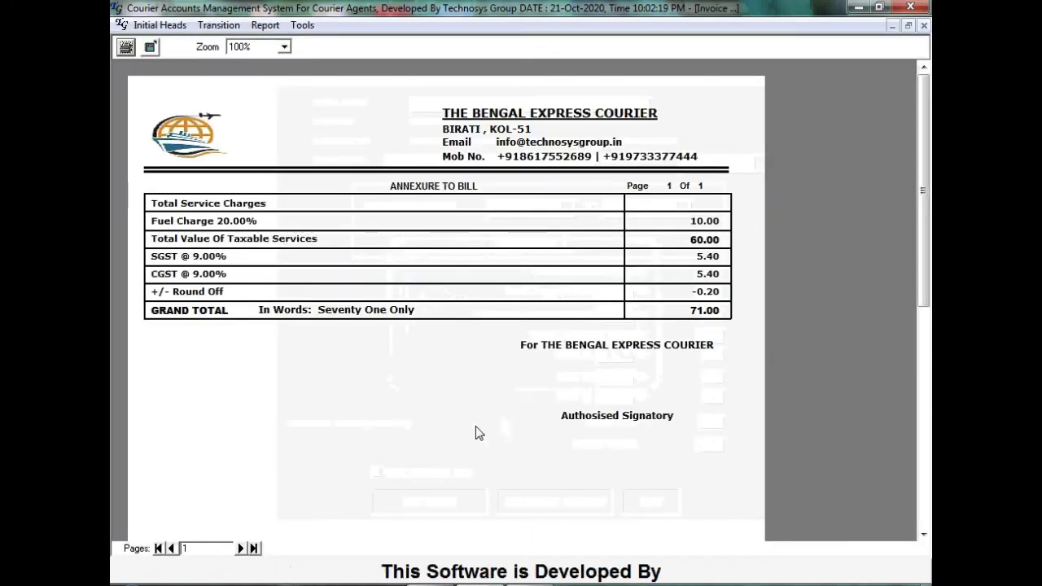
Close the annexure and summary previews and the invoice form, then start a fresh Generate Invoice form
{"action": "left_click", "coordinate": [925, 26]}
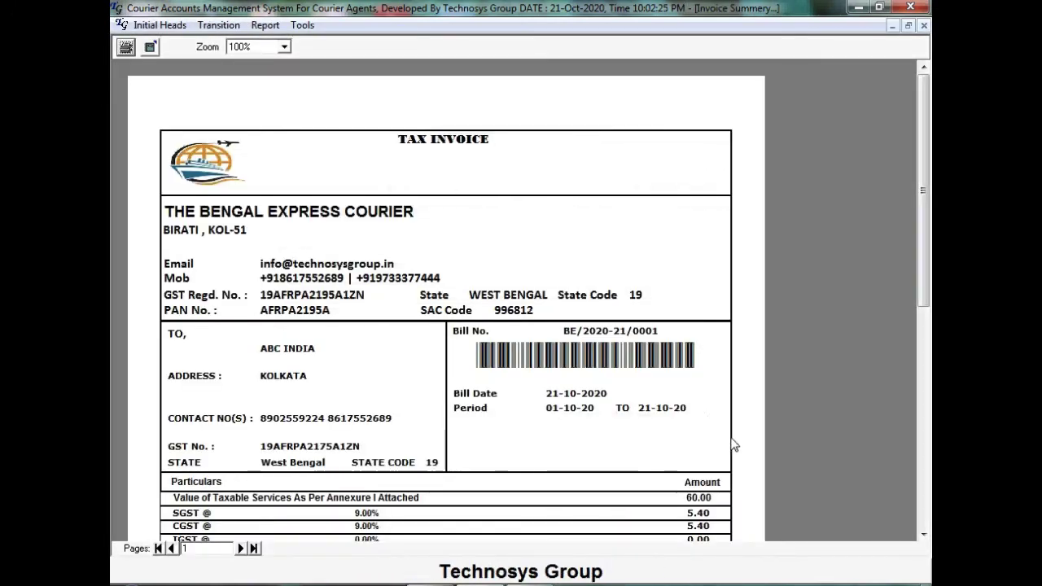
{"action": "left_click", "coordinate": [922, 535]}
{"action": "left_click_drag", "start_coordinate": [923, 536], "coordinate": [923, 535]}
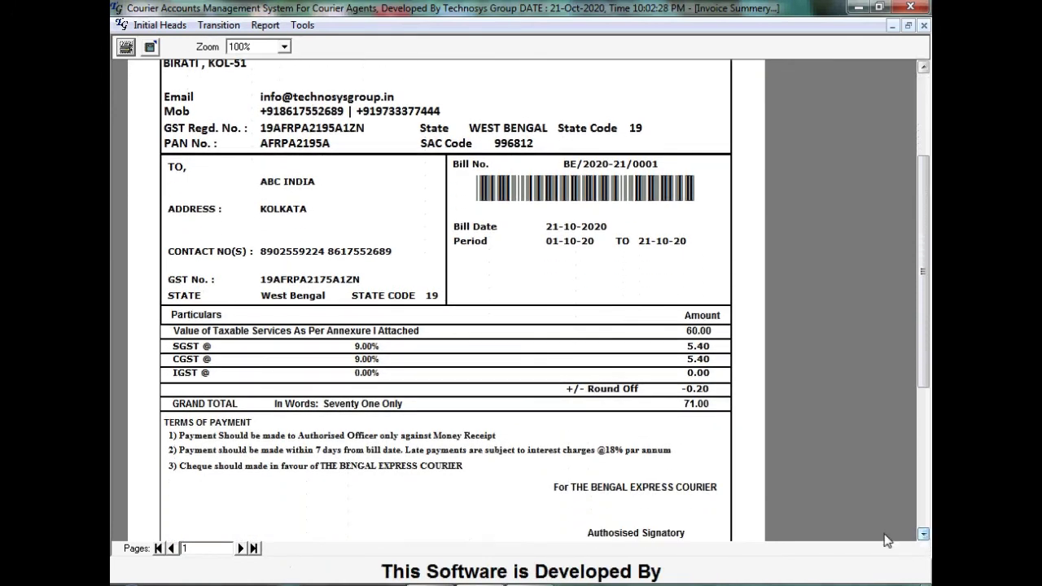
{"action": "left_click", "coordinate": [922, 25]}
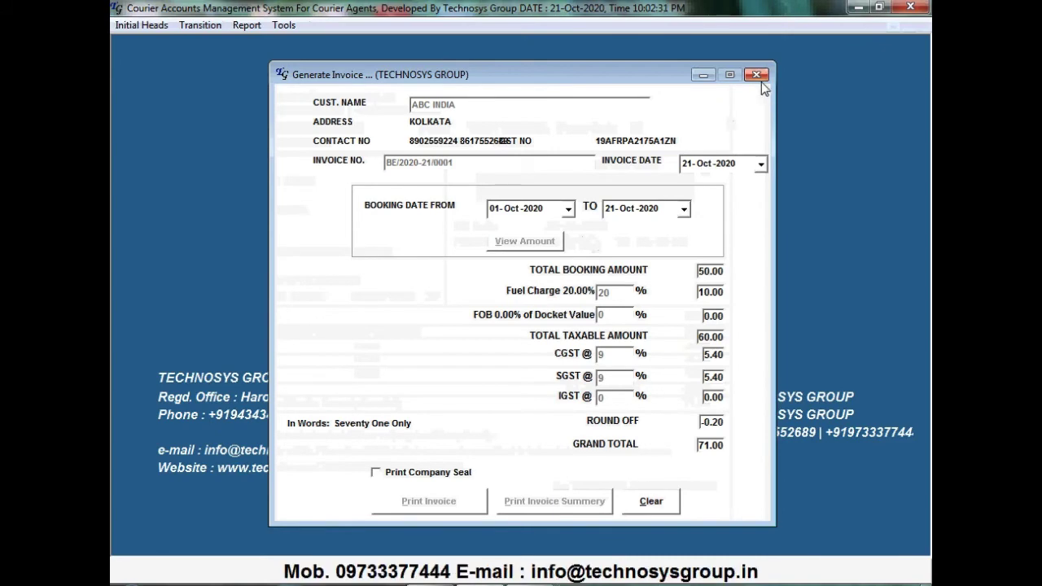
{"action": "left_click", "coordinate": [756, 74]}
{"action": "left_click", "coordinate": [200, 24]}
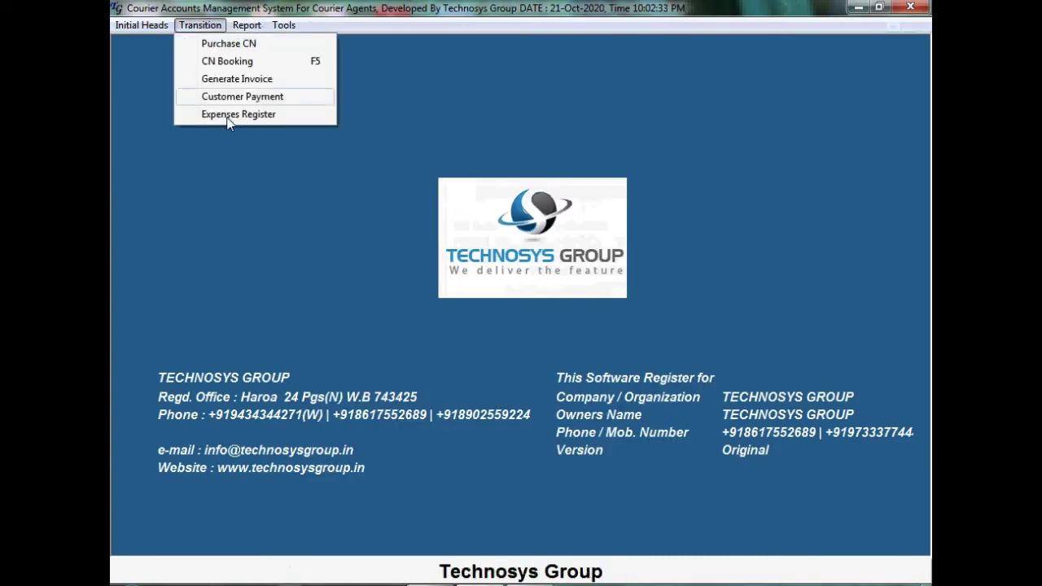
{"action": "left_click", "coordinate": [268, 81]}
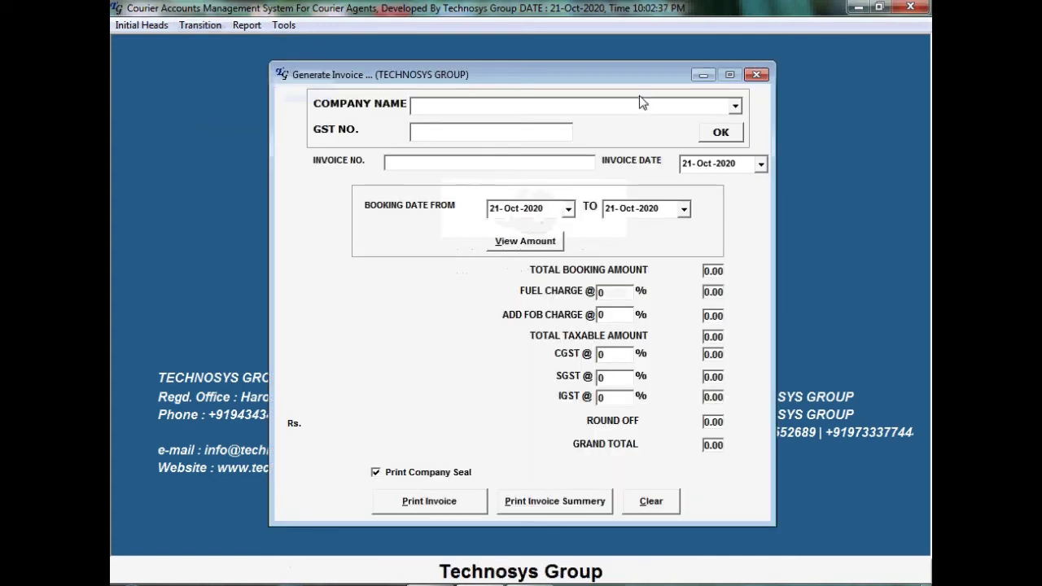
Reprint old invoice BE/2020-21/0001 from Manage Old Invoice without the company seal
{"action": "left_click", "coordinate": [756, 76]}
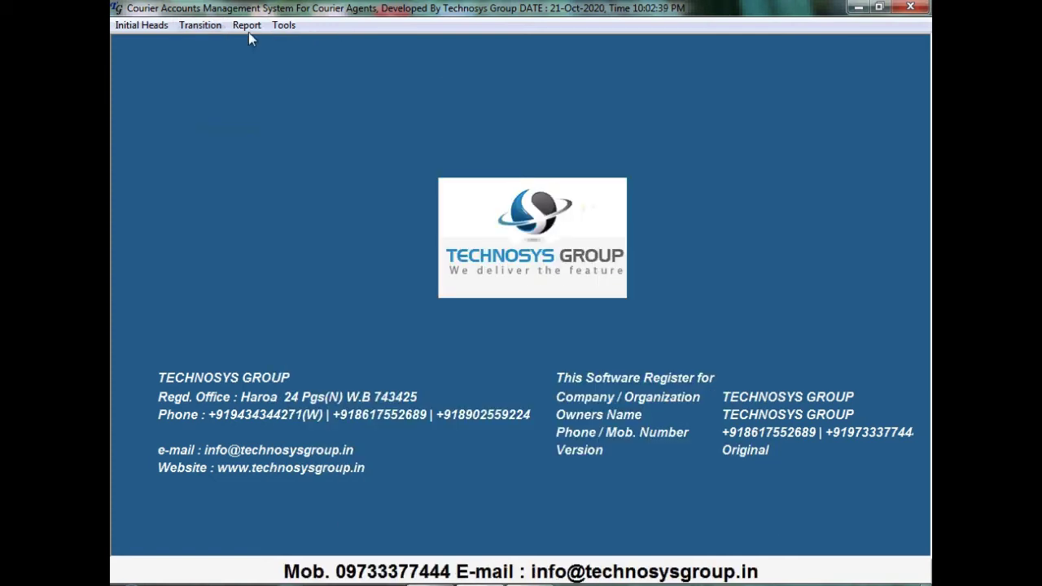
{"action": "left_click", "coordinate": [246, 29]}
{"action": "left_click", "coordinate": [272, 48]}
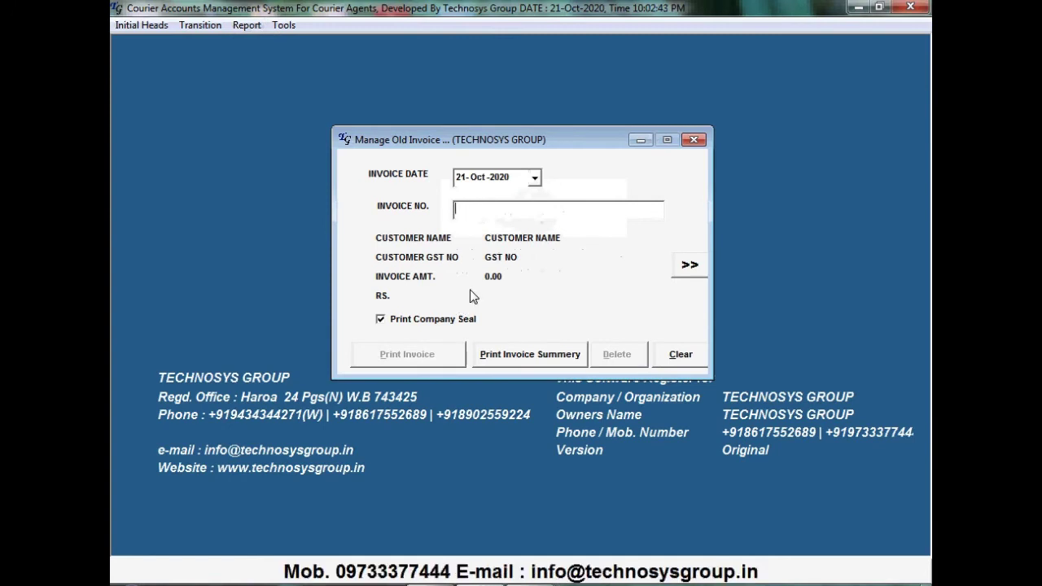
{"action": "type", "text": "B"}
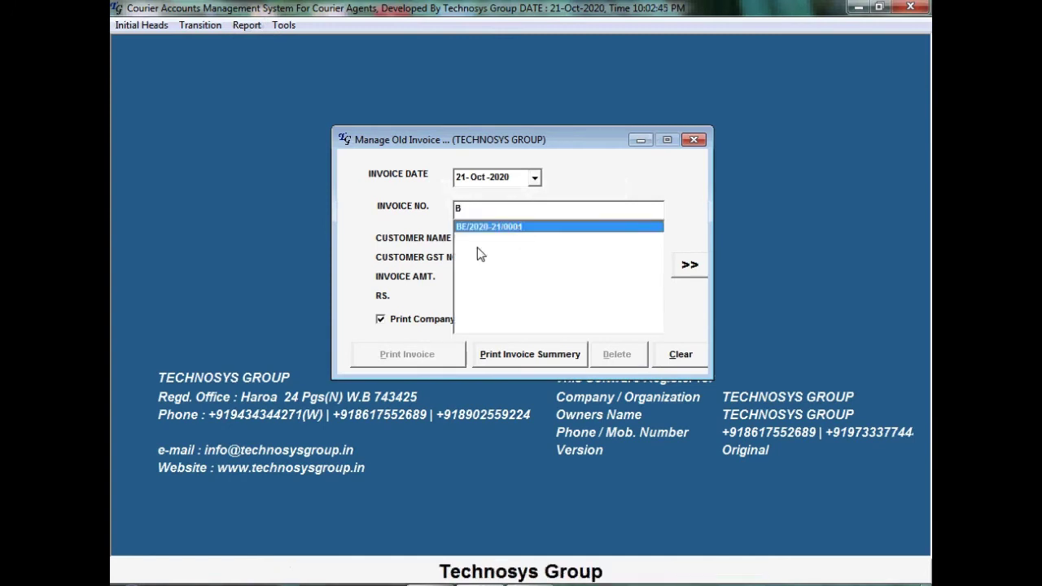
{"action": "left_click", "coordinate": [520, 227]}
{"action": "left_click", "coordinate": [407, 319]}
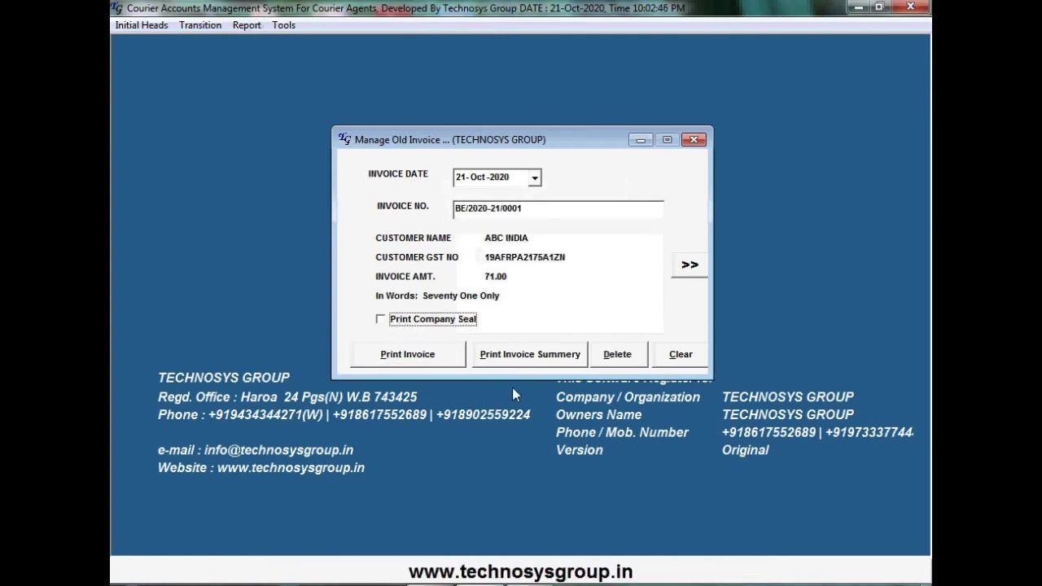
{"action": "left_click", "coordinate": [444, 358]}
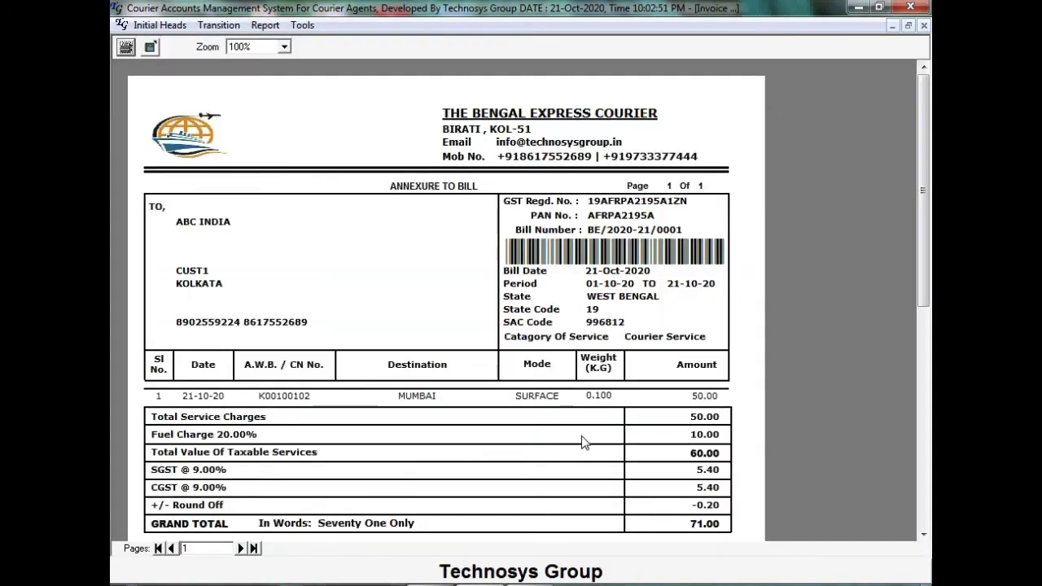
Close the invoice preview and the old invoice manager
{"action": "left_click", "coordinate": [923, 27]}
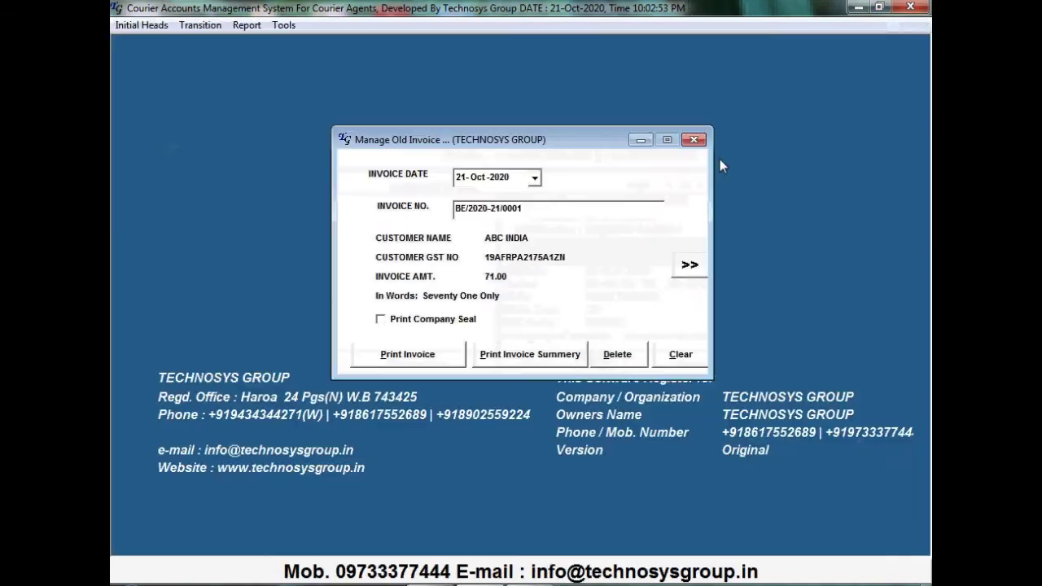
{"action": "left_click", "coordinate": [693, 140]}
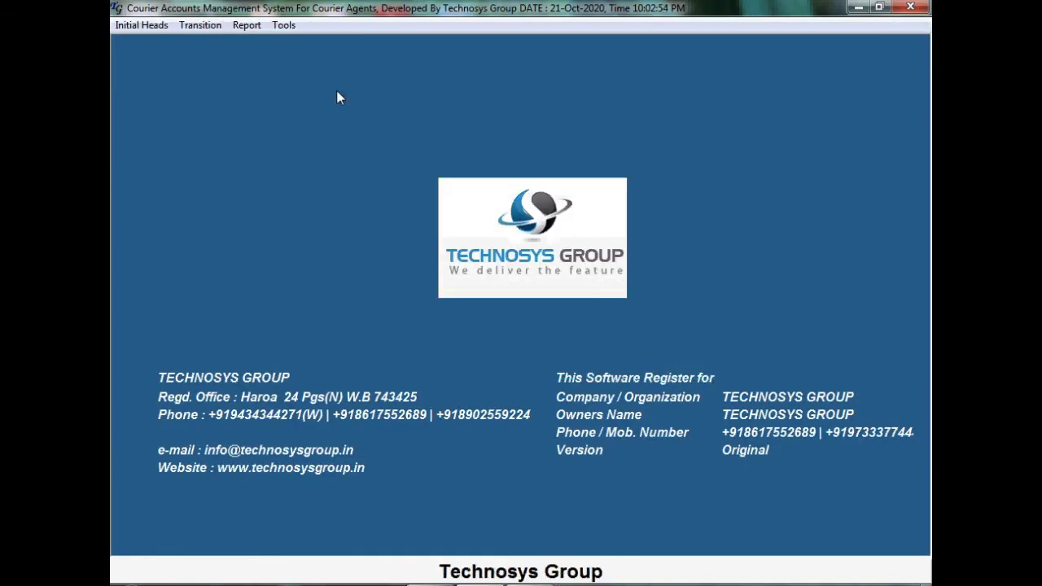
{"action": "left_click", "coordinate": [188, 25]}
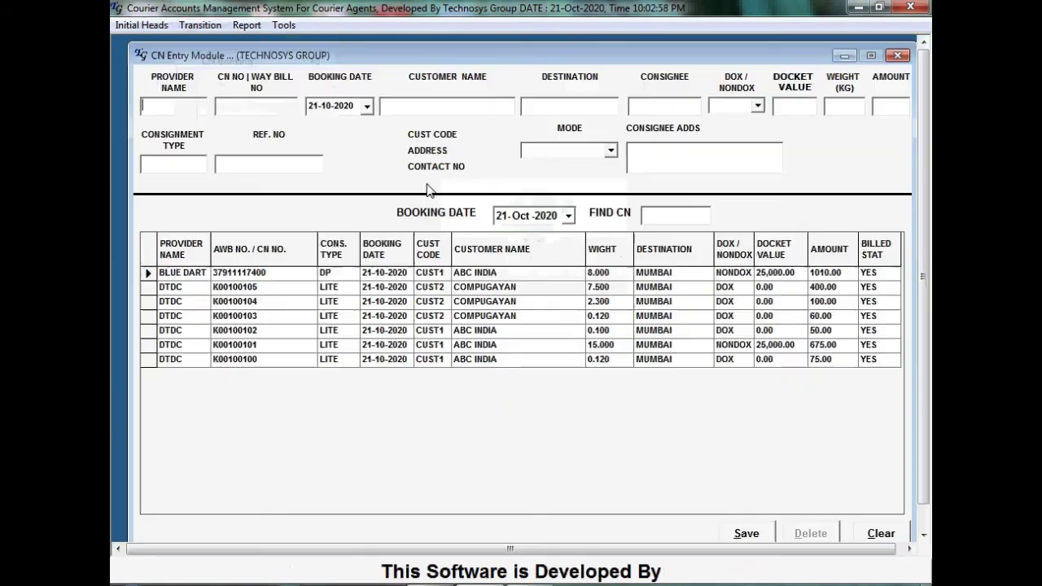
{"action": "left_click", "coordinate": [245, 64]}
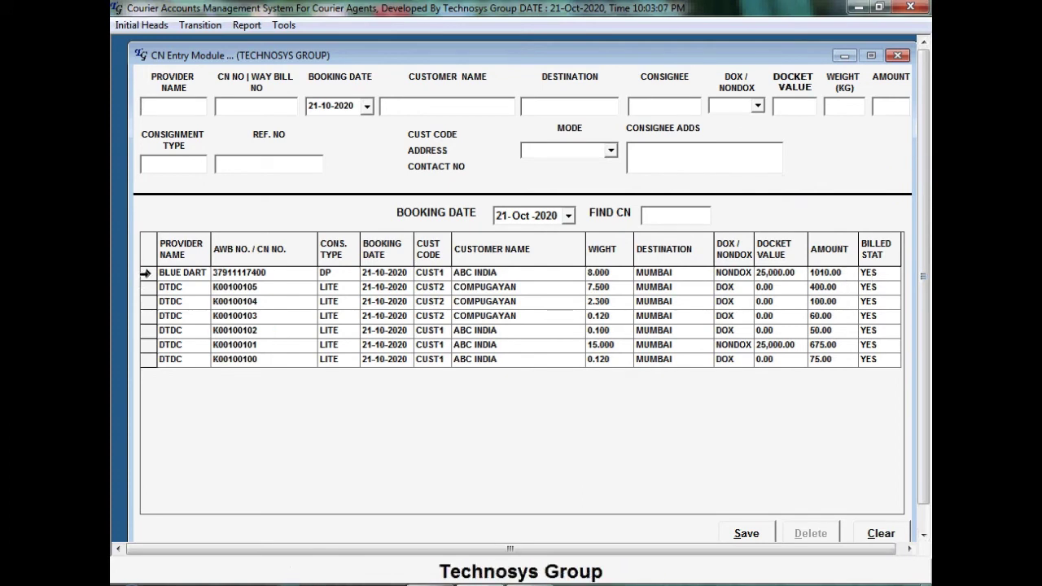
{"action": "double_click", "coordinate": [148, 274]}
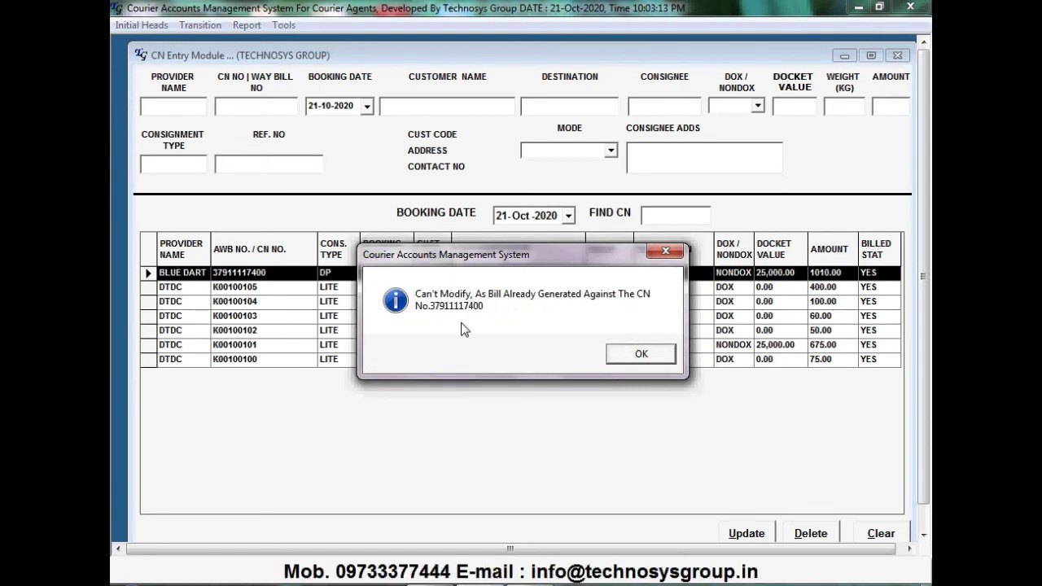
{"action": "left_click", "coordinate": [672, 358]}
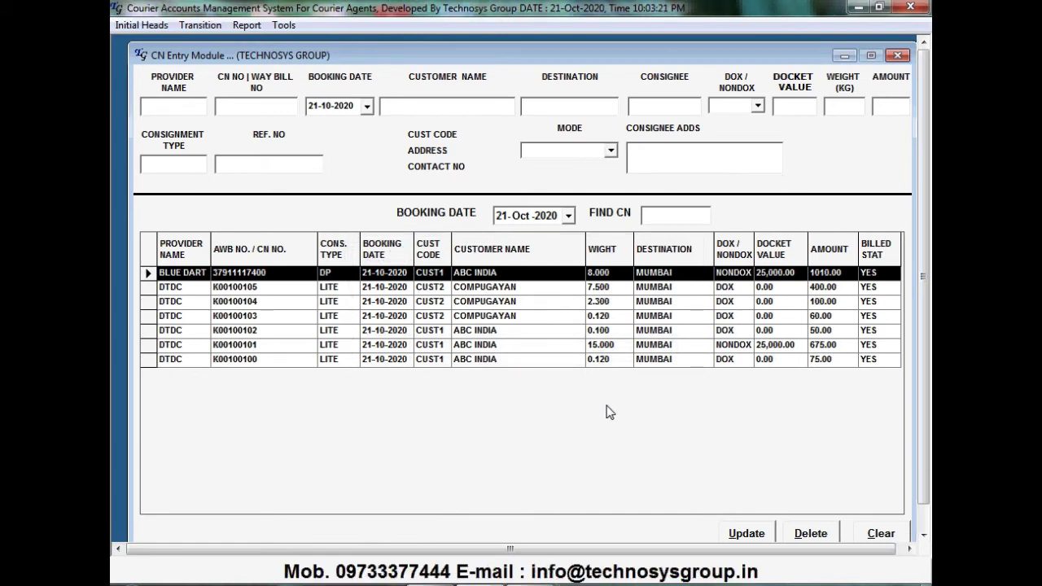
{"action": "left_click", "coordinate": [897, 55]}
{"action": "left_click", "coordinate": [247, 26]}
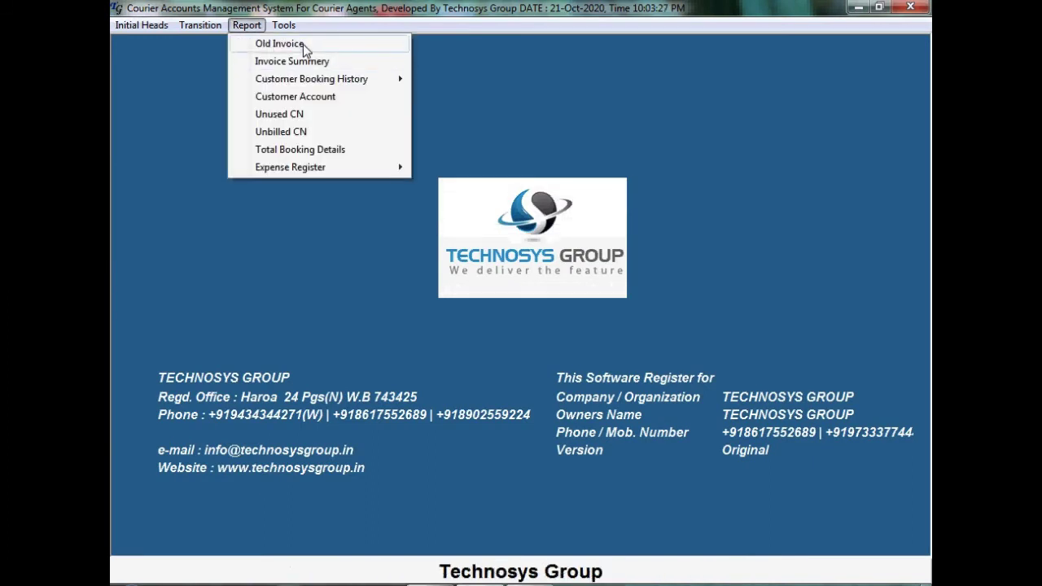
Delete old invoice TG/20-21/0002 for COMPUGAYAN and confirm the deletion
{"action": "left_click", "coordinate": [302, 46]}
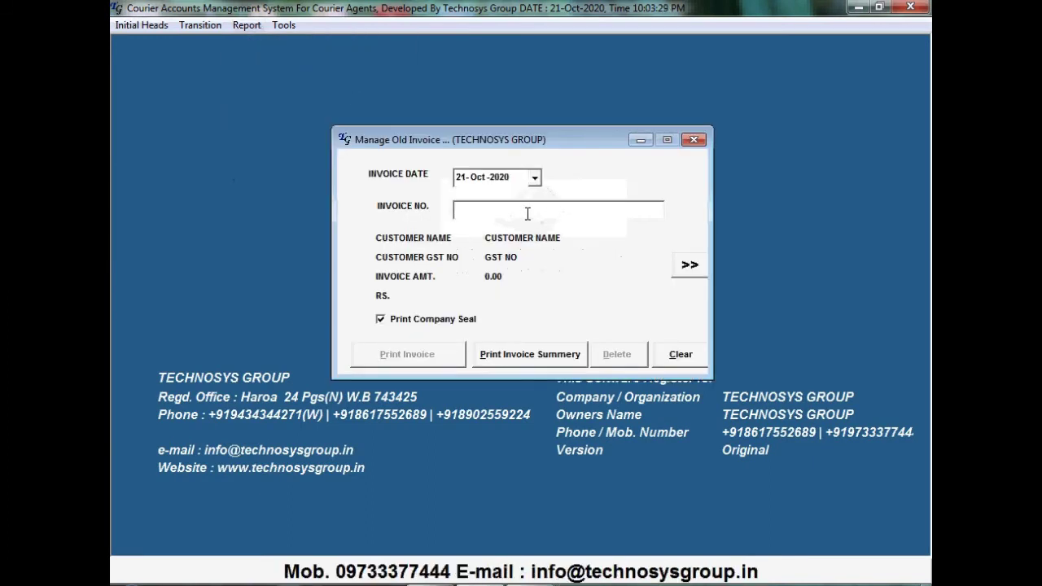
{"action": "type", "text": "T"}
{"action": "left_click", "coordinate": [516, 238]}
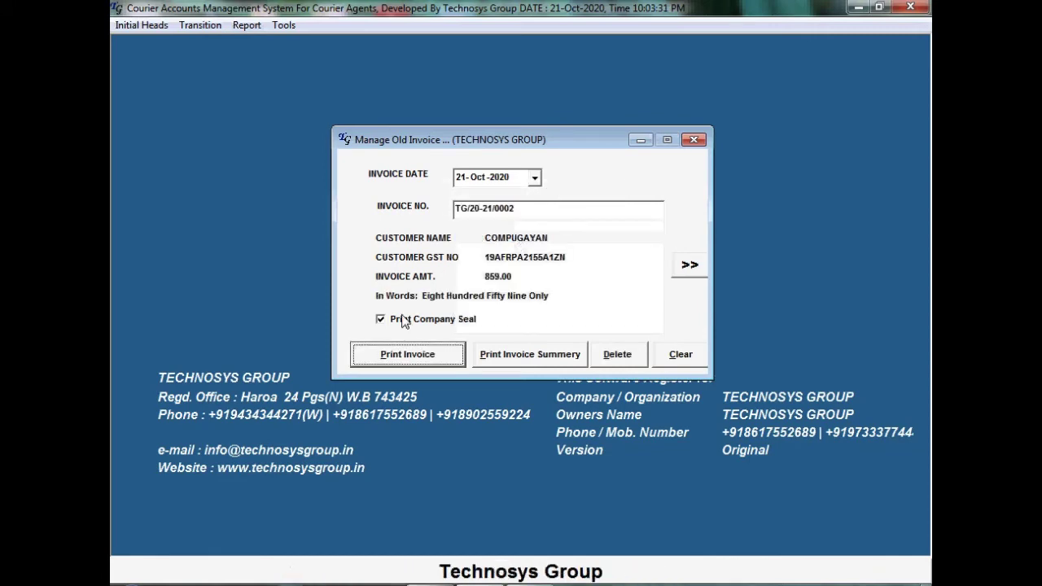
{"action": "left_click", "coordinate": [380, 319]}
{"action": "left_click", "coordinate": [616, 353]}
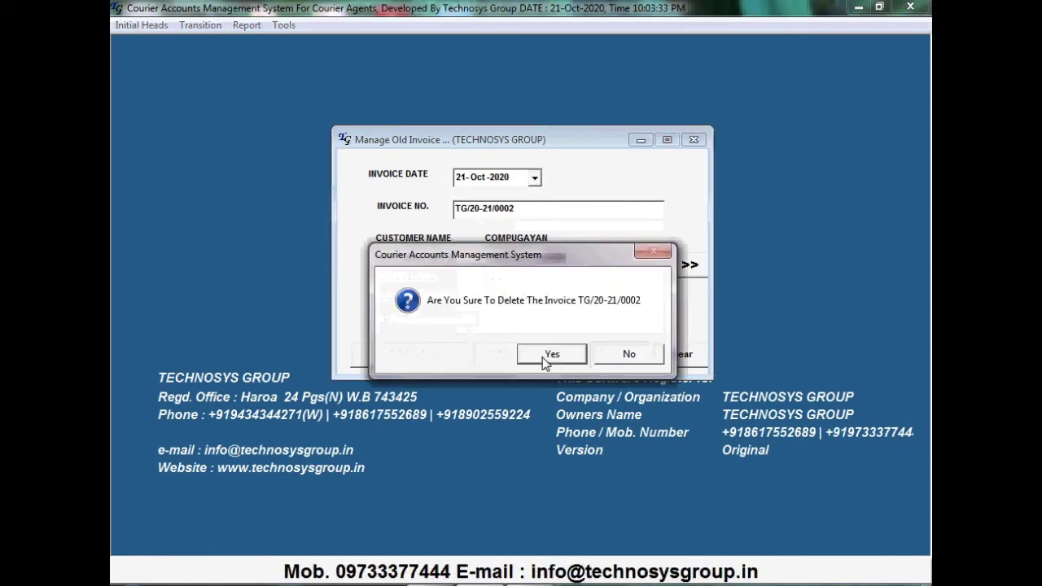
{"action": "left_click", "coordinate": [546, 353]}
{"action": "left_click", "coordinate": [602, 355]}
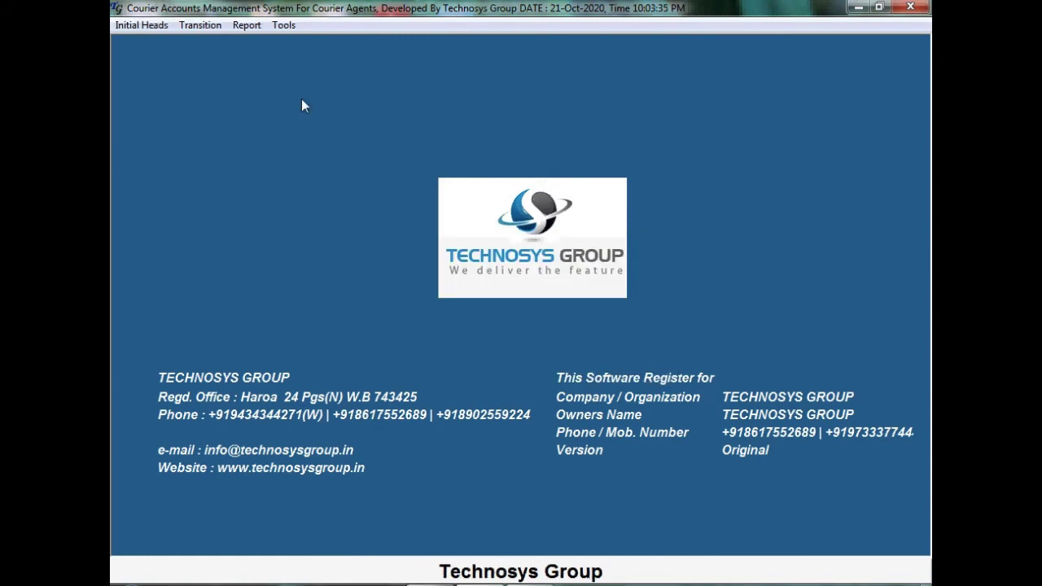
Check the CN booking list, where COMPUGAYAN's K00100103–K00100105 now show as unbilled
{"action": "left_click", "coordinate": [206, 28]}
{"action": "left_click", "coordinate": [226, 56]}
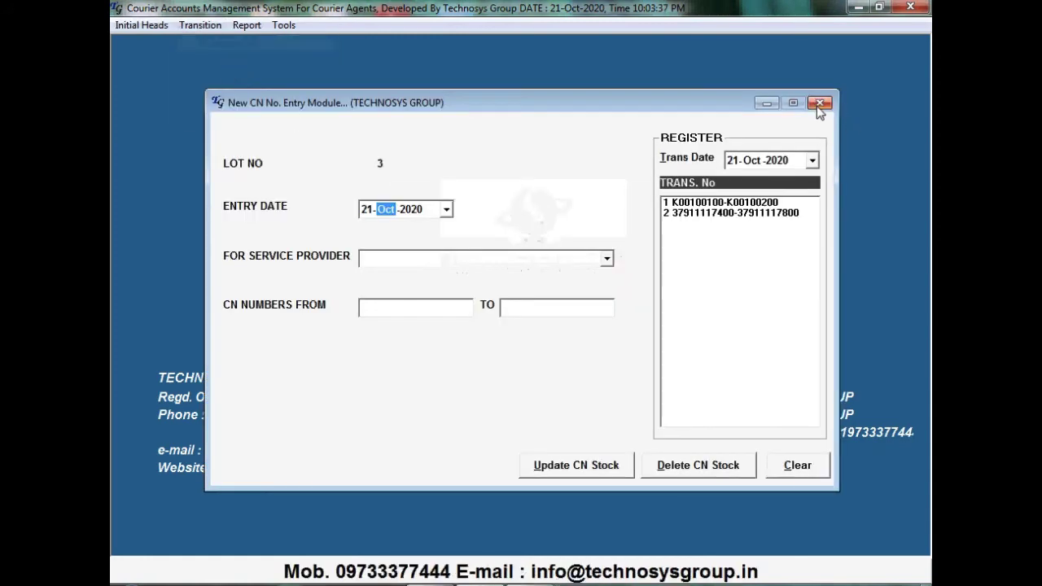
{"action": "left_click", "coordinate": [820, 102]}
{"action": "left_click", "coordinate": [199, 24]}
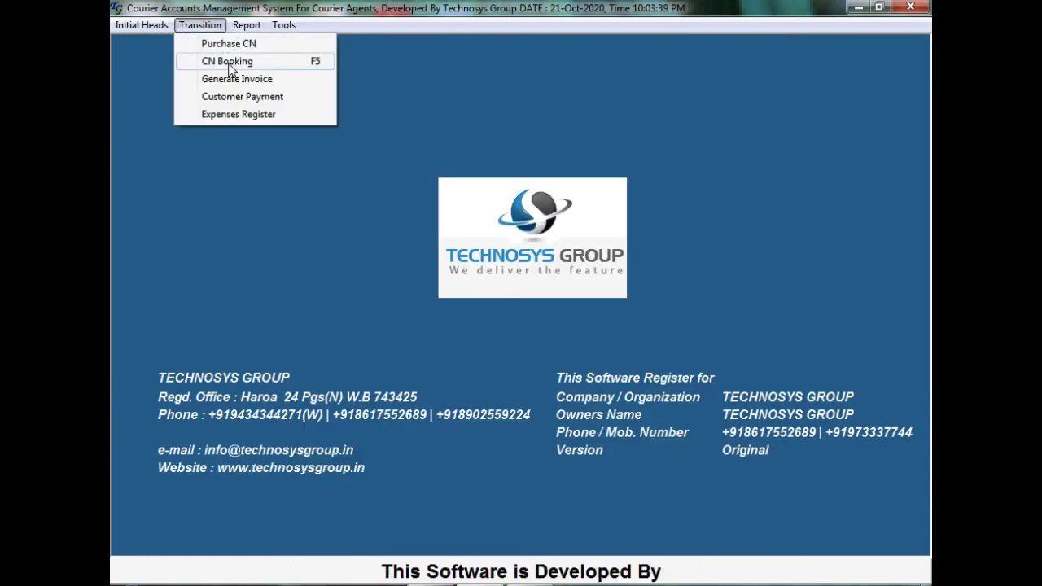
{"action": "left_click", "coordinate": [231, 65]}
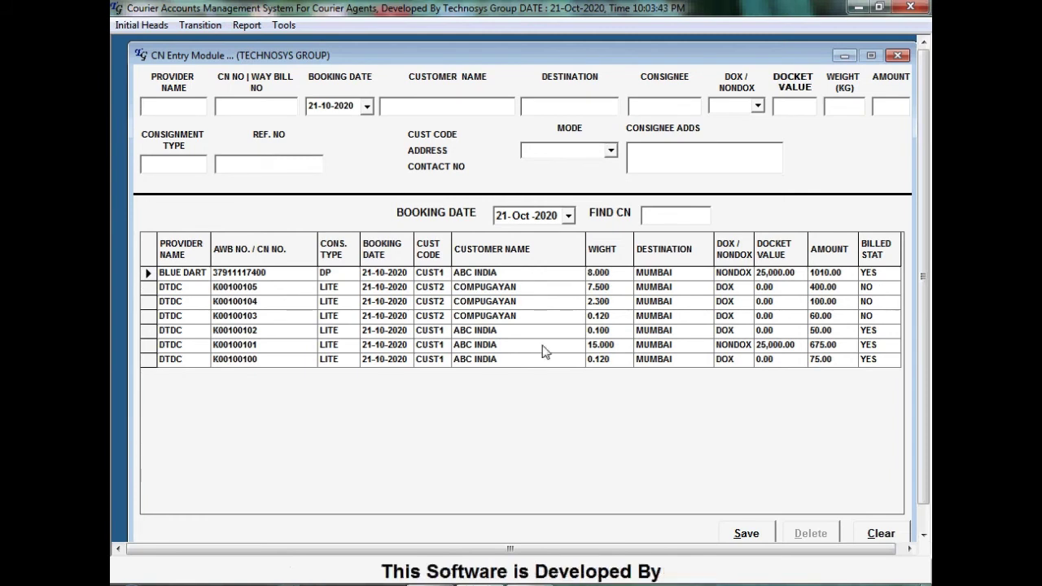
{"action": "left_click", "coordinate": [151, 286]}
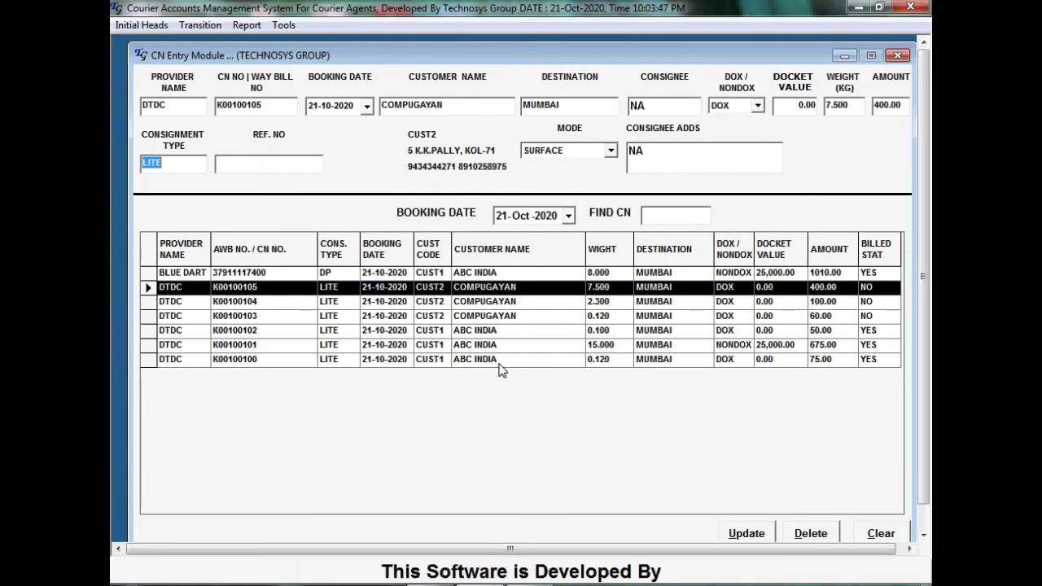
{"action": "left_click", "coordinate": [897, 55]}
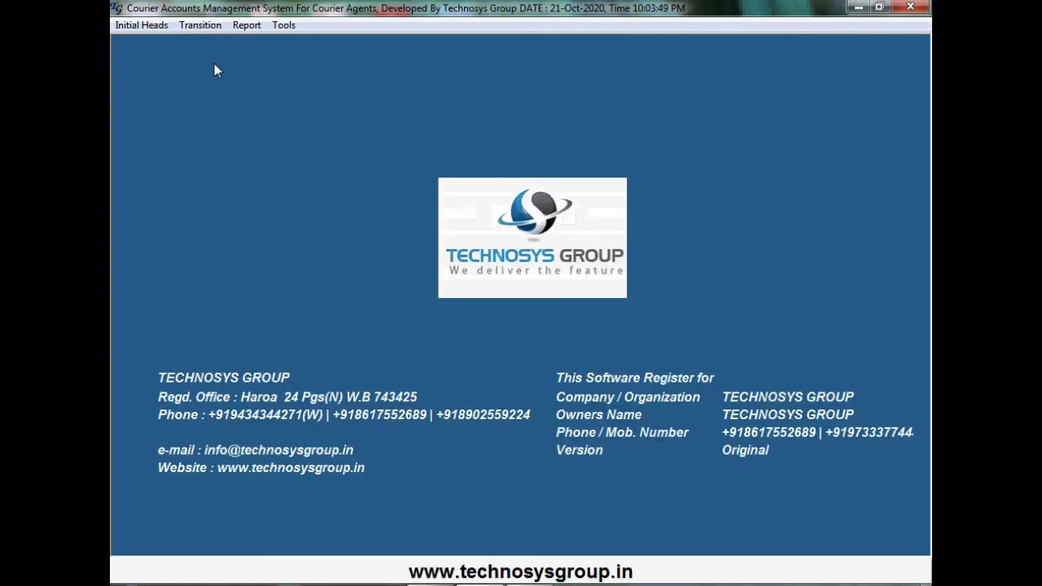
{"action": "left_click", "coordinate": [212, 28]}
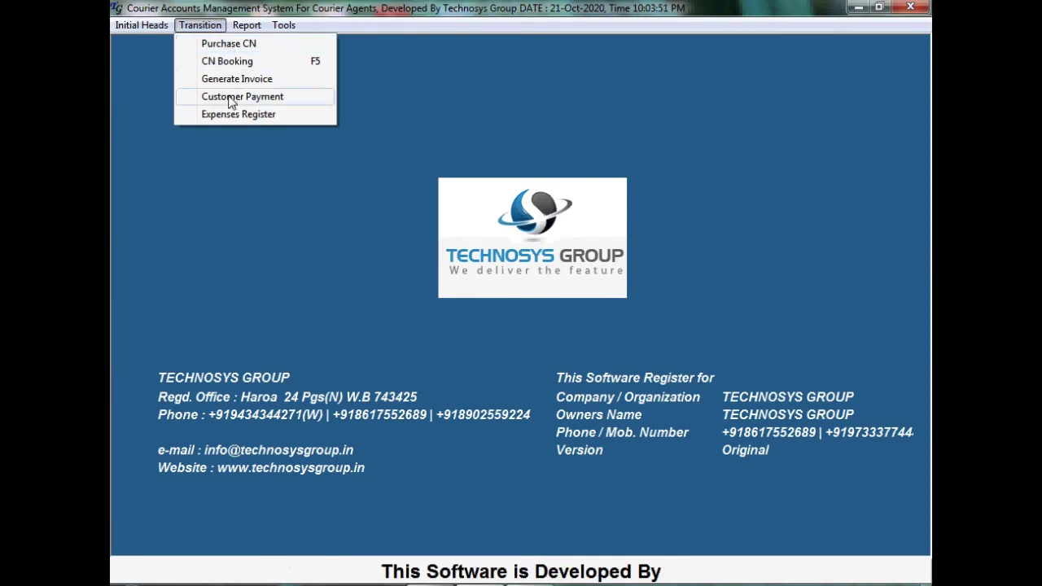
Record a 2800 cash payment from ABC INDIA
{"action": "left_click", "coordinate": [281, 99]}
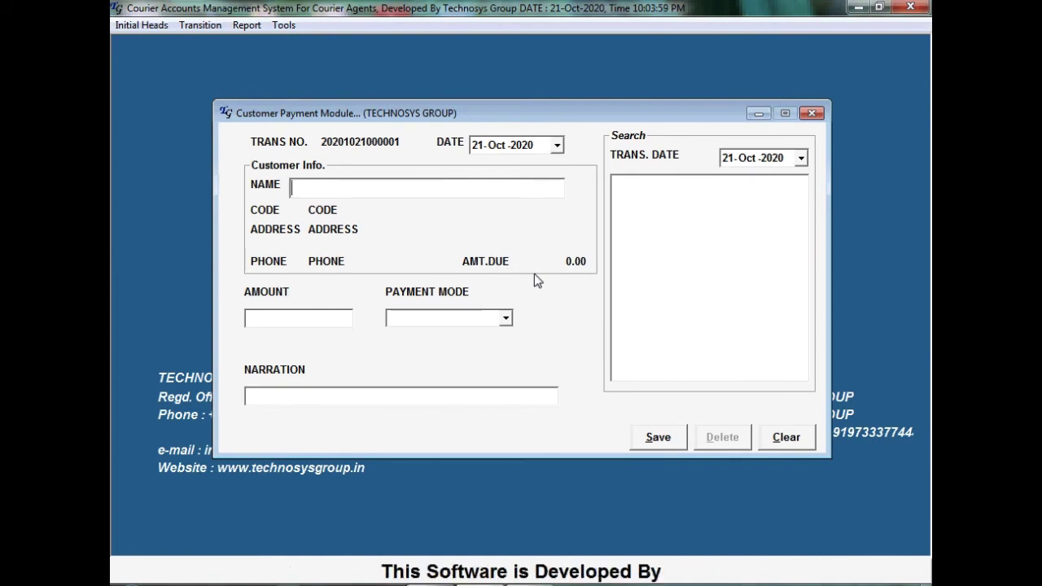
{"action": "type", "text": "A"}
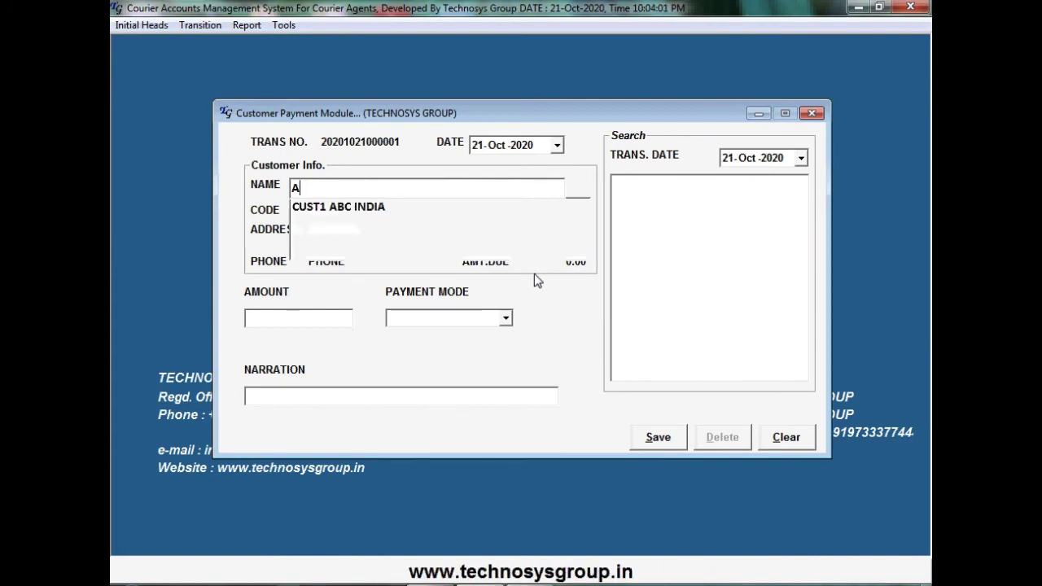
{"action": "key", "text": "Return"}
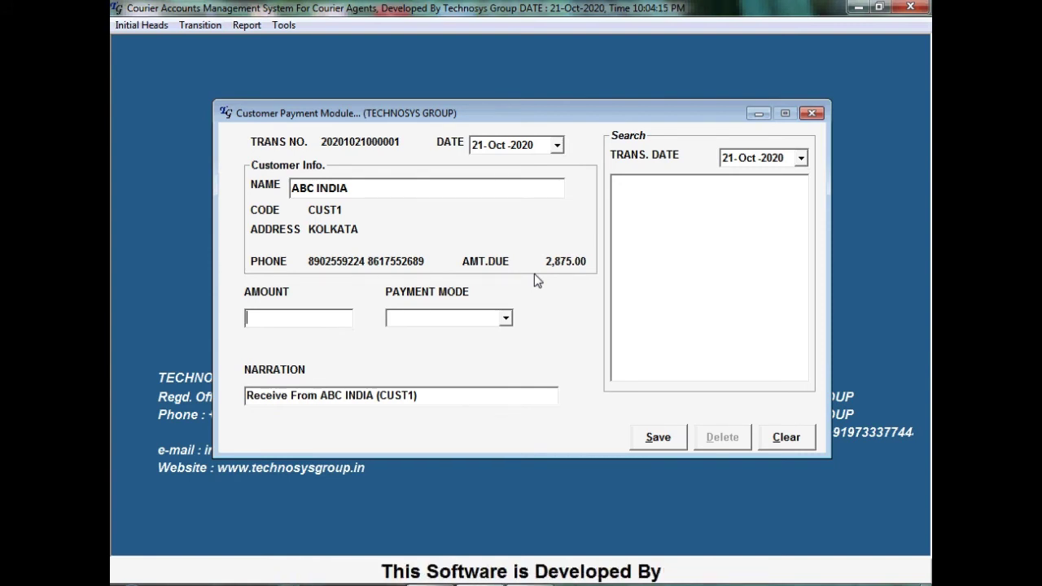
{"action": "type", "text": "800"}
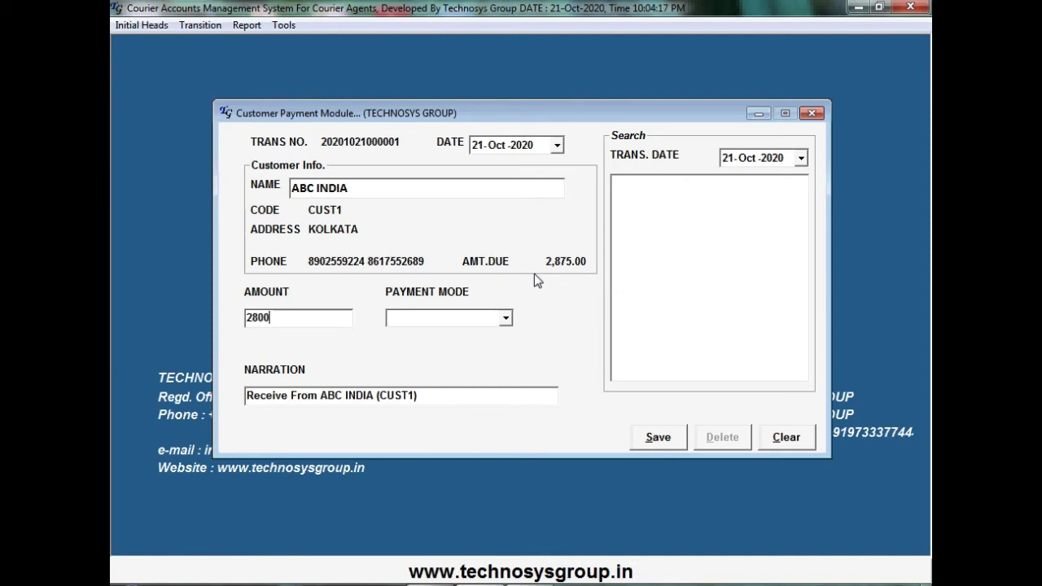
{"action": "key", "text": "Tab"}
{"action": "key", "text": "Down"}
{"action": "key", "text": "Tab"}
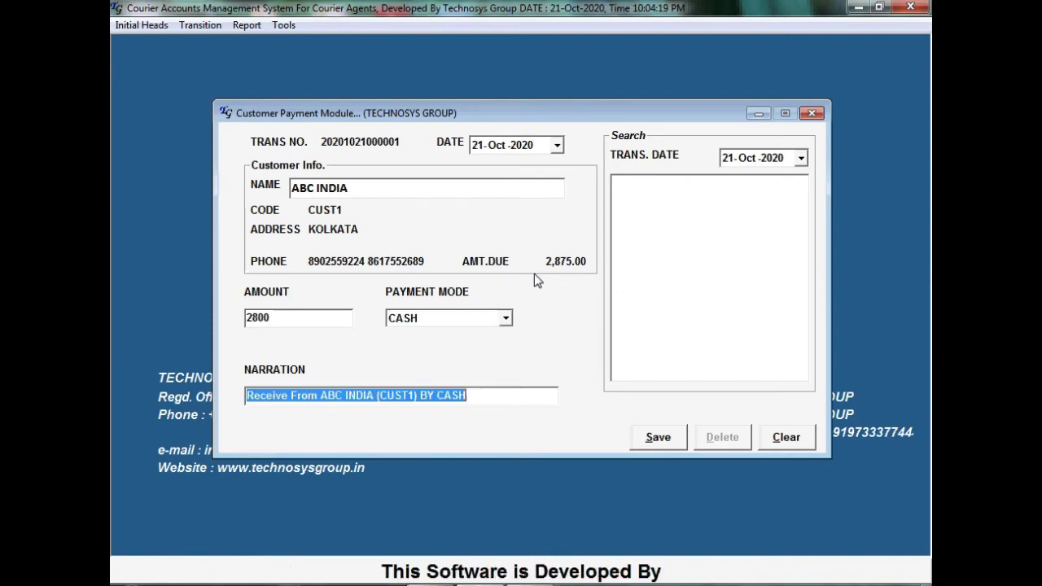
{"action": "key", "text": "Tab"}
{"action": "key", "text": "Return"}
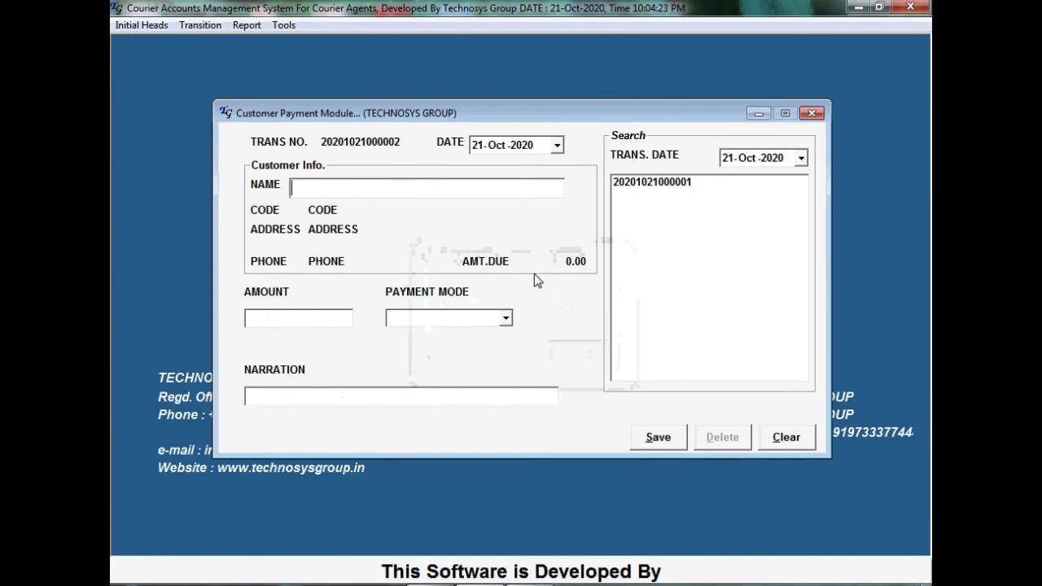
Record a 75 TDS deduction for ABC INDIA and close the payment module
{"action": "type", "text": "A"}
{"action": "key", "text": "Return"}
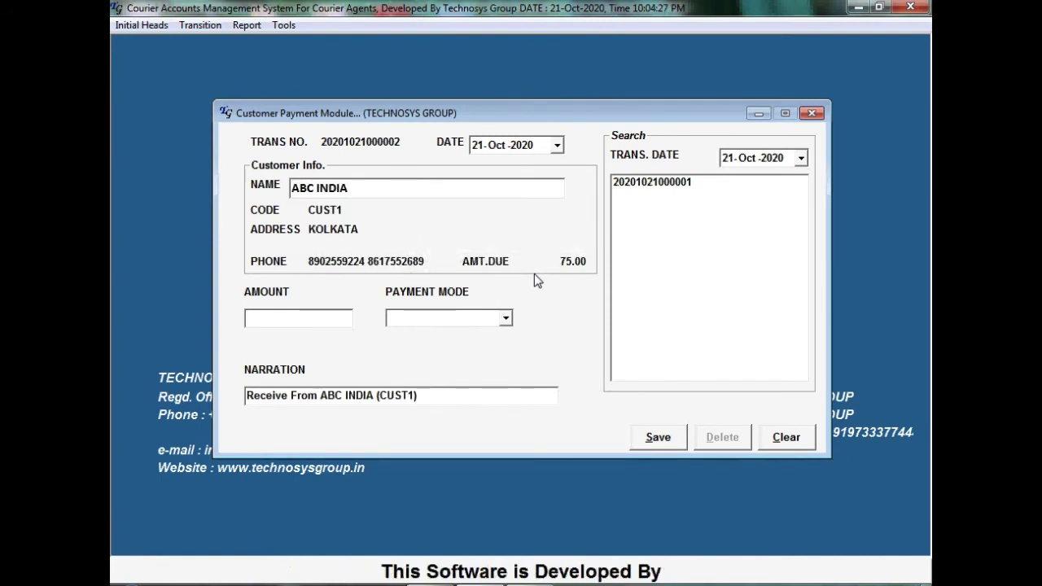
{"action": "type", "text": "75"}
{"action": "key", "text": "Return"}
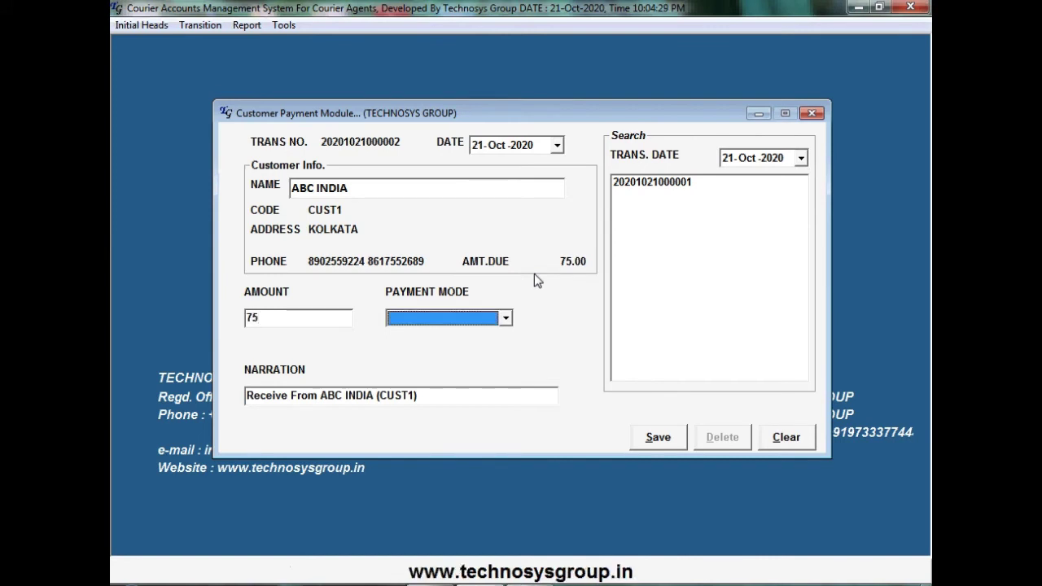
{"action": "left_click", "coordinate": [508, 324]}
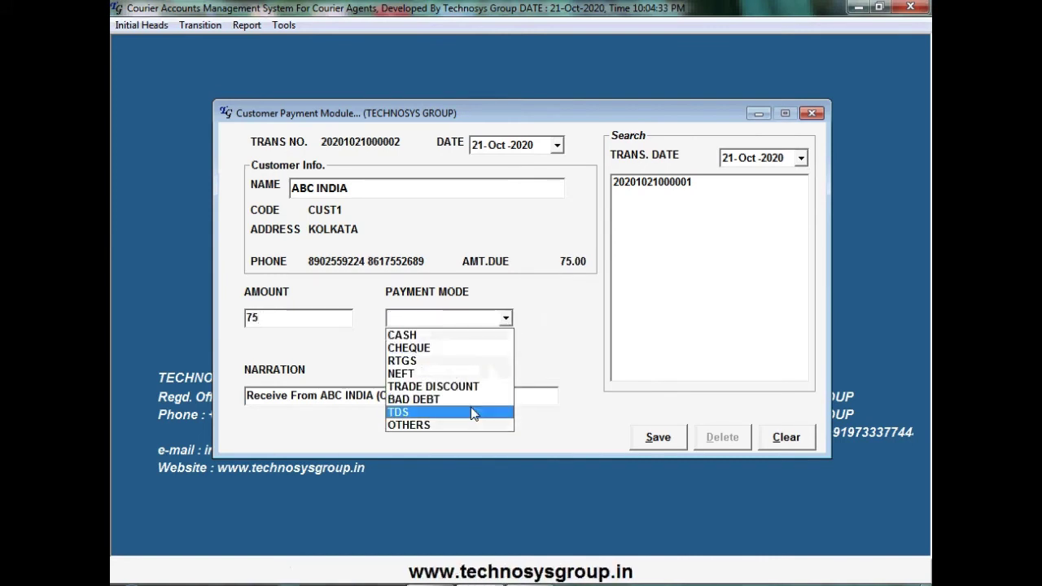
{"action": "left_click", "coordinate": [472, 412]}
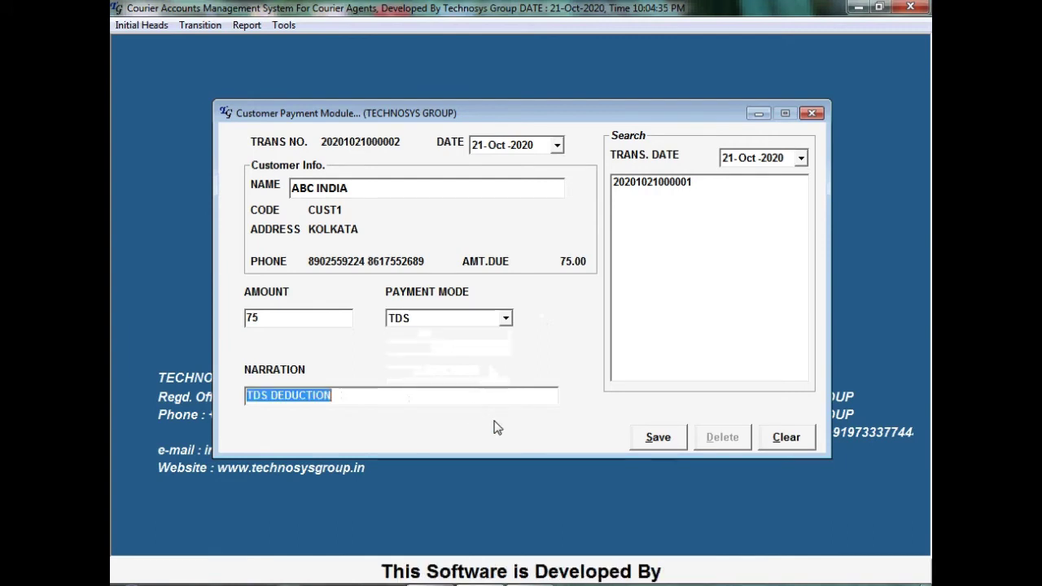
{"action": "left_click", "coordinate": [671, 446]}
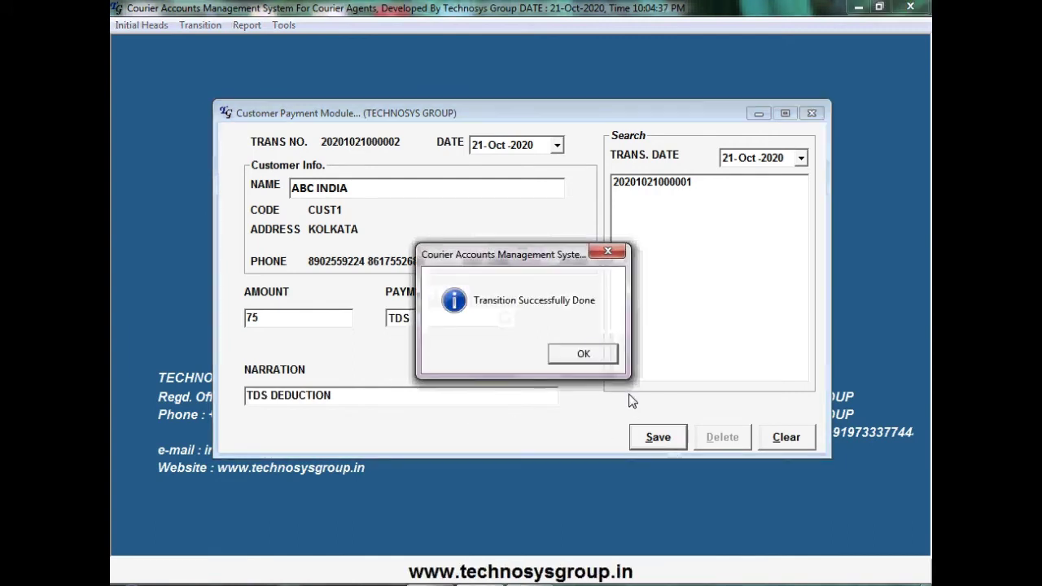
{"action": "left_click", "coordinate": [608, 355]}
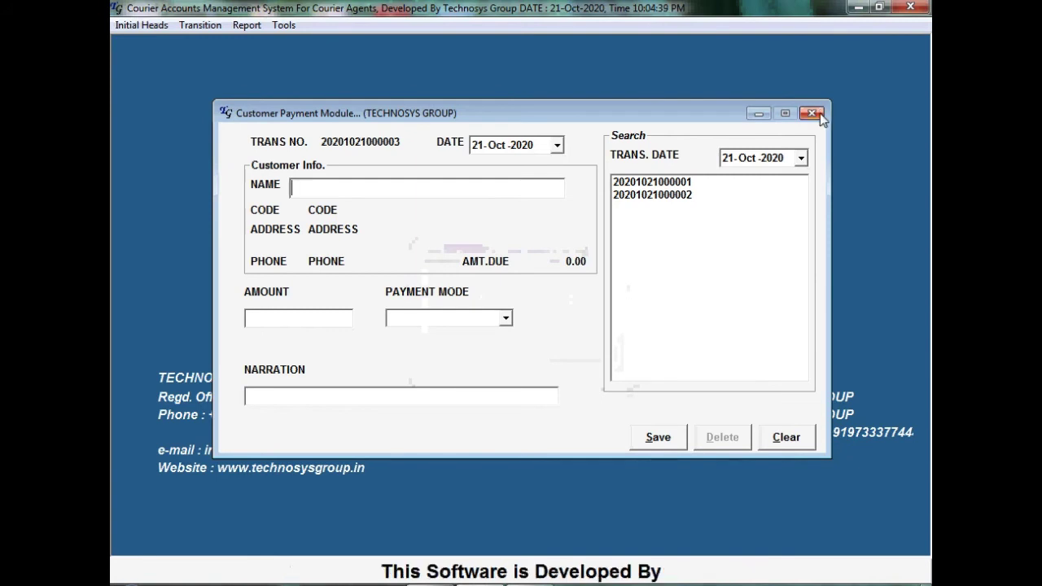
{"action": "left_click", "coordinate": [811, 113]}
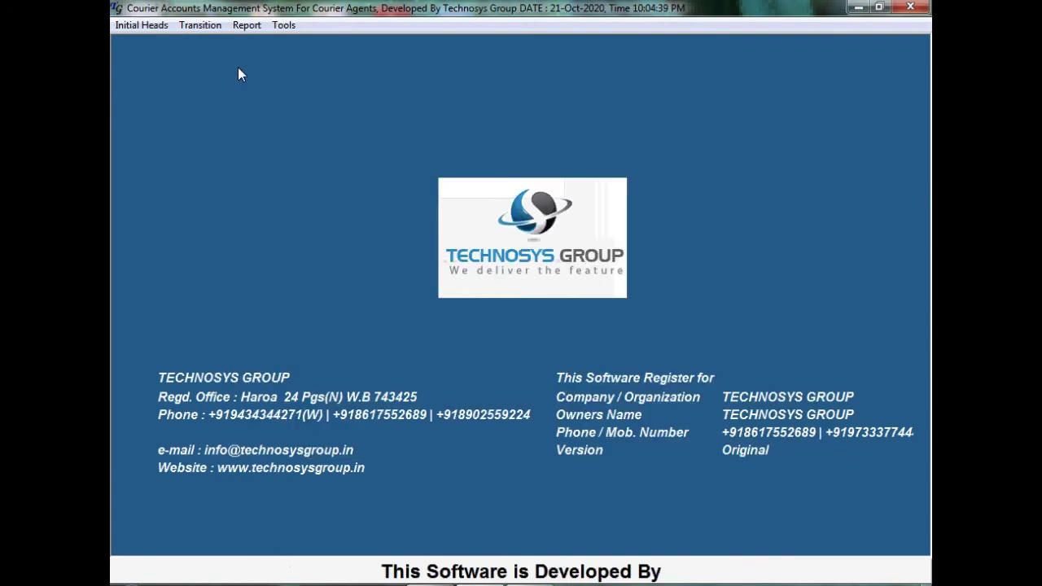
Show ABC INDIA's account statement from 01-Oct-2020: 2,875.00 billed and paid, 0.00 due
{"action": "left_click", "coordinate": [246, 27]}
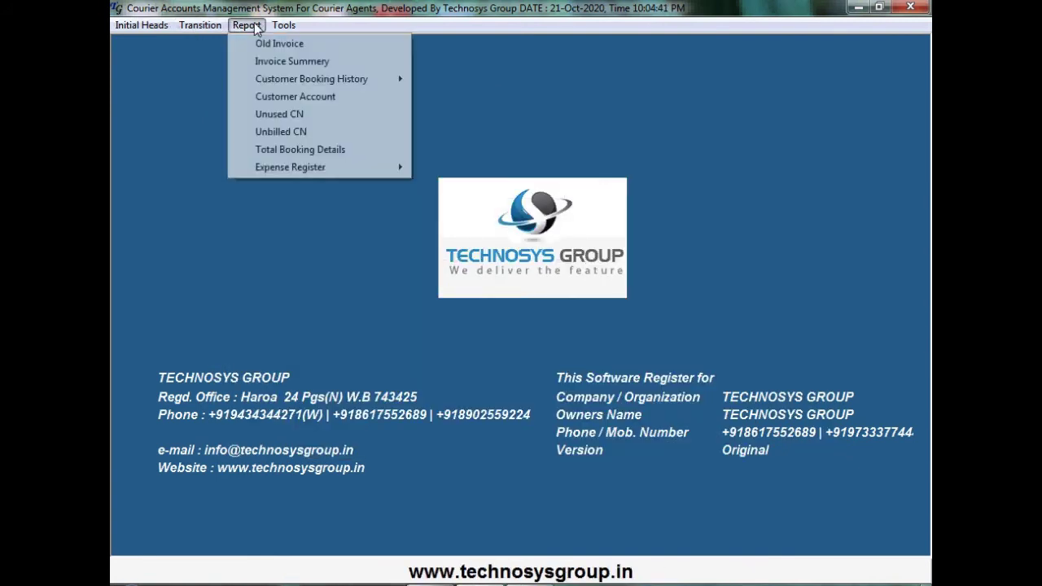
{"action": "left_click", "coordinate": [301, 97]}
{"action": "type", "text": "A"}
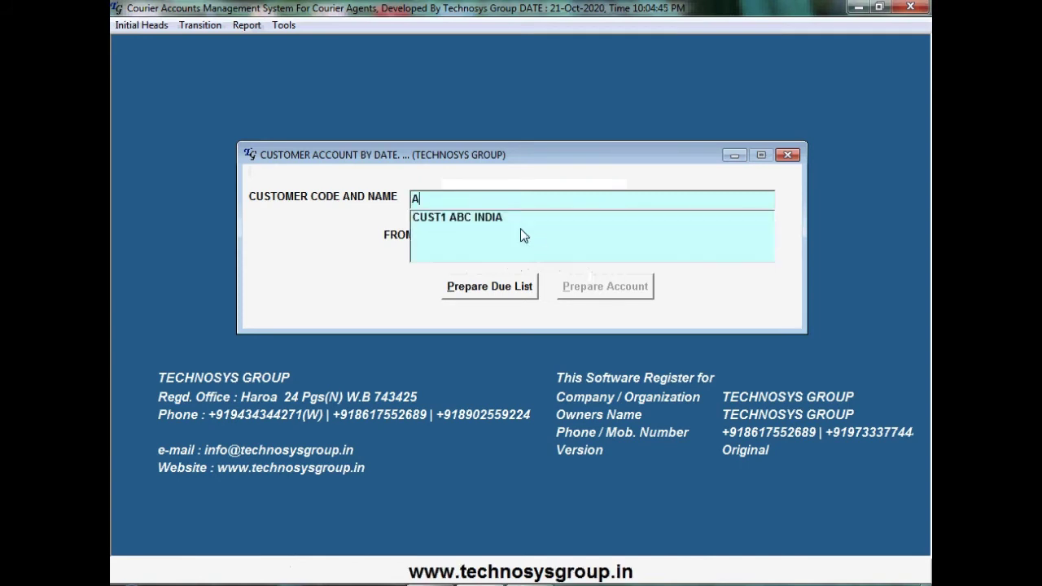
{"action": "key", "text": "Down"}
{"action": "key", "text": "Return"}
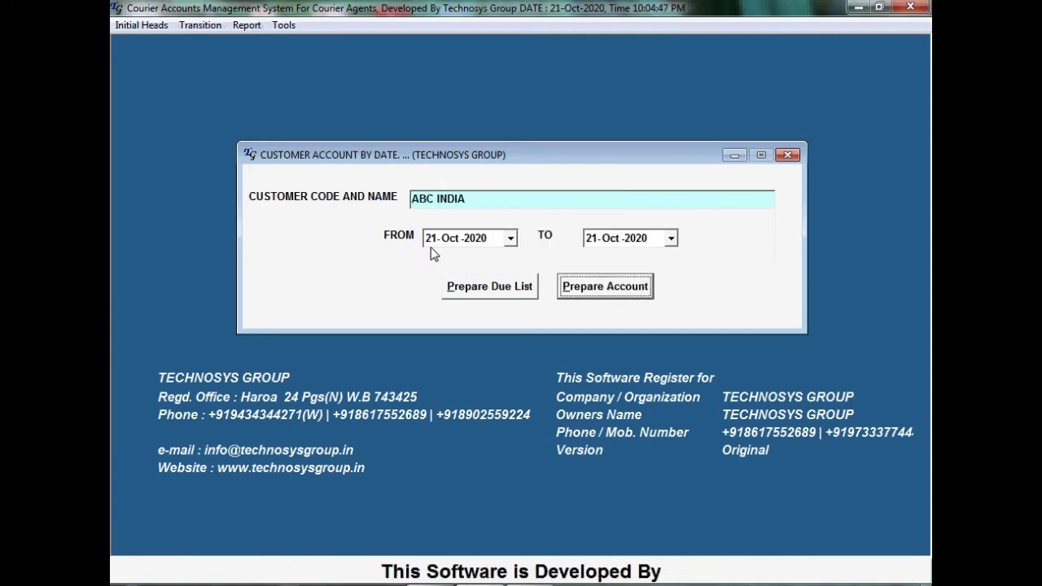
{"action": "left_click", "coordinate": [511, 238]}
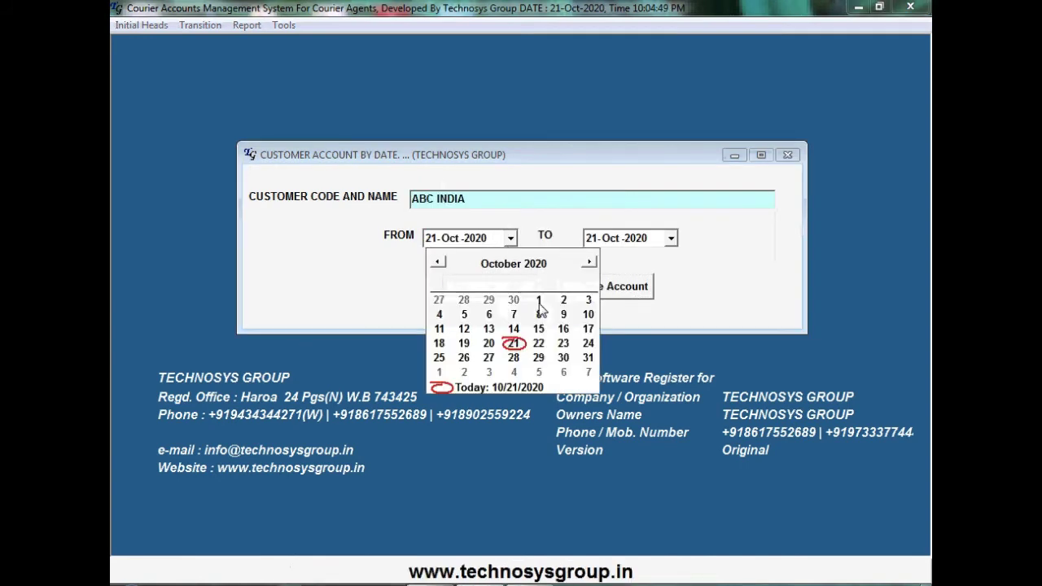
{"action": "left_click", "coordinate": [539, 306]}
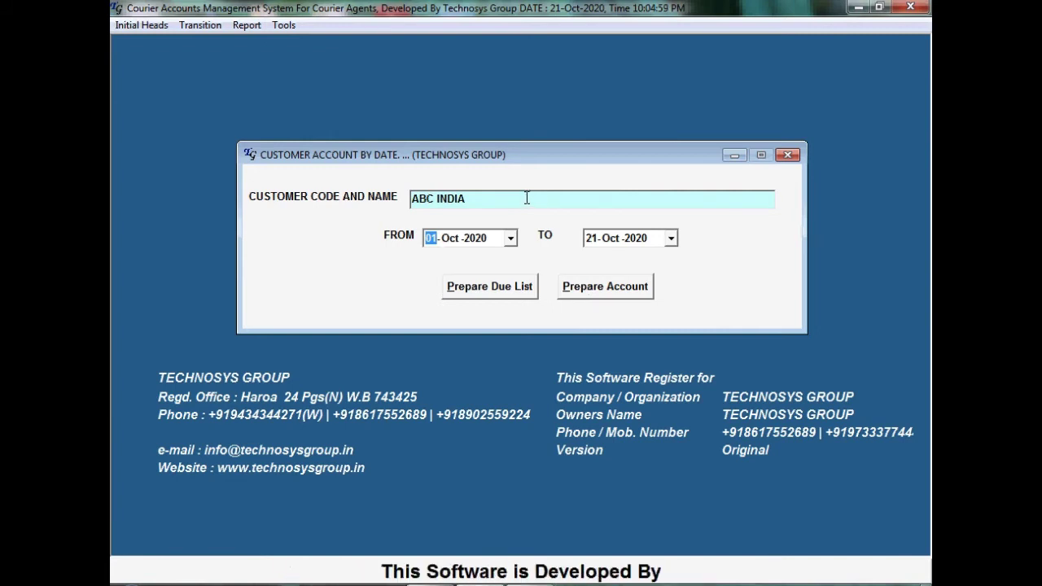
{"action": "left_click", "coordinate": [582, 295]}
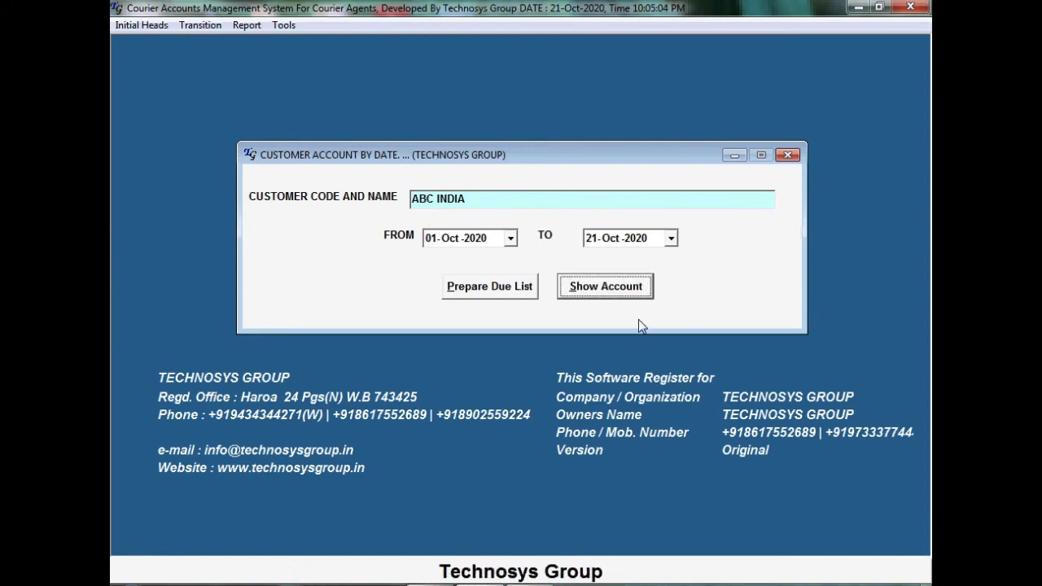
{"action": "left_click", "coordinate": [624, 295]}
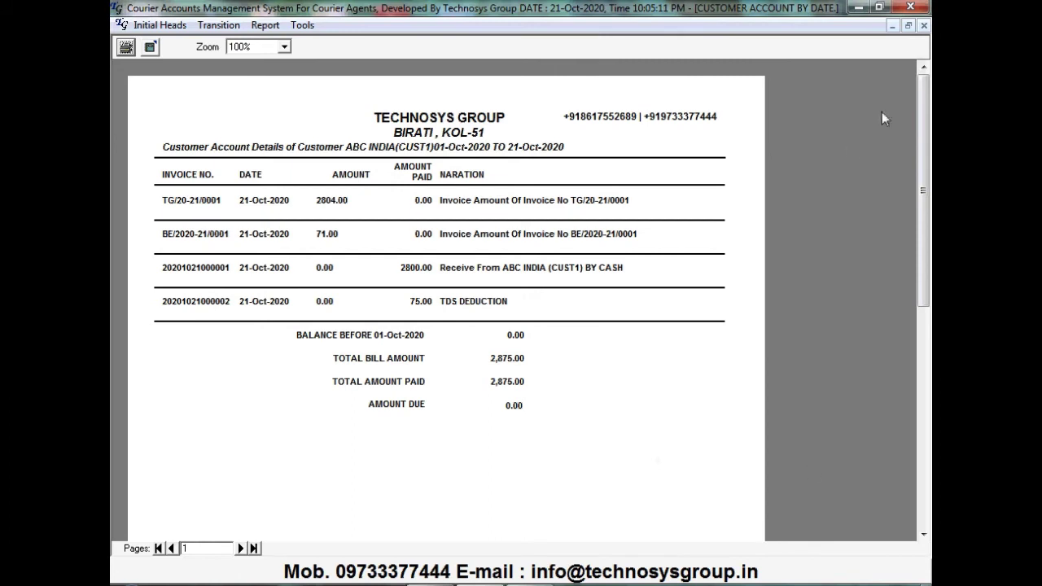
{"action": "left_click", "coordinate": [923, 25]}
{"action": "left_click", "coordinate": [244, 26]}
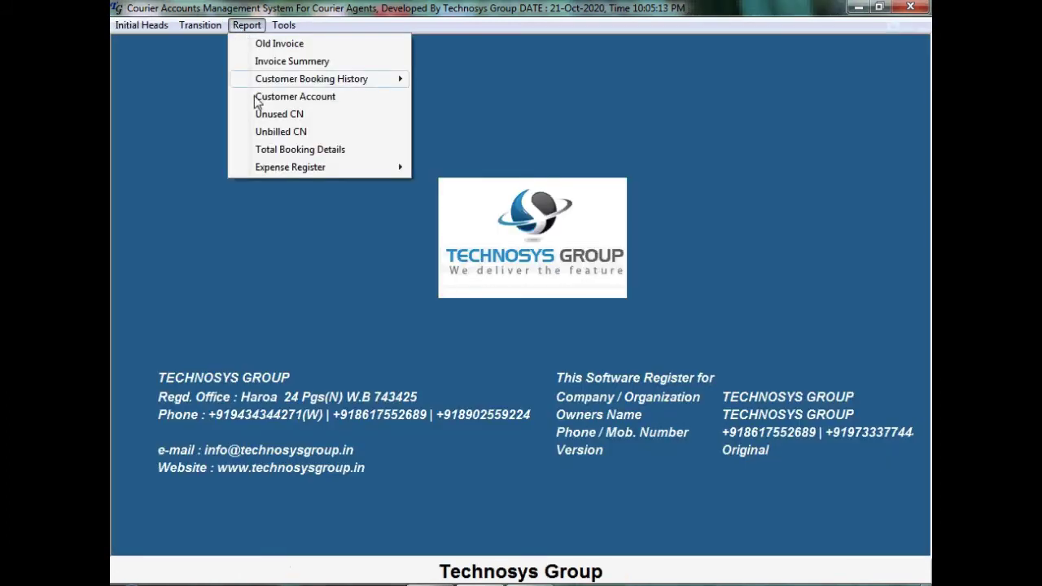
Prepare and show the empty customer due list till 21/Oct/2020, then close it
{"action": "left_click", "coordinate": [289, 96]}
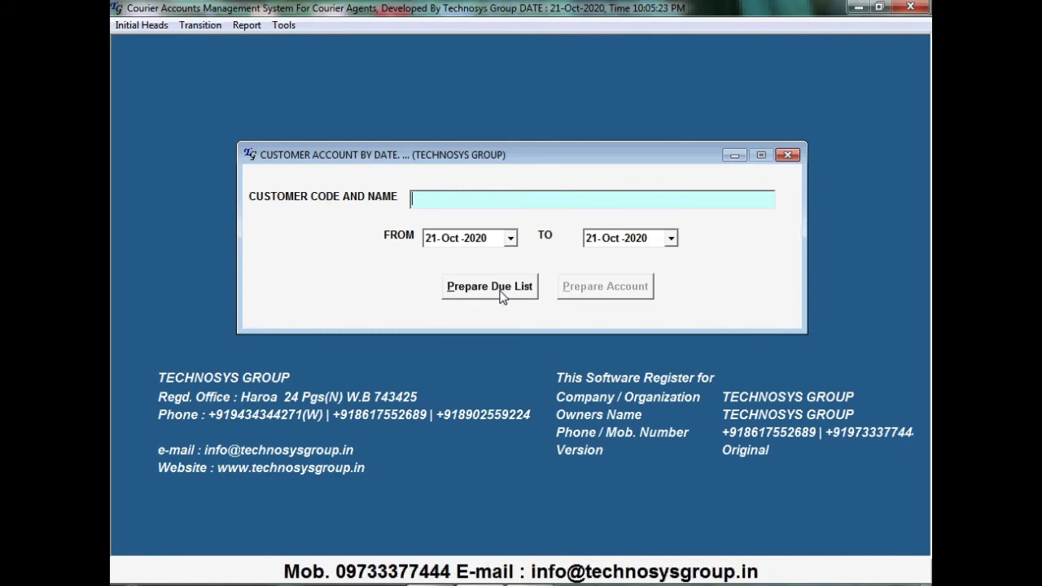
{"action": "left_click", "coordinate": [489, 287]}
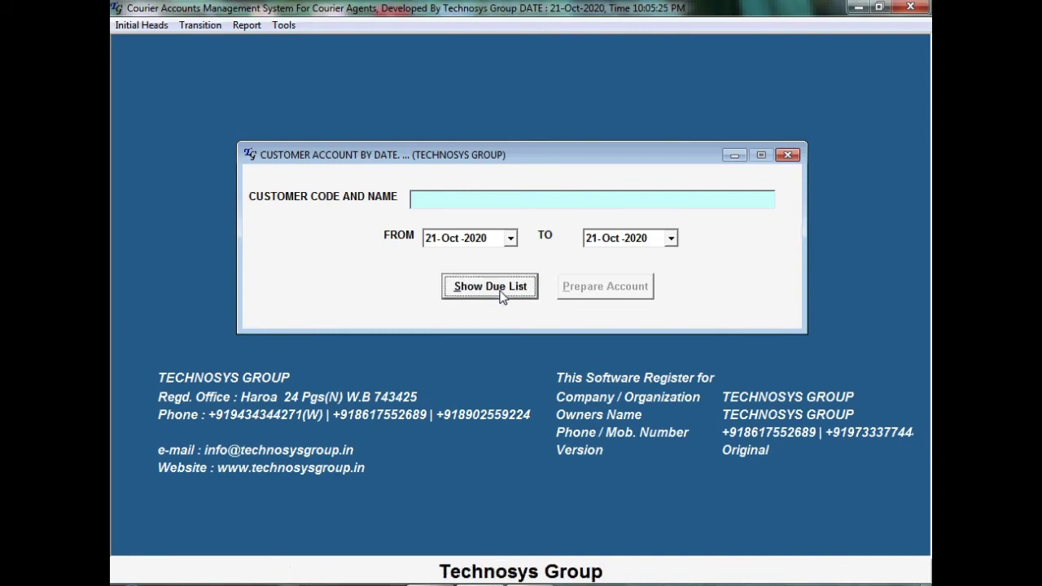
{"action": "left_click", "coordinate": [491, 286]}
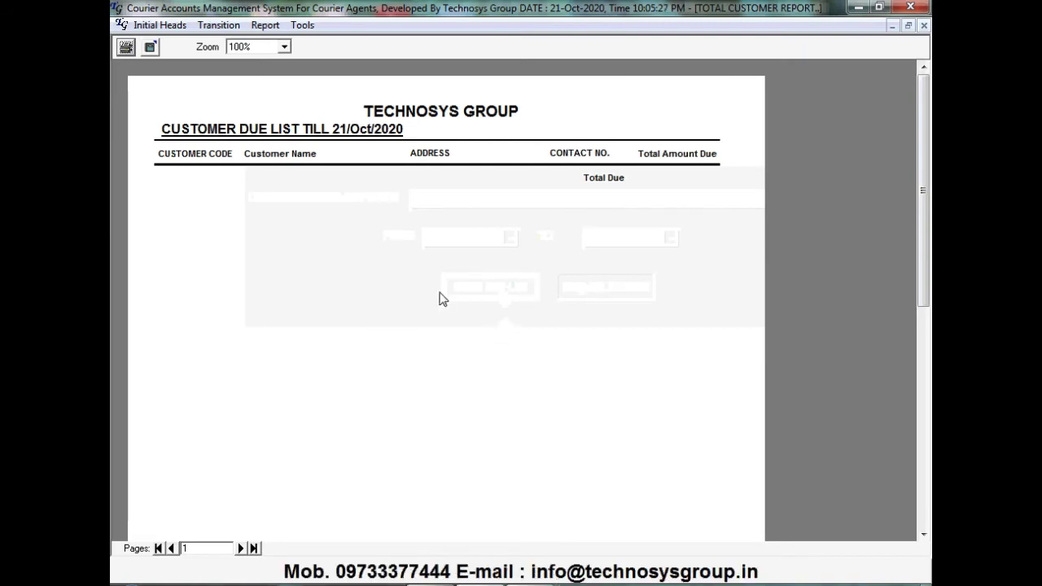
{"action": "left_click", "coordinate": [924, 26]}
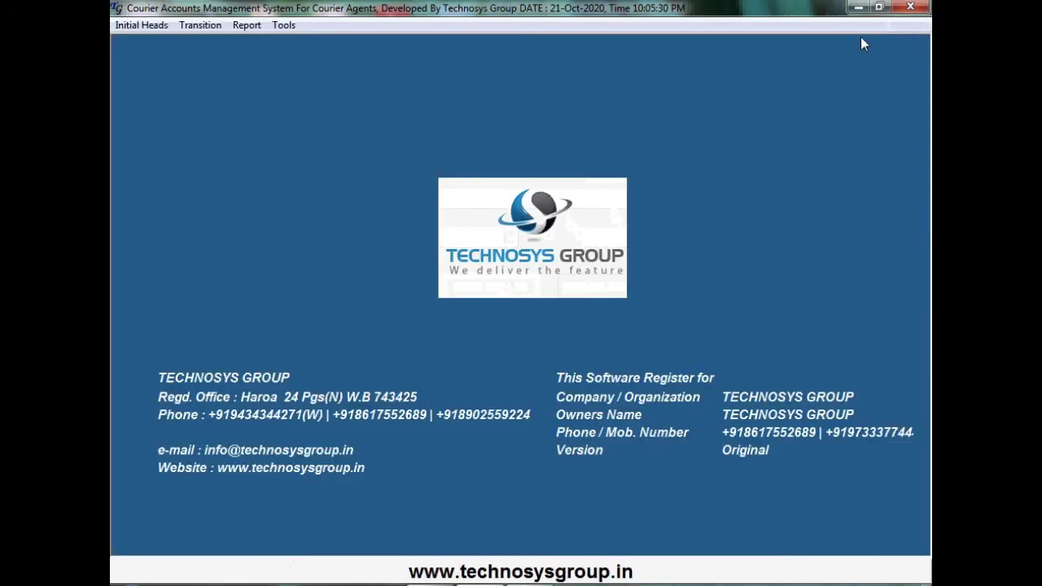
Start a new invoice with TECHNOSYS GROUP as billing company and ABC INDIA as customer
{"action": "left_click", "coordinate": [204, 25]}
{"action": "left_click", "coordinate": [216, 77]}
{"action": "left_click", "coordinate": [608, 107]}
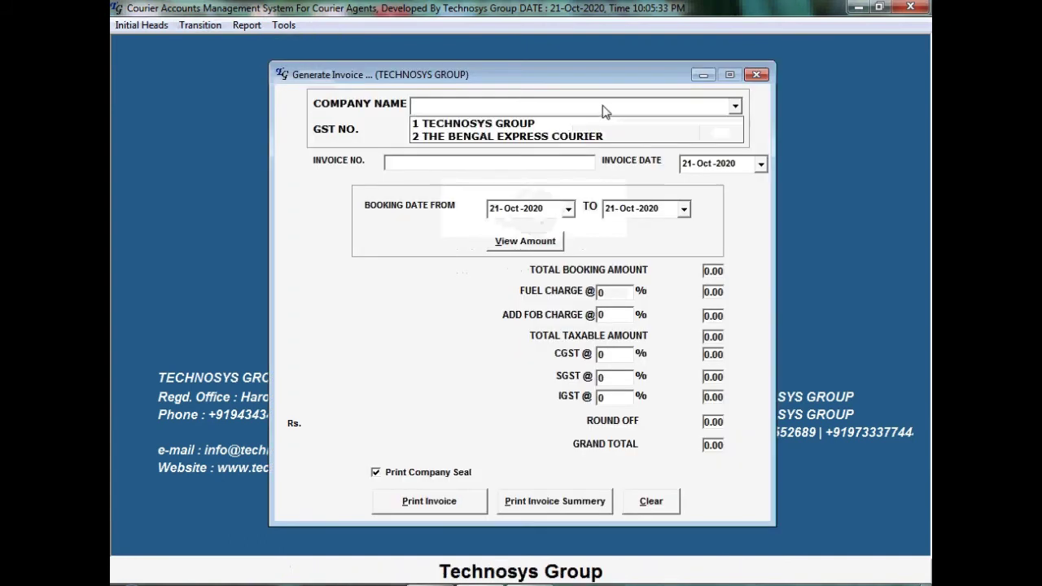
{"action": "left_click", "coordinate": [558, 124]}
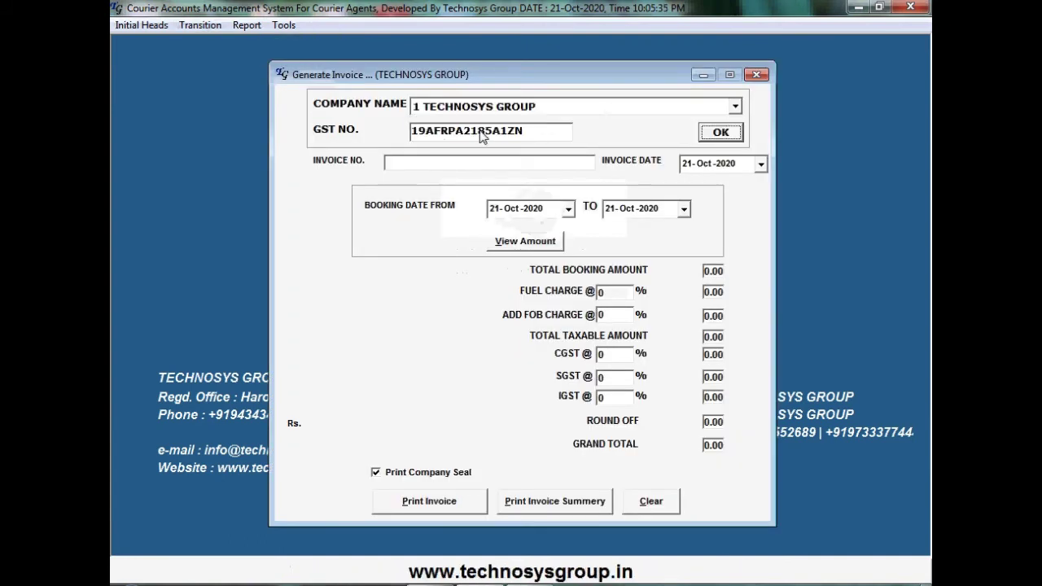
{"action": "left_click", "coordinate": [726, 134]}
{"action": "type", "text": "A"}
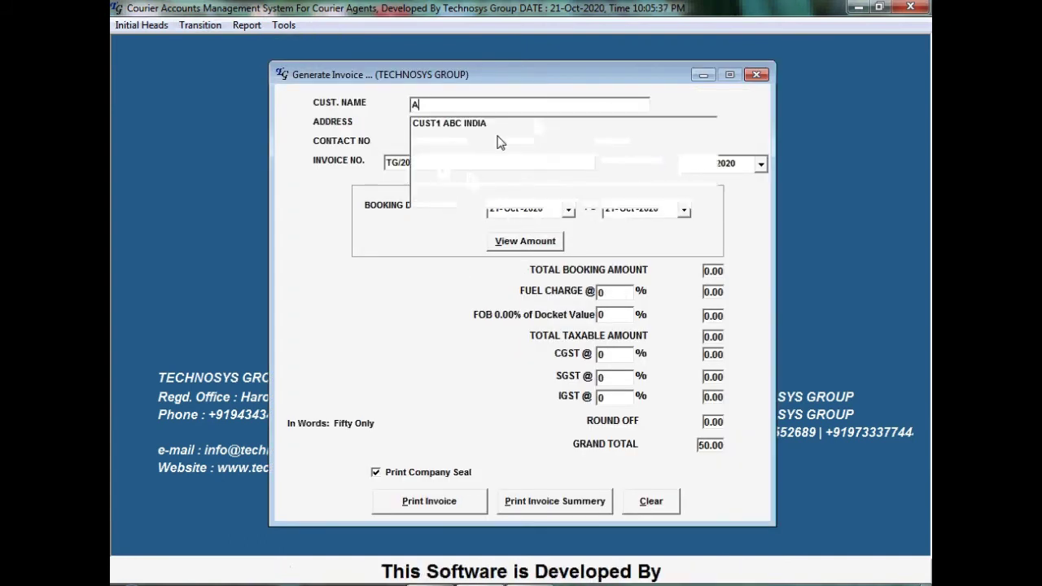
{"action": "left_click", "coordinate": [503, 125]}
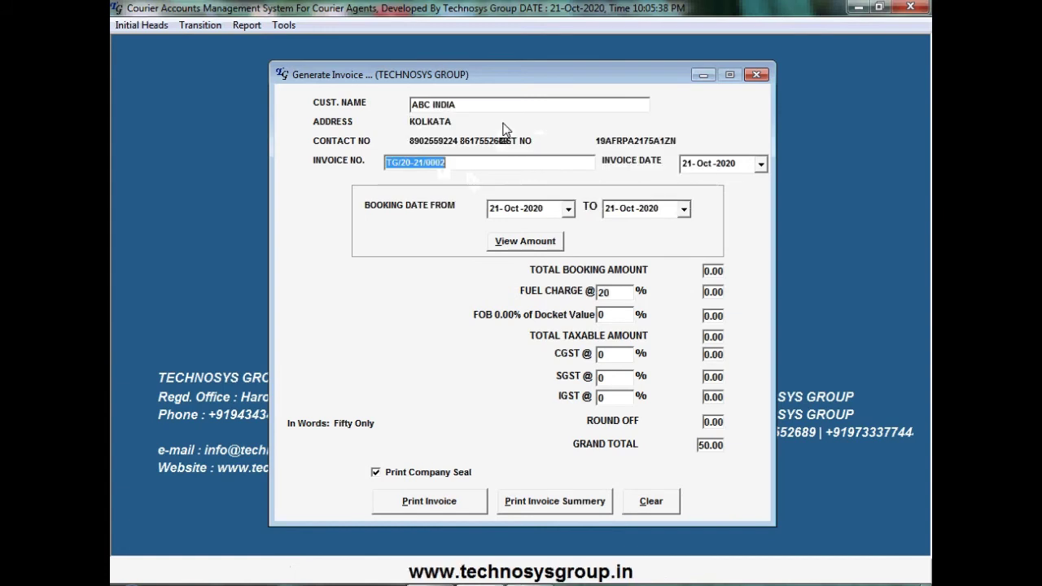
Calculate unbilled bookings from 01-Oct-2020, find none, then reset and close the invoice form
{"action": "left_click", "coordinate": [568, 209]}
{"action": "left_click", "coordinate": [591, 270]}
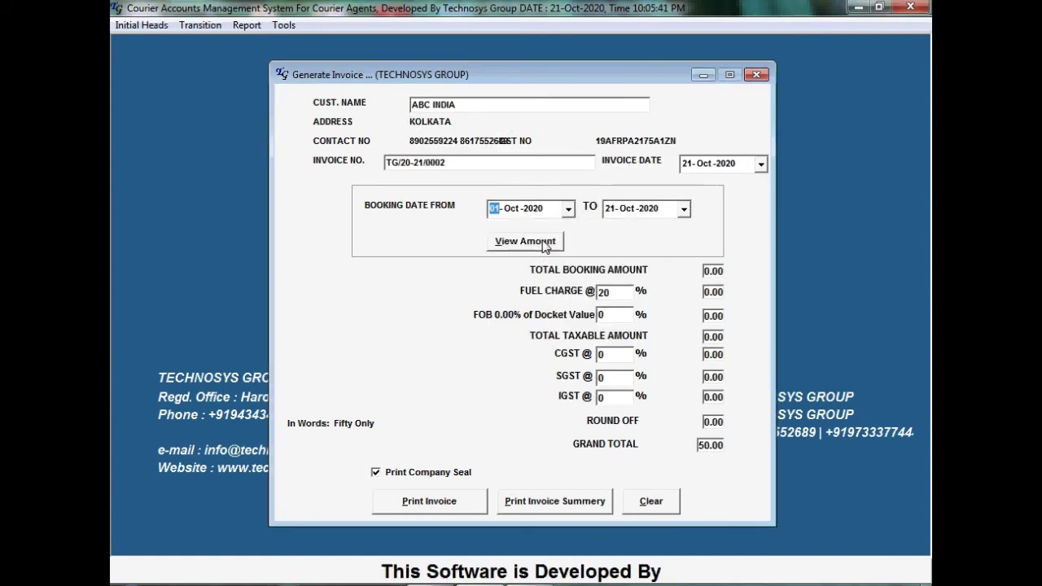
{"action": "left_click", "coordinate": [544, 243]}
{"action": "left_click", "coordinate": [670, 351]}
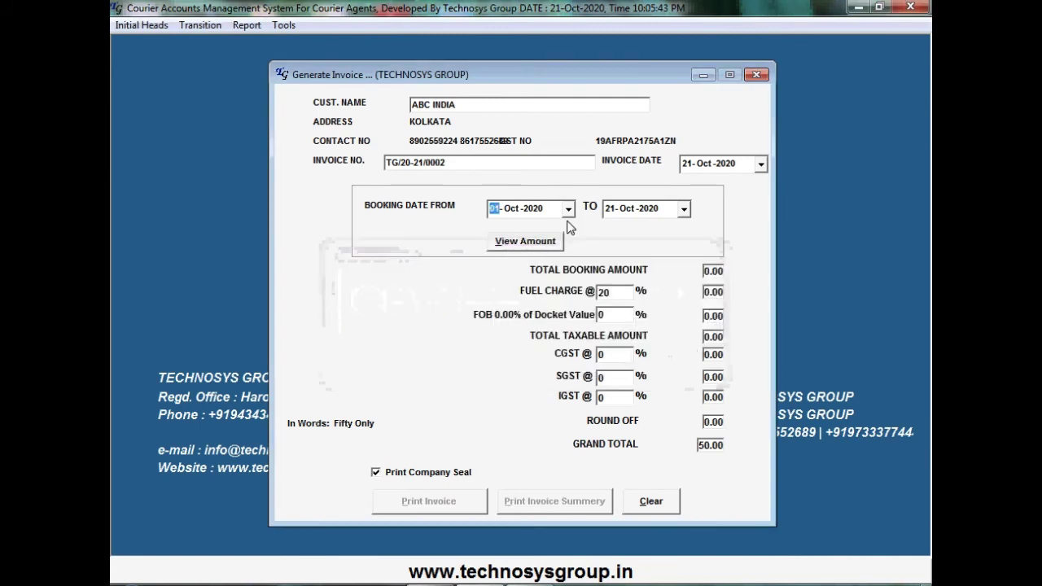
{"action": "left_click", "coordinate": [543, 242]}
{"action": "left_click", "coordinate": [672, 353]}
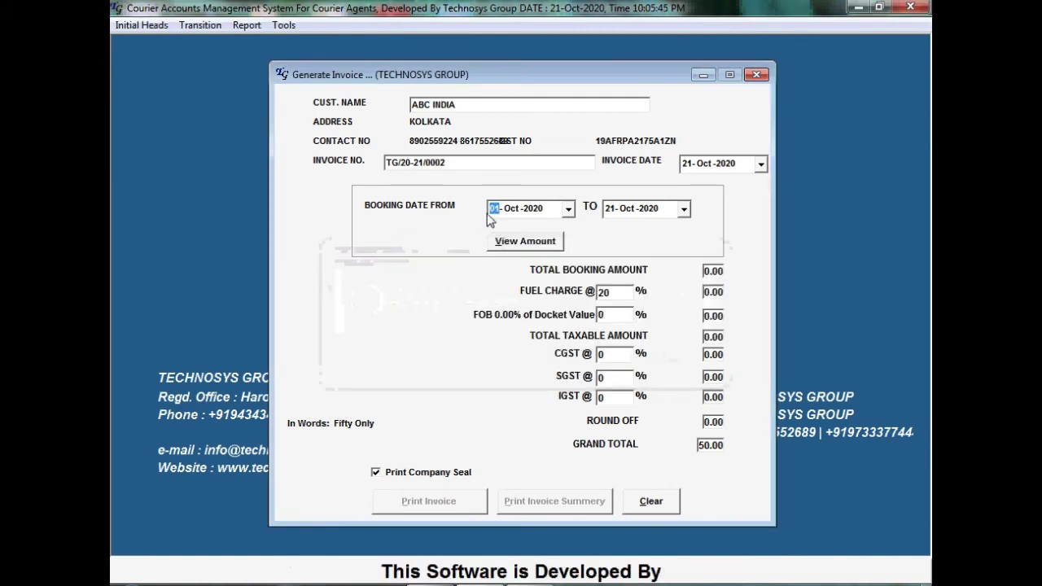
{"action": "left_click", "coordinate": [651, 500]}
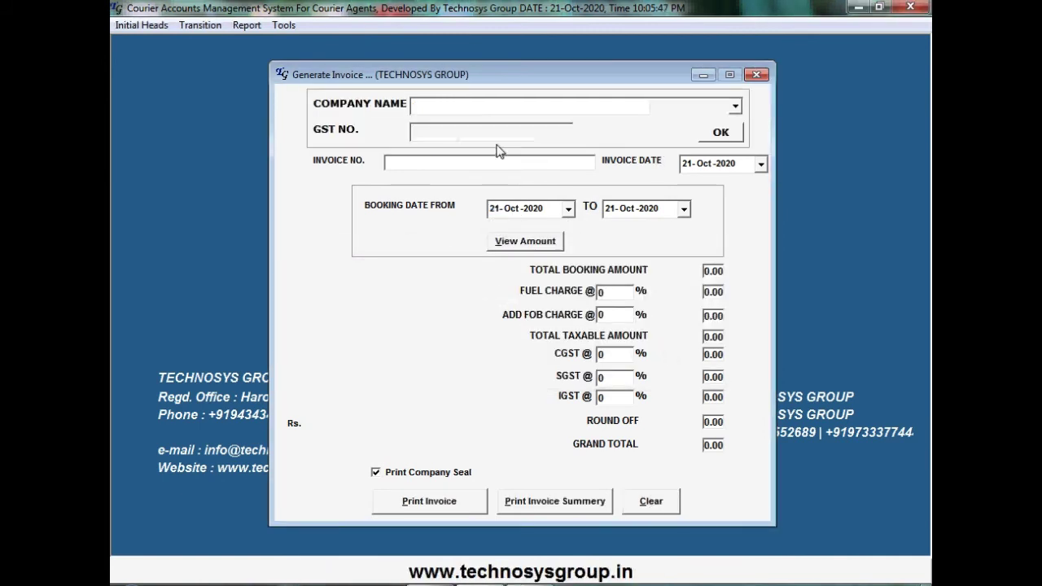
{"action": "left_click", "coordinate": [756, 74]}
Start a new invoice with THE BENGAL EXPRESS COURIER as billing company
{"action": "left_click", "coordinate": [195, 24]}
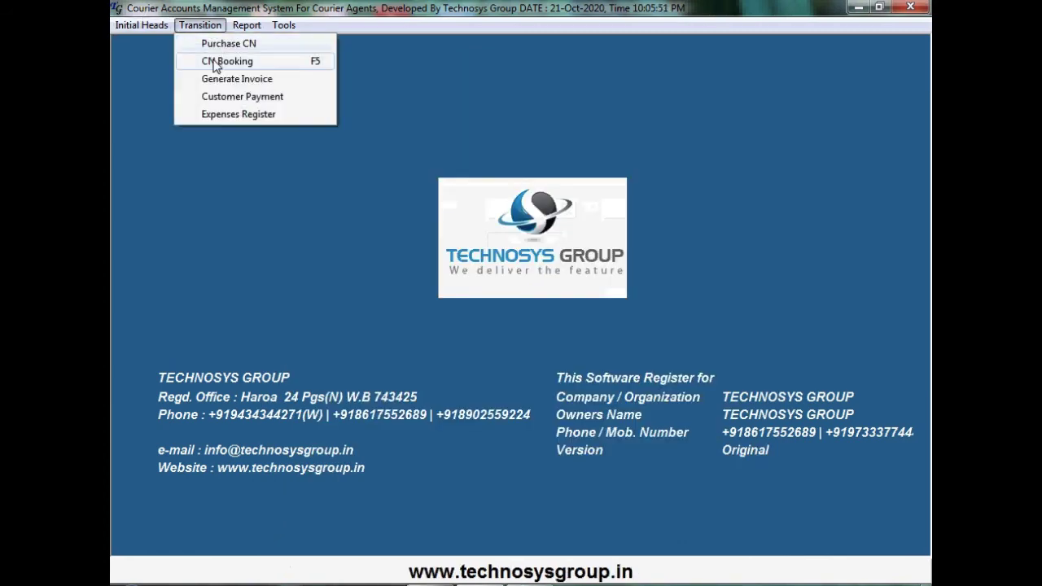
{"action": "left_click", "coordinate": [214, 63]}
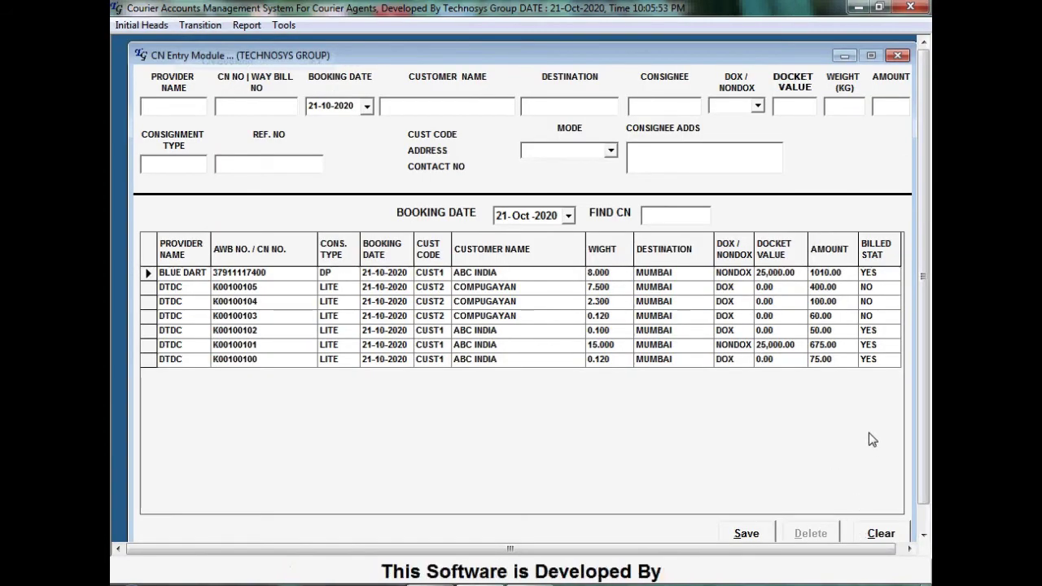
{"action": "left_click", "coordinate": [897, 55]}
{"action": "left_click", "coordinate": [201, 24]}
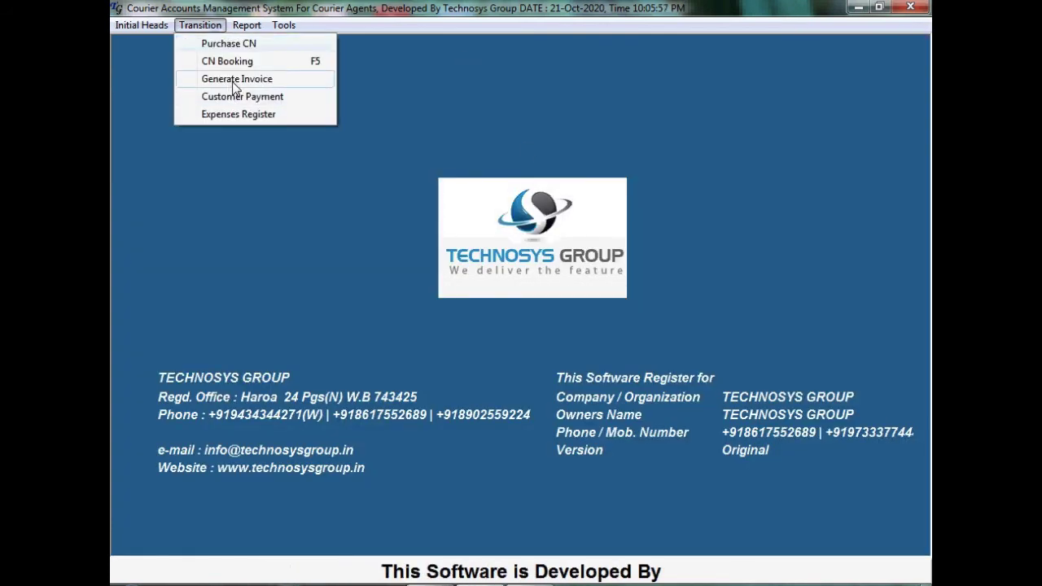
{"action": "left_click", "coordinate": [236, 79]}
{"action": "left_click", "coordinate": [602, 106]}
{"action": "left_click", "coordinate": [552, 104]}
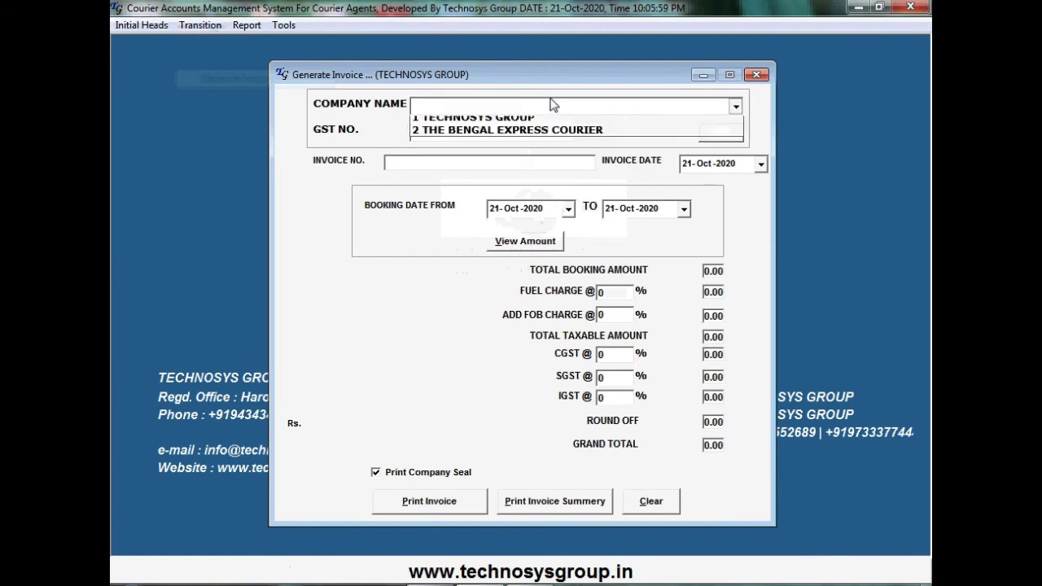
{"action": "left_click", "coordinate": [550, 104]}
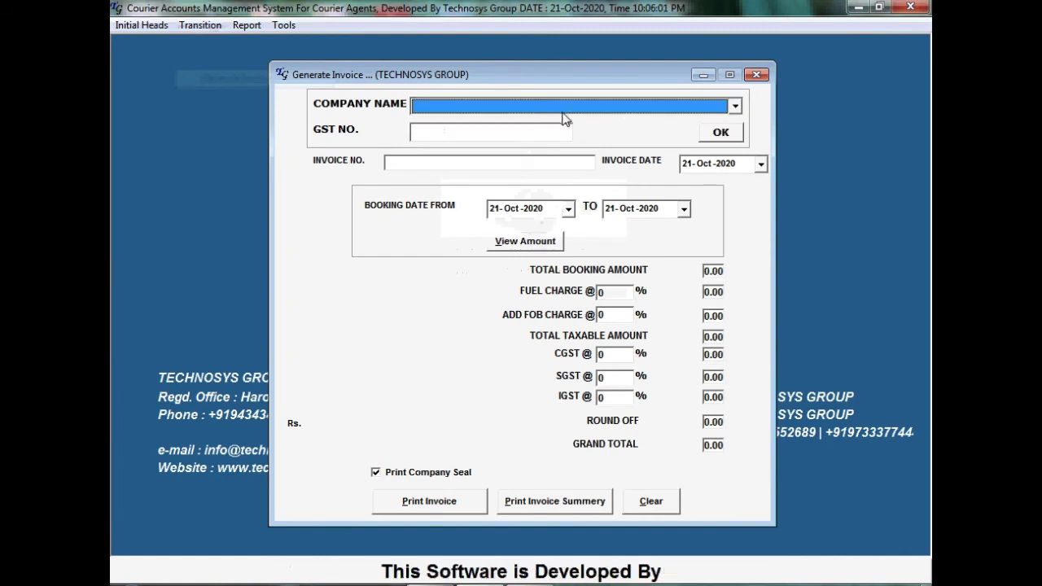
{"action": "left_click", "coordinate": [685, 113]}
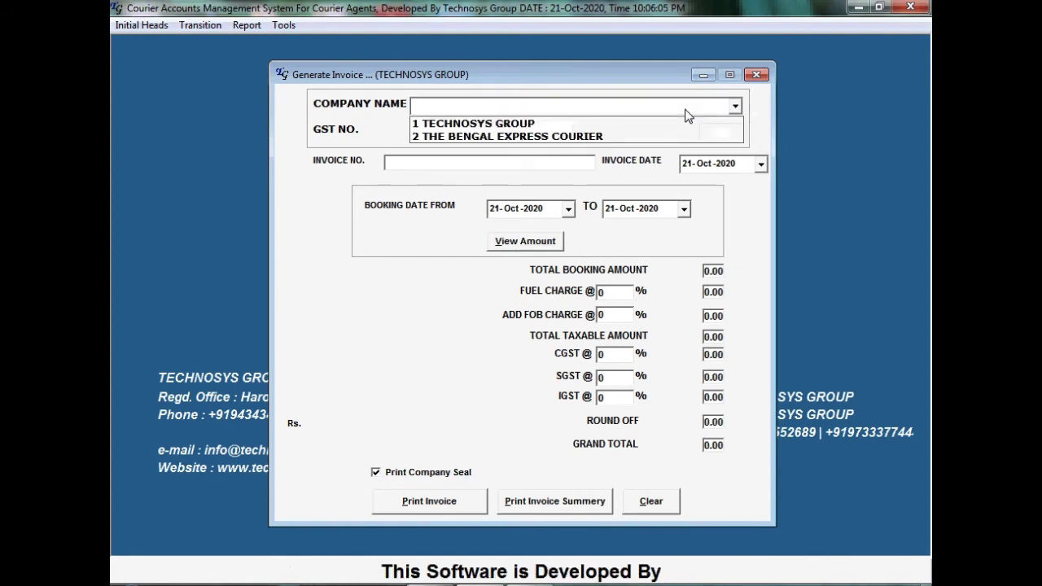
{"action": "left_click", "coordinate": [686, 119]}
{"action": "scroll", "coordinate": [688, 111], "scroll_direction": "down", "scroll_amount": 1}
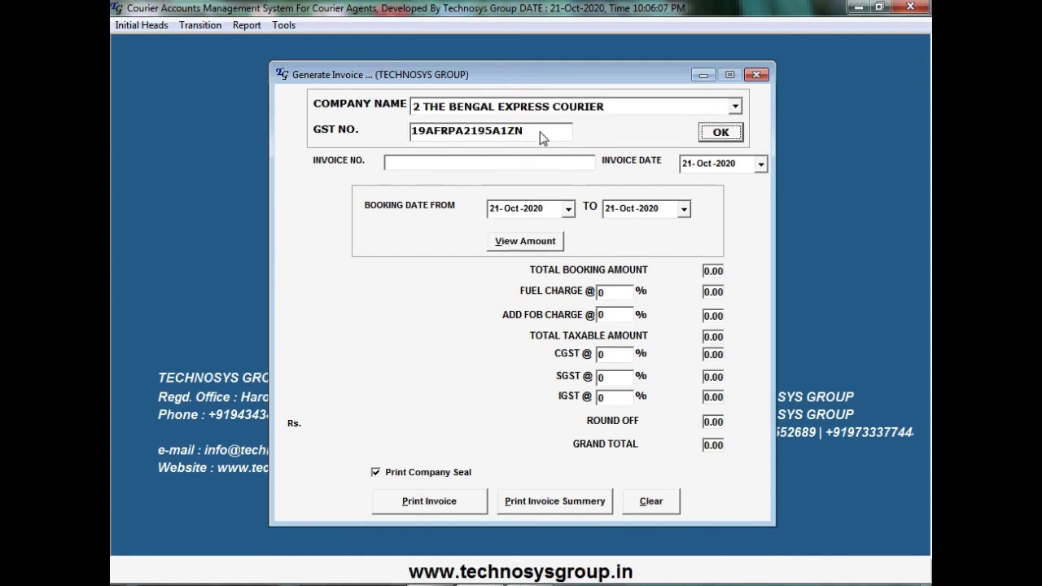
{"action": "left_click", "coordinate": [700, 135]}
Bill COMPUGAYAN's bookings from 01-Oct-2020 with 20% fuel and 9% CGST/SGST, totalling 793.00
{"action": "type", "text": "C"}
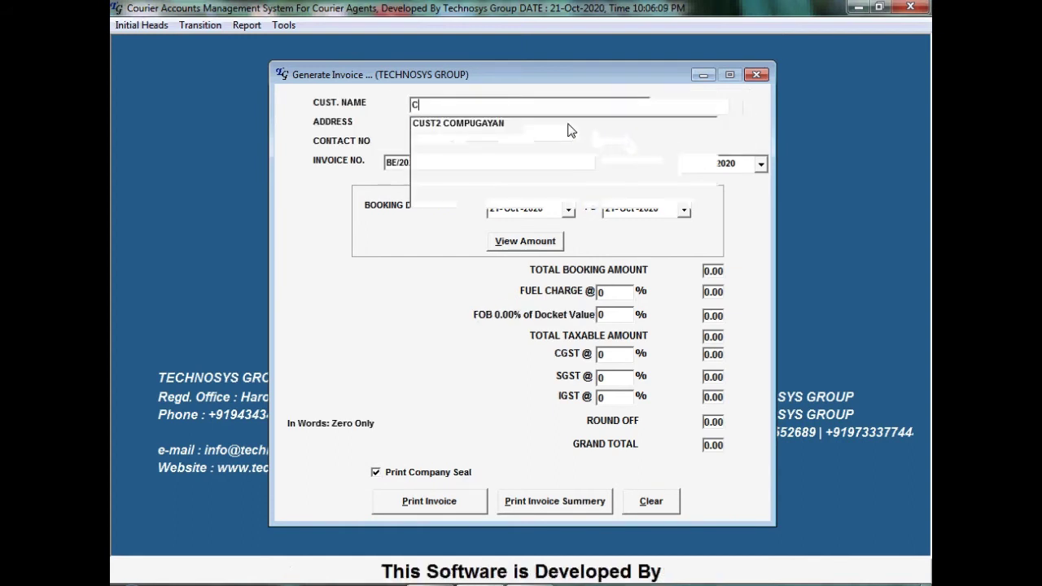
{"action": "key", "text": "Down"}
{"action": "key", "text": "Return"}
{"action": "left_click", "coordinate": [568, 209]}
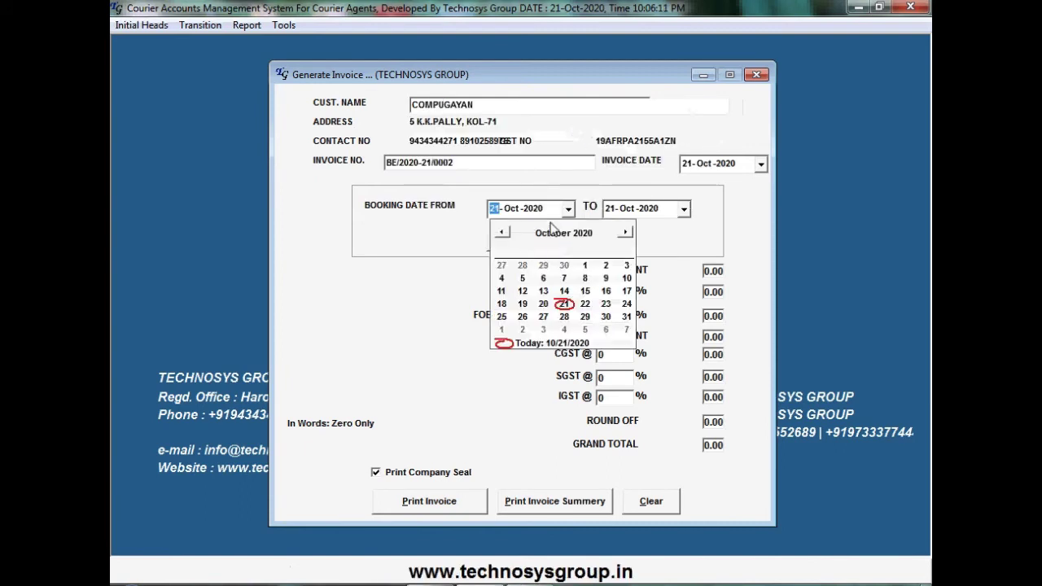
{"action": "left_click", "coordinate": [585, 266]}
{"action": "left_click", "coordinate": [552, 242]}
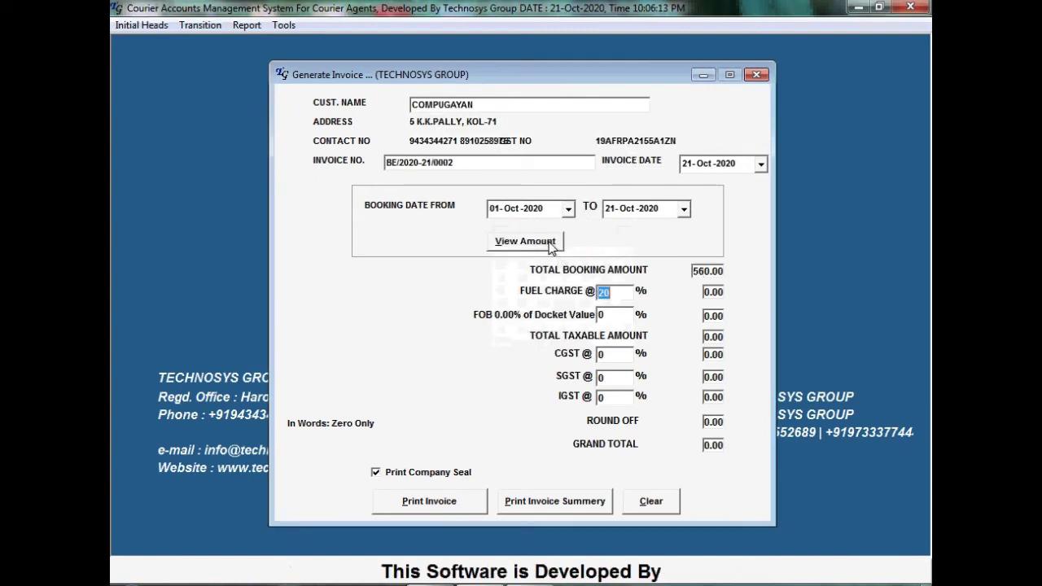
{"action": "key", "text": "Return"}
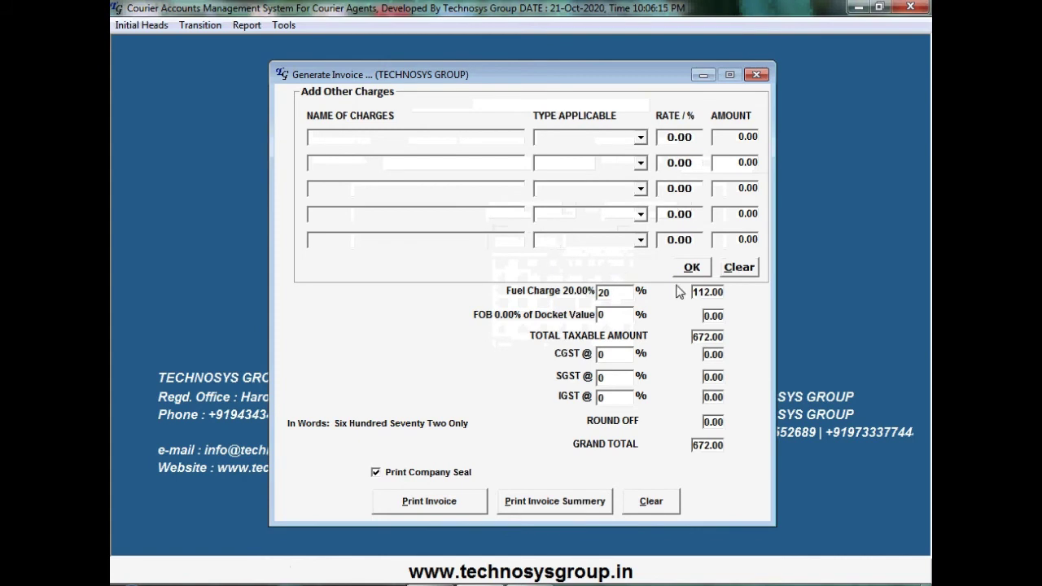
{"action": "left_click", "coordinate": [692, 267]}
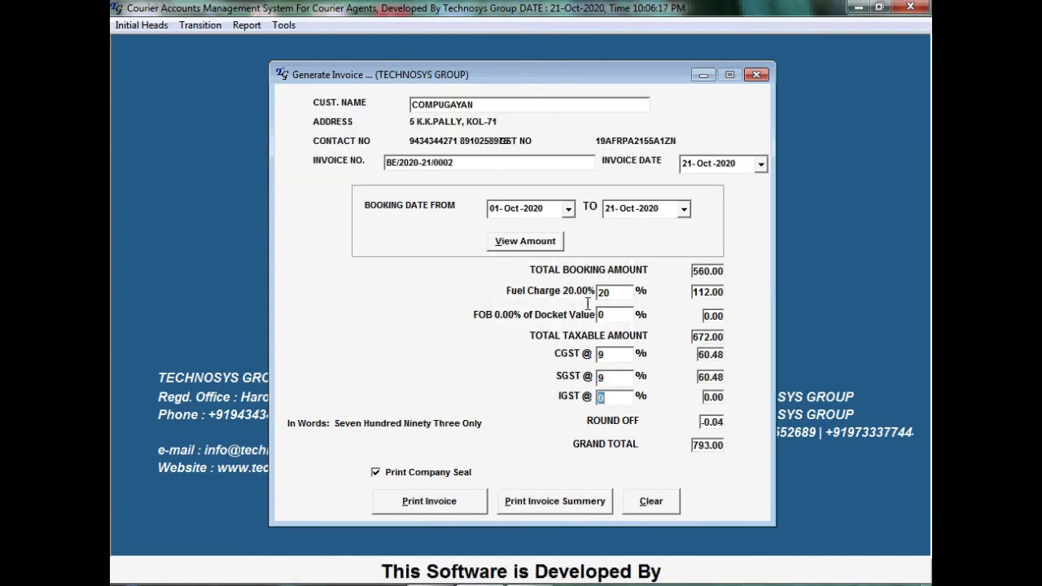
Print invoice BE/2020-21/0002 without the company seal and close the preview and form
{"action": "left_click", "coordinate": [376, 472]}
{"action": "left_click", "coordinate": [427, 510]}
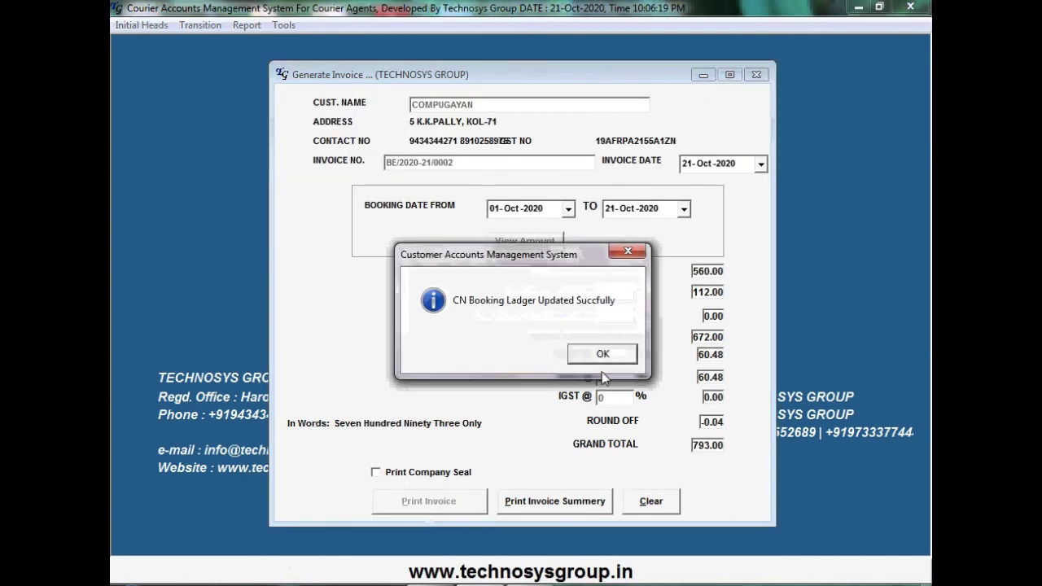
{"action": "left_click", "coordinate": [602, 355]}
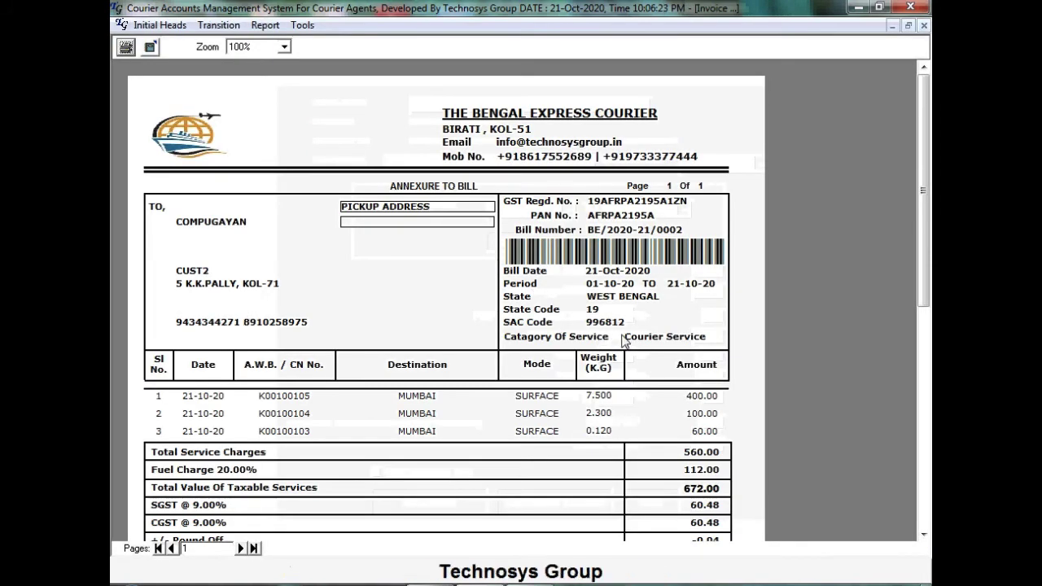
{"action": "left_click", "coordinate": [924, 25]}
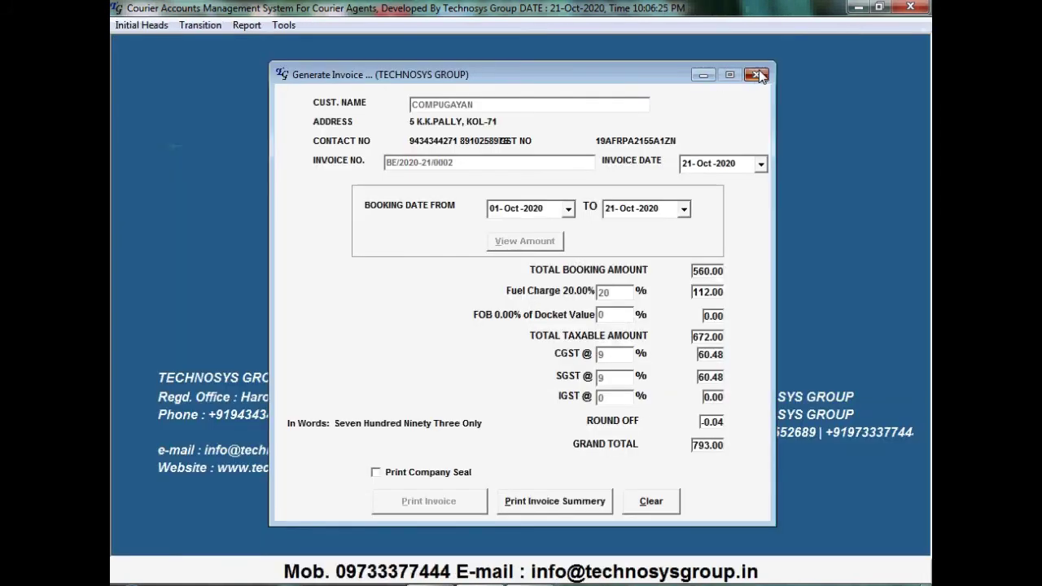
{"action": "key", "text": "Escape"}
{"action": "left_click", "coordinate": [247, 26]}
Prepare and review the customer due list, then close it
{"action": "left_click", "coordinate": [264, 98]}
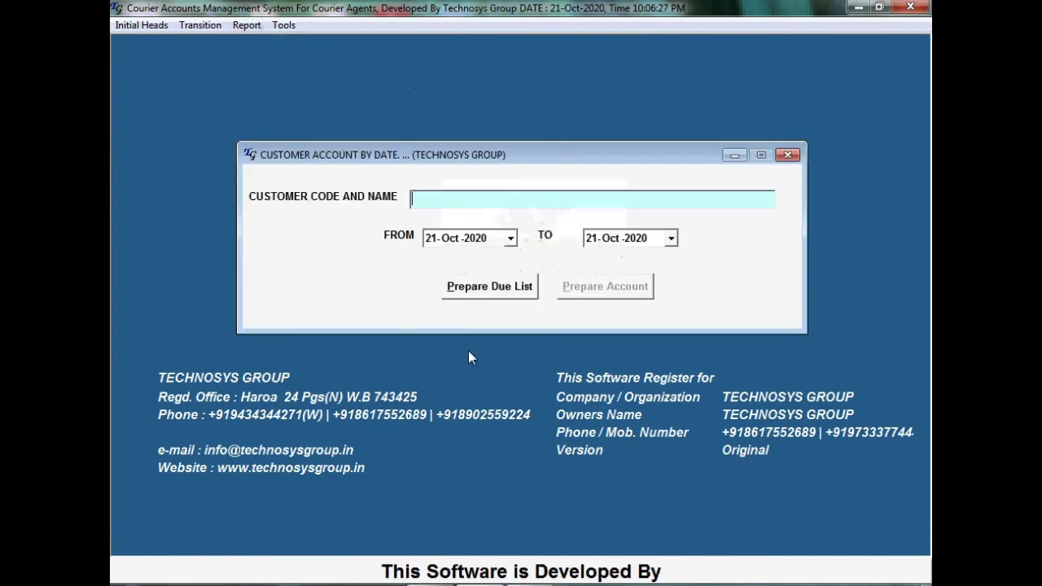
{"action": "left_click", "coordinate": [521, 294]}
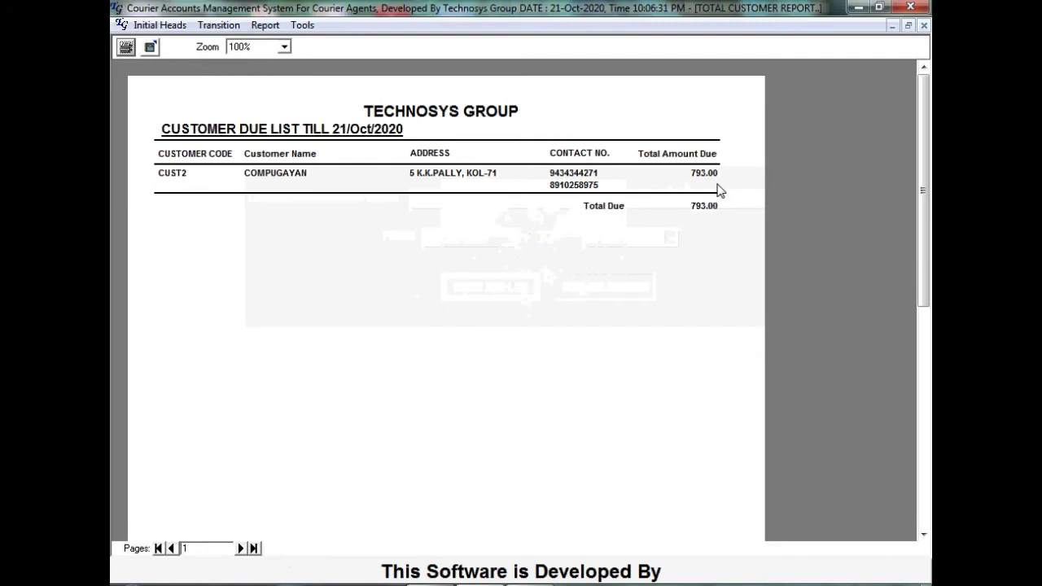
{"action": "left_click", "coordinate": [924, 26]}
Show COMPUGAYAN's account statement from 01-Oct-2020: 793.00 billed, 0.00 paid, 793.00 due
{"action": "left_click", "coordinate": [246, 25]}
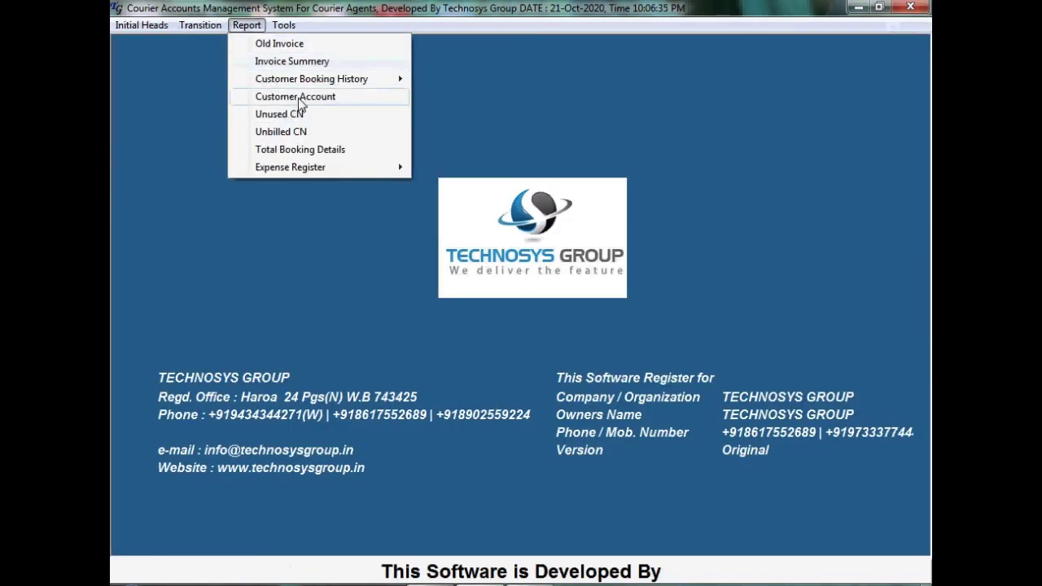
{"action": "left_click", "coordinate": [295, 97]}
{"action": "type", "text": "C"}
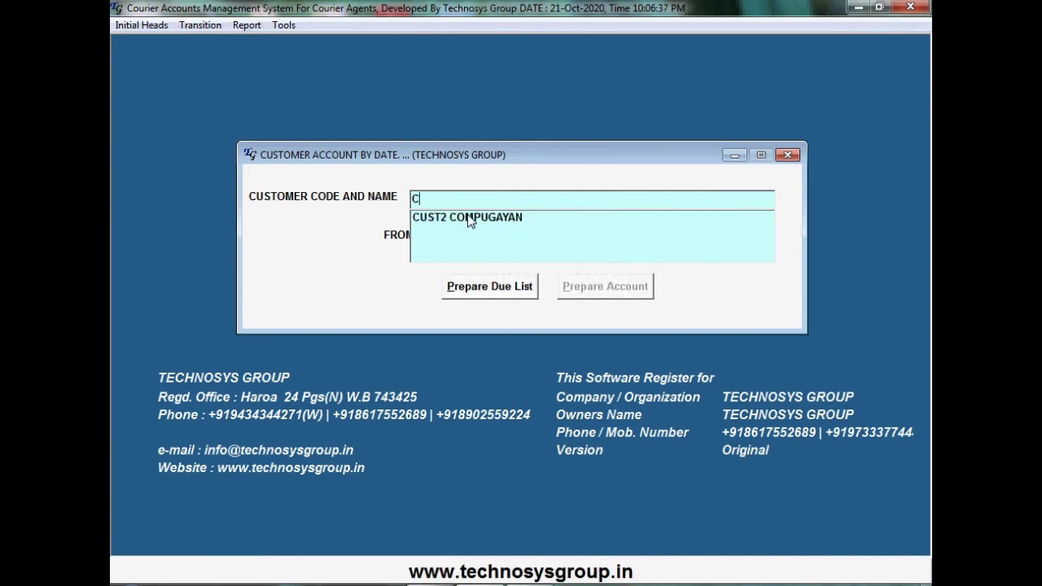
{"action": "left_click", "coordinate": [468, 213]}
{"action": "left_click", "coordinate": [511, 238]}
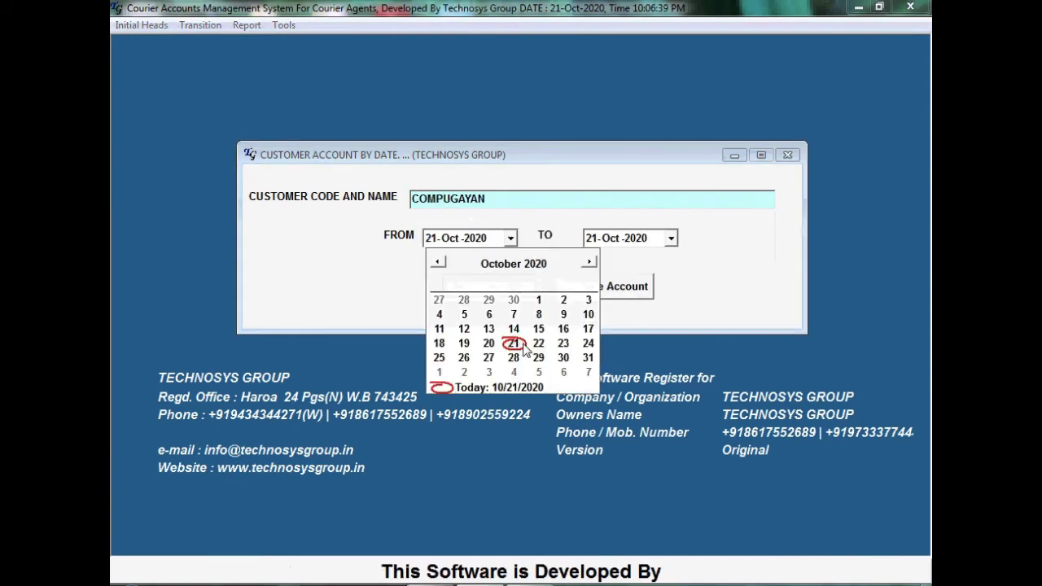
{"action": "left_click", "coordinate": [538, 298]}
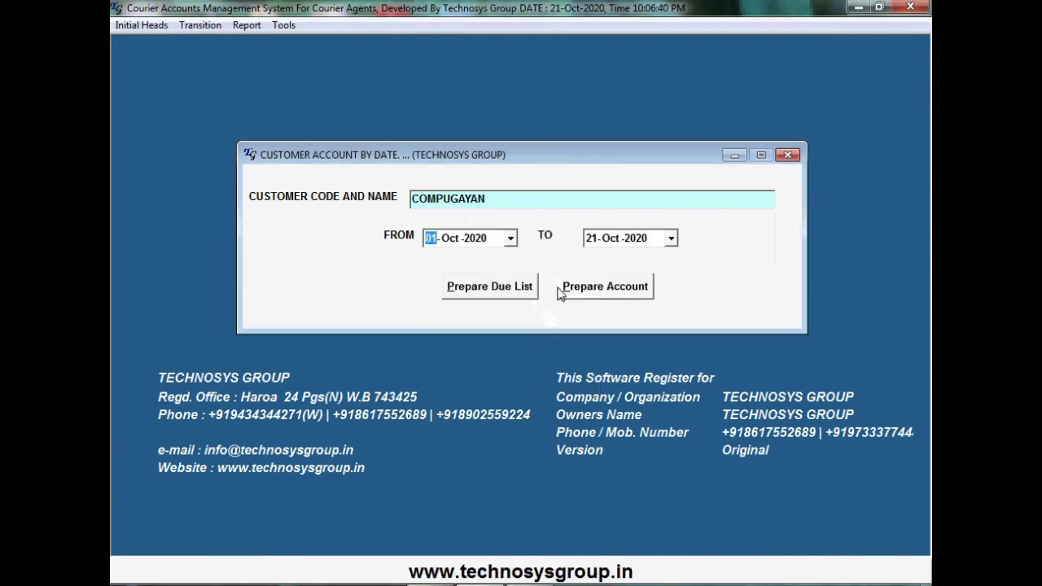
{"action": "left_click", "coordinate": [617, 291]}
{"action": "left_click", "coordinate": [622, 295]}
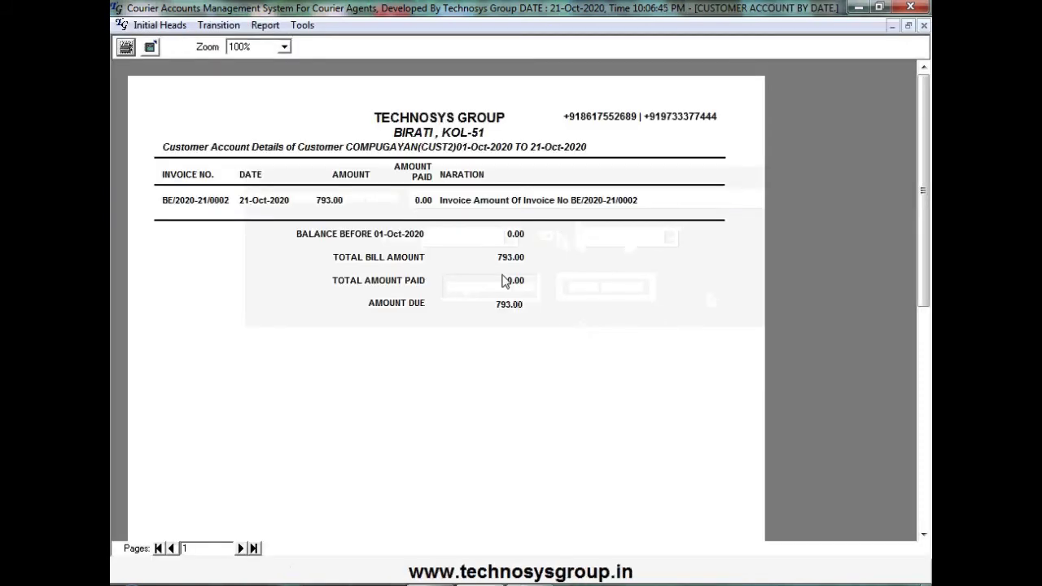
{"action": "left_click", "coordinate": [924, 25]}
Start a new customer payment of 790 from COMPUGAYAN
{"action": "left_click", "coordinate": [200, 25]}
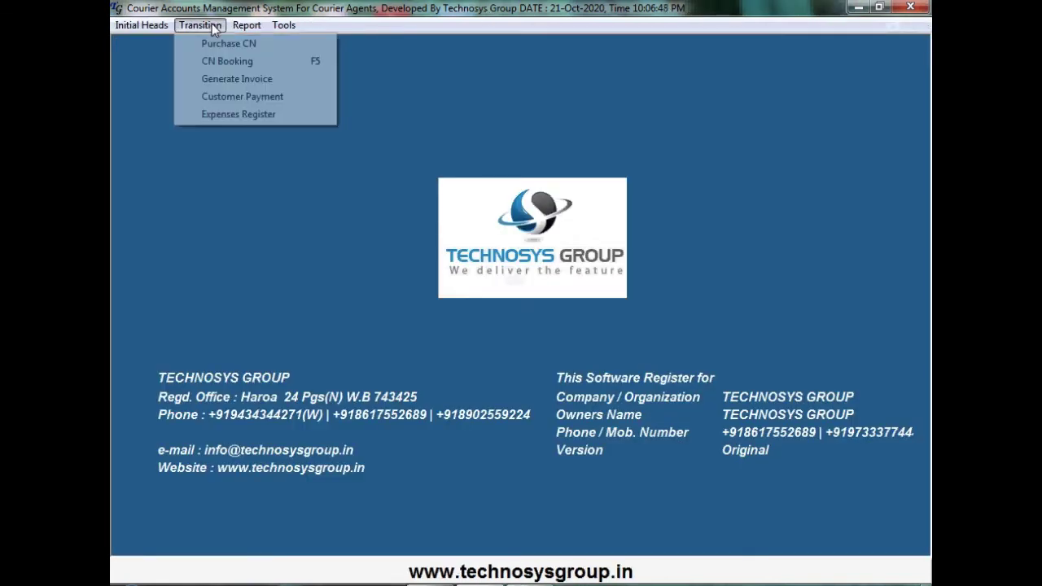
{"action": "left_click", "coordinate": [216, 96]}
{"action": "type", "text": "C"}
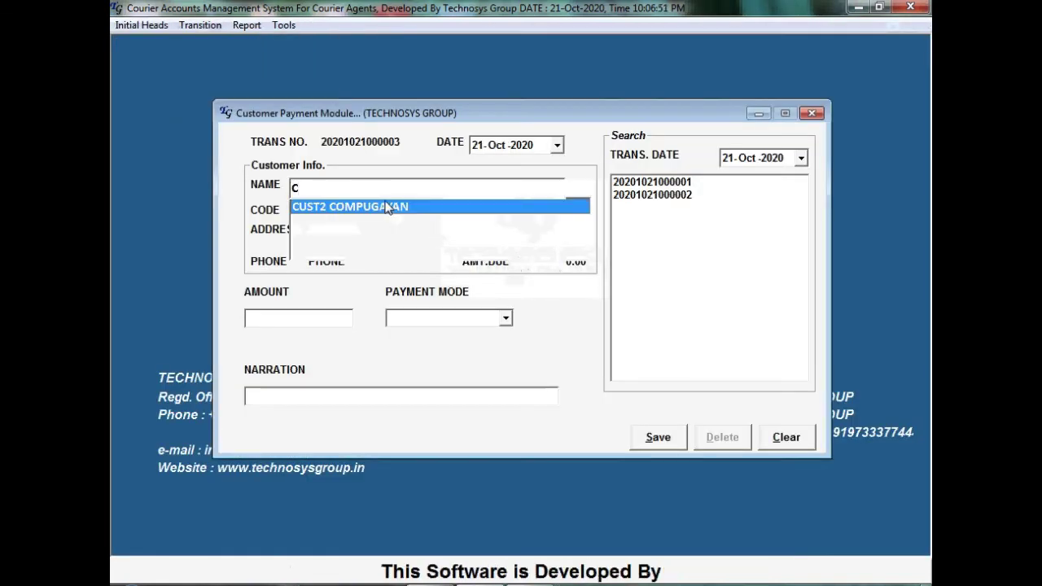
{"action": "left_click", "coordinate": [456, 209]}
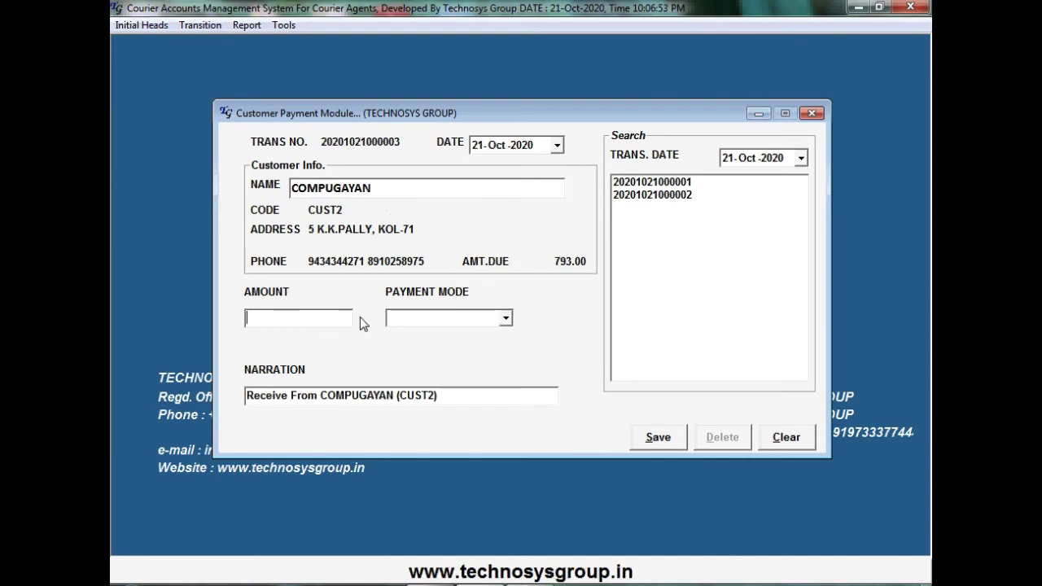
{"action": "type", "text": "790"}
{"action": "key", "text": "Tab"}
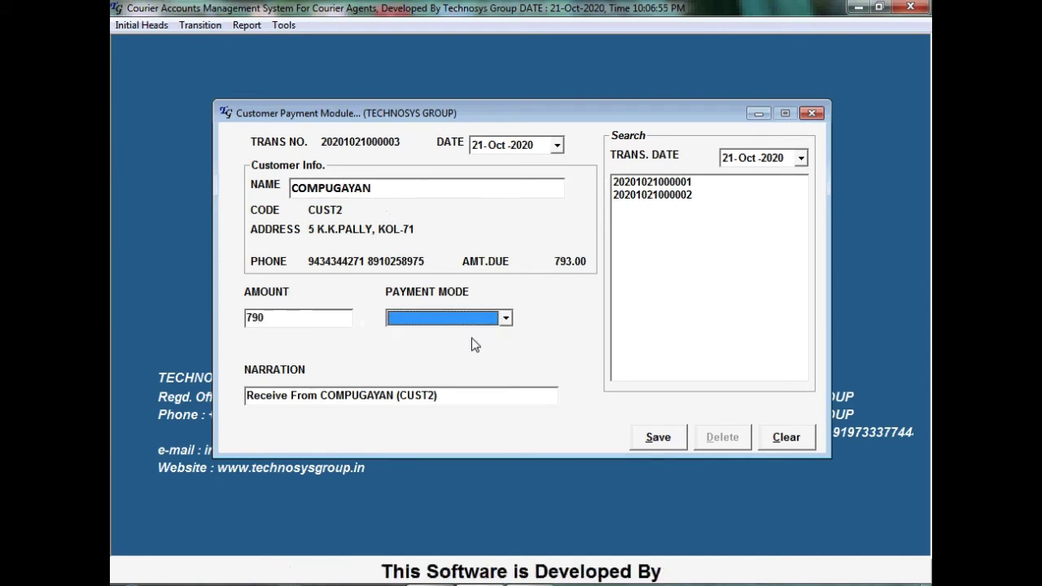
Set the payment mode to RTGS, add 7895 to the narration, and save the payment
{"action": "left_click", "coordinate": [507, 319]}
{"action": "left_click", "coordinate": [506, 321]}
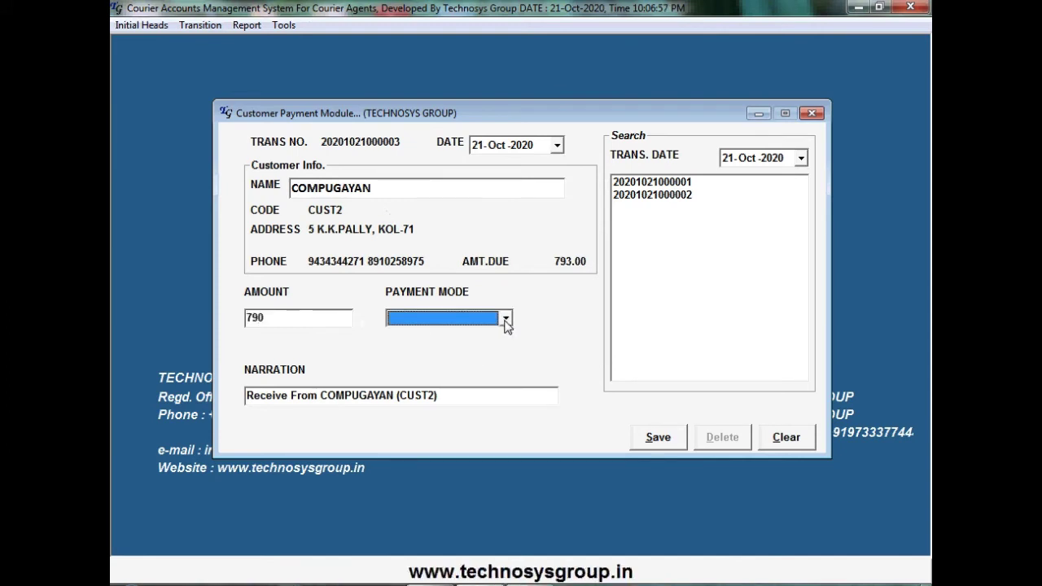
{"action": "key", "text": "r"}
{"action": "key", "text": "Tab"}
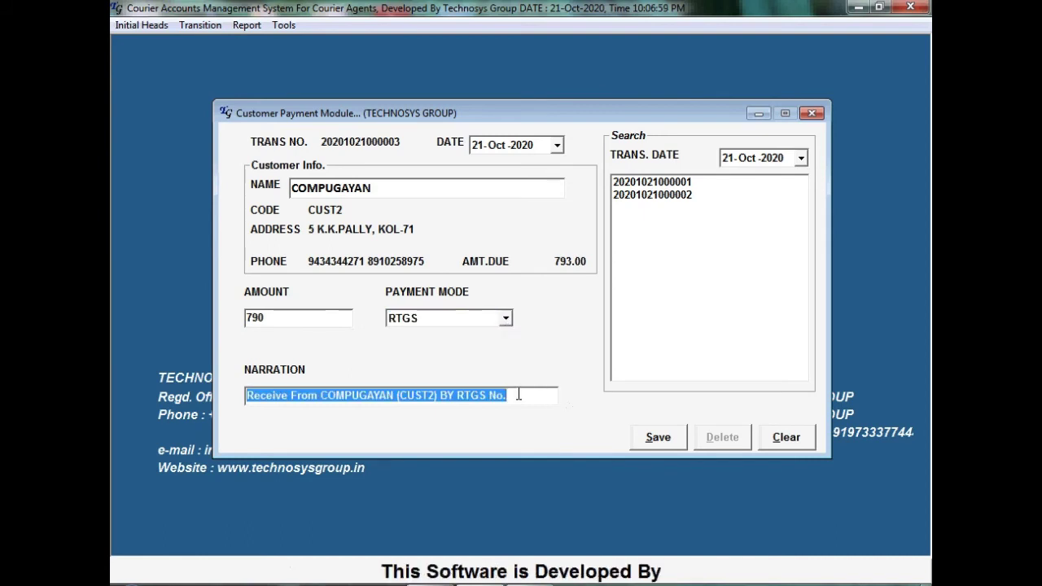
{"action": "left_click", "coordinate": [526, 394]}
{"action": "type", "text": "7895"}
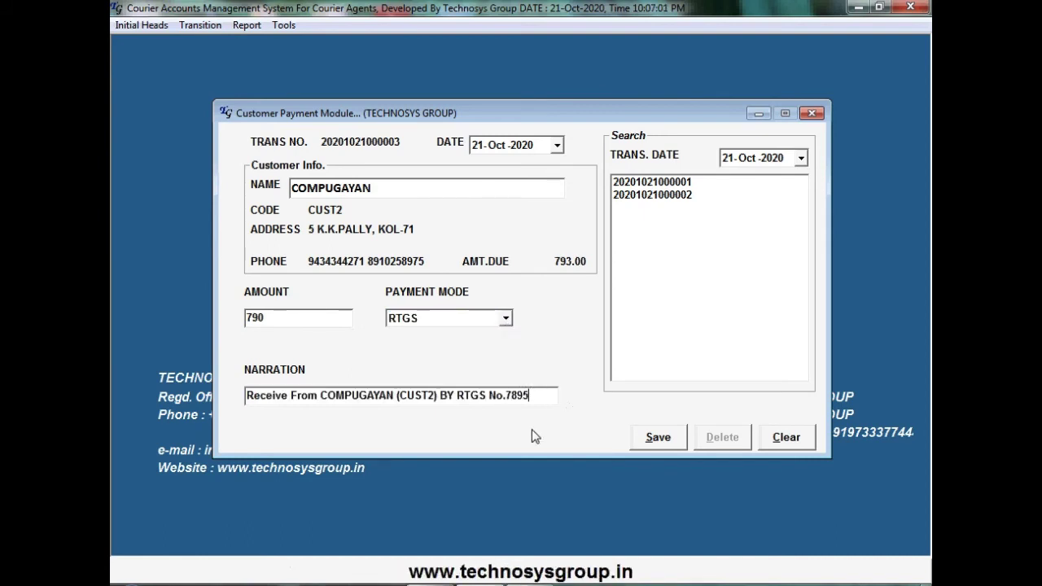
{"action": "left_click", "coordinate": [675, 447]}
{"action": "left_click", "coordinate": [581, 352]}
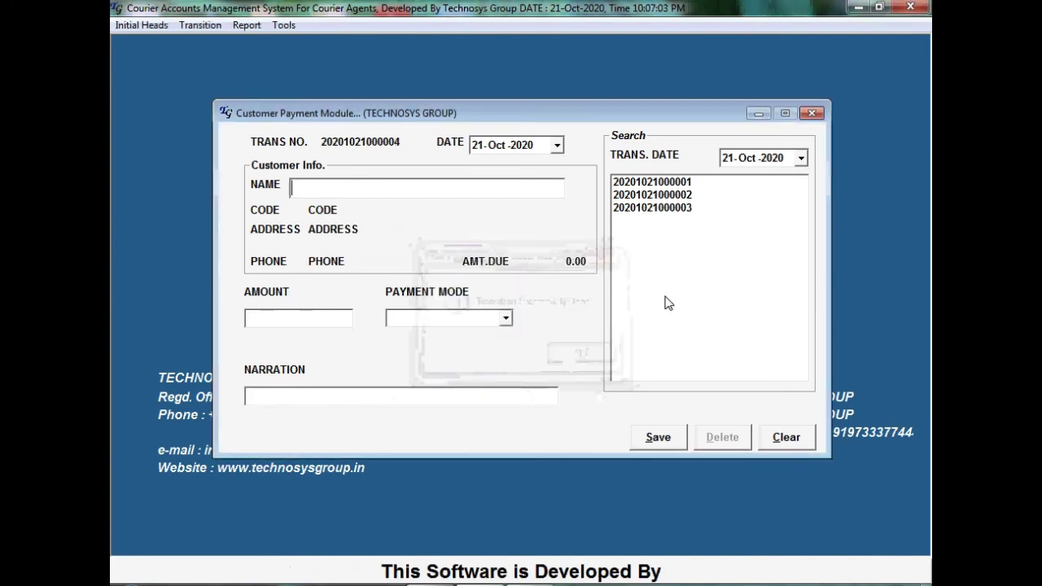
Browse saved payment entries 001–003, ending on COMPUGAYAN's, then close the payment module
{"action": "left_click", "coordinate": [687, 207]}
{"action": "left_click", "coordinate": [685, 196]}
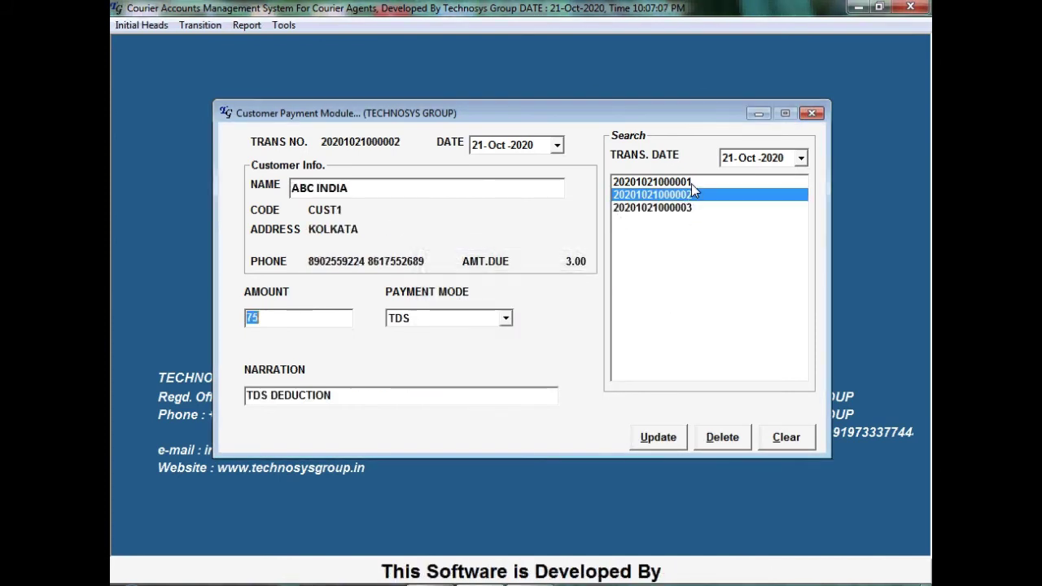
{"action": "left_click", "coordinate": [691, 183]}
{"action": "left_click", "coordinate": [688, 208]}
{"action": "left_click", "coordinate": [690, 194]}
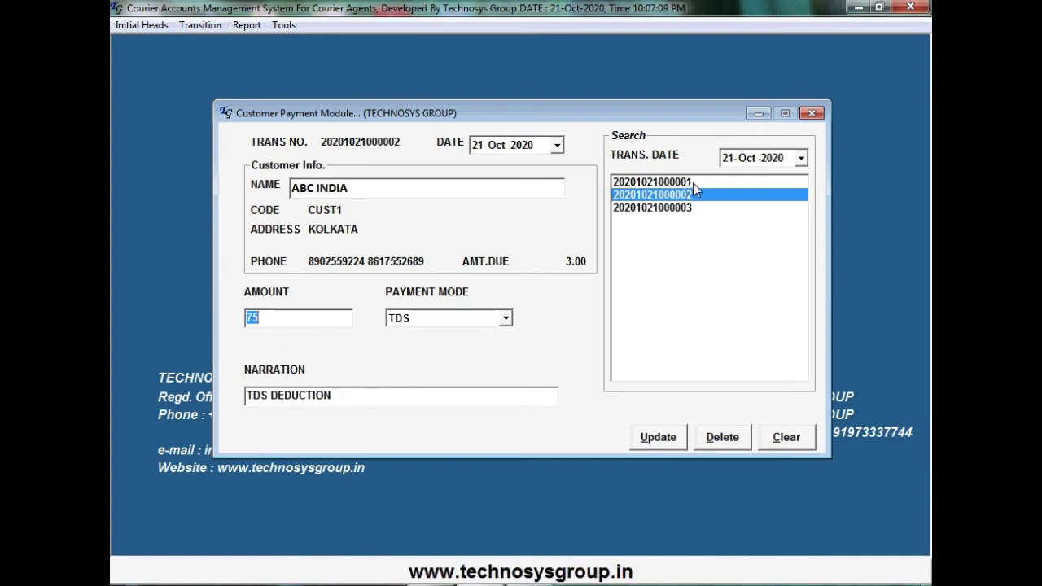
{"action": "left_click", "coordinate": [692, 182]}
{"action": "left_click", "coordinate": [687, 208]}
{"action": "left_click", "coordinate": [811, 113]}
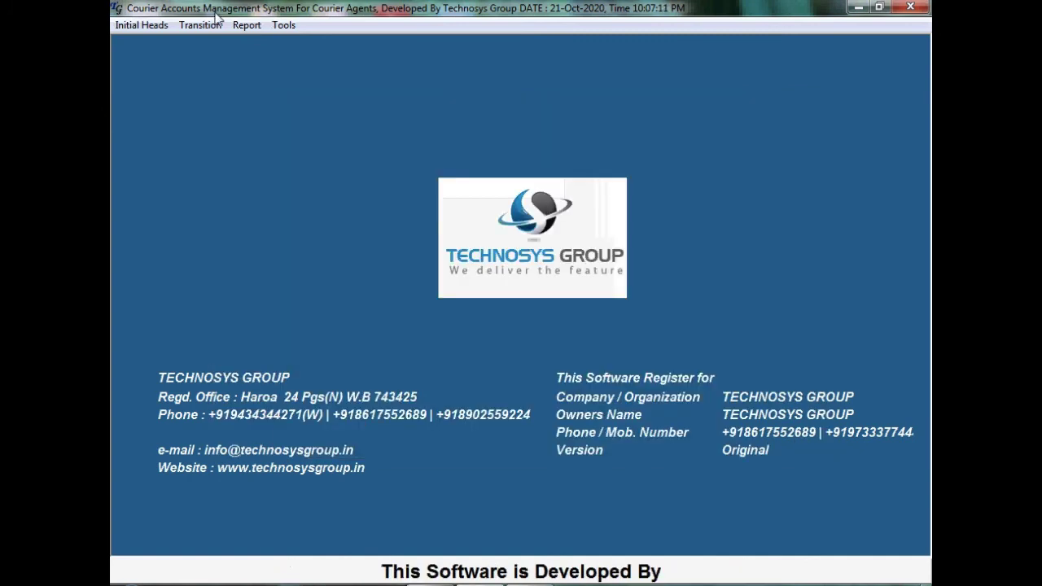
Preview the account of customer CUST2 COMPUGAYAN from 01-Oct-2020, then close the preview
{"action": "left_click", "coordinate": [247, 25]}
{"action": "left_click", "coordinate": [272, 96]}
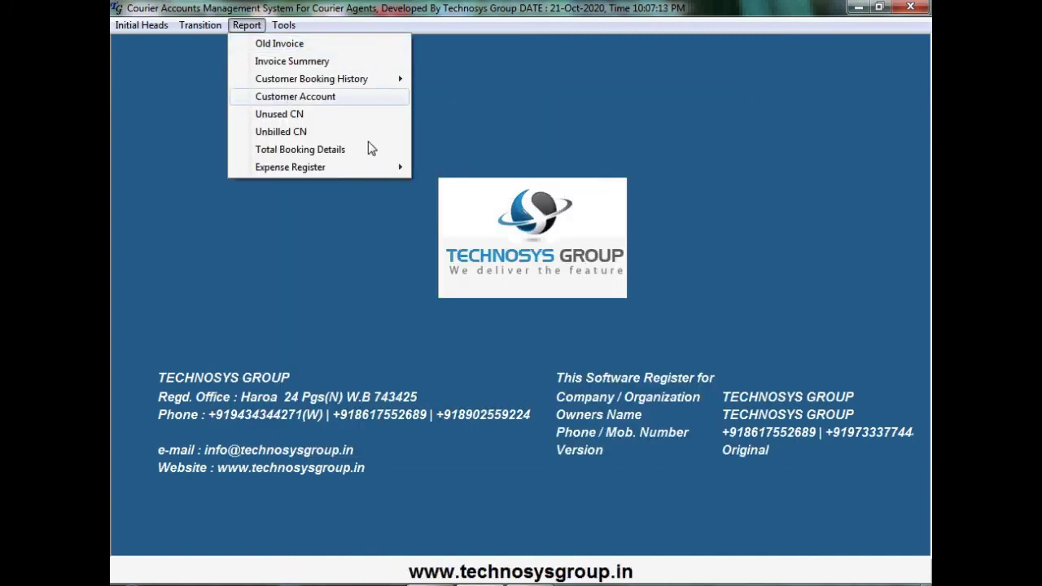
{"action": "type", "text": "C"}
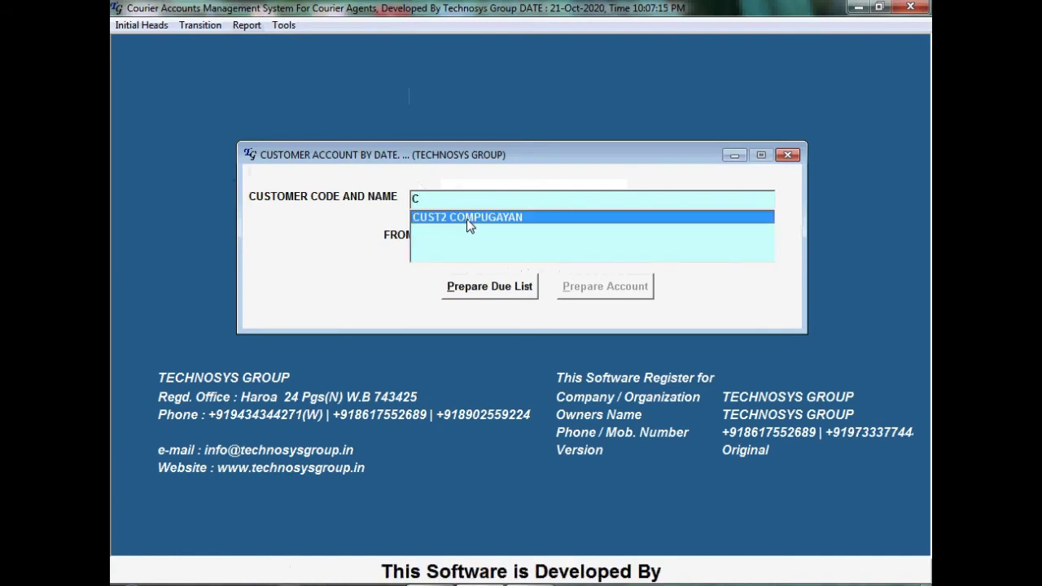
{"action": "left_click", "coordinate": [466, 218]}
{"action": "left_click", "coordinate": [509, 238]}
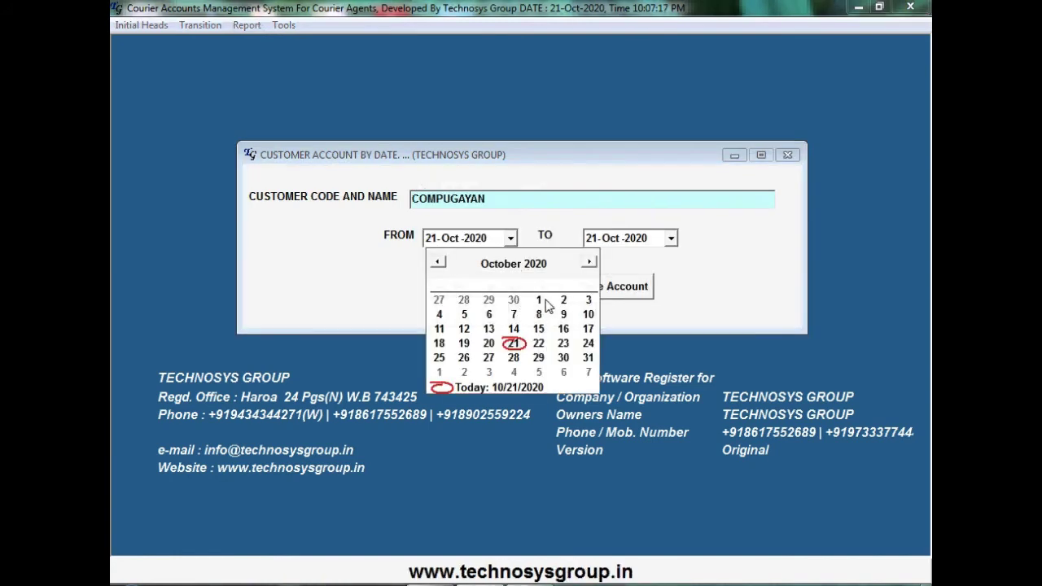
{"action": "left_click", "coordinate": [537, 299]}
{"action": "left_click", "coordinate": [568, 293]}
{"action": "left_click", "coordinate": [610, 294]}
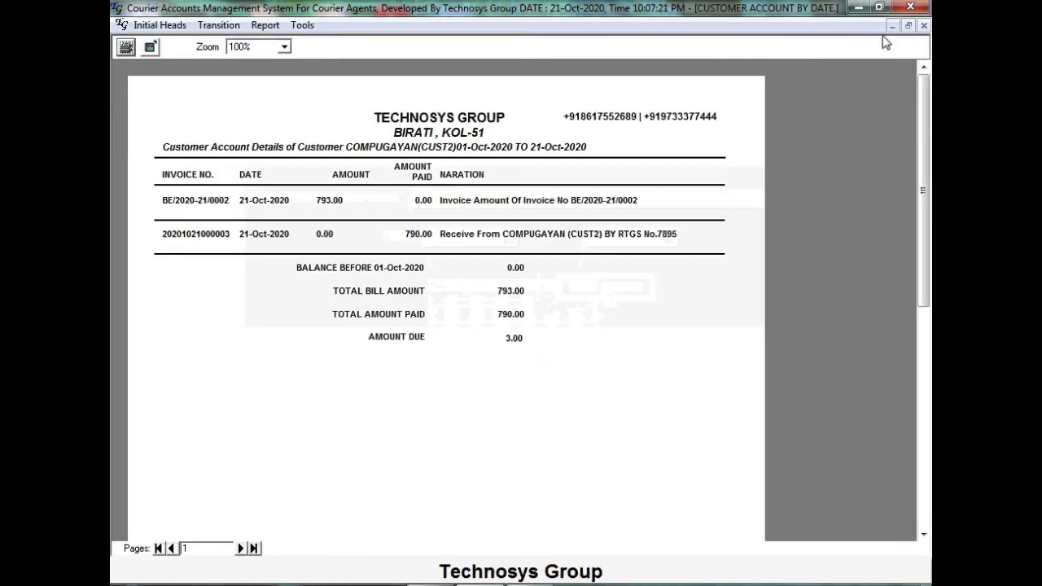
{"action": "left_click", "coordinate": [923, 26]}
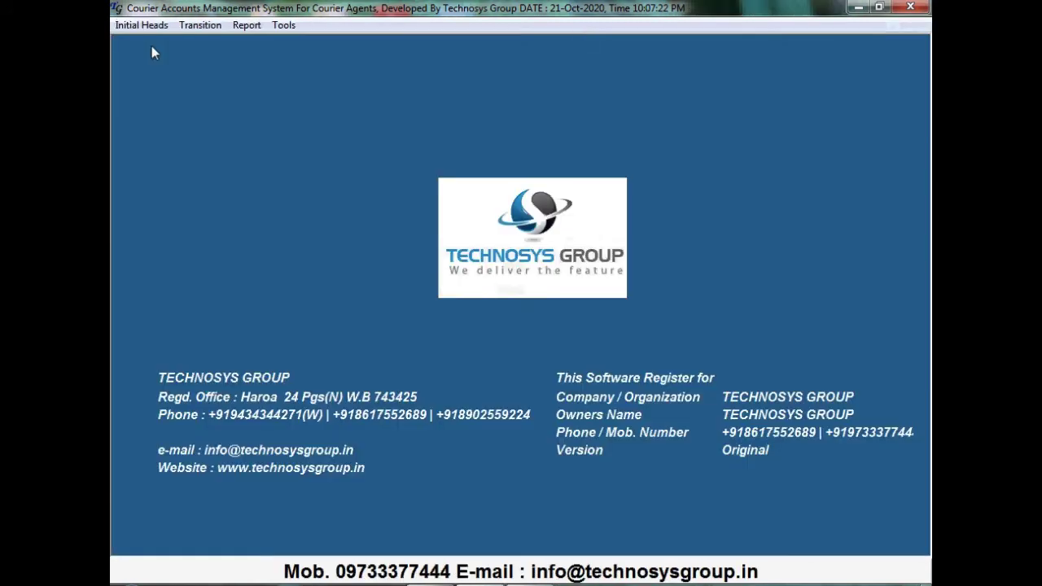
{"action": "left_click", "coordinate": [203, 26]}
{"action": "left_click", "coordinate": [242, 96]}
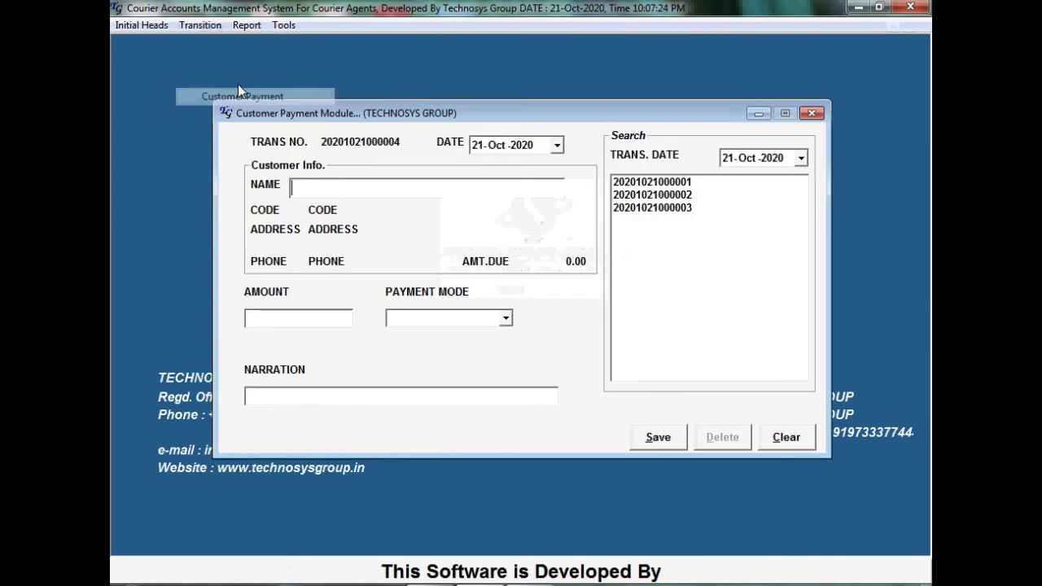
{"action": "left_click", "coordinate": [687, 213]}
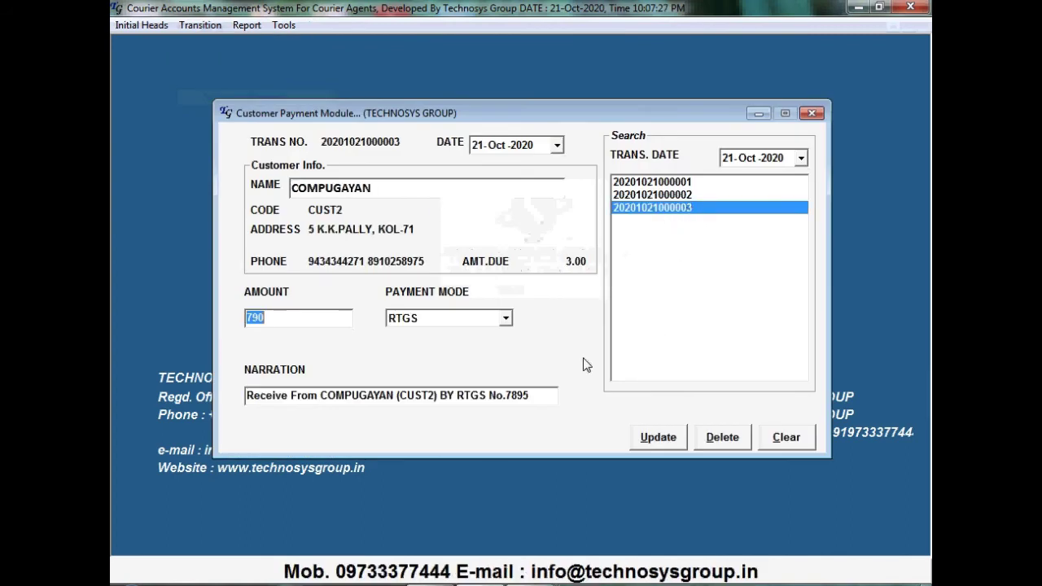
{"action": "left_click", "coordinate": [299, 316]}
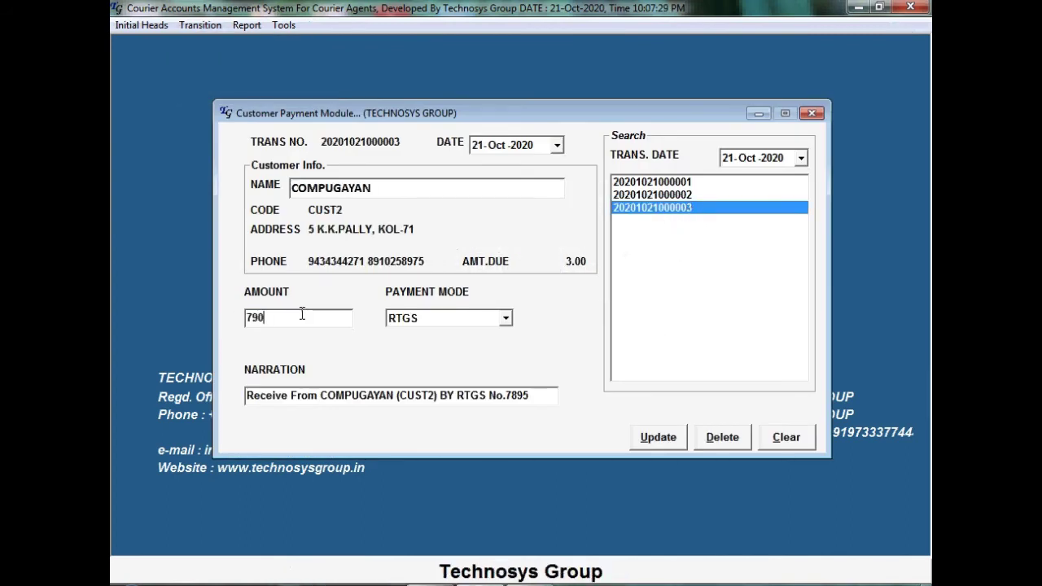
{"action": "left_click_drag", "start_coordinate": [301, 313], "coordinate": [208, 309]}
{"action": "type", "text": "7"}
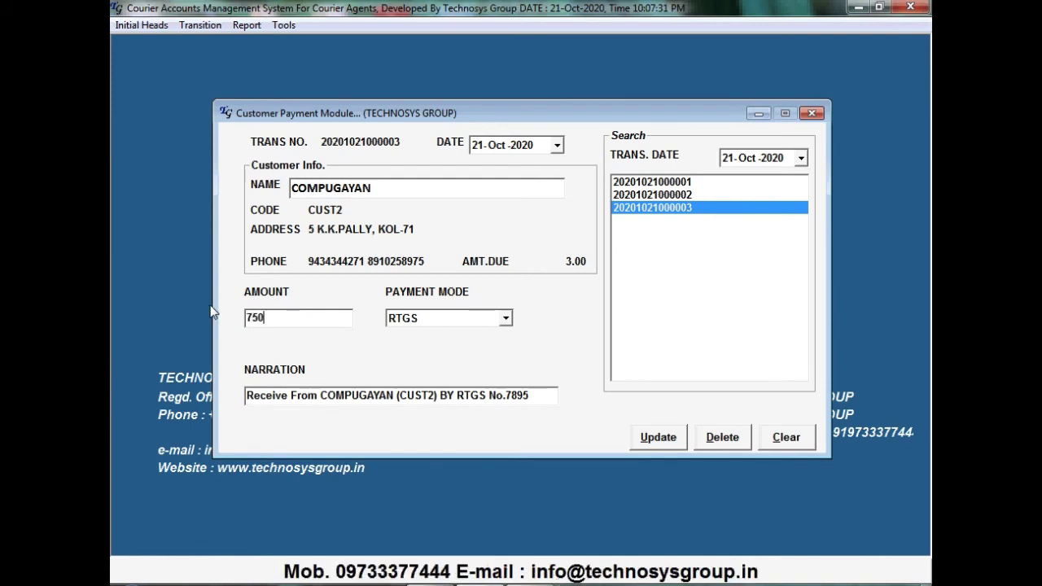
{"action": "key", "text": "Tab"}
{"action": "left_click", "coordinate": [646, 438]}
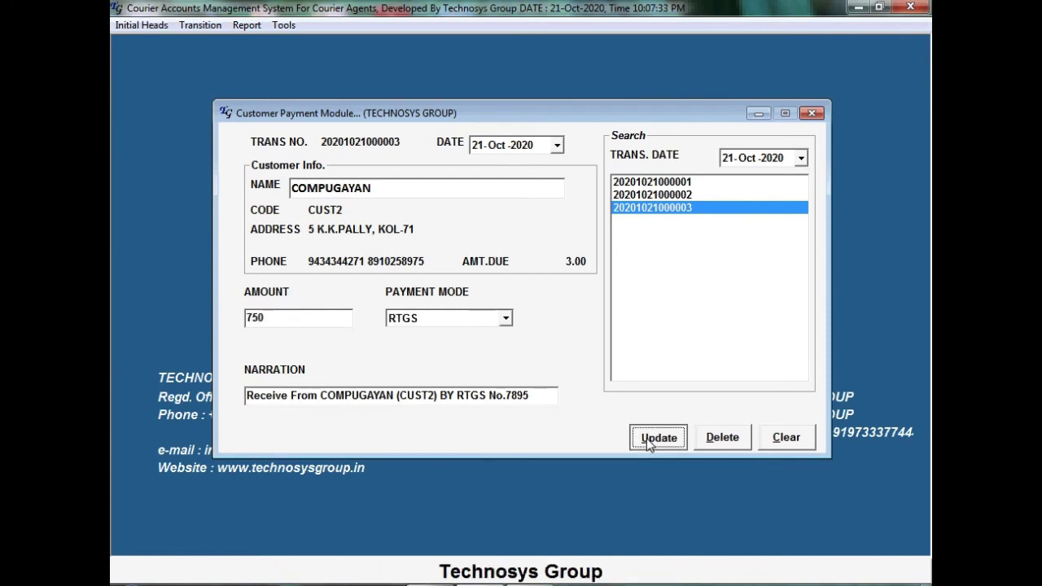
{"action": "left_click", "coordinate": [586, 355]}
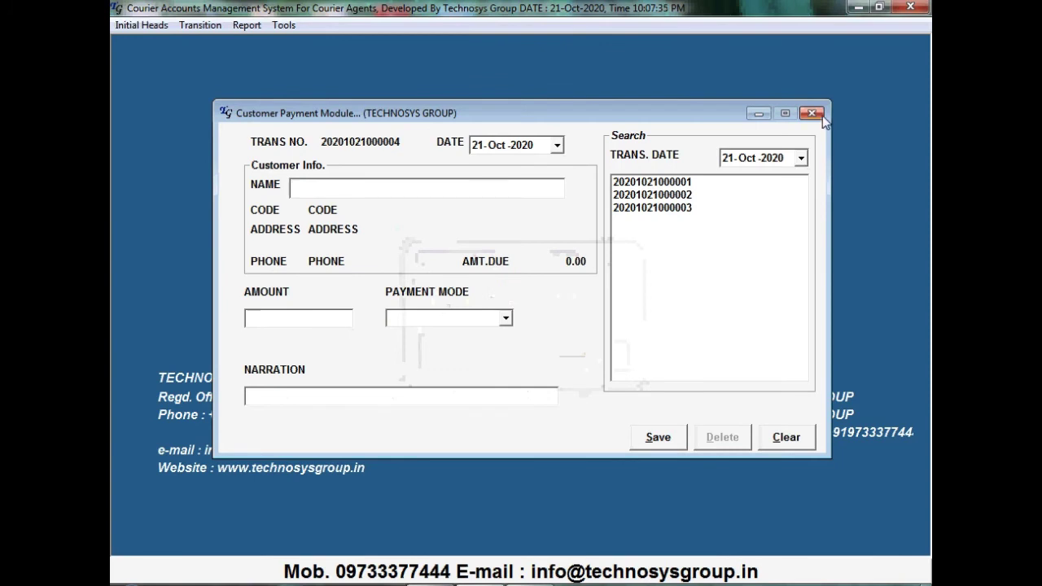
{"action": "left_click", "coordinate": [812, 113]}
Preview CUST2 COMPUGAYAN's account from 01-Oct-2020, showing 793.00 billed, 750.00 paid and 43.00 due
{"action": "left_click", "coordinate": [247, 25]}
{"action": "left_click", "coordinate": [277, 96]}
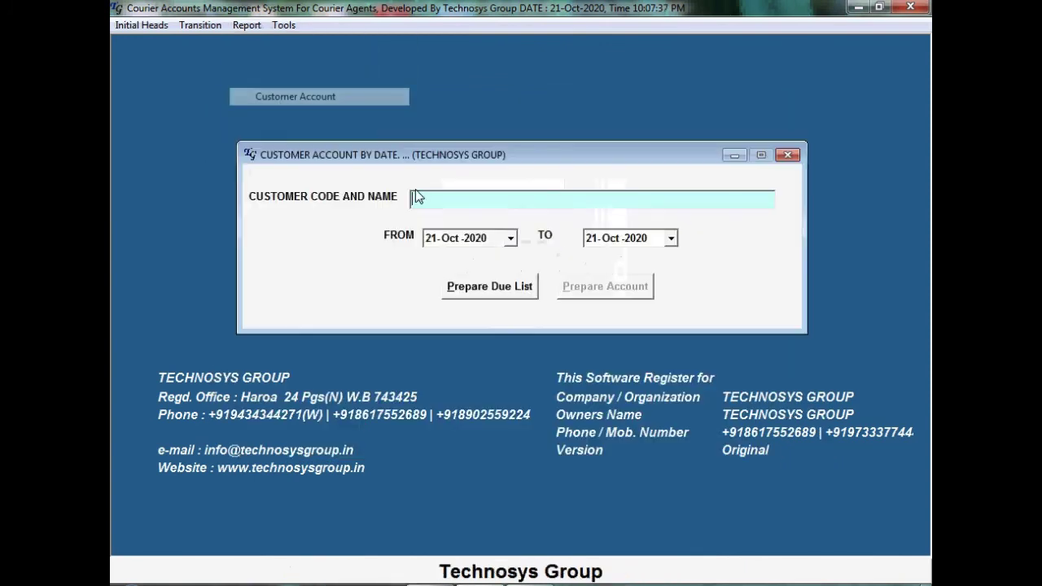
{"action": "type", "text": "C"}
{"action": "left_click", "coordinate": [496, 218]}
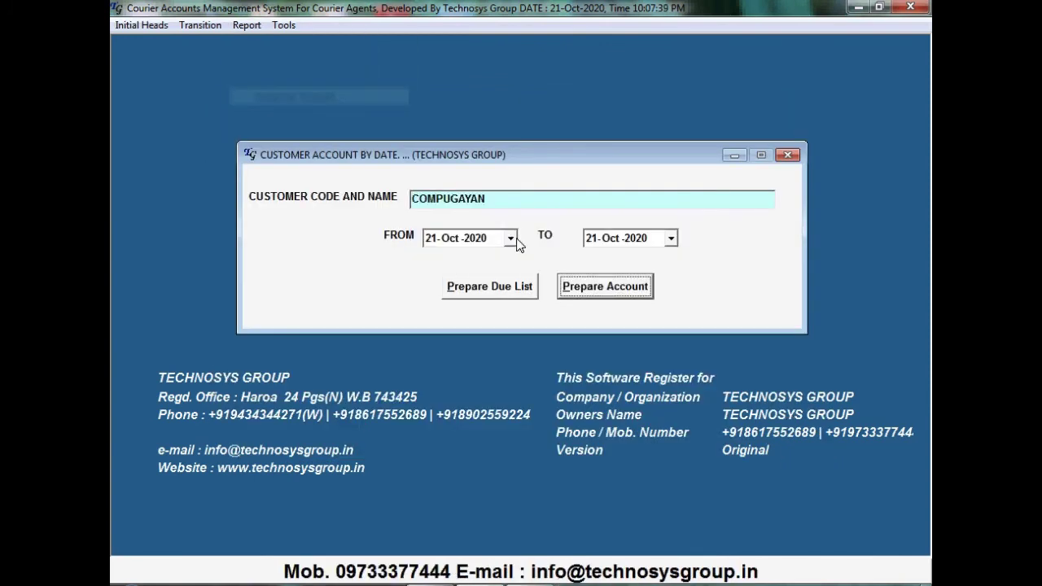
{"action": "left_click", "coordinate": [510, 237]}
{"action": "left_click", "coordinate": [538, 300]}
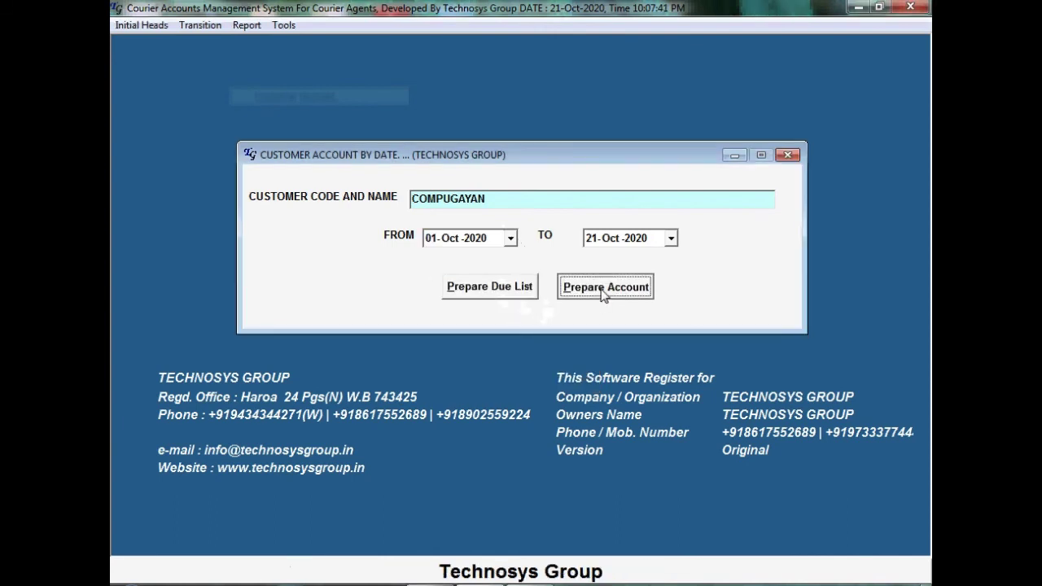
{"action": "left_click", "coordinate": [607, 293]}
{"action": "left_click", "coordinate": [612, 293]}
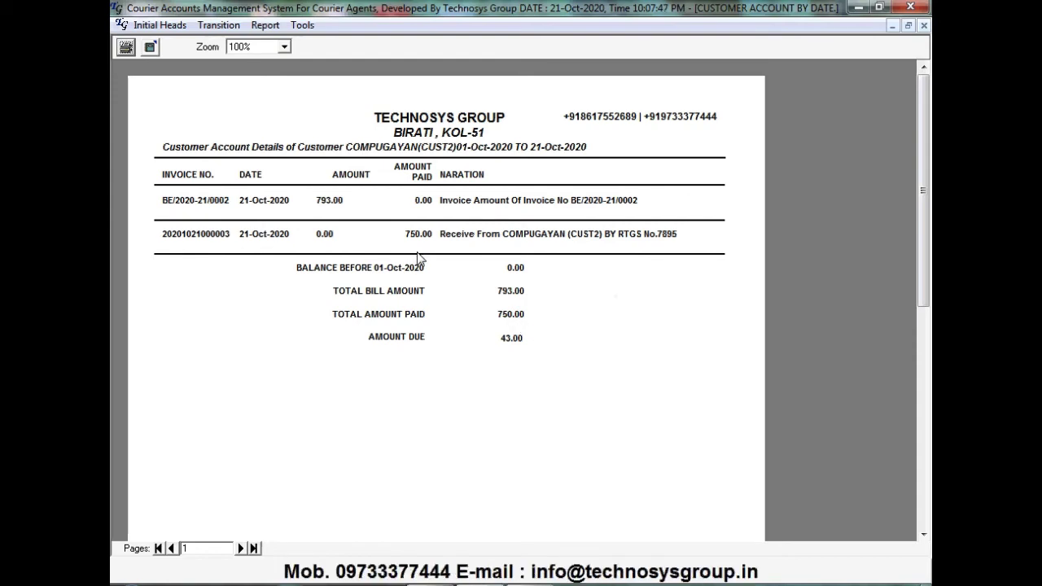
{"action": "left_click", "coordinate": [924, 25]}
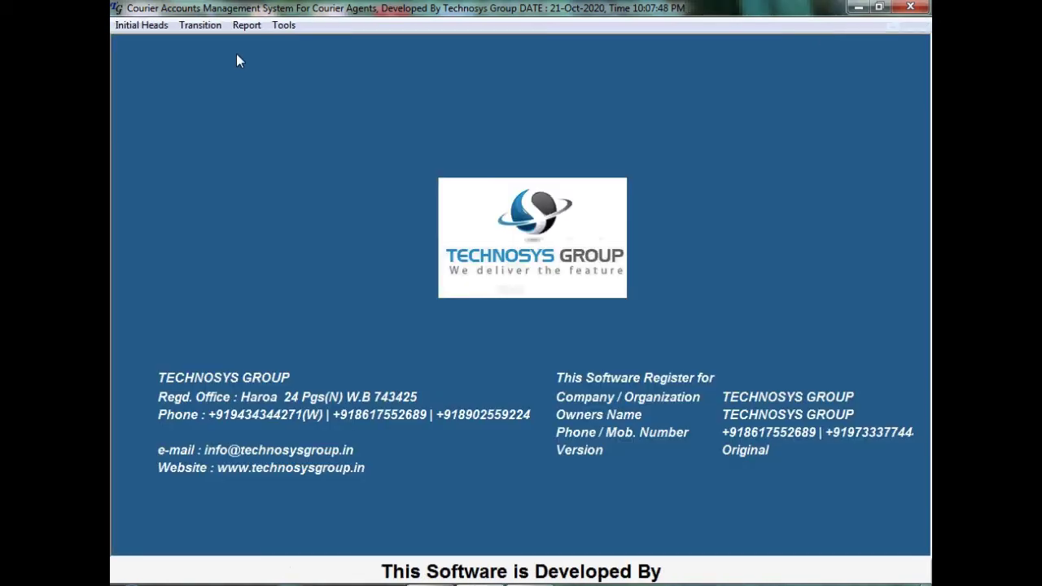
{"action": "left_click", "coordinate": [199, 24]}
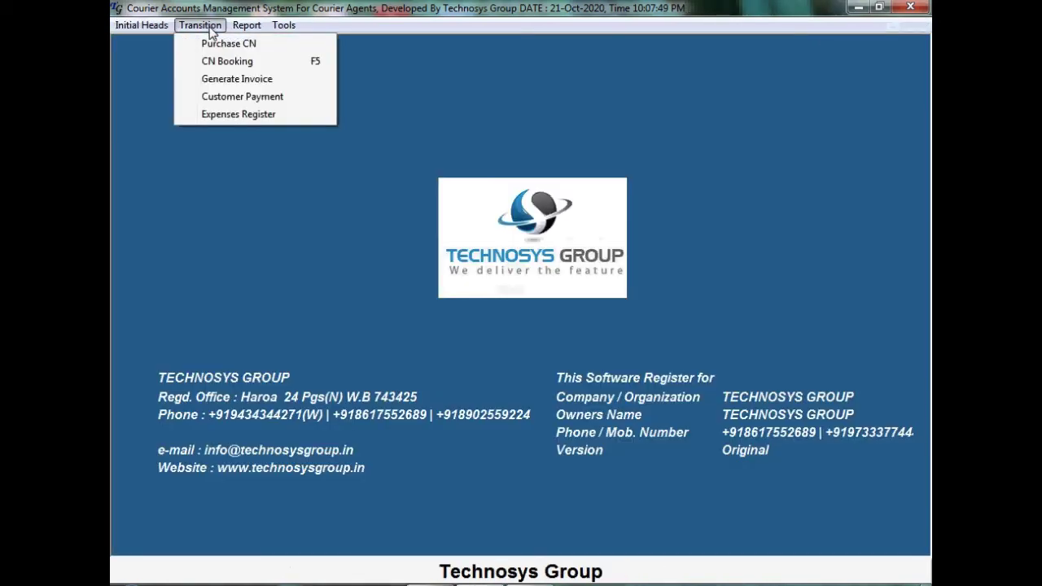
{"action": "left_click", "coordinate": [241, 115]}
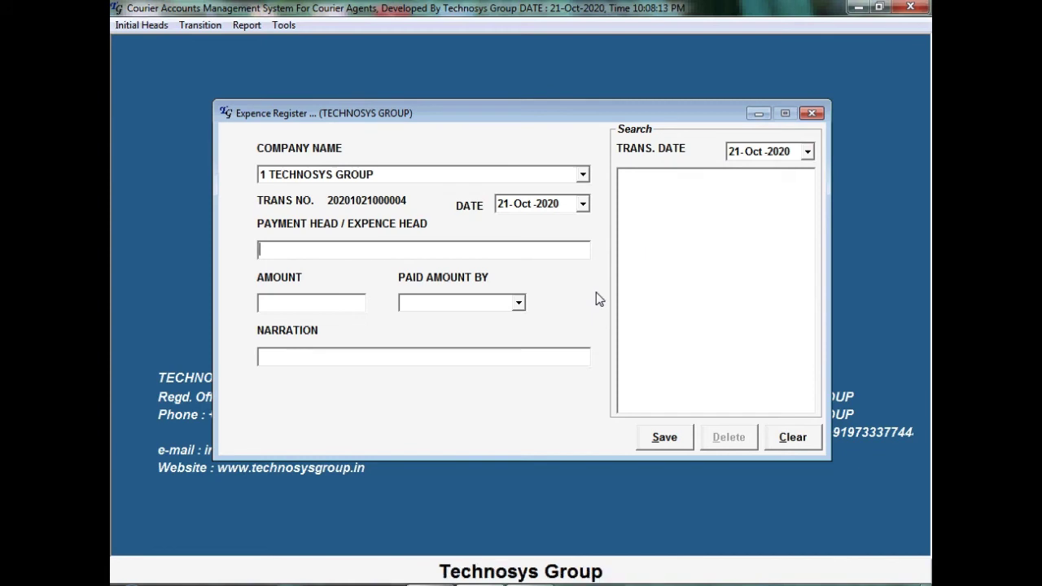
{"action": "type", "text": "E BI"}
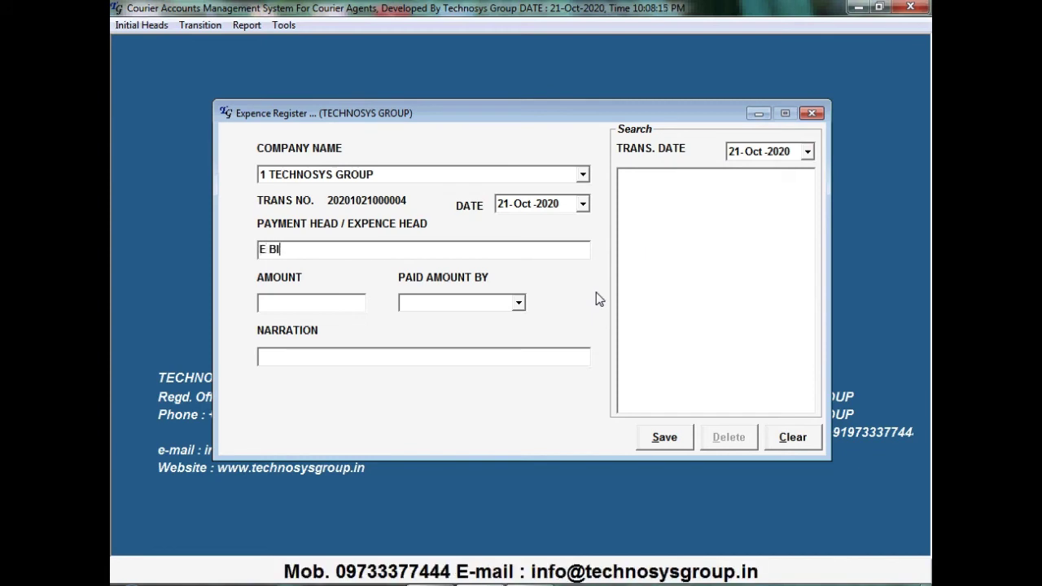
{"action": "type", "text": "LL"}
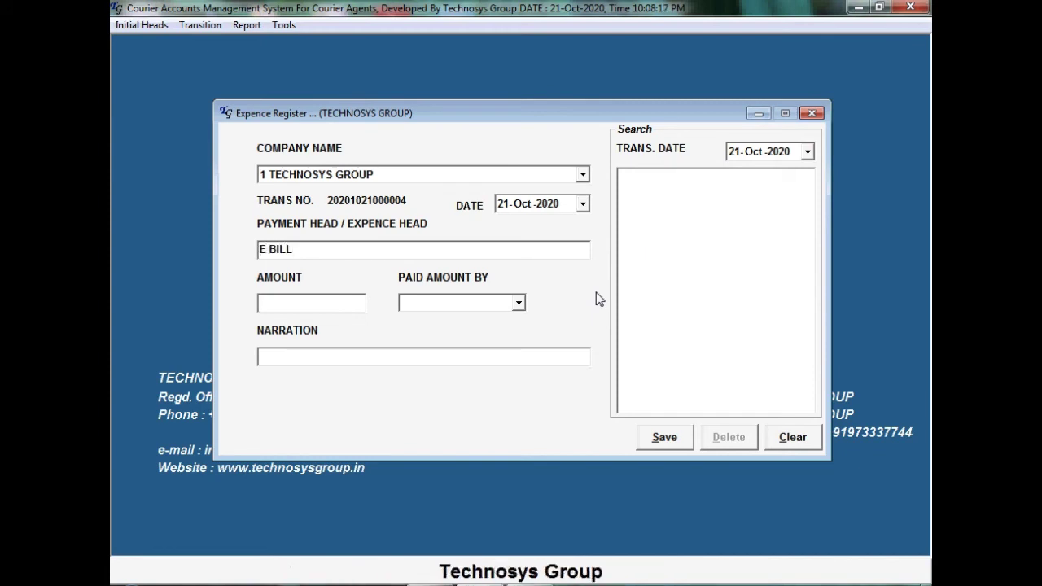
{"action": "type", "text": "2000"}
{"action": "key", "text": "Tab"}
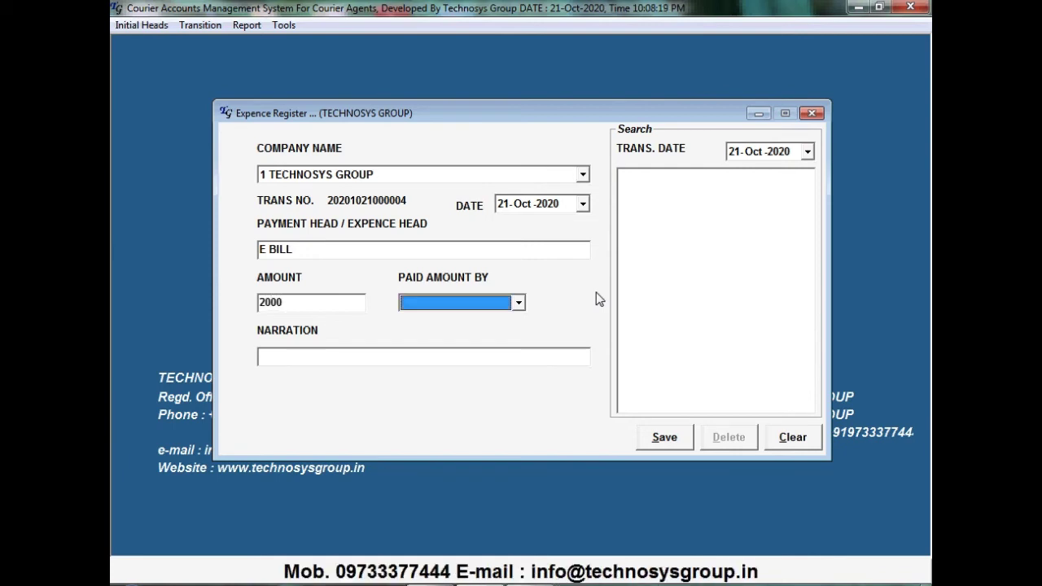
{"action": "key", "text": "Down"}
{"action": "key", "text": "Tab"}
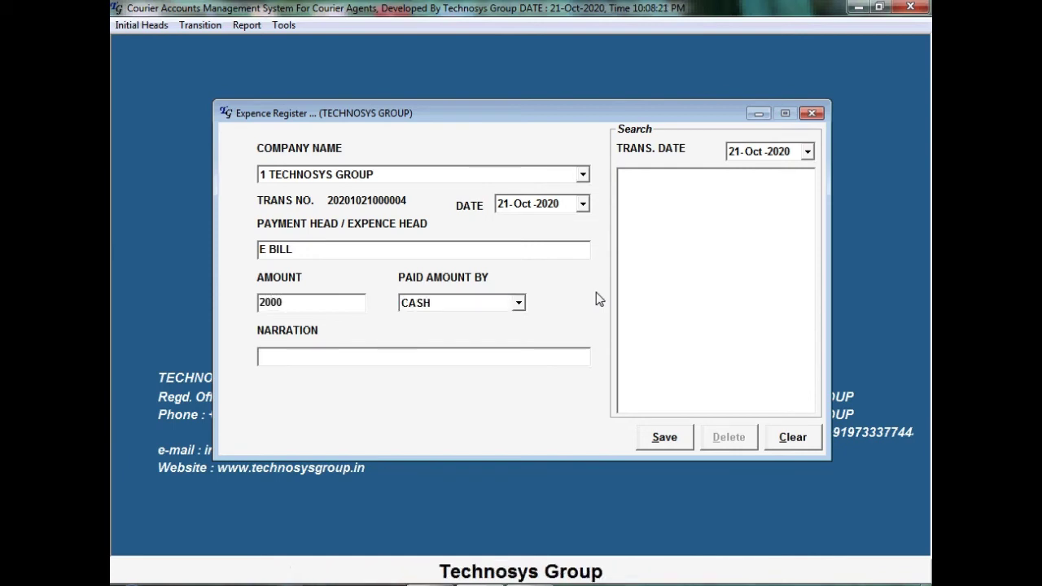
{"action": "type", "text": "E BI"}
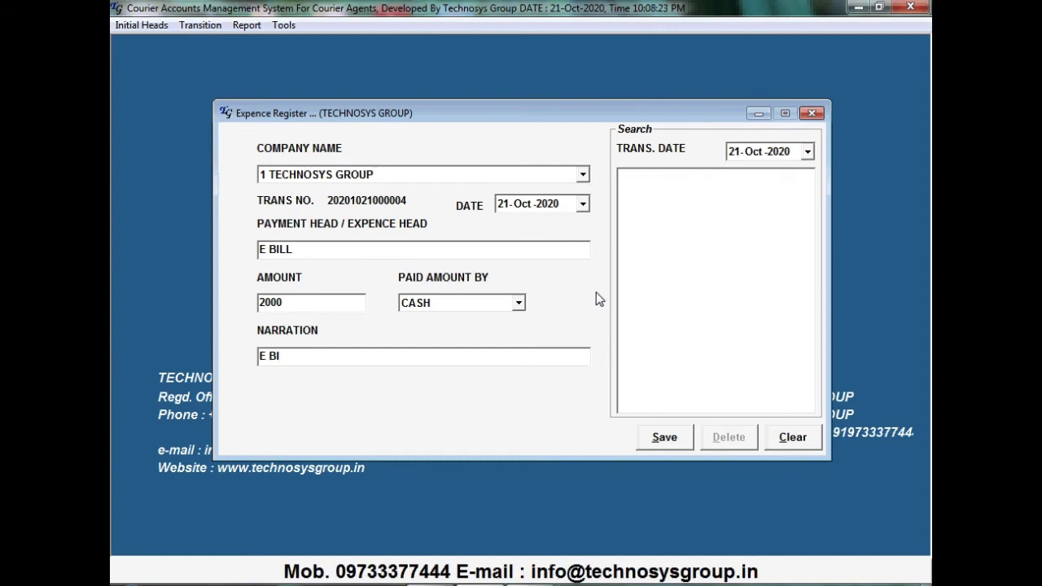
{"action": "type", "text": "LL"}
{"action": "key", "text": "Tab"}
{"action": "key", "text": "Return"}
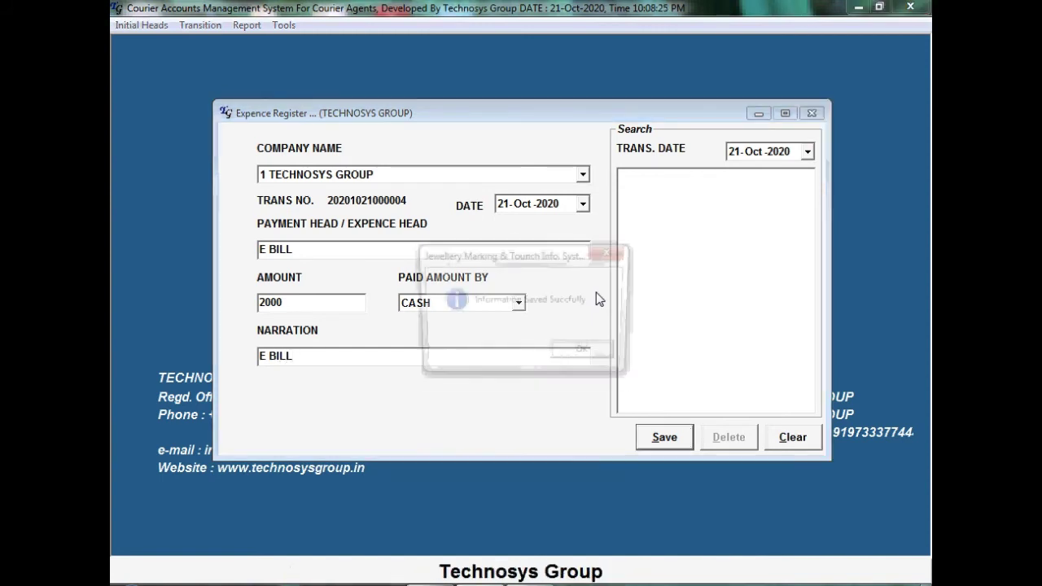
{"action": "key", "text": "Return"}
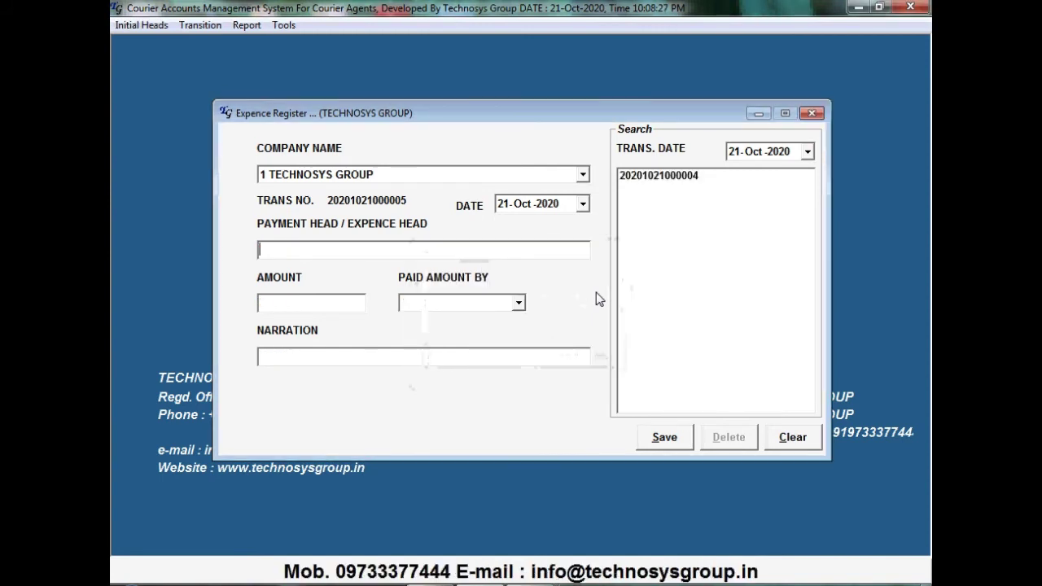
For THE BENGAL EXPRESS COURIER, enter expense head STATINARY with amount 500
{"action": "left_click", "coordinate": [586, 174]}
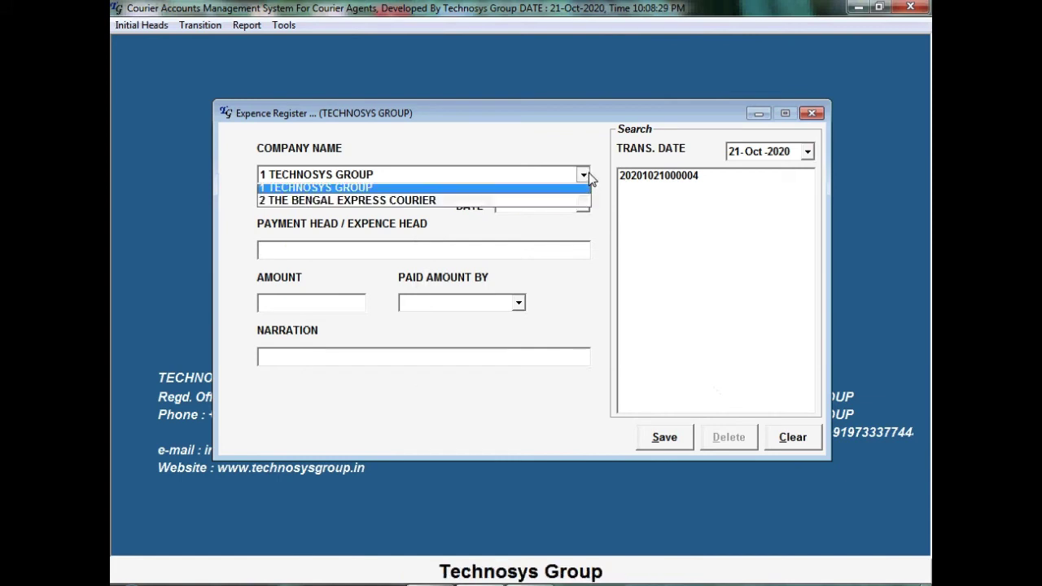
{"action": "left_click", "coordinate": [512, 191]}
{"action": "left_click", "coordinate": [514, 178]}
{"action": "left_click", "coordinate": [498, 204]}
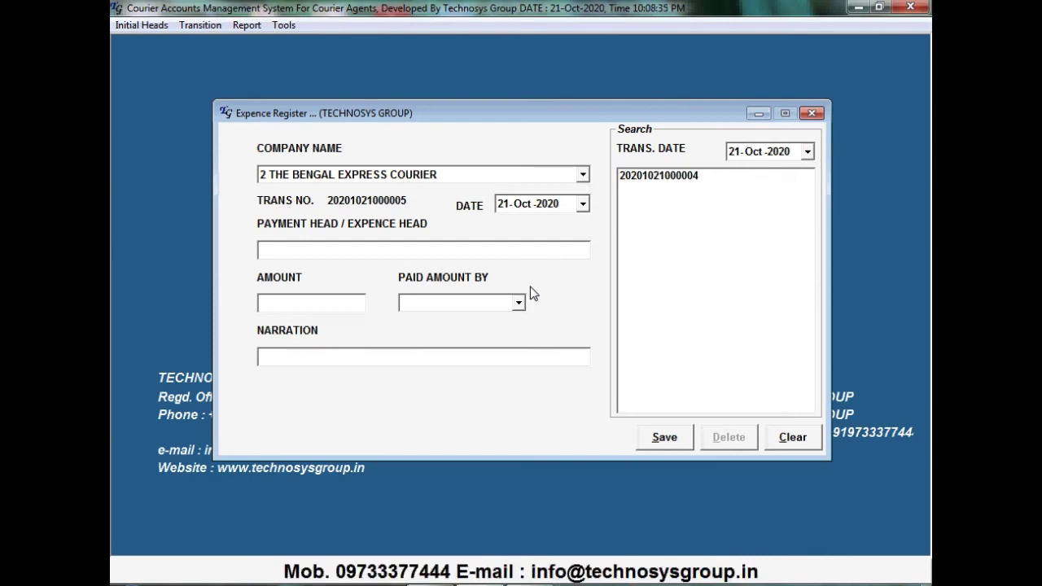
{"action": "type", "text": "ST"}
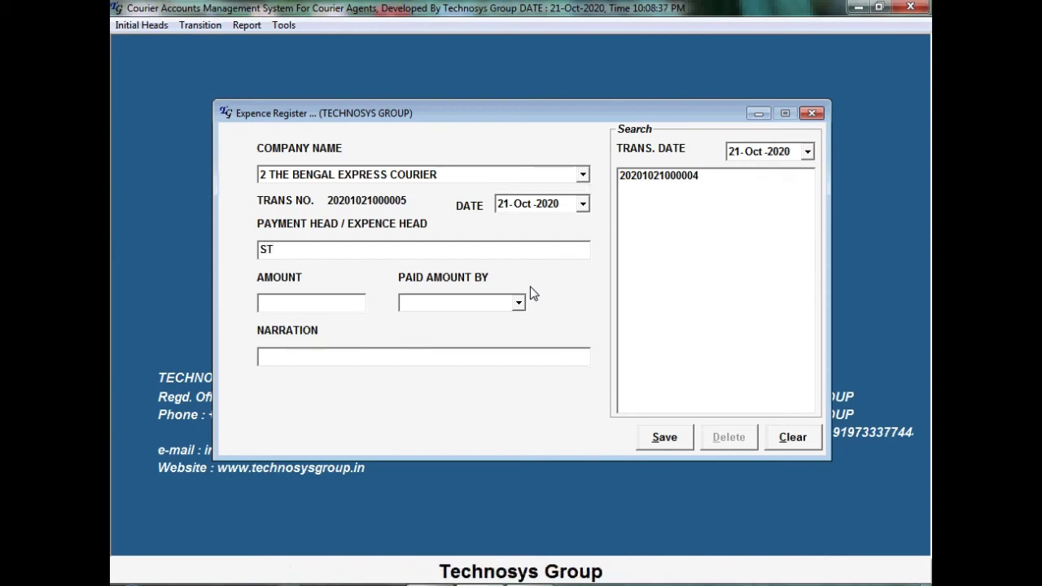
{"action": "type", "text": "ATIN"}
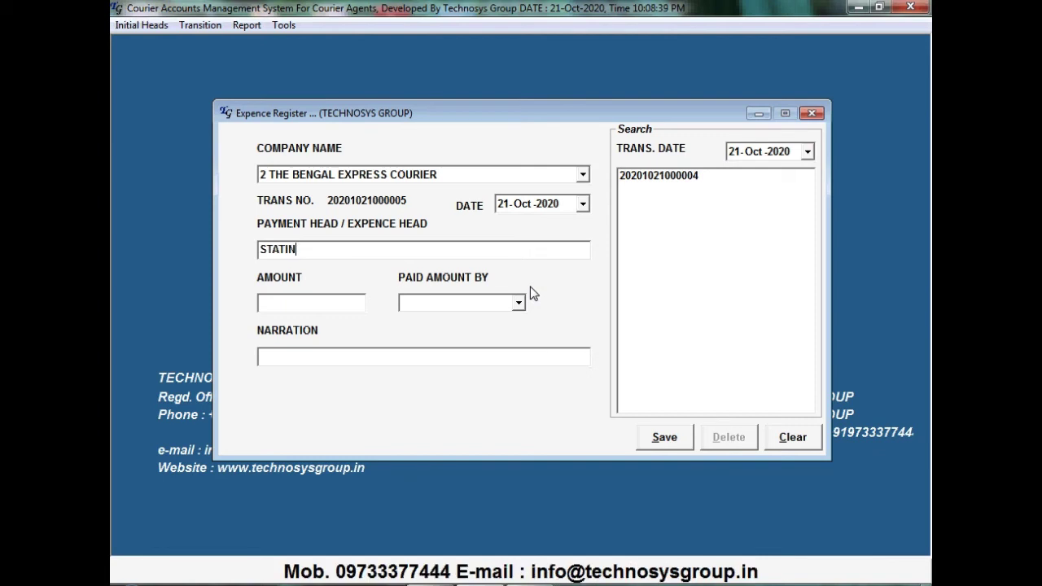
{"action": "type", "text": "ARY"}
{"action": "key", "text": "Tab"}
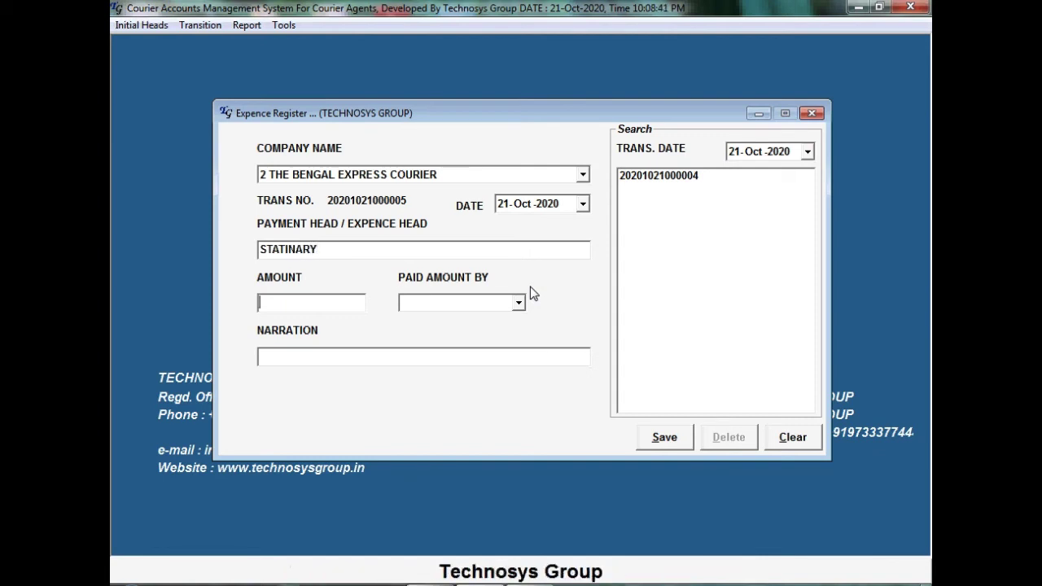
{"action": "type", "text": "500"}
{"action": "key", "text": "Tab"}
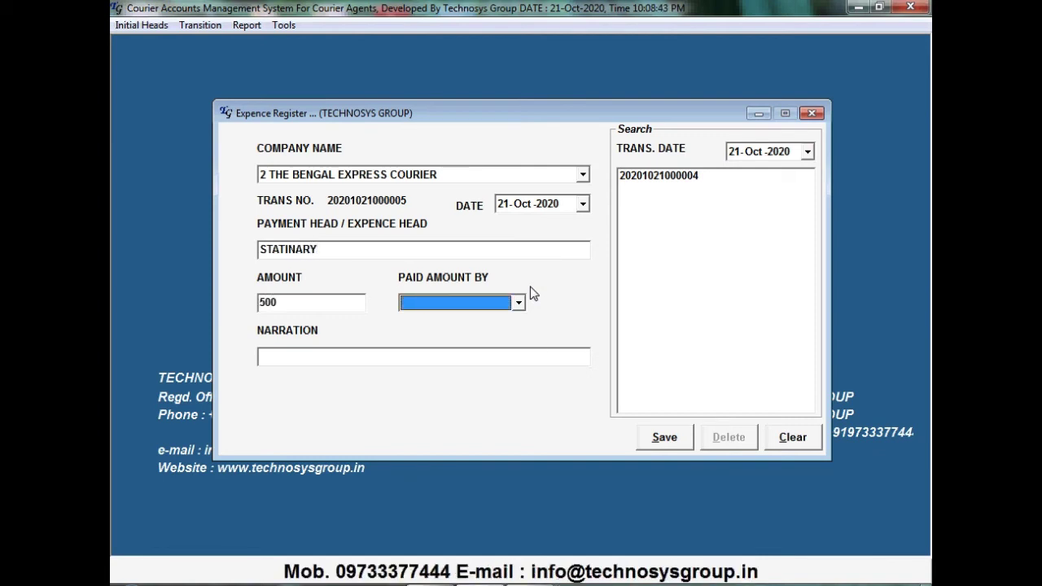
{"action": "key", "text": "Down"}
{"action": "key", "text": "Tab"}
{"action": "type", "text": "ST"}
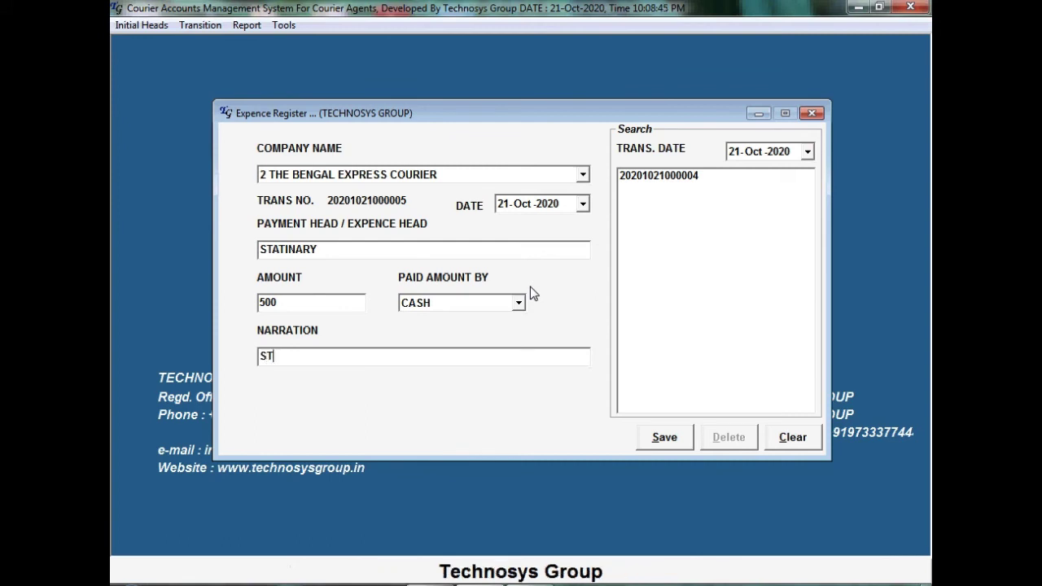
{"action": "type", "text": "ATIONA"}
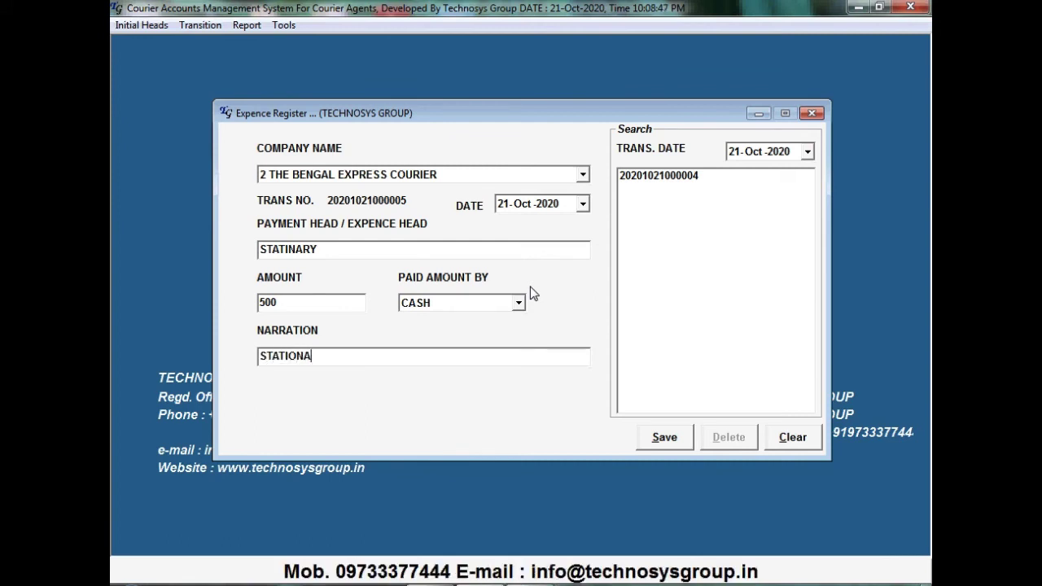
{"action": "type", "text": "RY"}
{"action": "key", "text": "alt+s"}
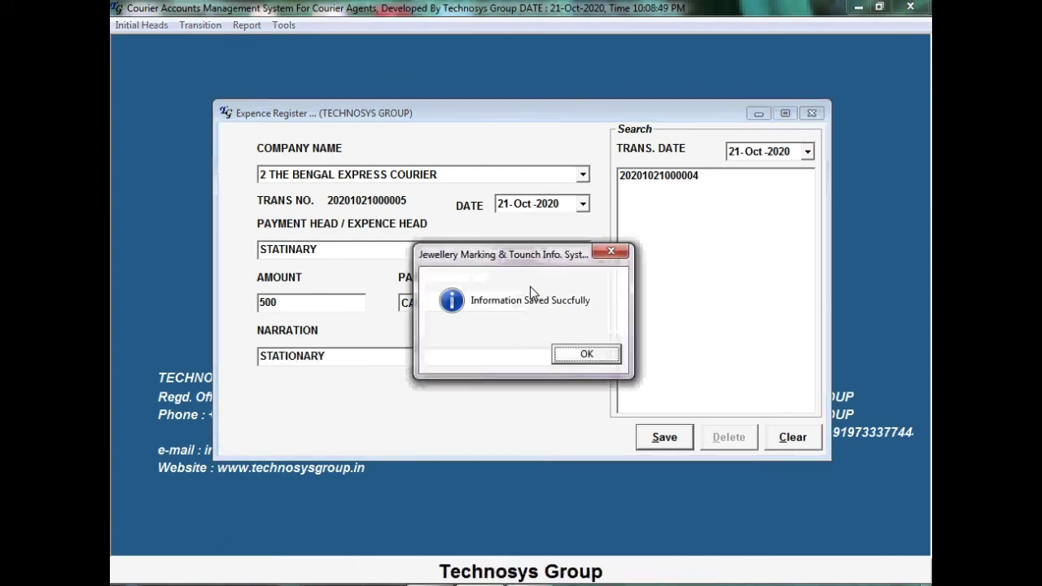
{"action": "key", "text": "Return"}
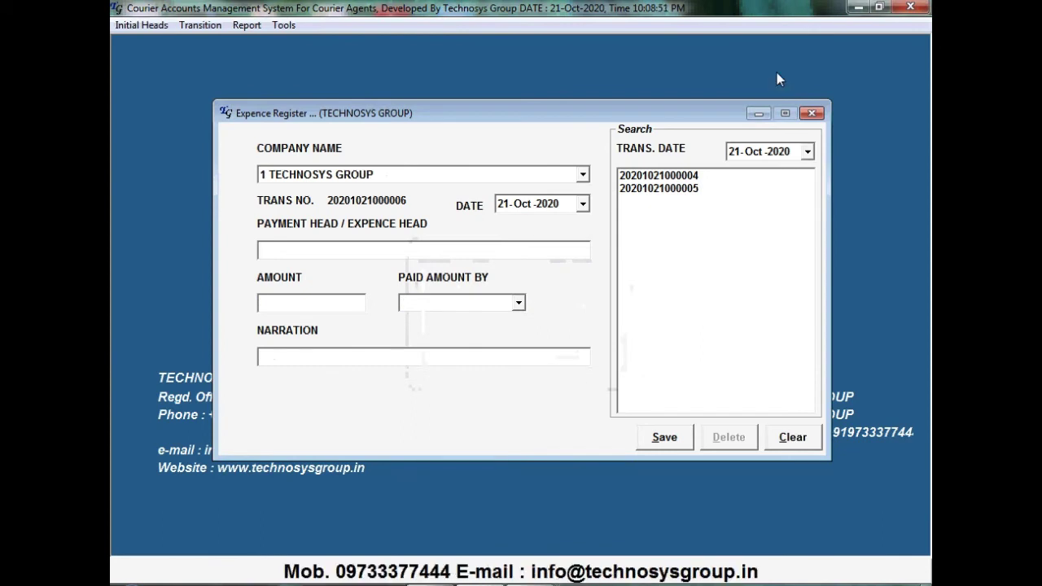
{"action": "left_click", "coordinate": [812, 114]}
Show the head-wise expense report for TECHNOSYS GROUP, head E BILL, from 01-Oct-2020
{"action": "left_click", "coordinate": [246, 25]}
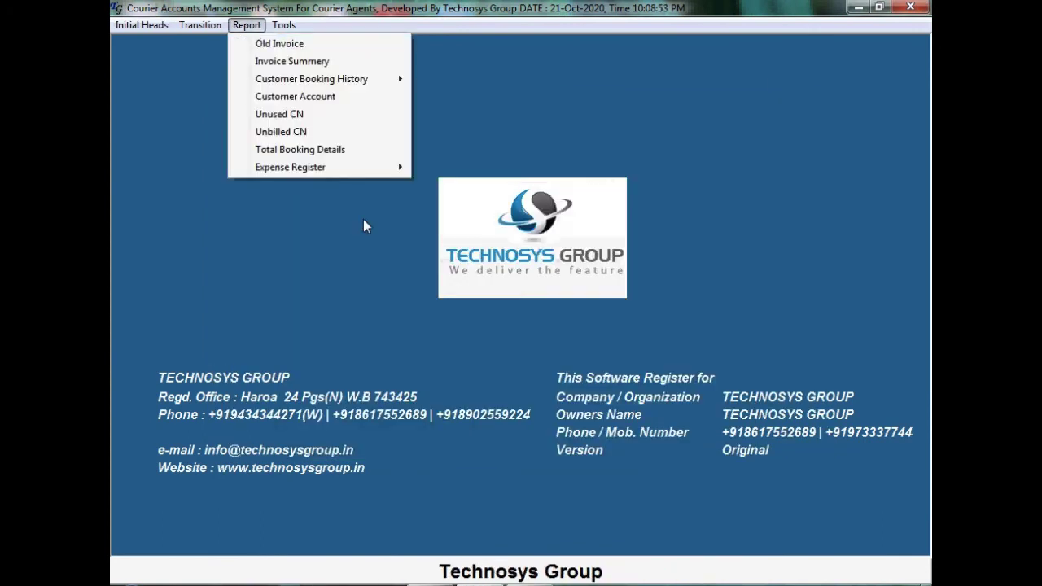
{"action": "mouse_move", "coordinate": [362, 167]}
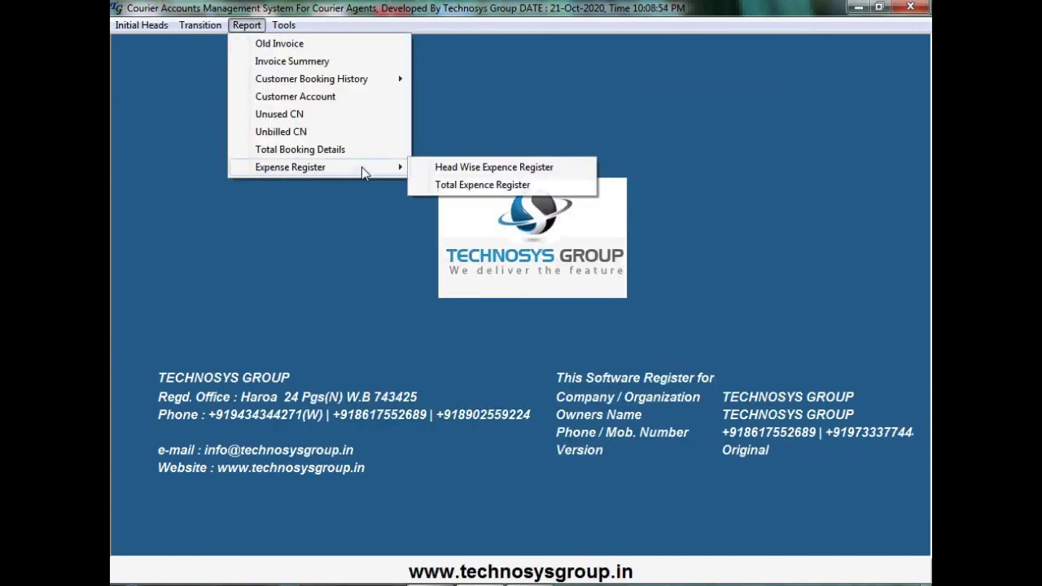
{"action": "left_click", "coordinate": [472, 169]}
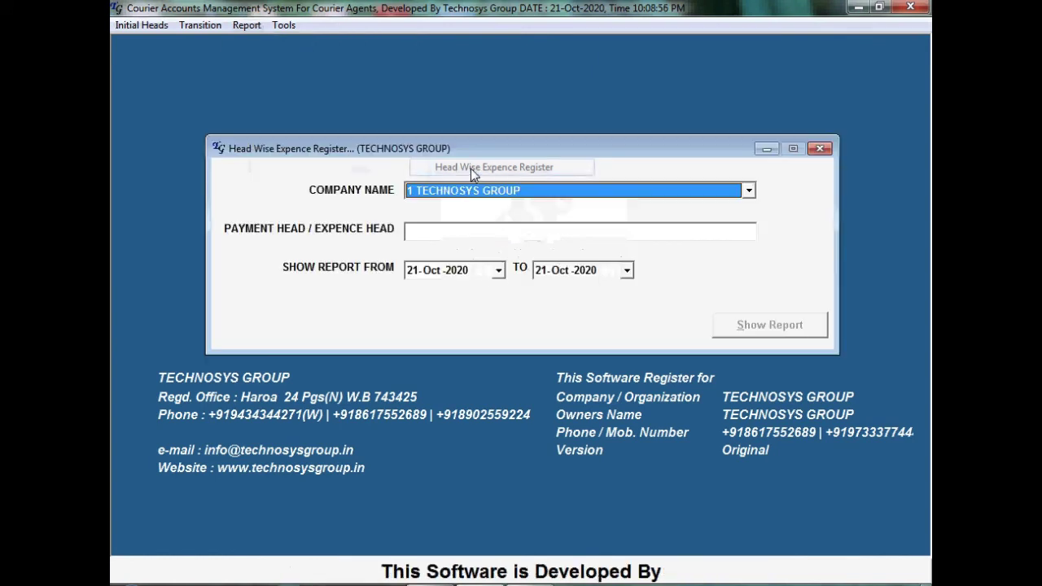
{"action": "left_click", "coordinate": [575, 195]}
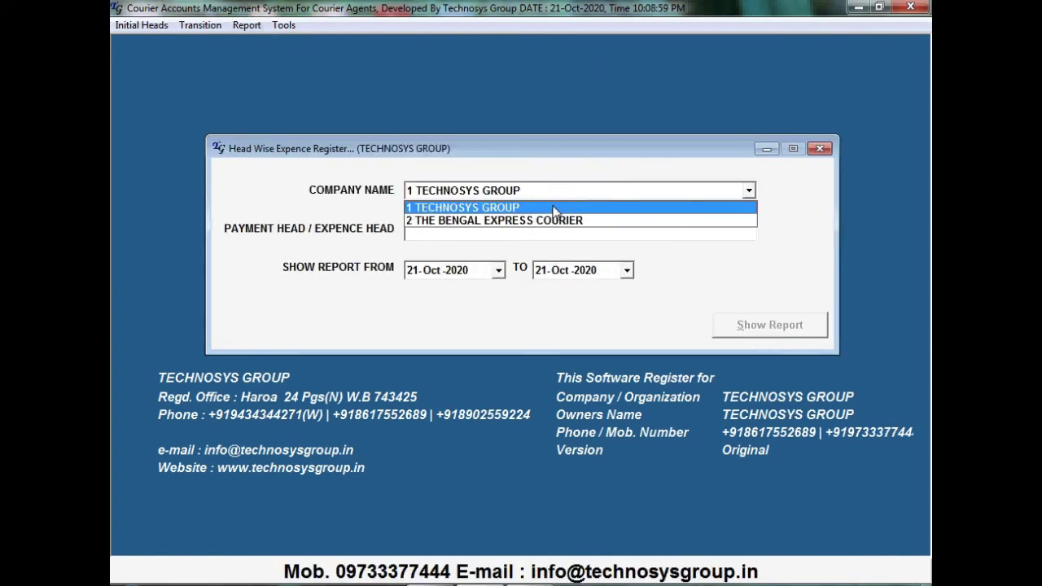
{"action": "left_click", "coordinate": [475, 234]}
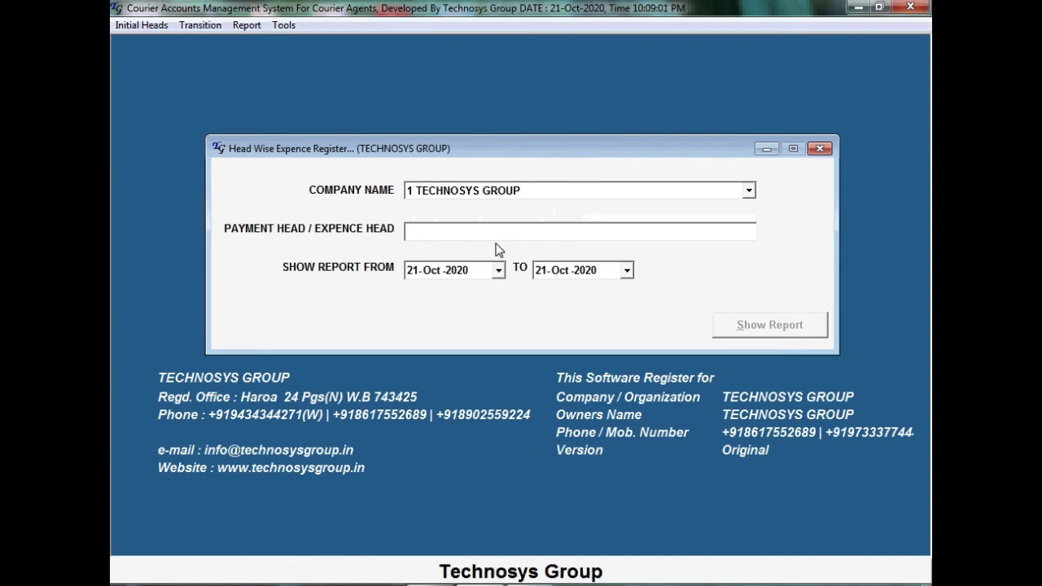
{"action": "type", "text": "E"}
{"action": "left_click", "coordinate": [475, 249]}
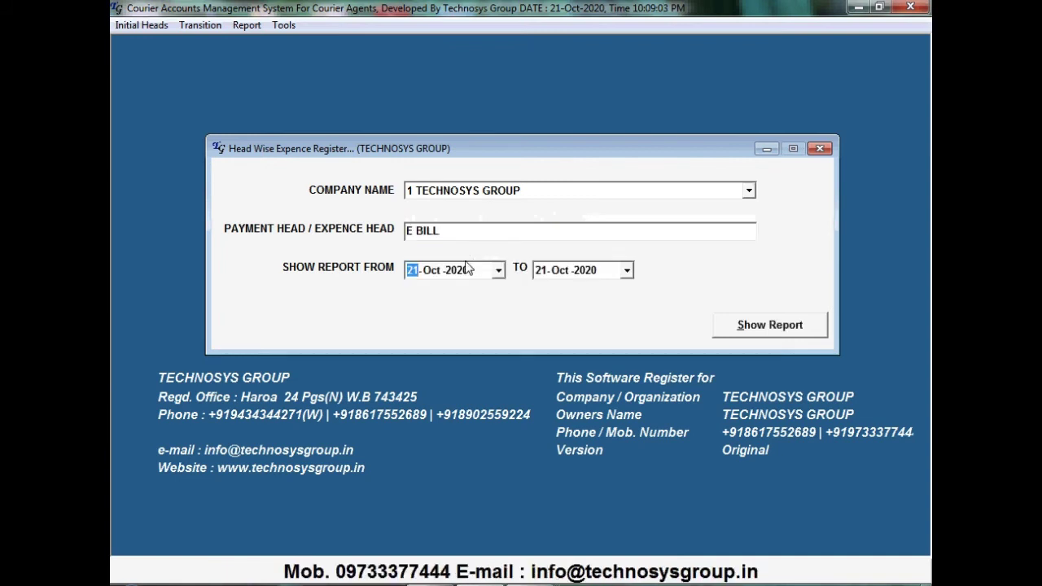
{"action": "left_click", "coordinate": [498, 270]}
{"action": "left_click", "coordinate": [522, 333]}
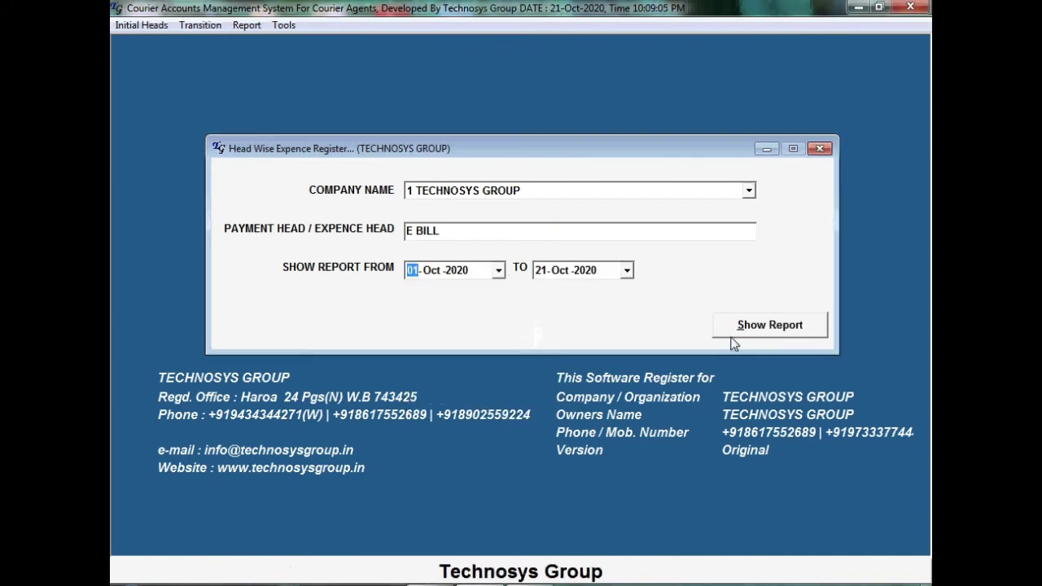
{"action": "left_click", "coordinate": [741, 337]}
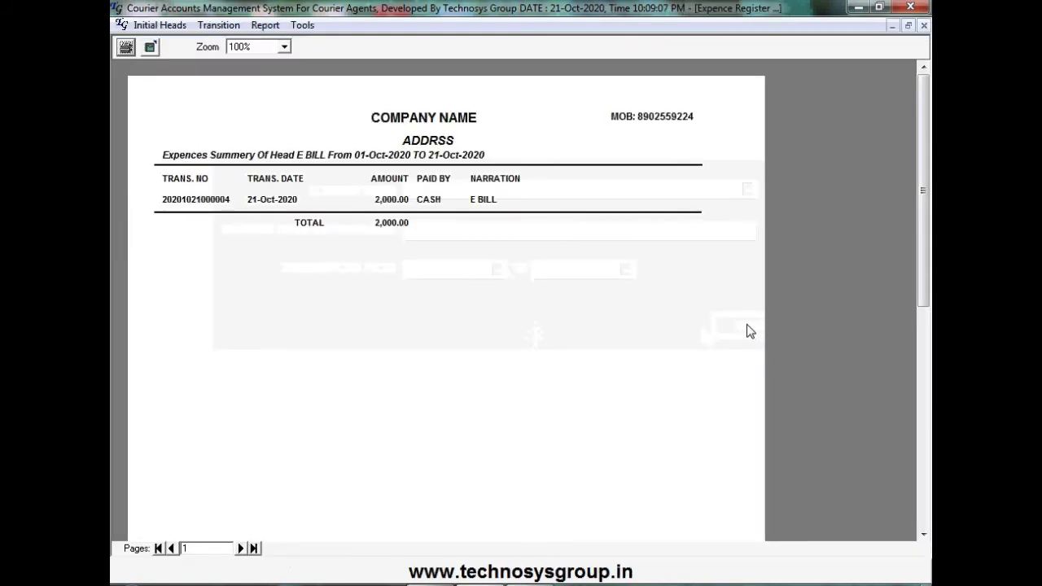
{"action": "left_click", "coordinate": [923, 26]}
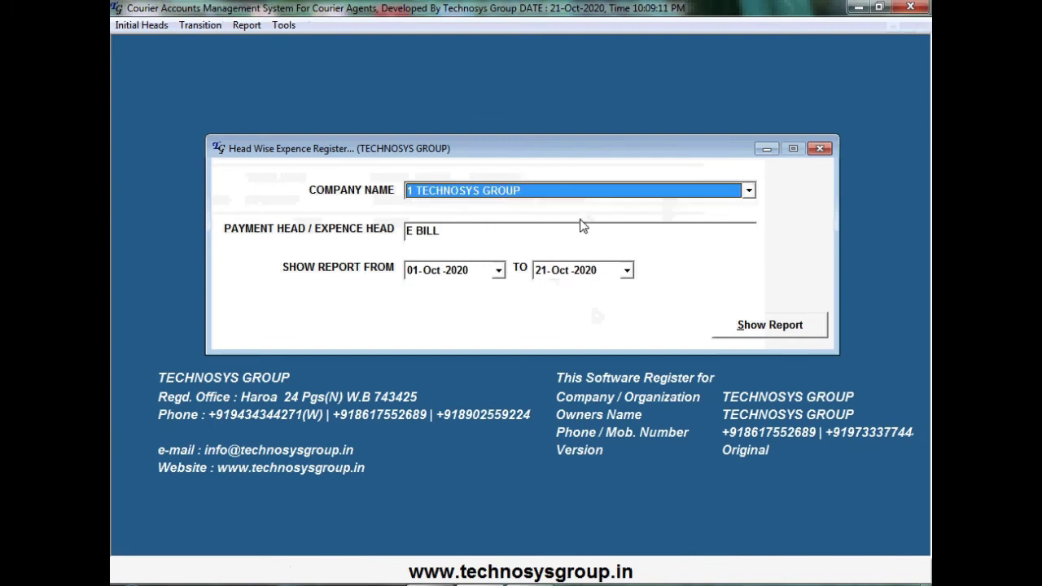
Regenerate the report for THE BENGAL EXPRESS COURIER, which comes up empty
{"action": "left_click", "coordinate": [551, 196]}
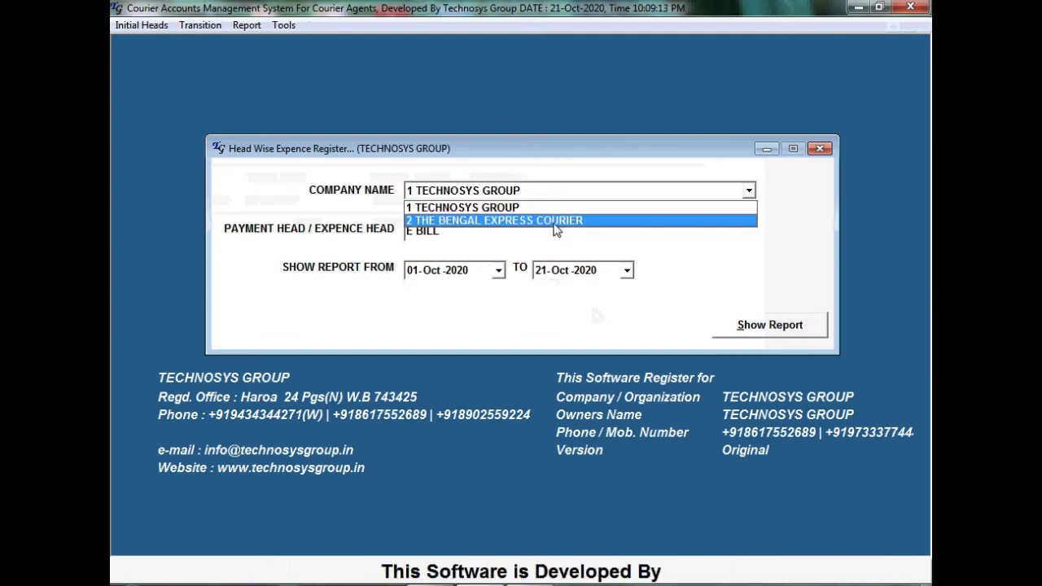
{"action": "left_click", "coordinate": [553, 221]}
{"action": "left_click", "coordinate": [762, 327]}
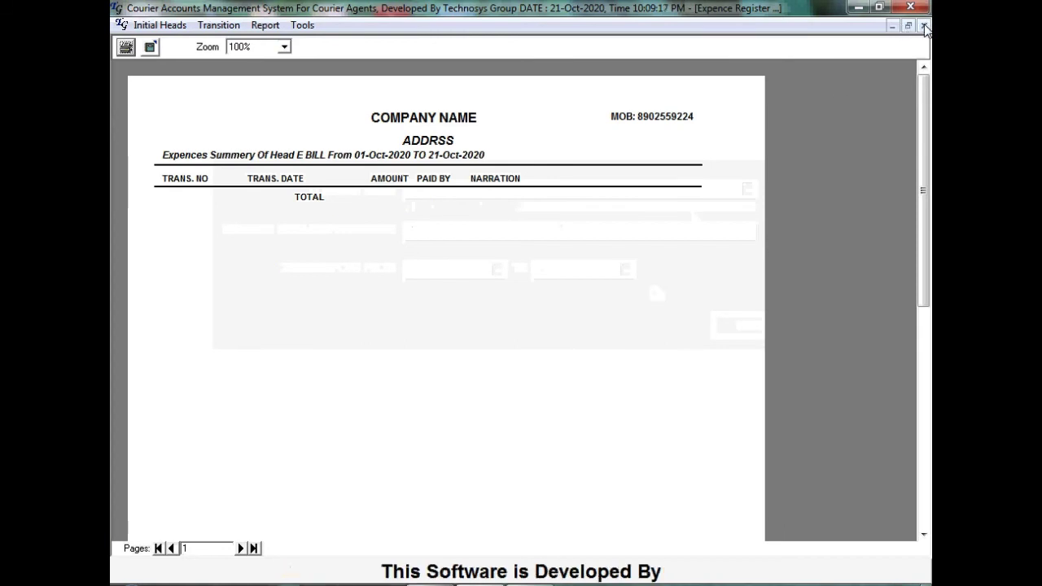
{"action": "left_click", "coordinate": [923, 27]}
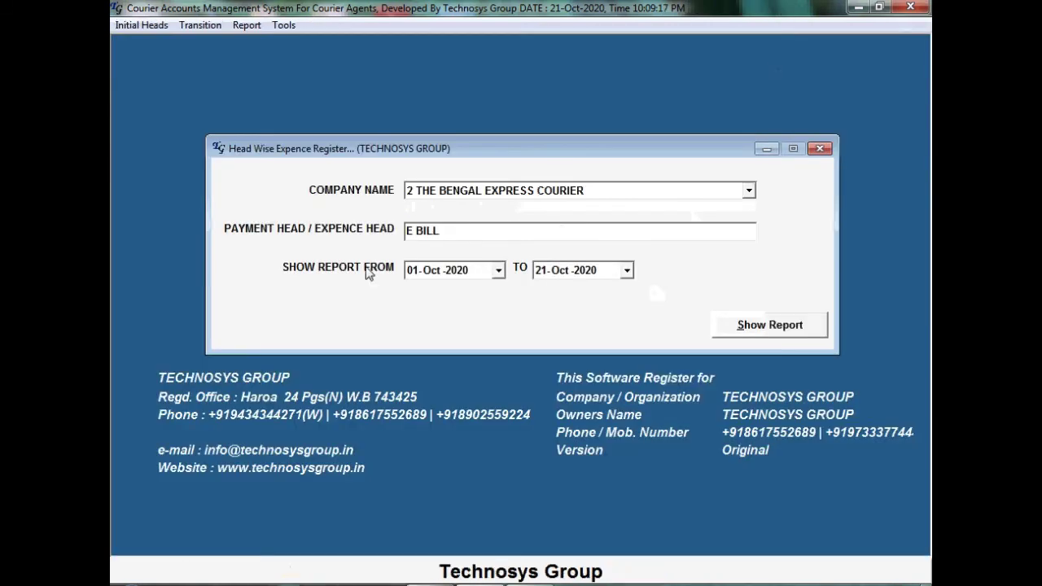
Show the STATINARY head report for THE BENGAL EXPRESS COURIER, then close the report form
{"action": "left_click", "coordinate": [469, 233]}
{"action": "type", "text": "S"}
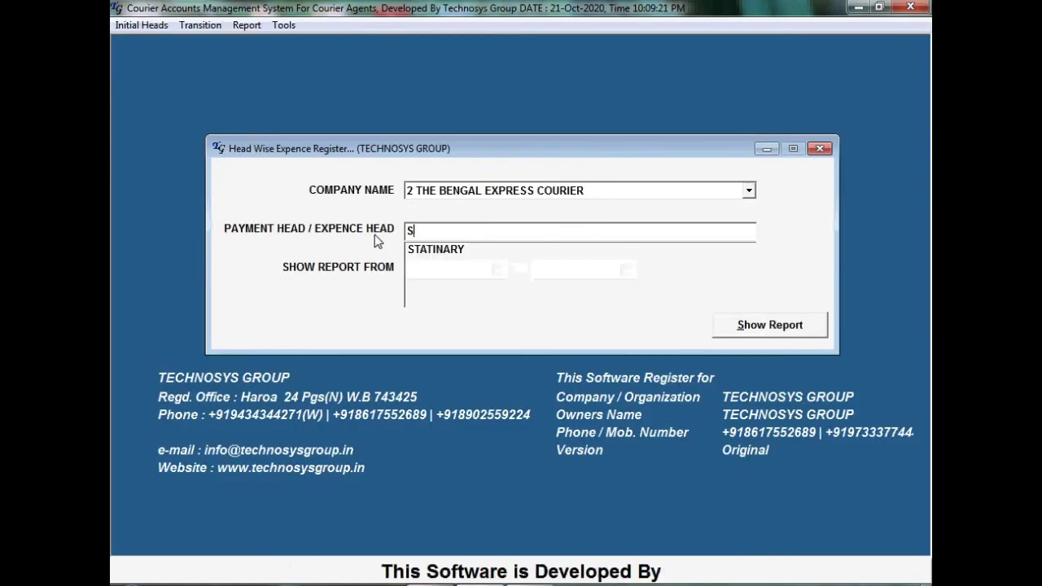
{"action": "left_click", "coordinate": [470, 253]}
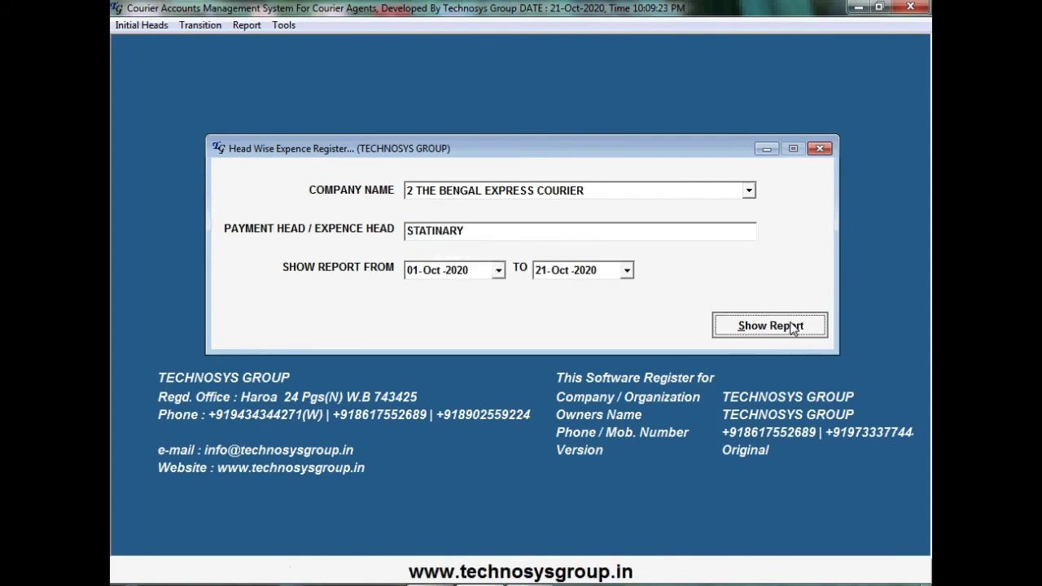
{"action": "left_click", "coordinate": [749, 335]}
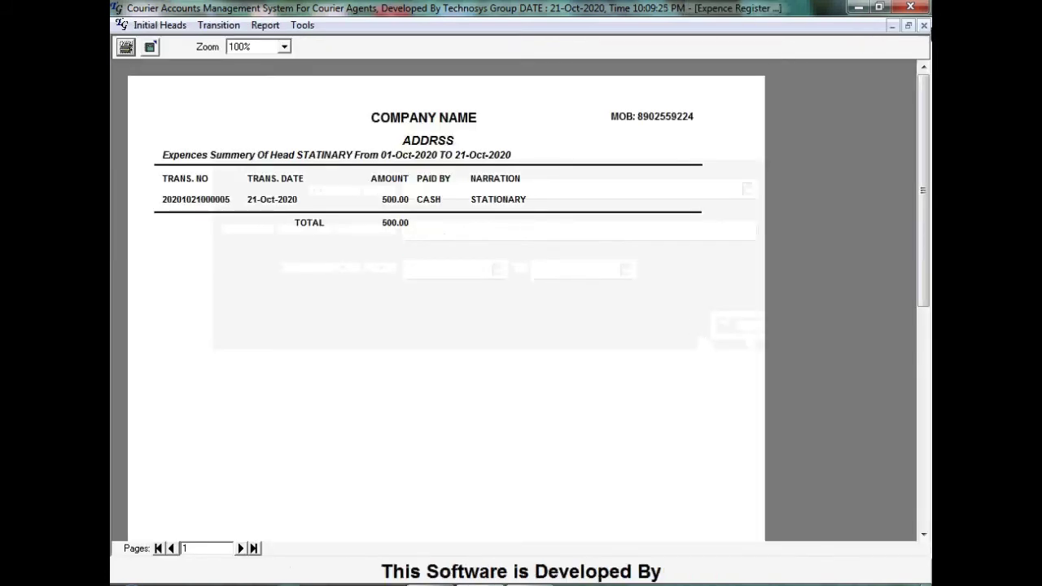
{"action": "left_click", "coordinate": [923, 25]}
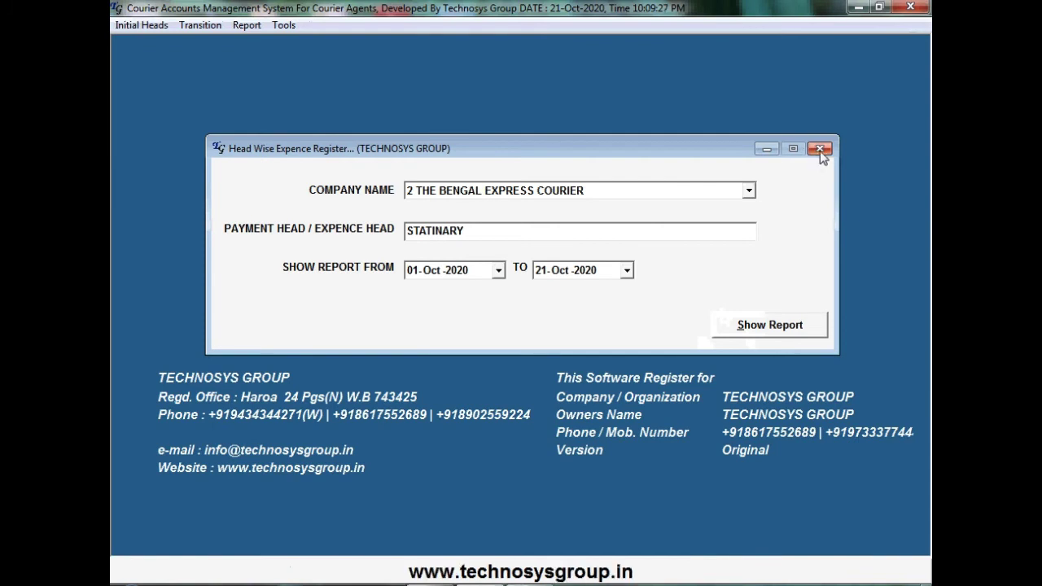
{"action": "left_click", "coordinate": [819, 149]}
{"action": "left_click", "coordinate": [205, 27]}
{"action": "left_click", "coordinate": [238, 115]}
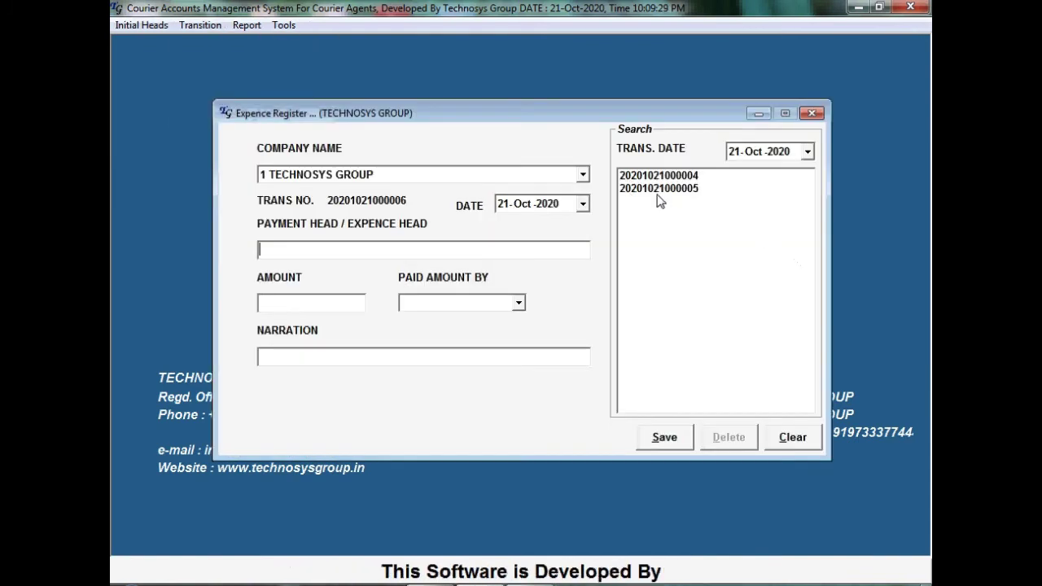
{"action": "left_click_drag", "start_coordinate": [340, 250], "coordinate": [234, 244]}
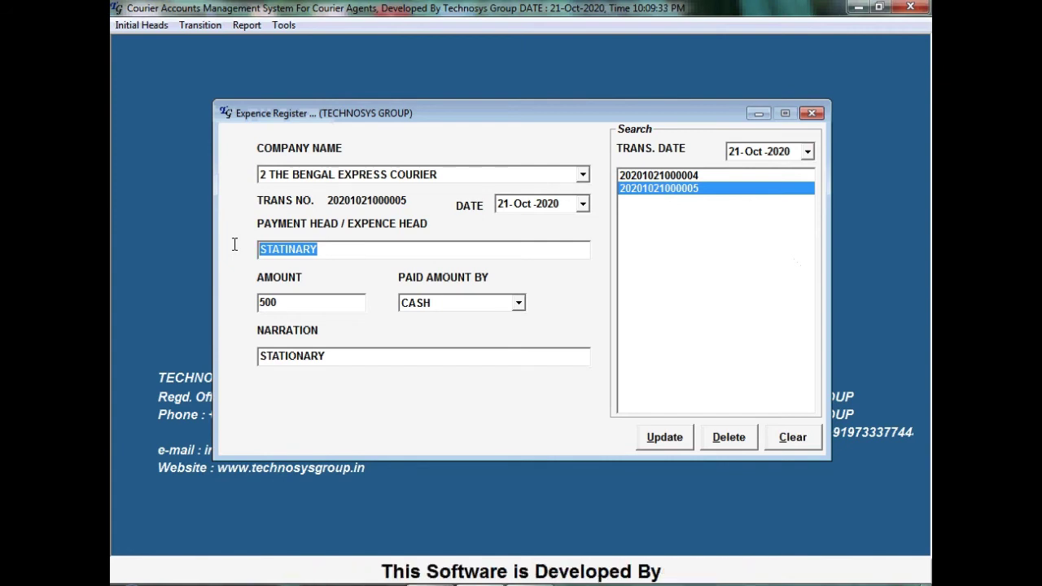
{"action": "type", "text": "STATIONAR"}
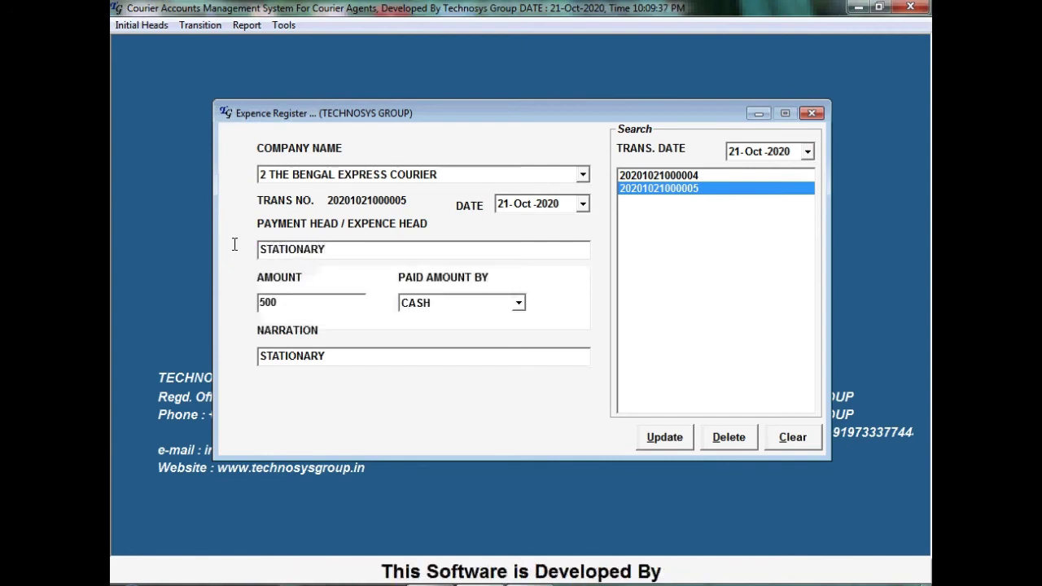
{"action": "key", "text": "Tab"}
{"action": "key", "text": "Tab"}
{"action": "key", "text": "Tab"}
{"action": "key", "text": "Tab"}
{"action": "key", "text": "Return"}
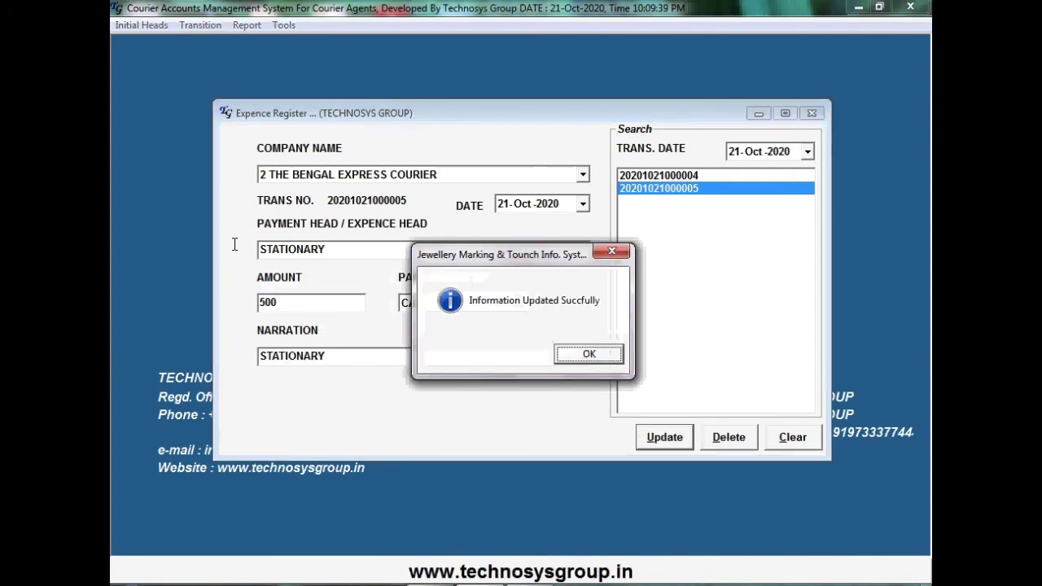